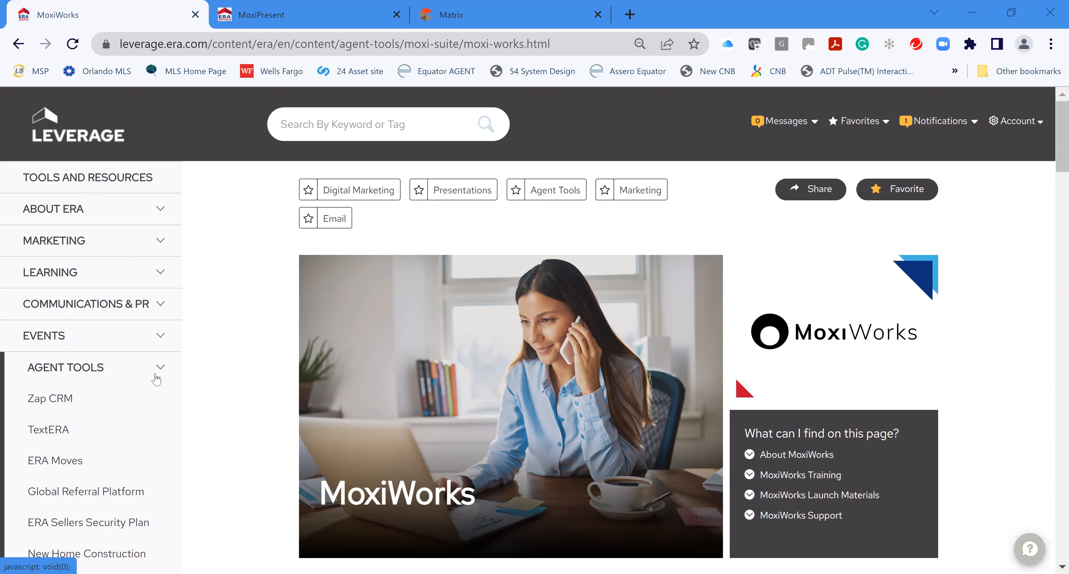
Log in to MoxiWorks from the portal, go to Present, and start a new presentation
scroll(154, 376, down, 1)
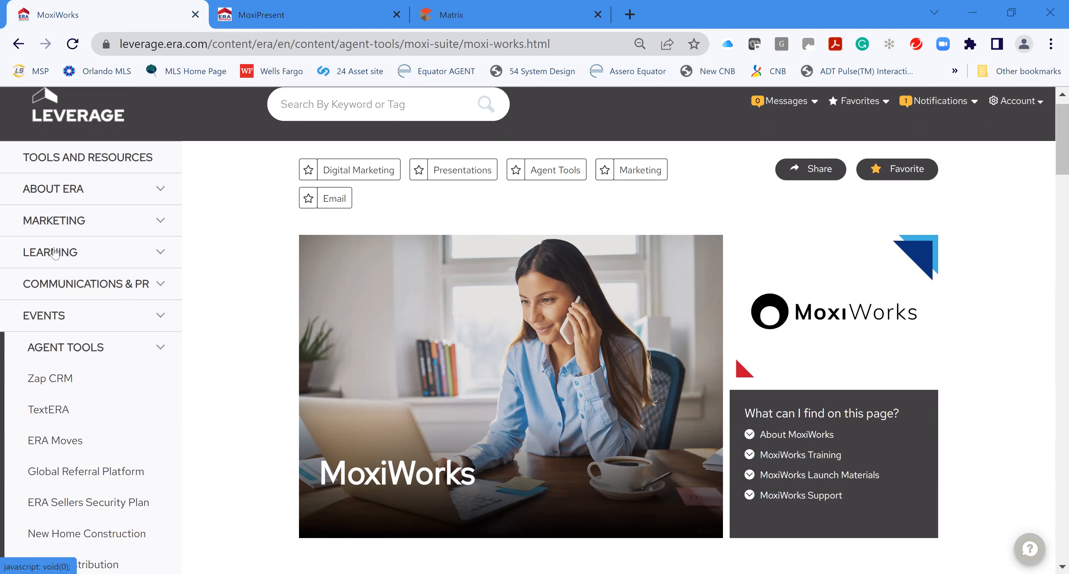
scroll(55, 254, down, 10)
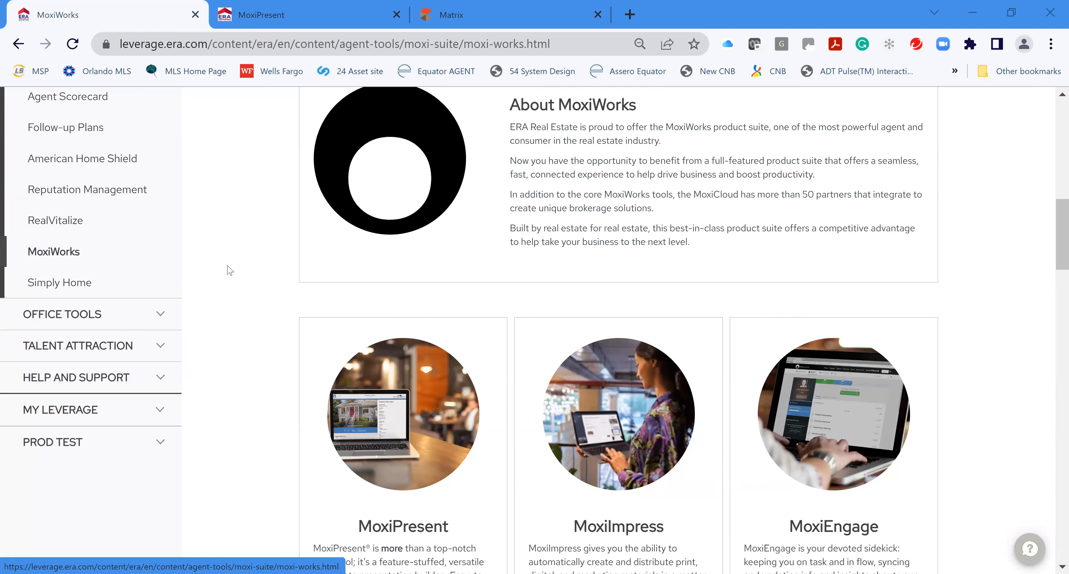
scroll(929, 366, up, 1)
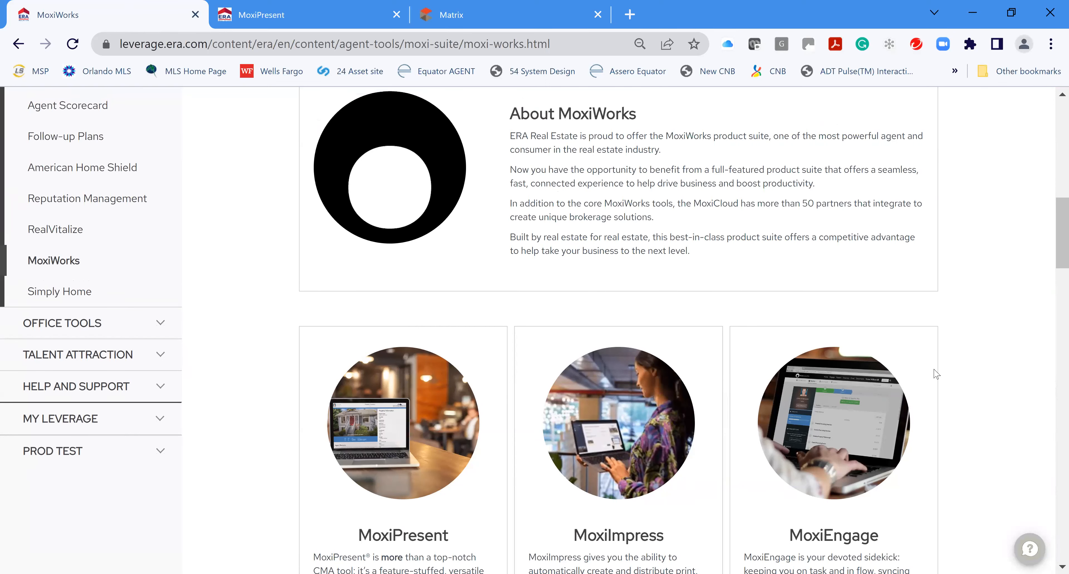
scroll(930, 378, up, 10)
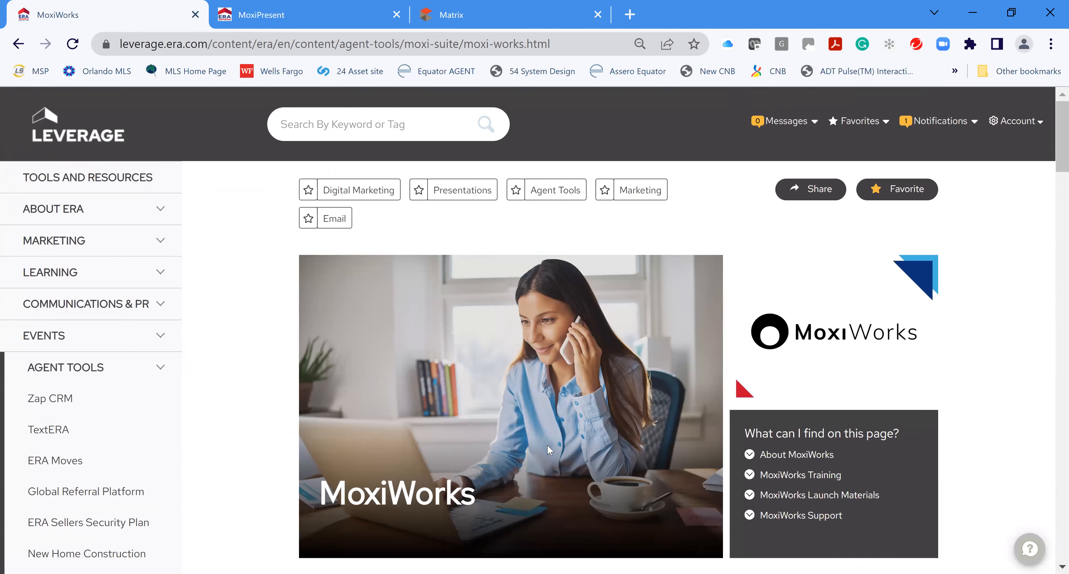
scroll(519, 427, down, 5)
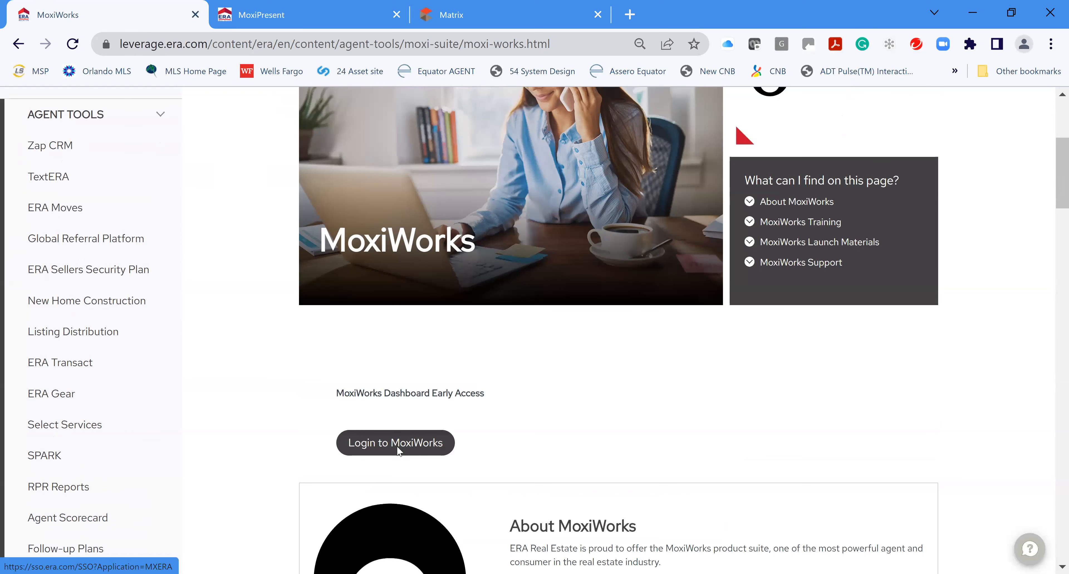
click(398, 450)
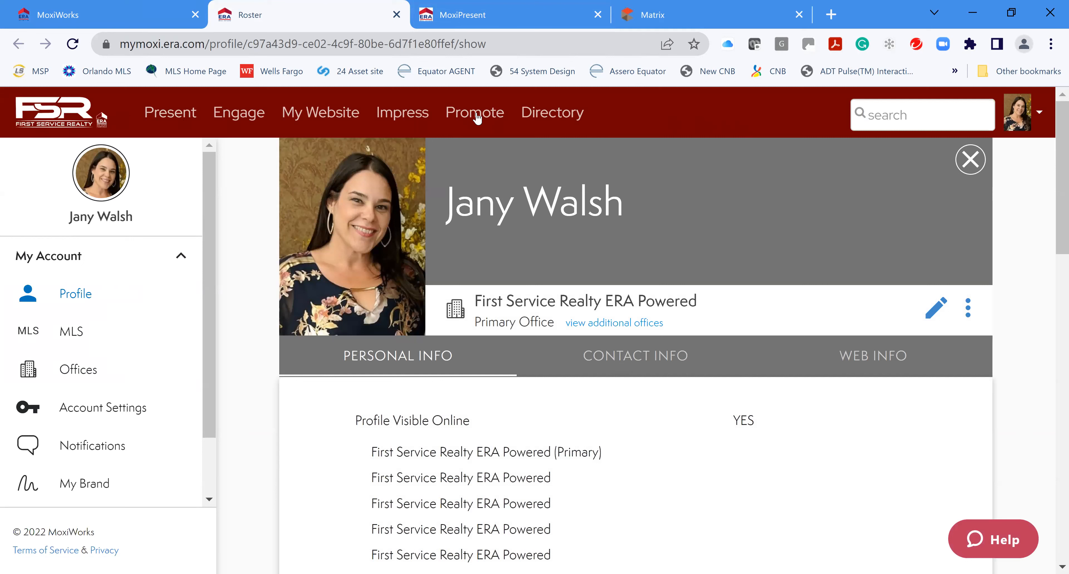
click(180, 115)
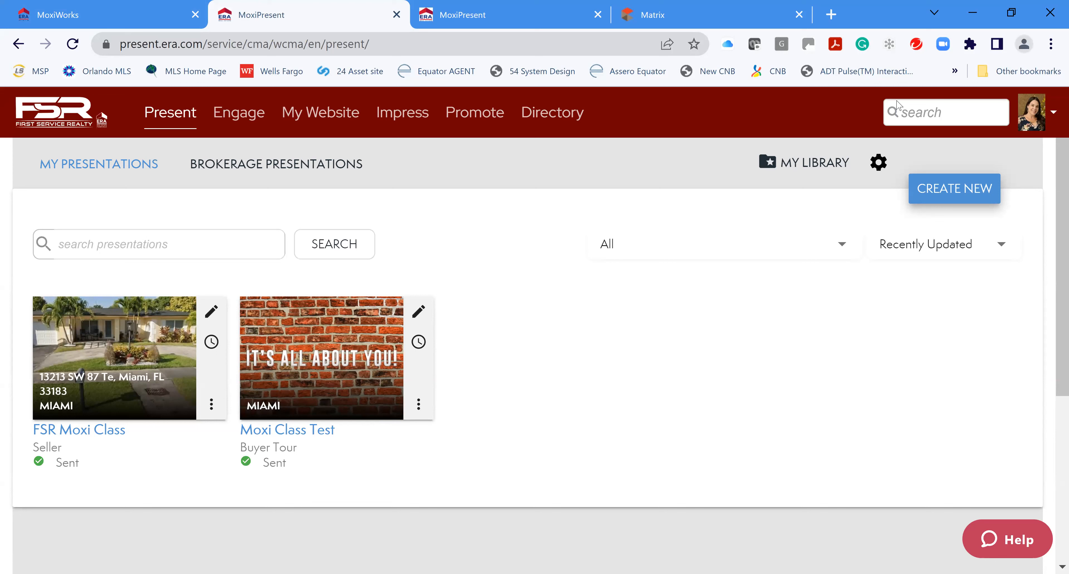
click(953, 191)
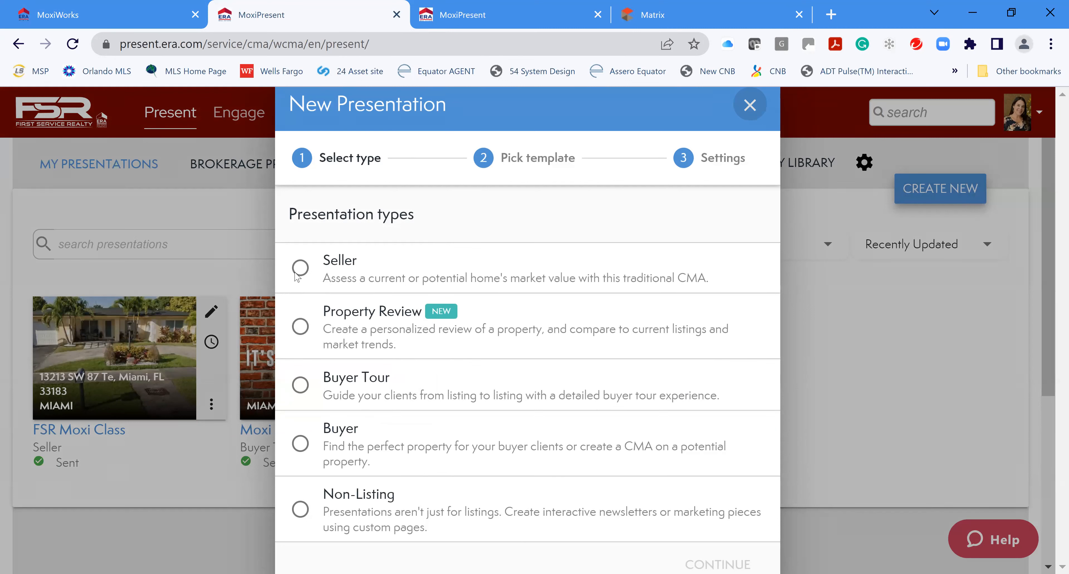
Choose Seller as the presentation type and continue to template selection
click(303, 269)
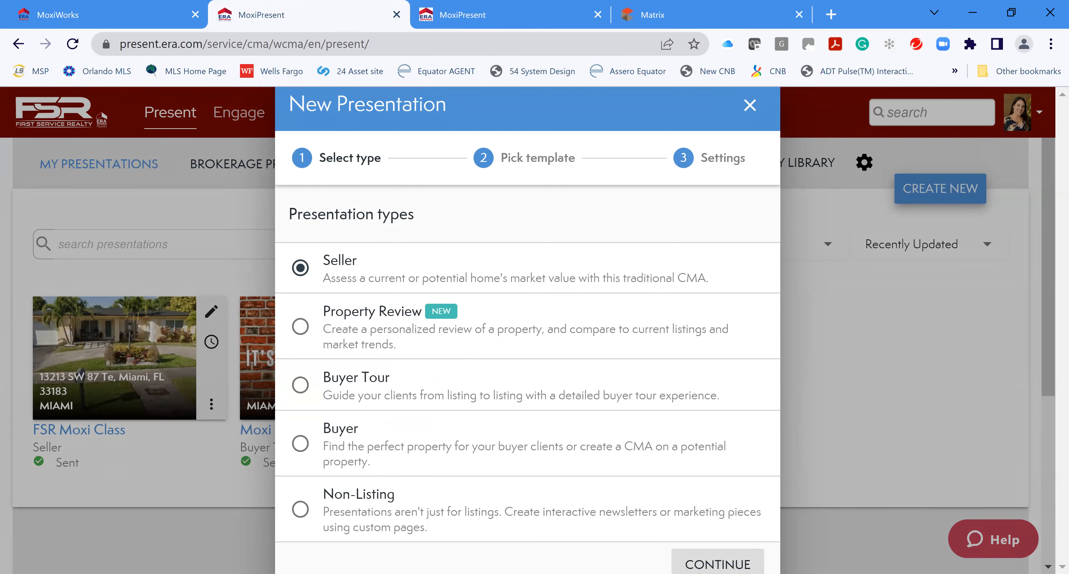
click(710, 562)
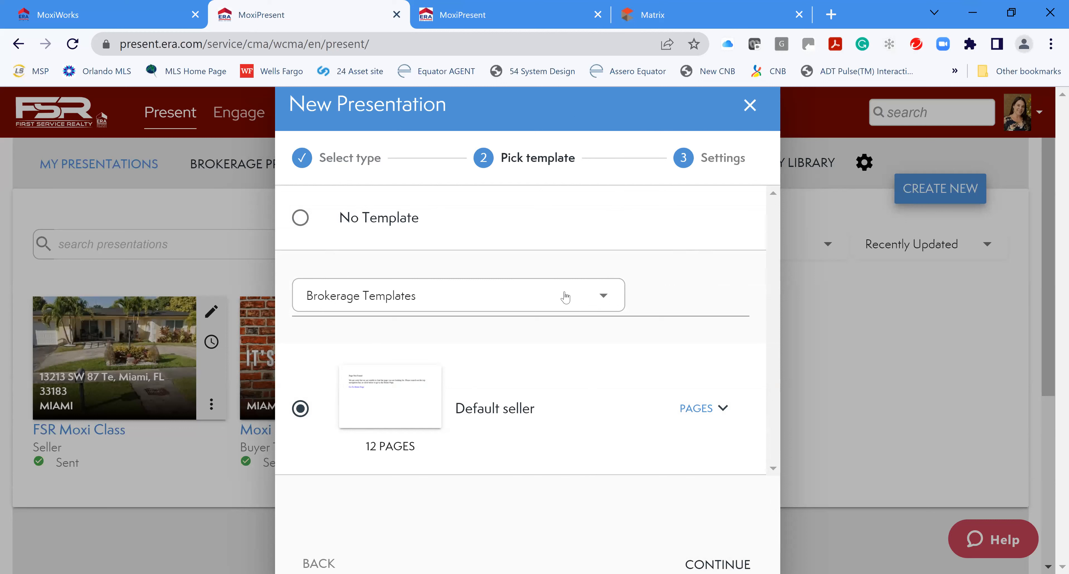
Browse the ERA Real Estate parent-company templates
click(613, 297)
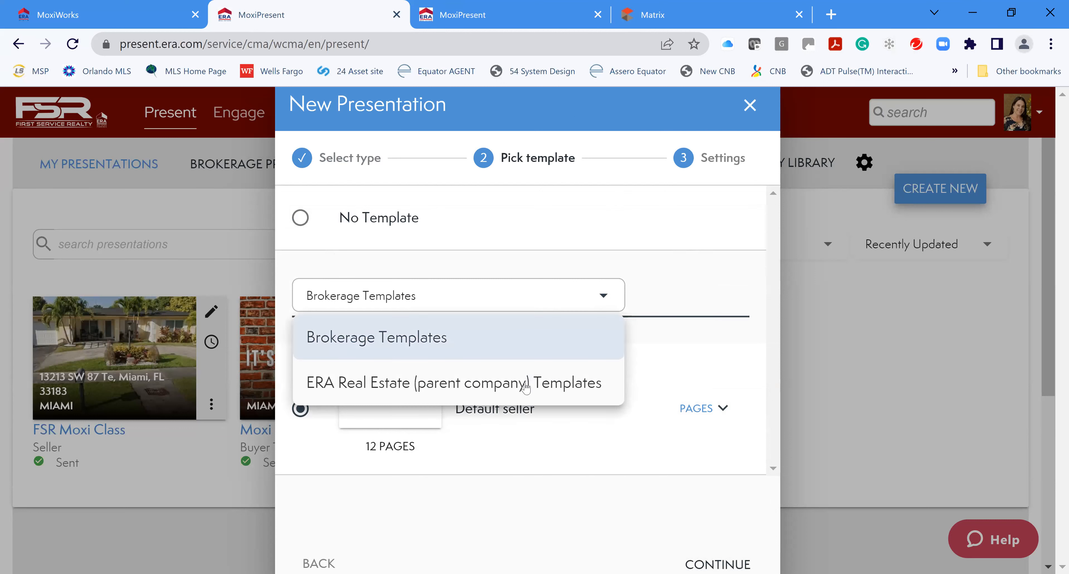
click(364, 386)
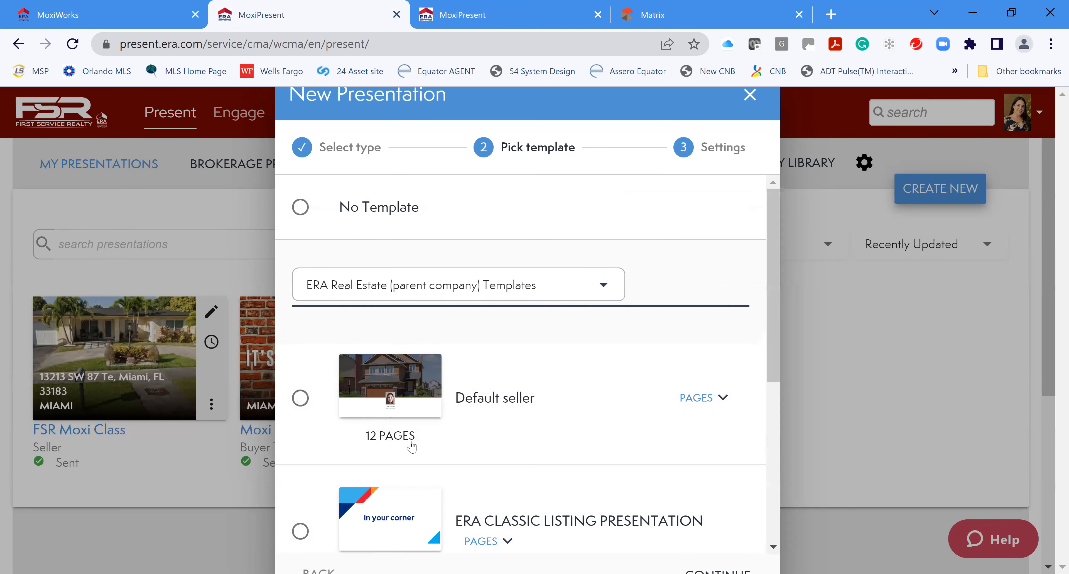
scroll(551, 467, down, 5)
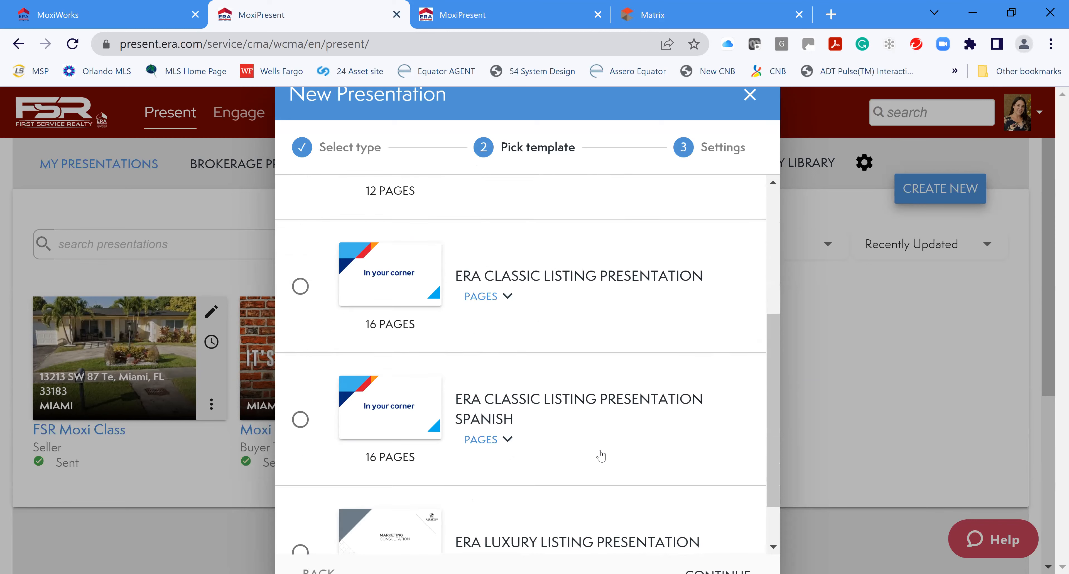
scroll(622, 415, up, 2)
scroll(630, 459, up, 3)
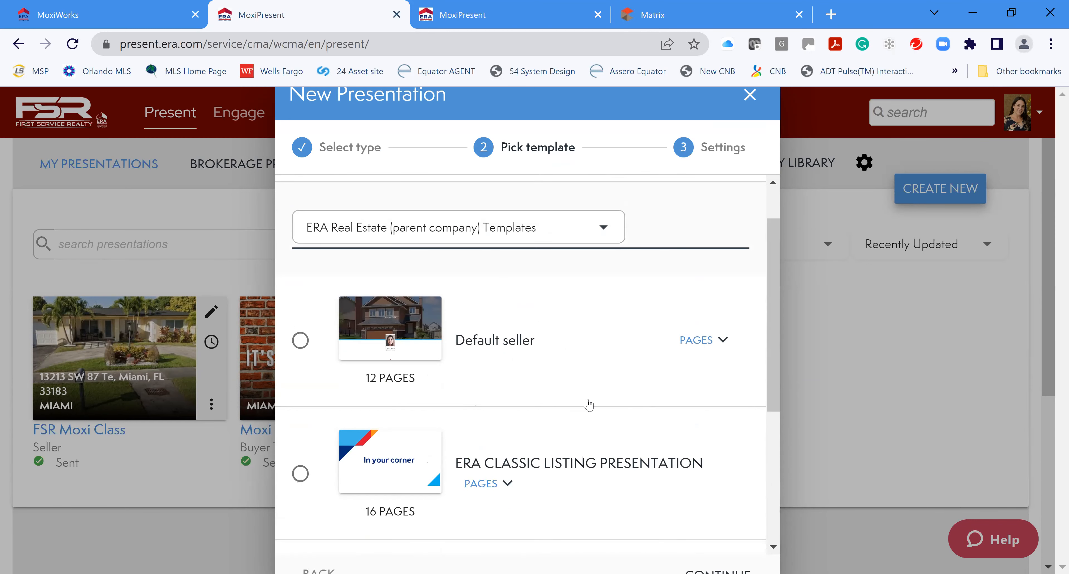
scroll(579, 401, down, 2)
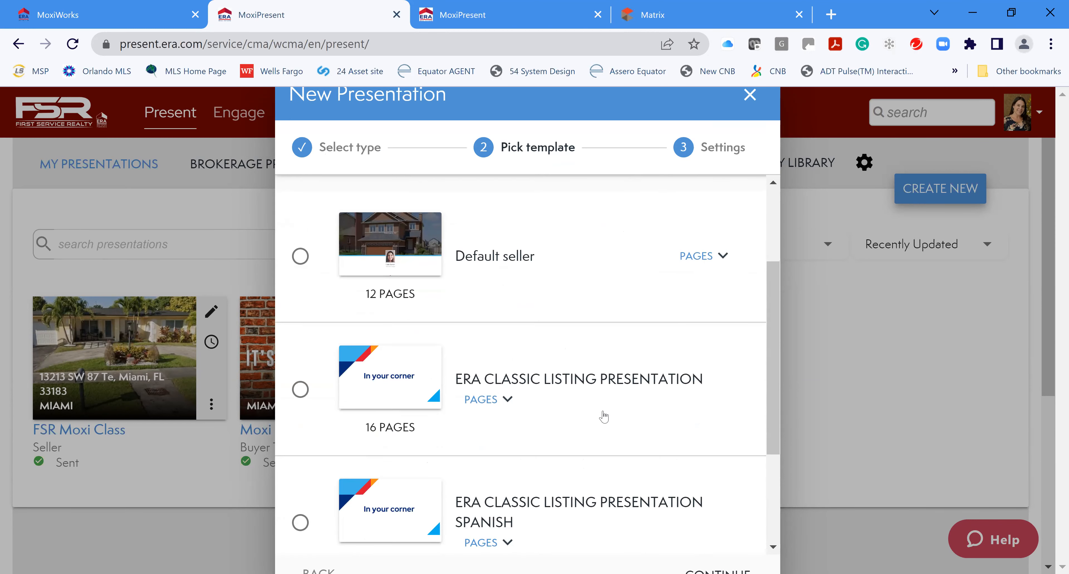
scroll(604, 413, up, 4)
Pick the brokerage's 12-page Default seller template, check its pages, and continue to Settings
click(419, 285)
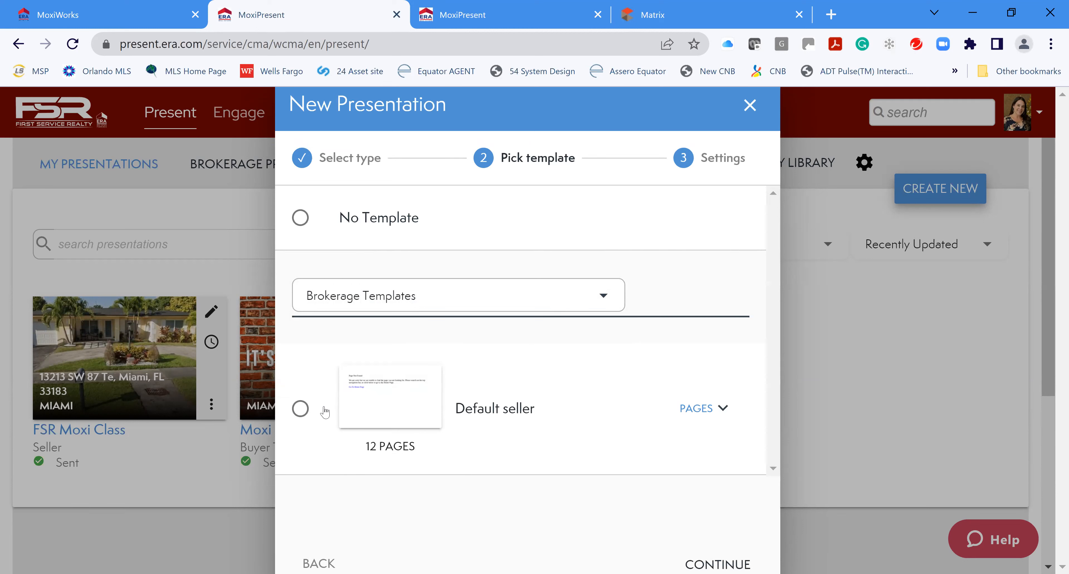
click(301, 409)
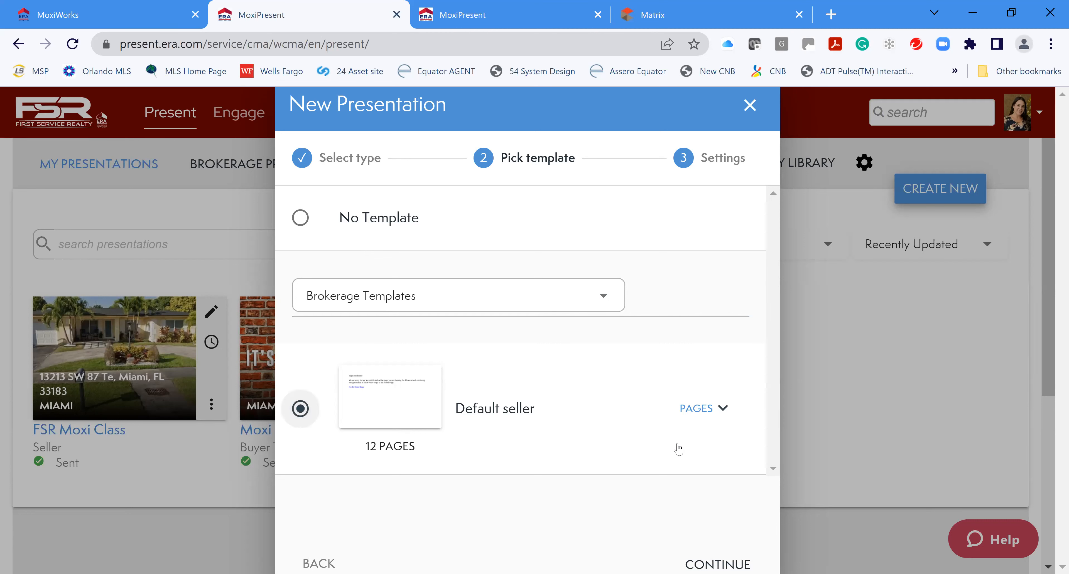
click(703, 409)
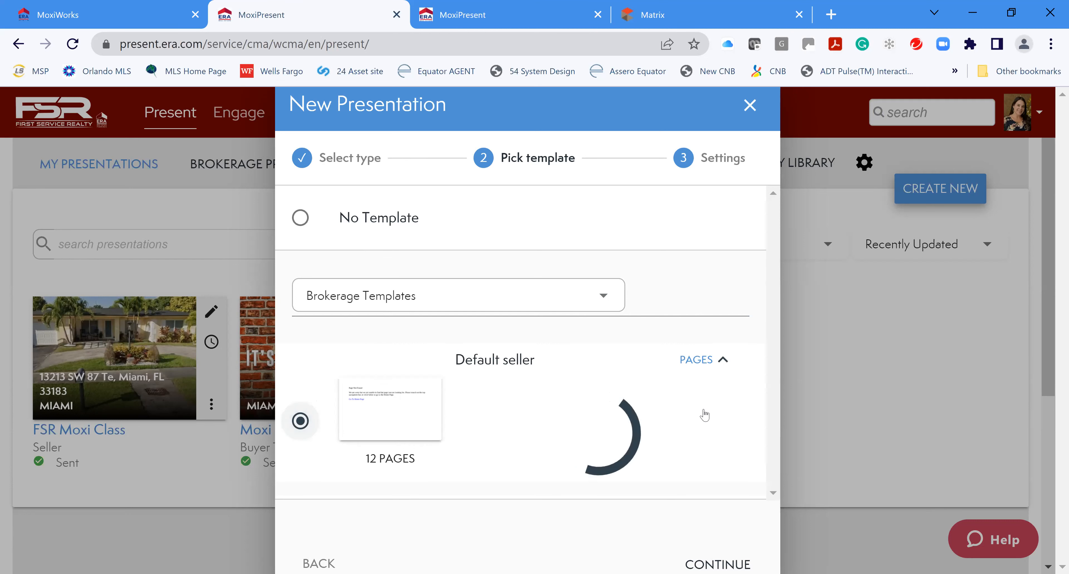
scroll(679, 466, down, 1)
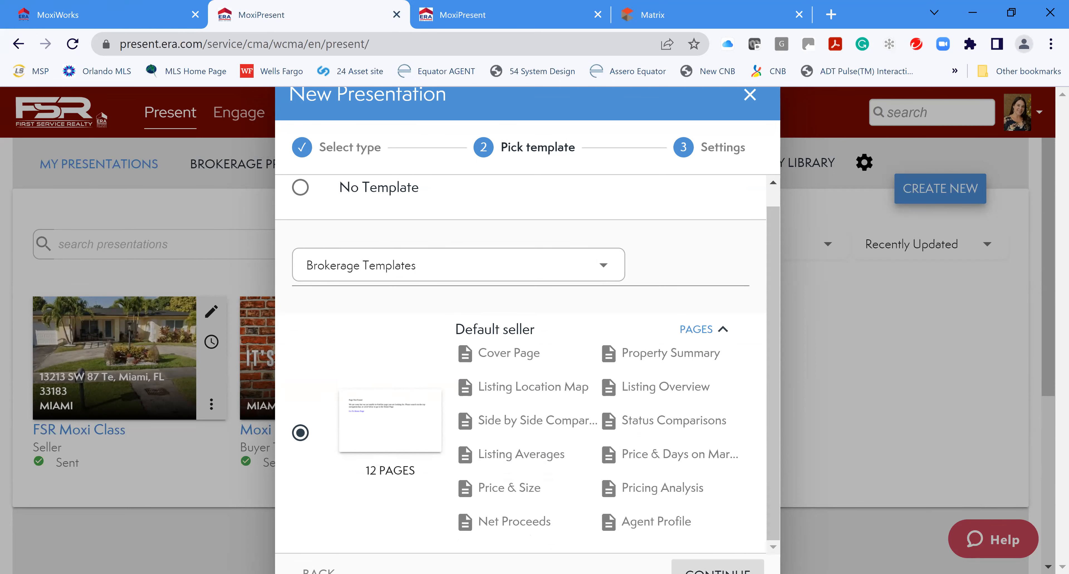
click(718, 568)
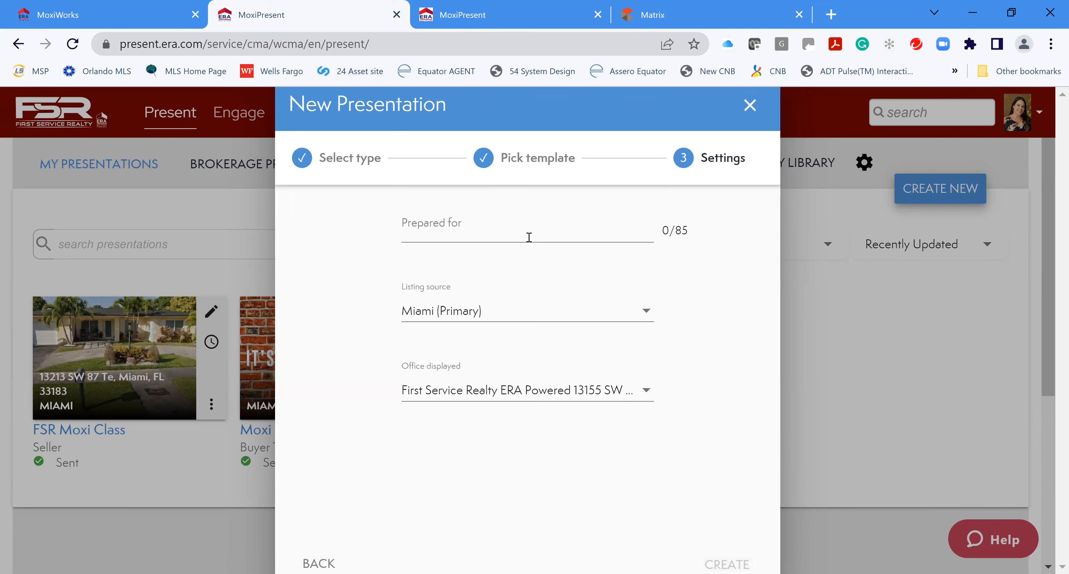
Enter the client's full name in the Prepared for field, correcting a typo
click(518, 233)
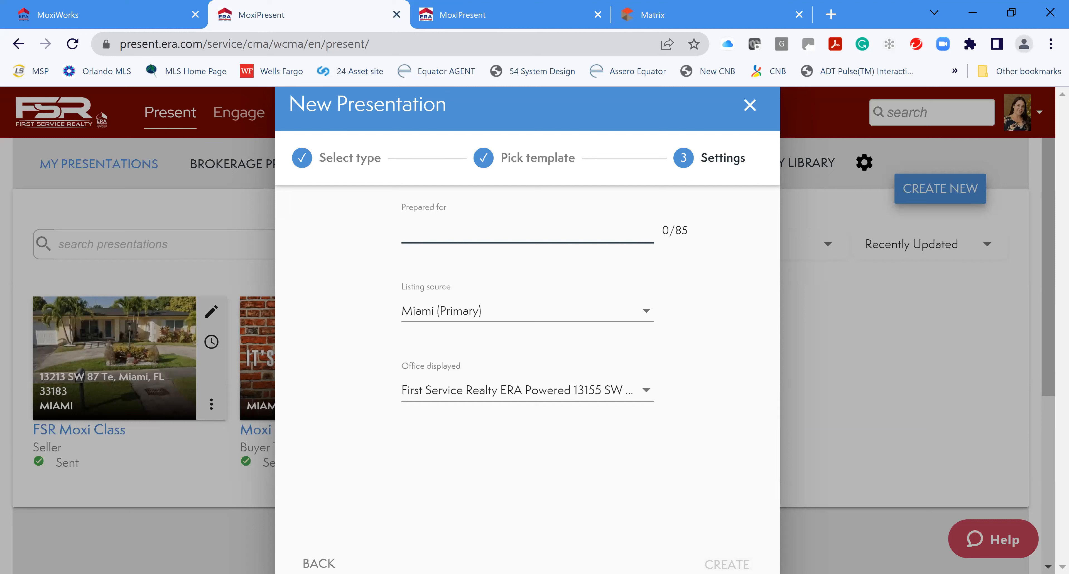
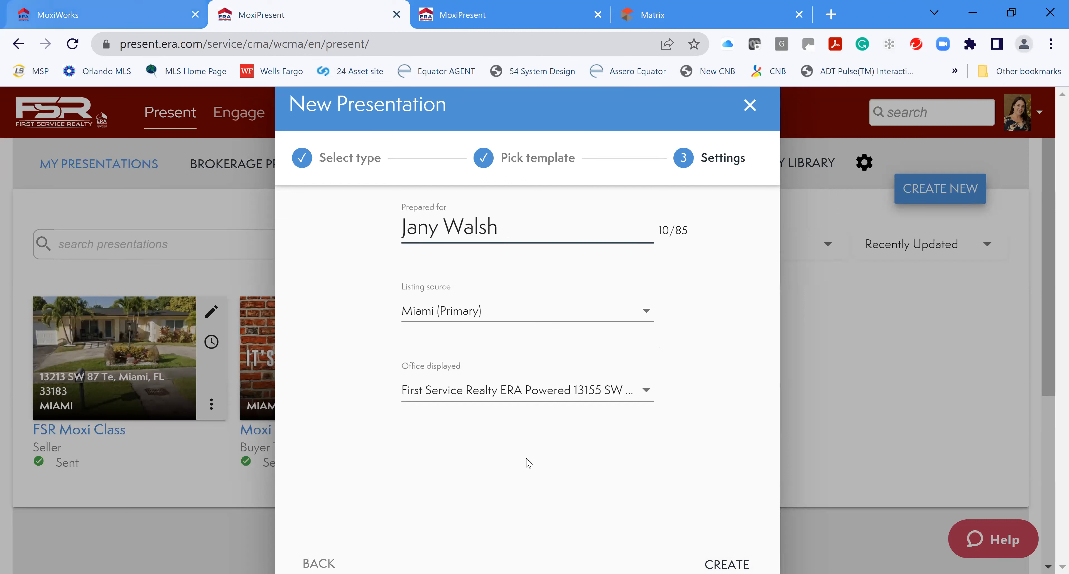
Keep Miami (Primary) as listing source and the default office, then create the presentation
click(642, 311)
click(466, 322)
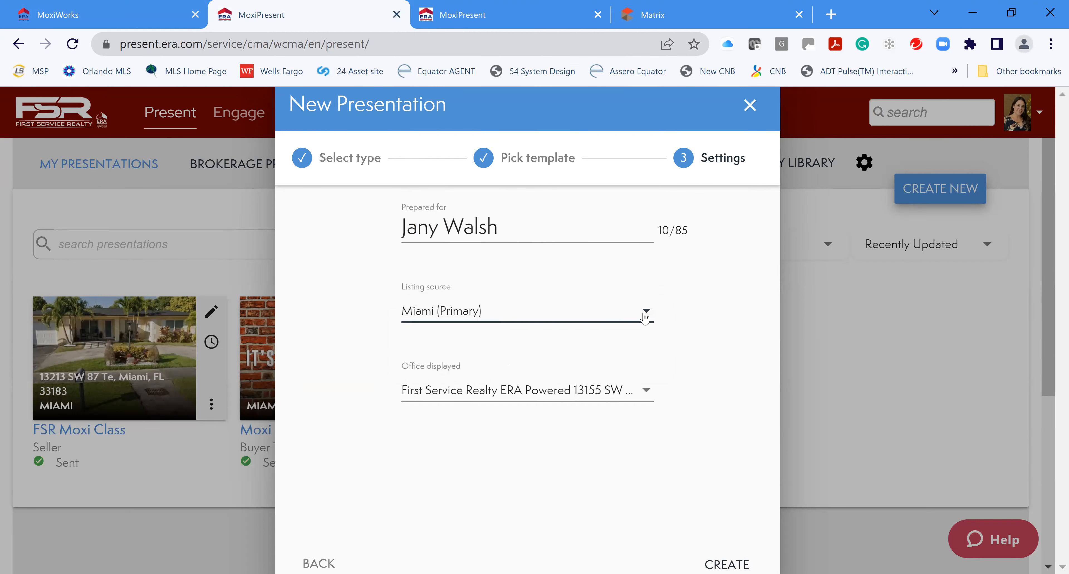
click(647, 394)
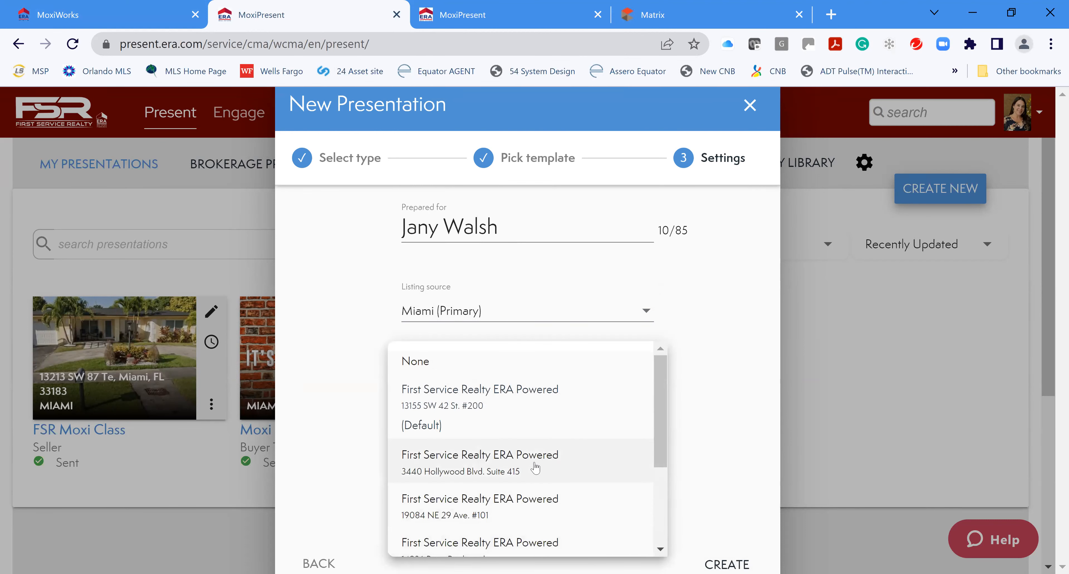
click(710, 405)
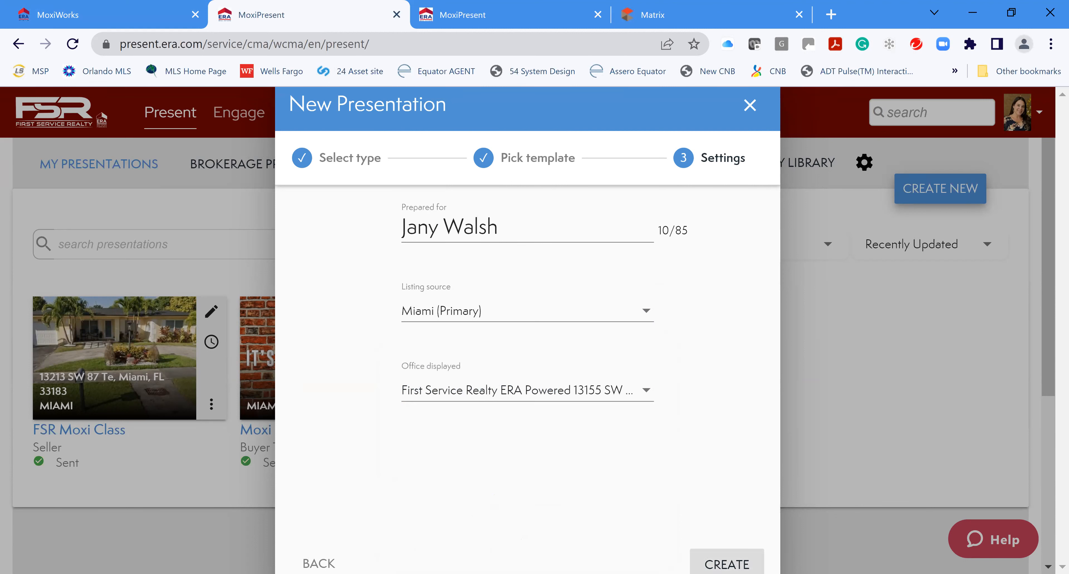
click(727, 562)
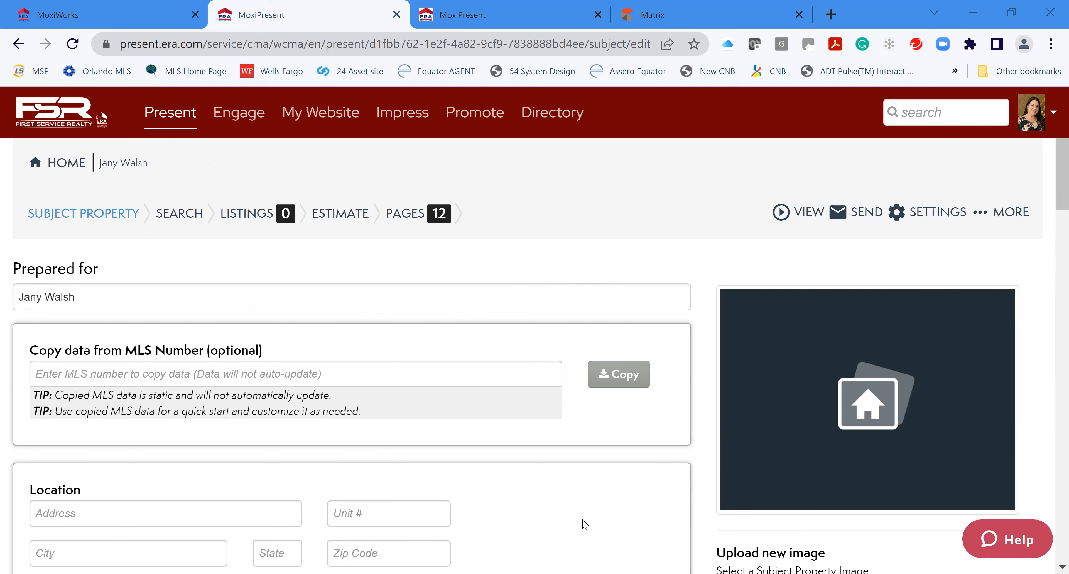
Look over the new presentation's Subject Property fields, then switch to the Matrix MLS site
scroll(585, 524, down, 8)
scroll(549, 461, up, 5)
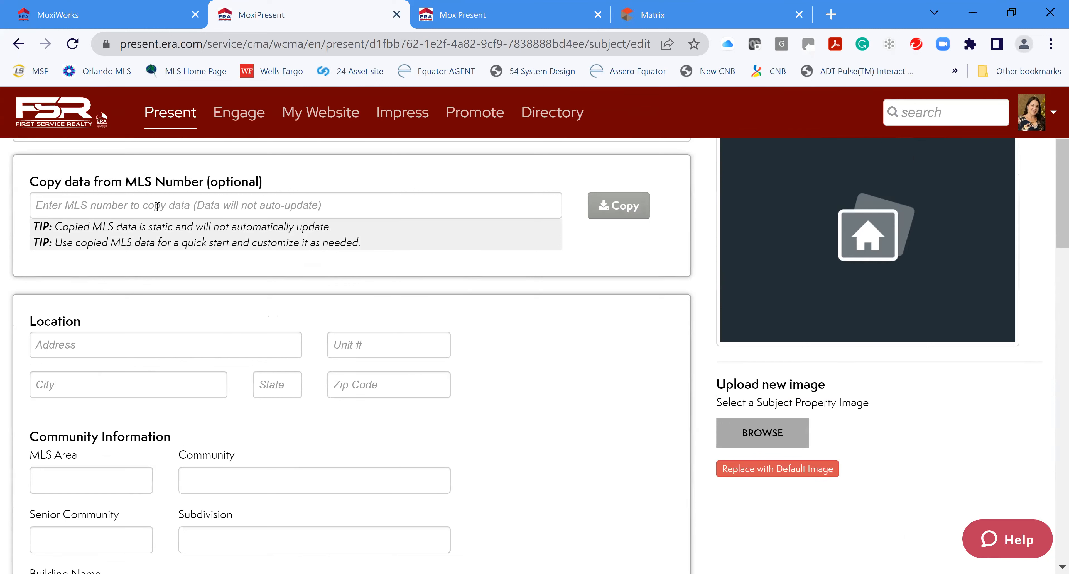
scroll(499, 423, down, 2)
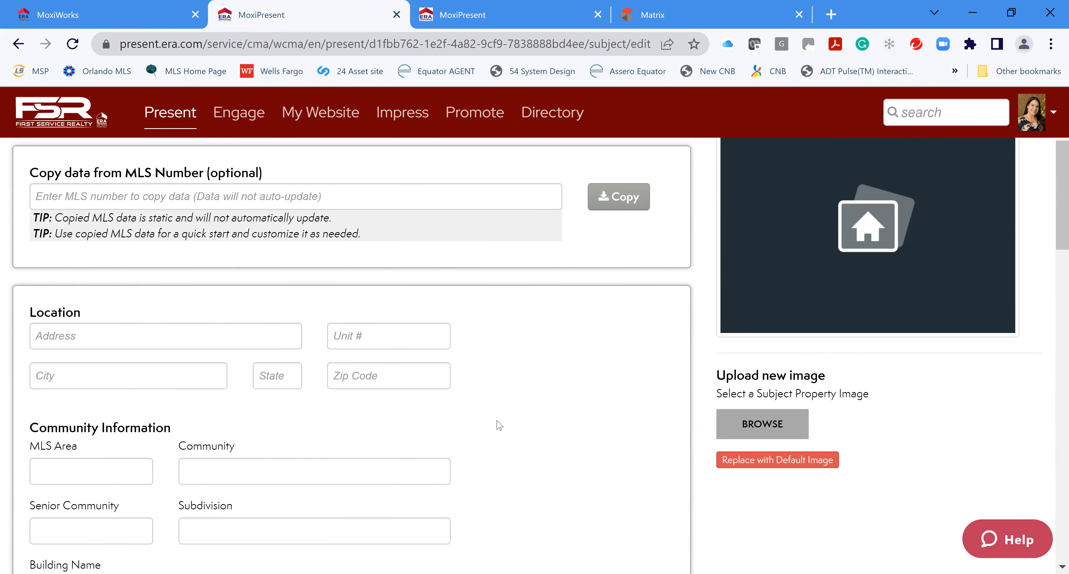
scroll(486, 399, up, 6)
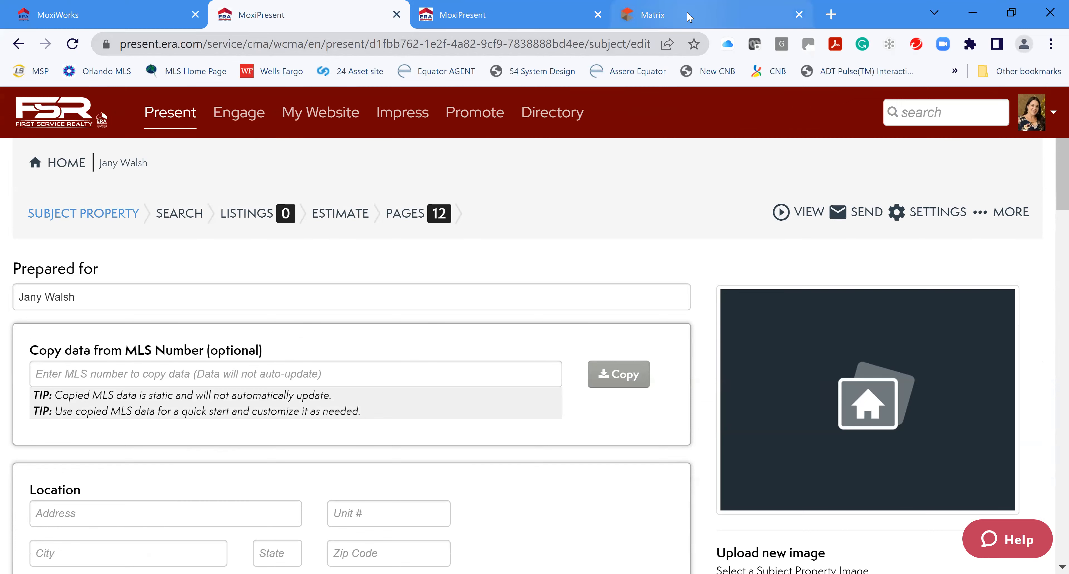
click(689, 17)
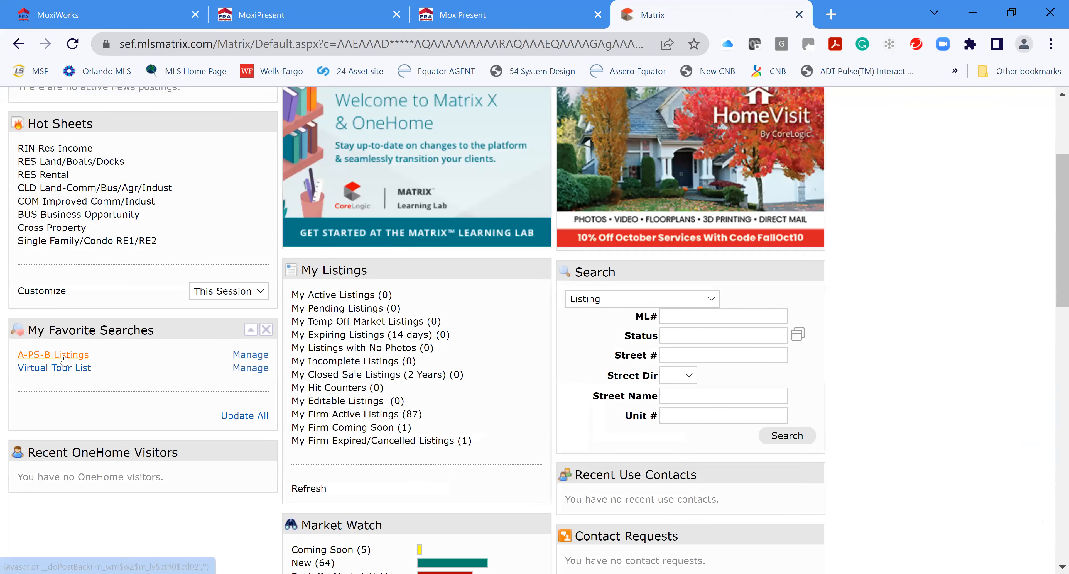
Copy MLS number A11269624 from the A-PS-B Listings results and return to the Subject Property page
click(63, 357)
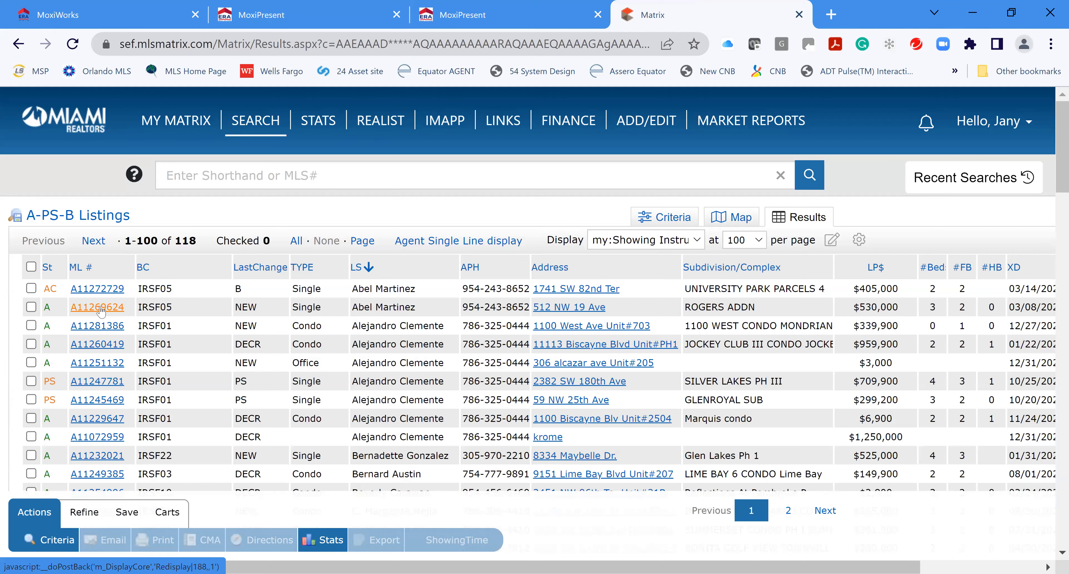
drag(128, 309, 72, 308)
key(ctrl+c)
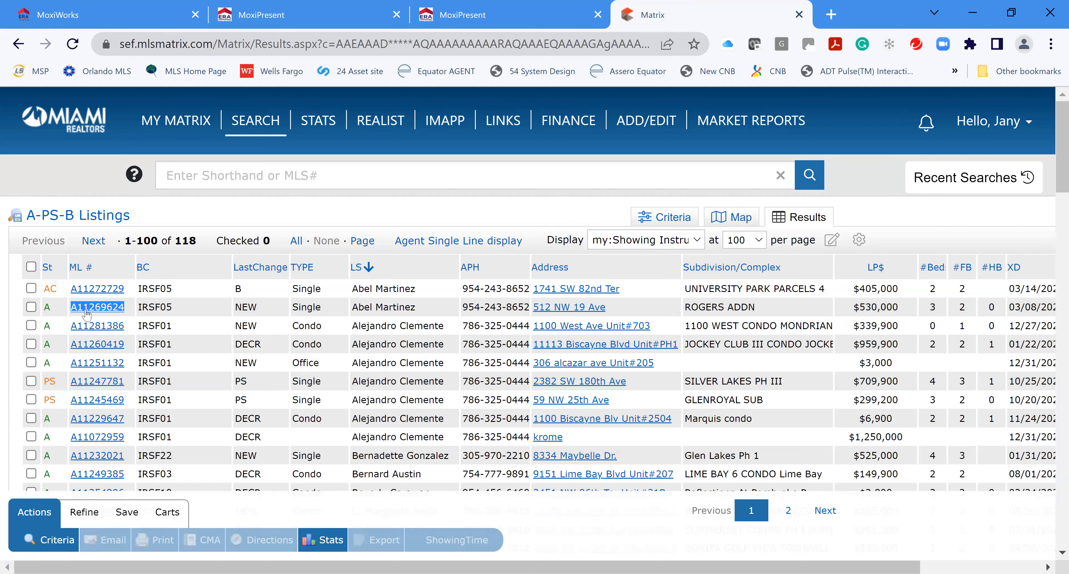
right_click(85, 311)
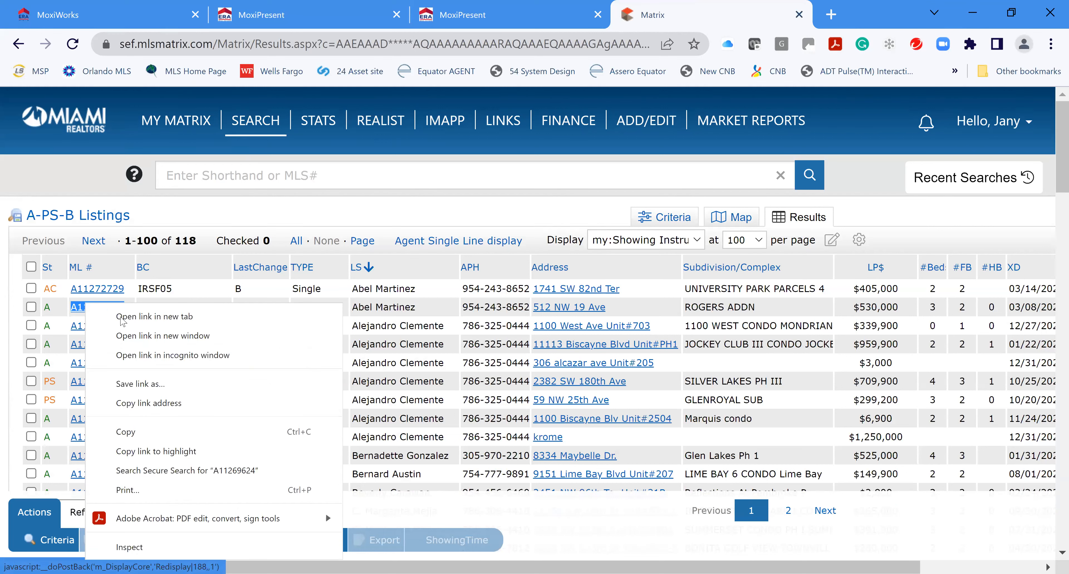
click(147, 432)
click(490, 17)
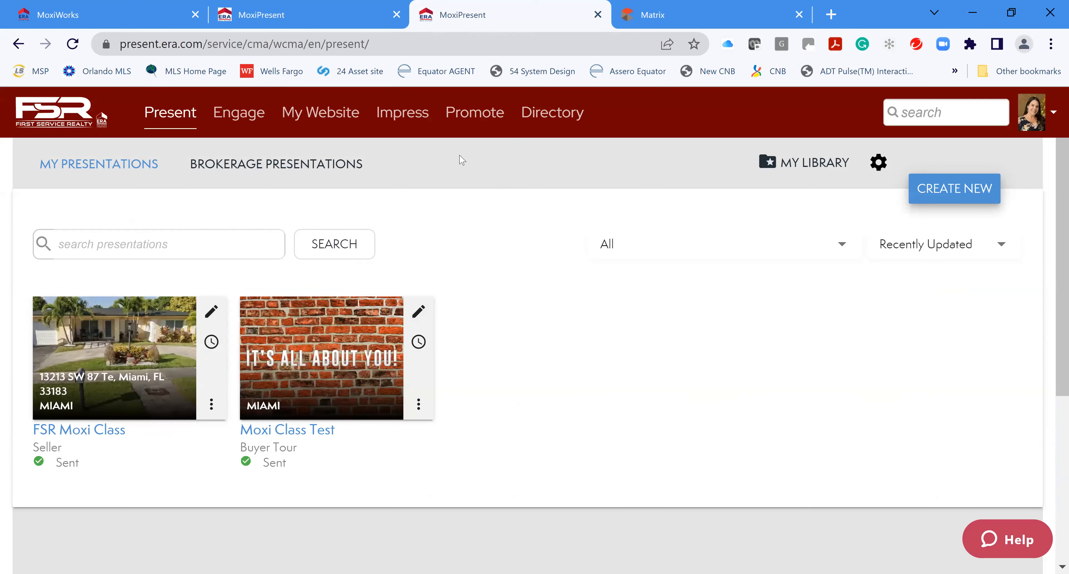
click(395, 9)
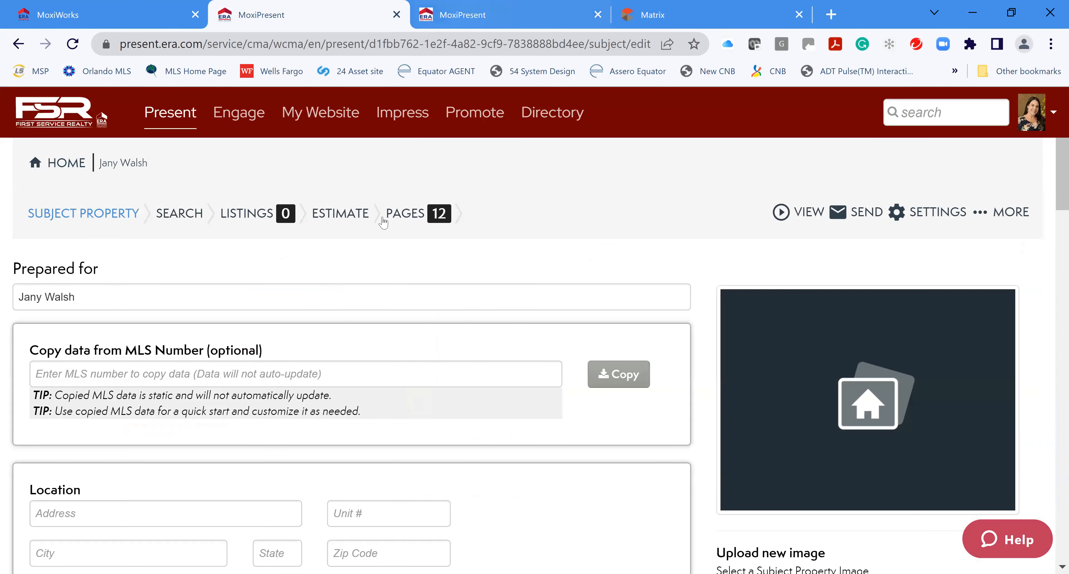
right_click(78, 373)
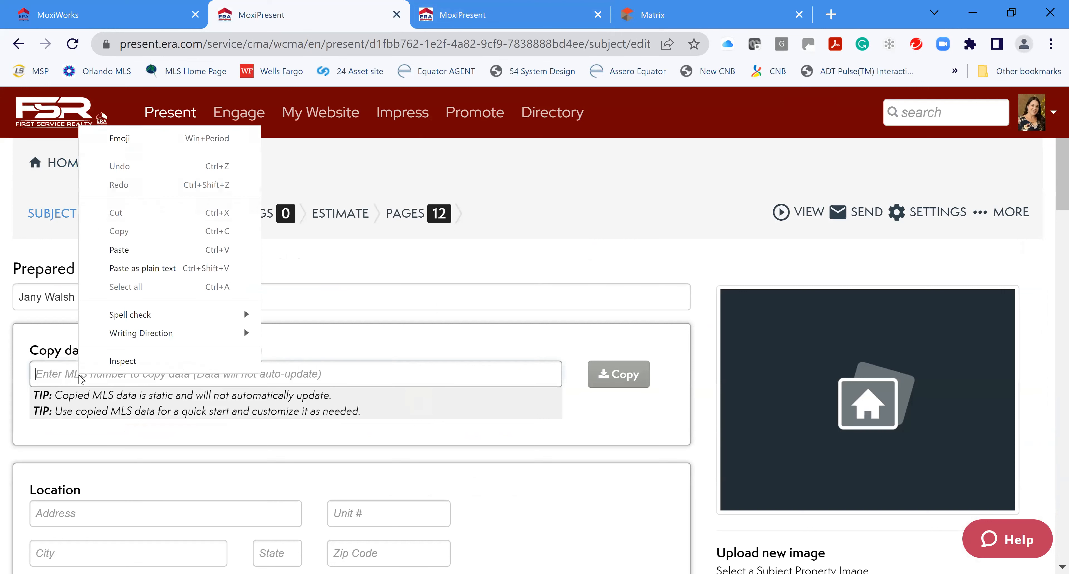
click(128, 253)
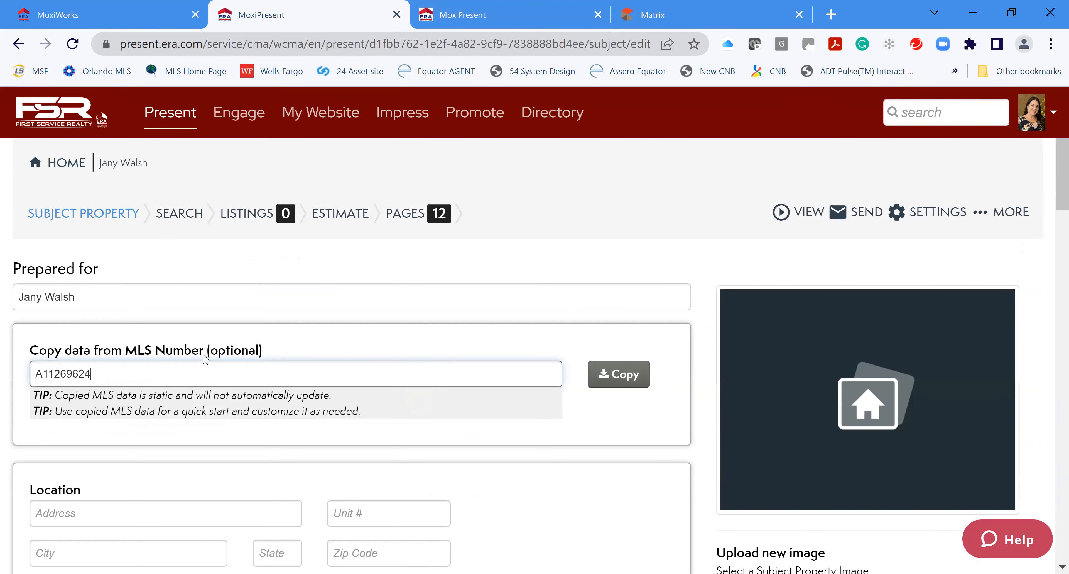
click(620, 380)
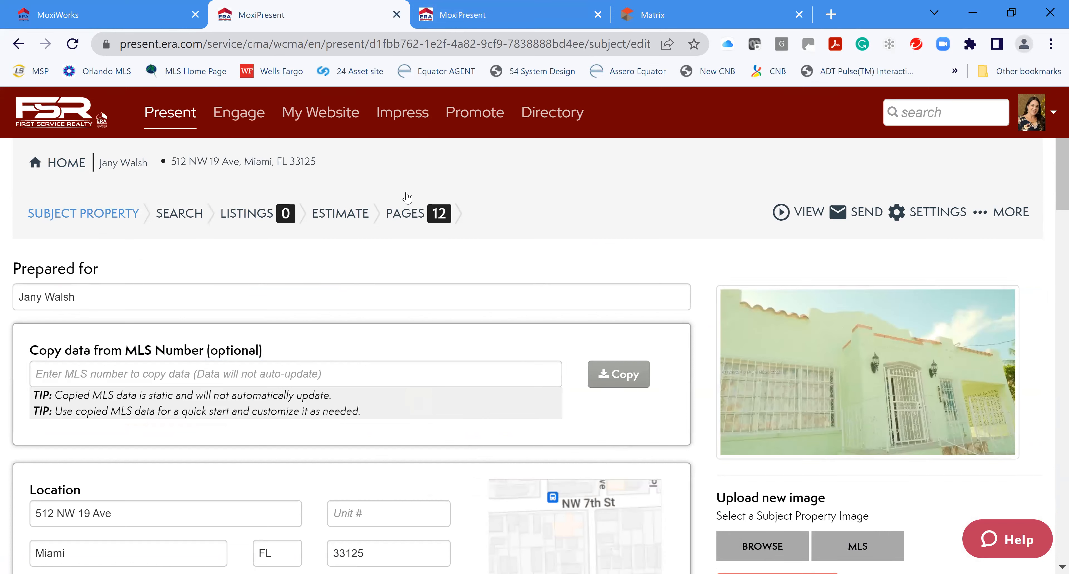
scroll(485, 420, down, 2)
scroll(453, 420, down, 5)
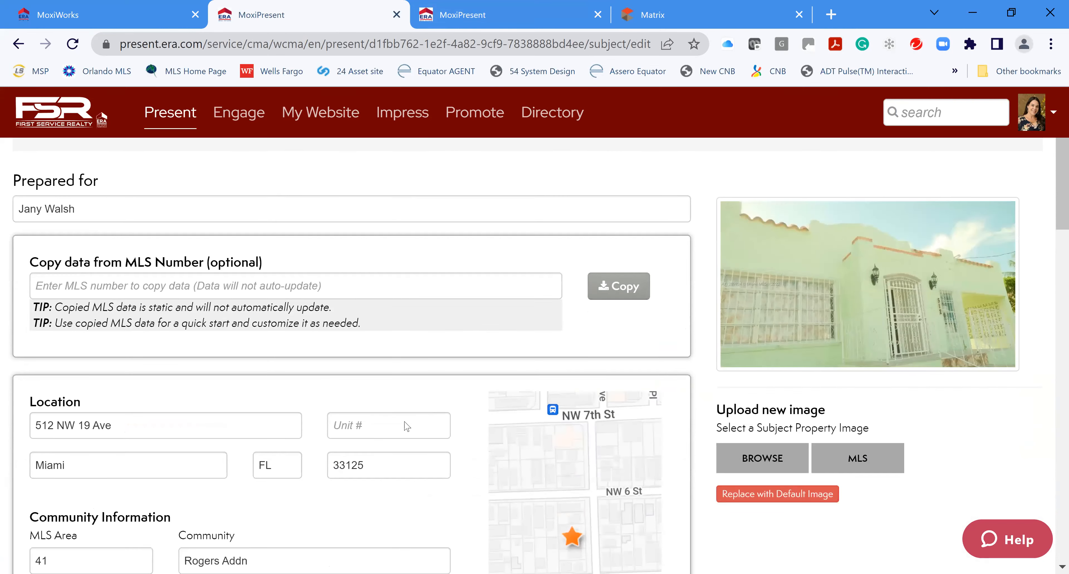
scroll(423, 432, down, 3)
scroll(395, 434, down, 2)
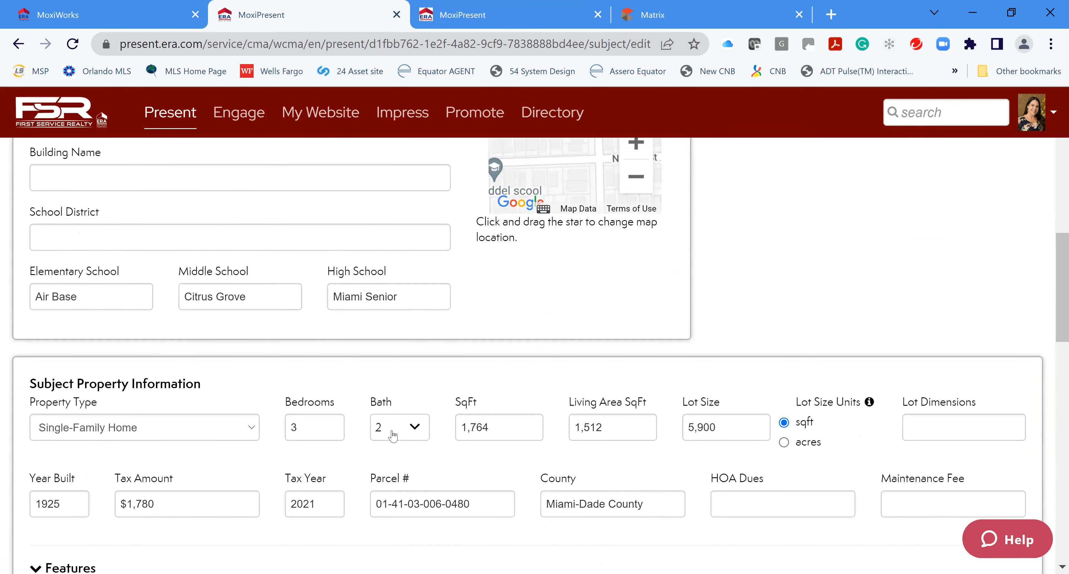
scroll(394, 436, down, 2)
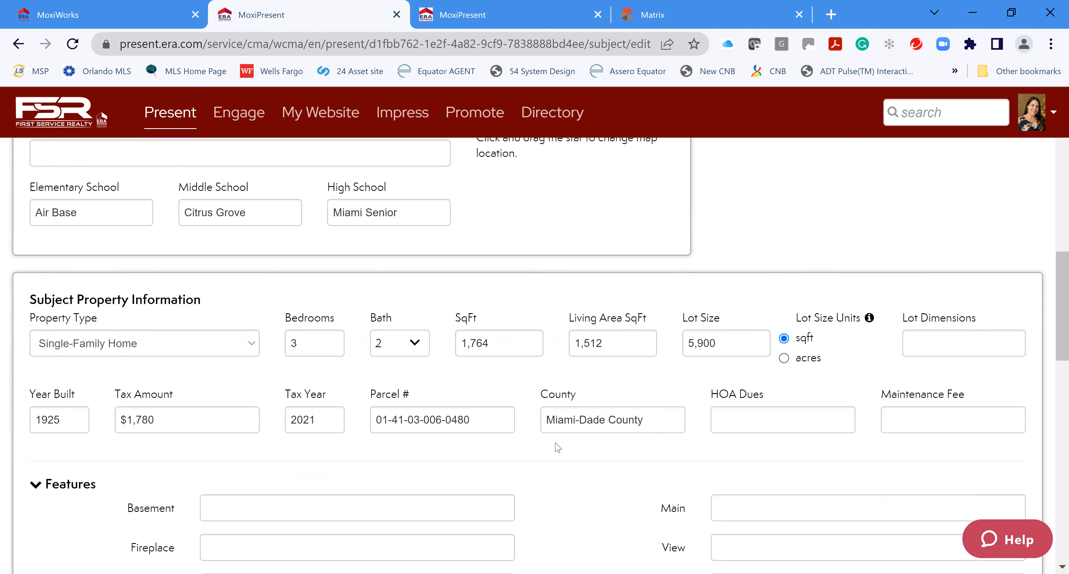
scroll(547, 441, down, 4)
Join the separate Remarks lines after 'Investors!!!' and 'in the city' into continuous text
scroll(547, 441, down, 8)
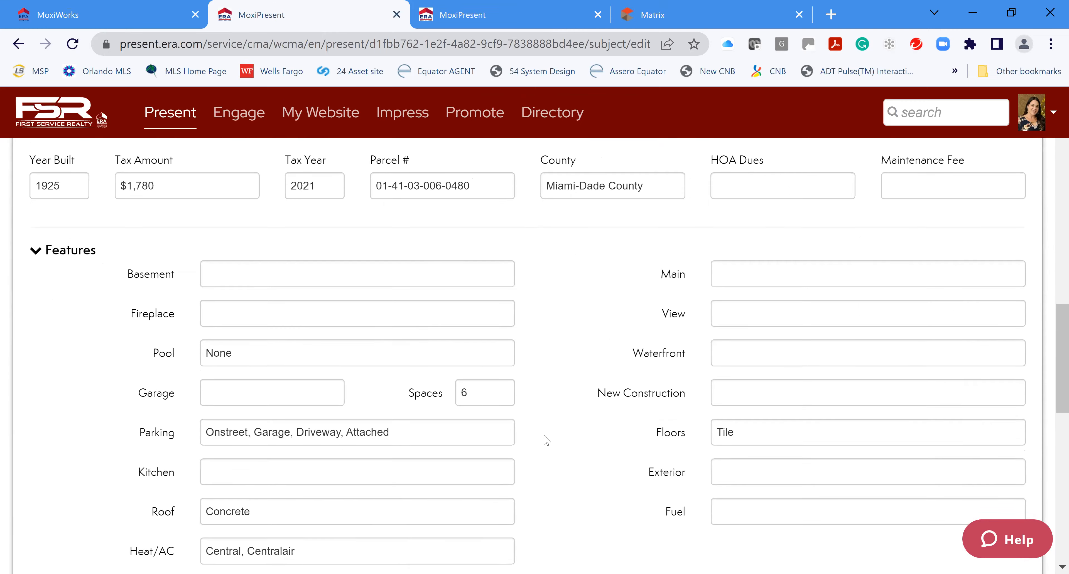
scroll(544, 433, down, 3)
scroll(664, 426, down, 2)
scroll(544, 426, up, 3)
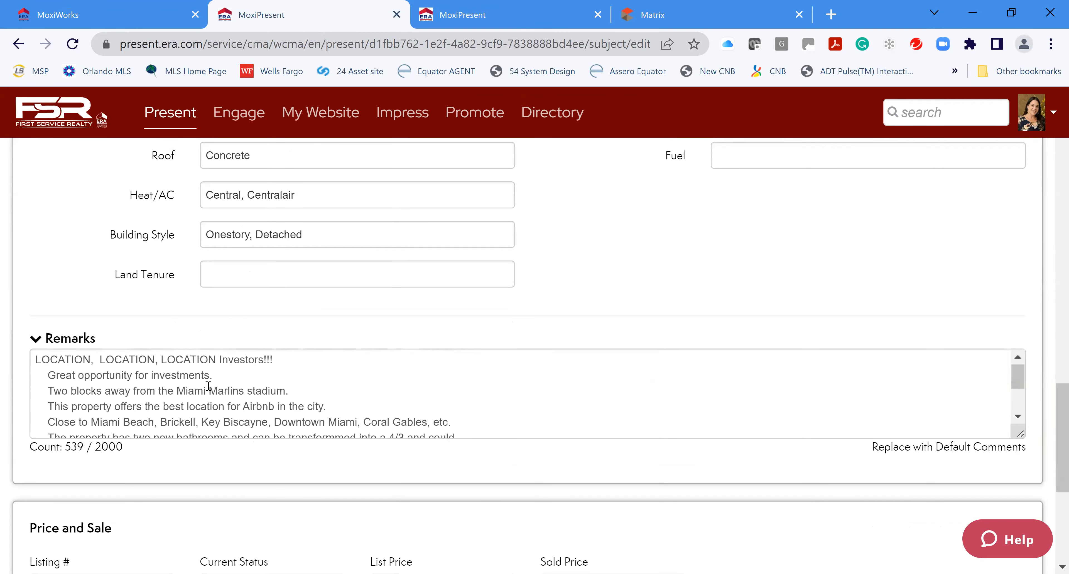
click(294, 361)
key(Delete)
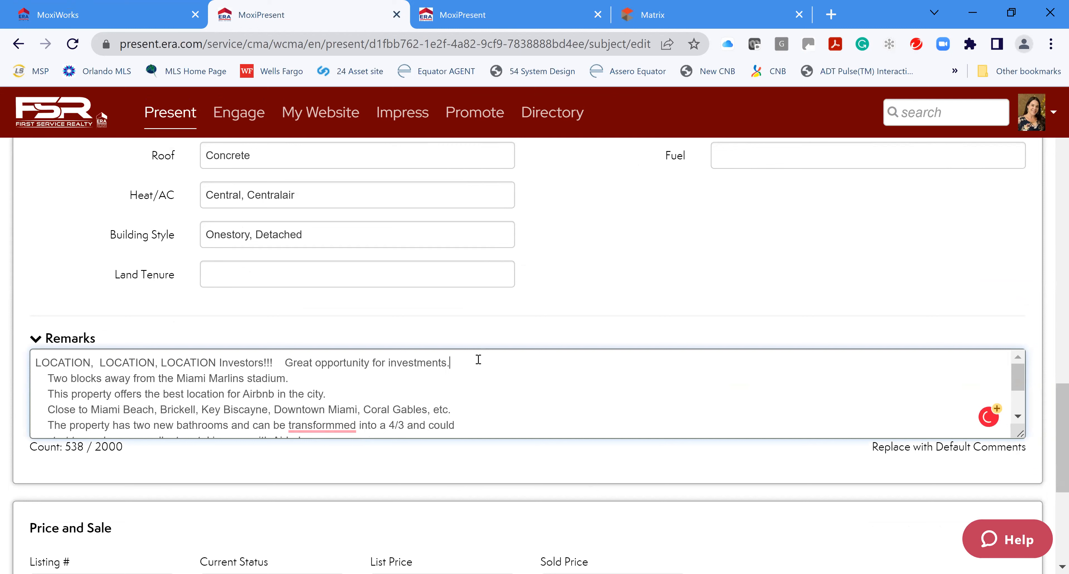
click(495, 362)
key(Delete)
click(414, 378)
key(Delete)
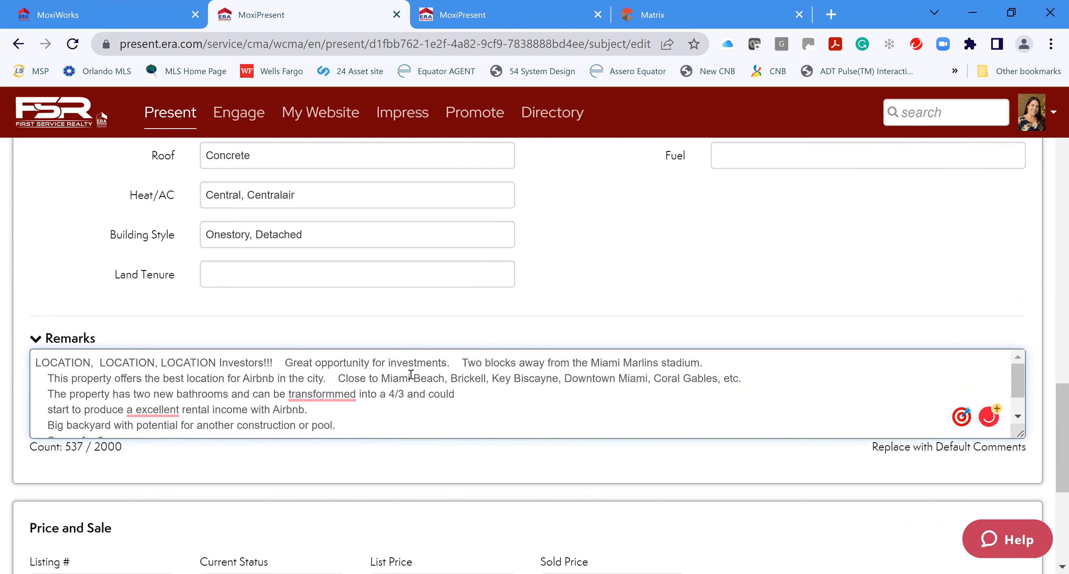
Delete the remarks from 'Close to Miami Beach' to the end and remove extra spaces
drag(338, 378, 427, 379)
drag(464, 426, 464, 458)
key(Delete)
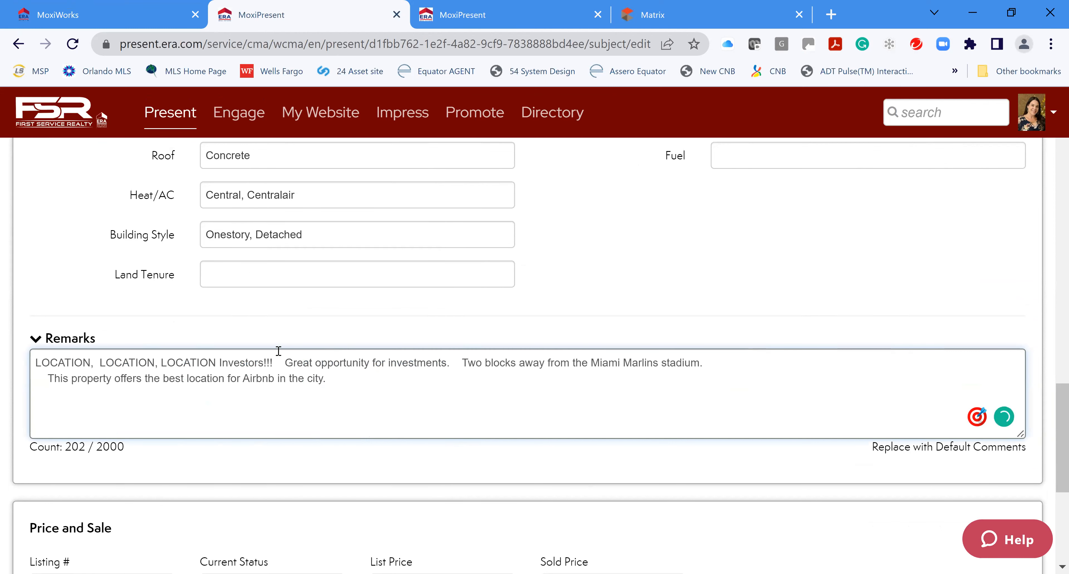
key(BackSpace)
key(BackSpace)
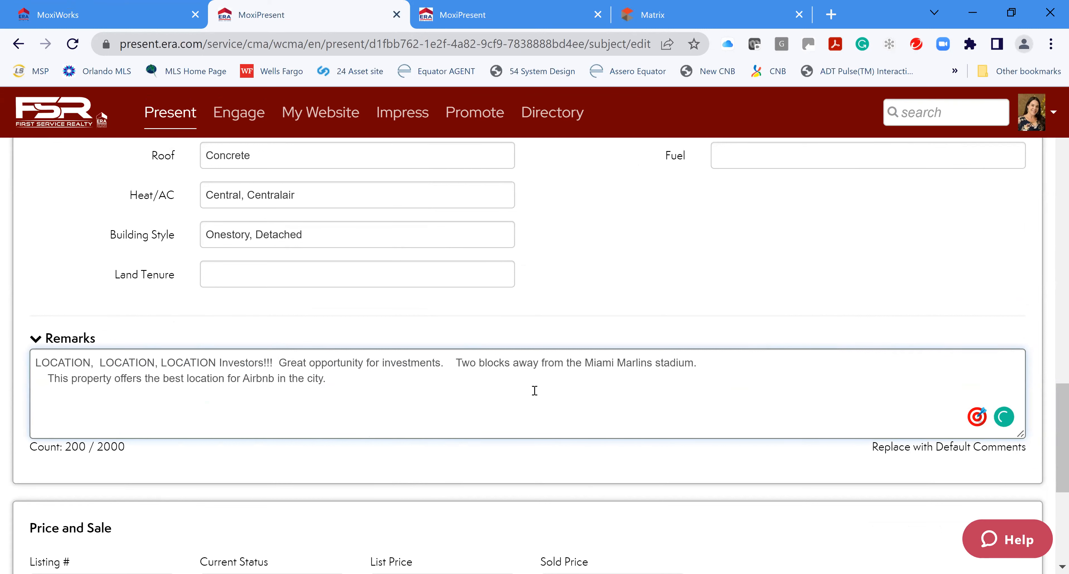
key(BackSpace)
key(BackSpace)
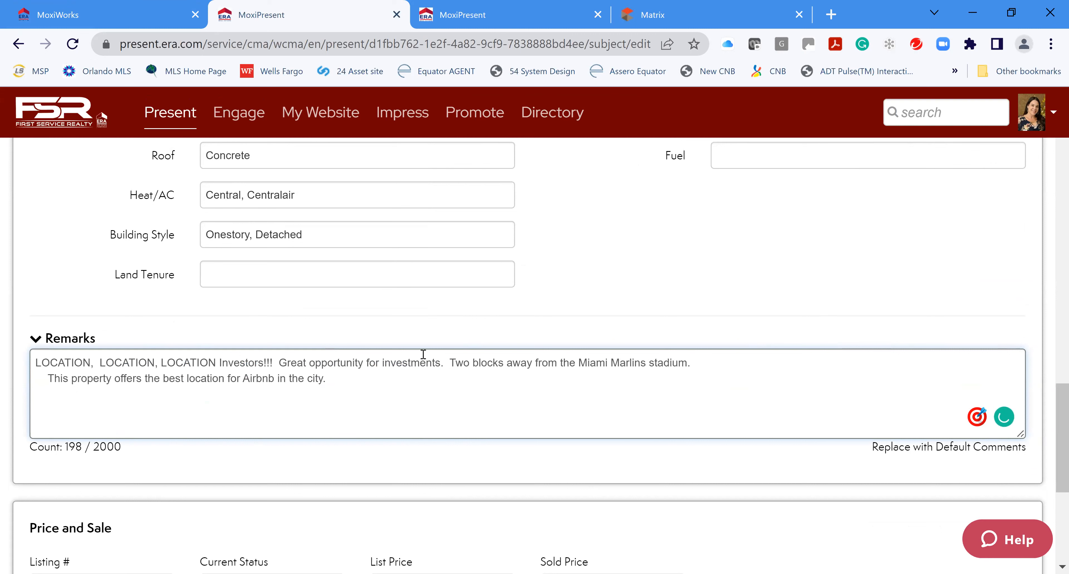
click(48, 375)
key(BackSpace)
key(BackSpace)
key(BackSpace)
key(BackSpace)
key(BackSpace)
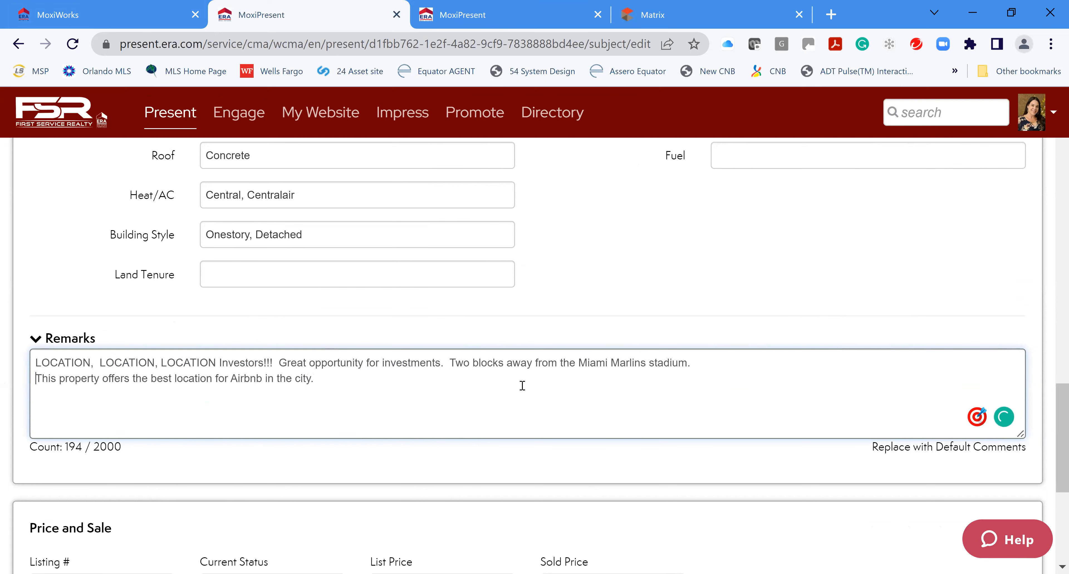
scroll(679, 392, up, 5)
scroll(591, 469, up, 8)
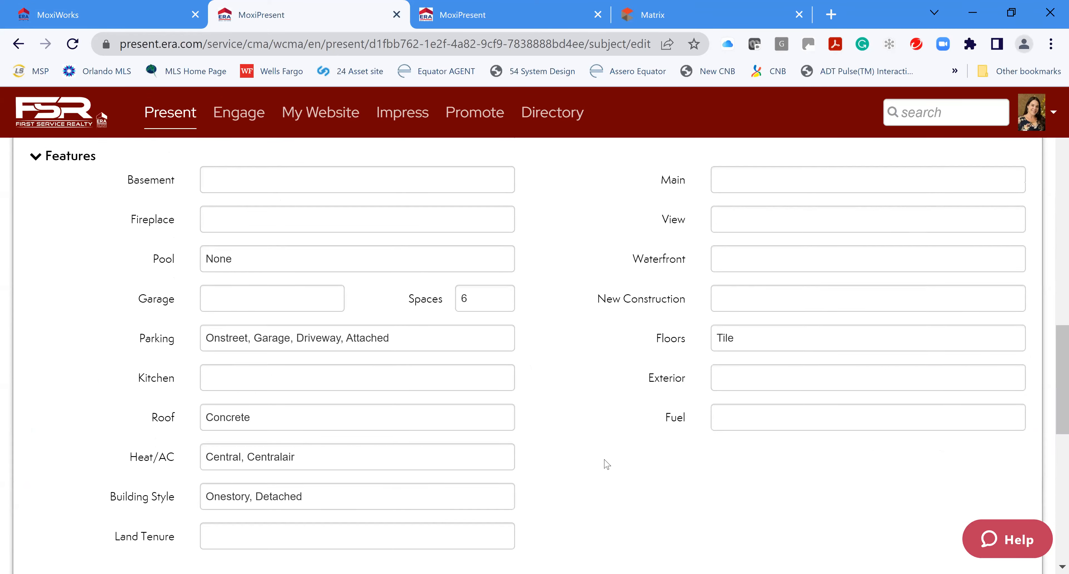
scroll(696, 434, up, 10)
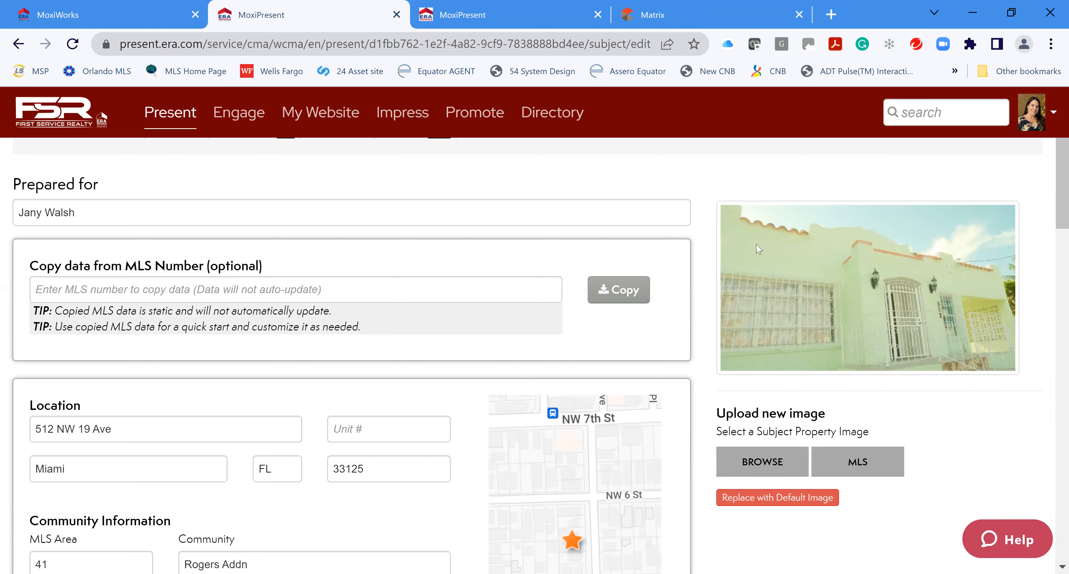
Upload the Desktop image 'Presentation House' as the subject property photo
click(772, 469)
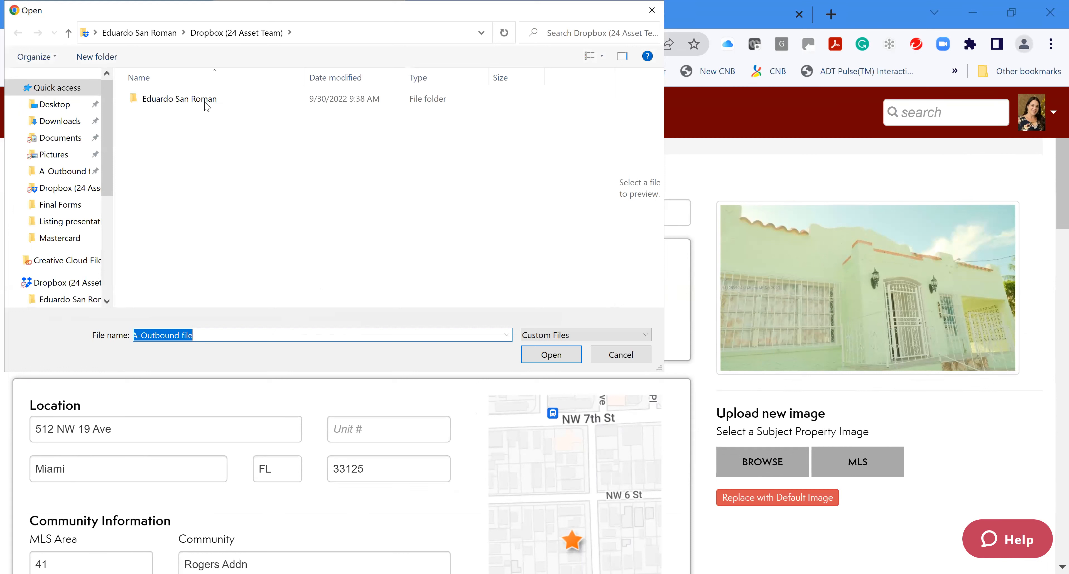
click(71, 104)
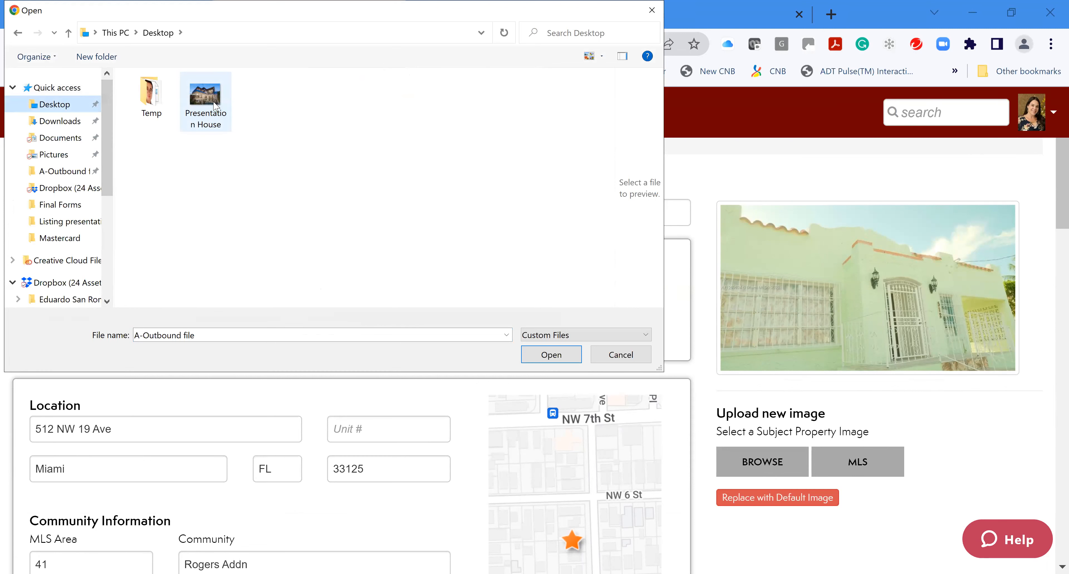
click(215, 106)
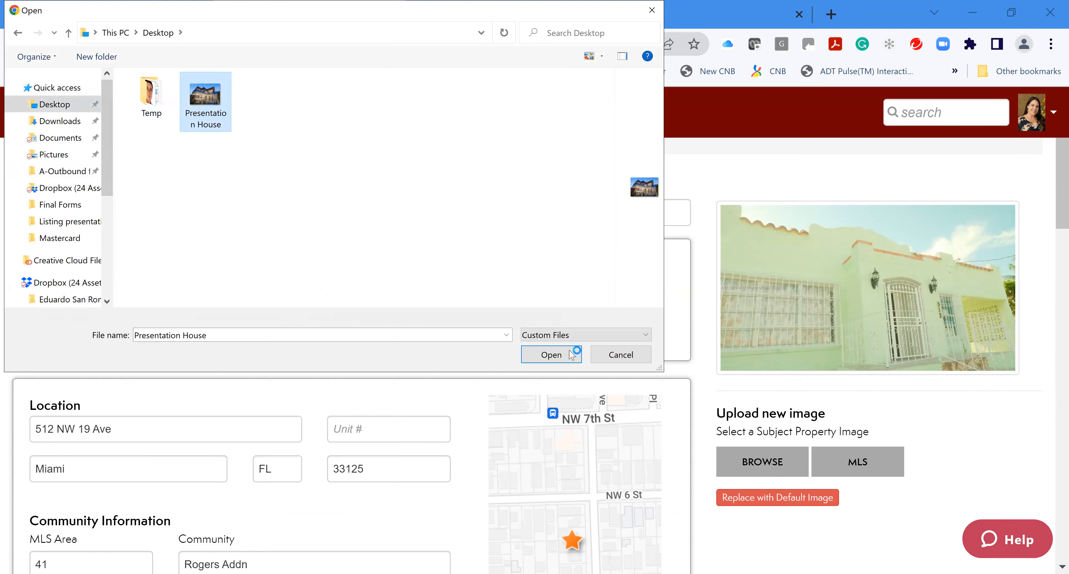
click(557, 357)
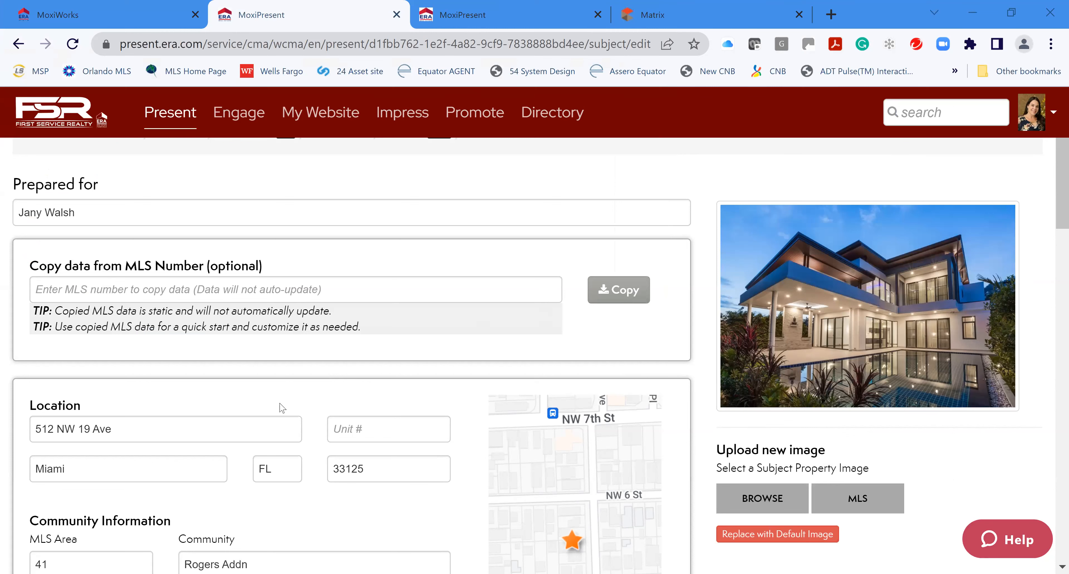
Enter Miami Dade as the School District and continue to the listings step
scroll(341, 387, down, 10)
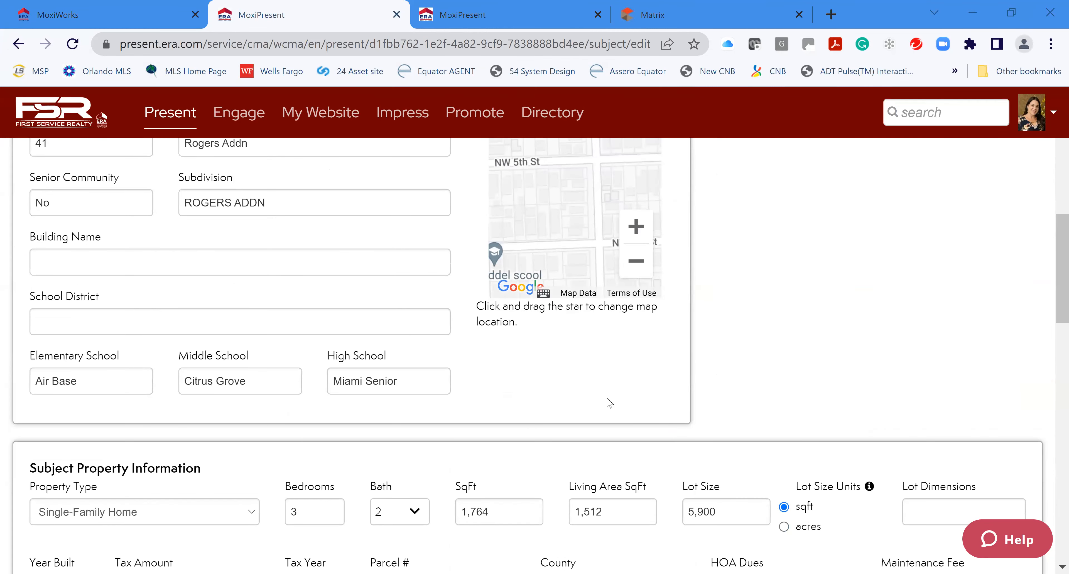
click(175, 322)
text(Miami Dade)
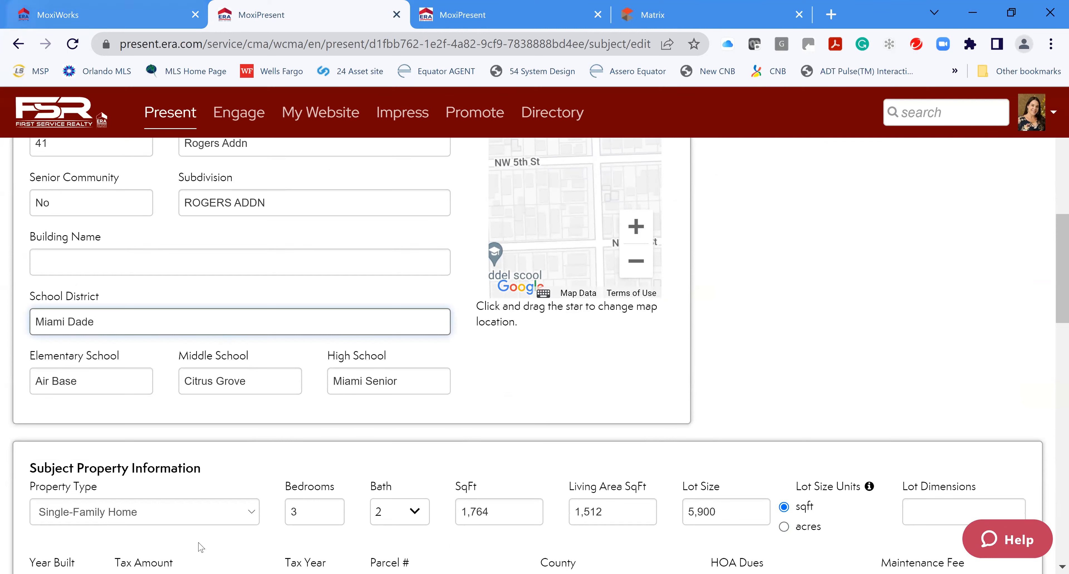
scroll(326, 427, down, 2)
scroll(327, 428, down, 10)
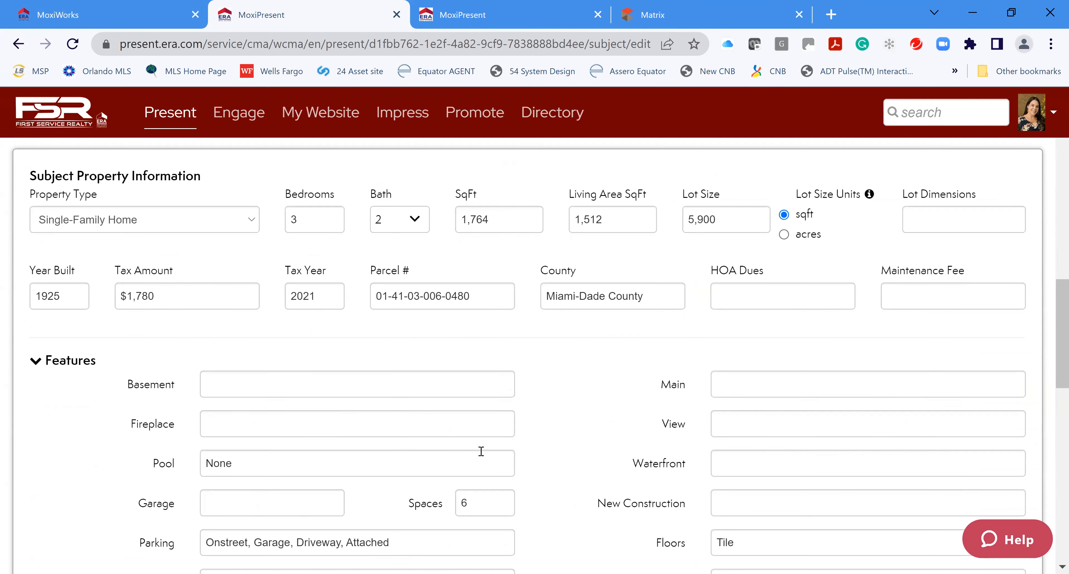
scroll(579, 469, down, 3)
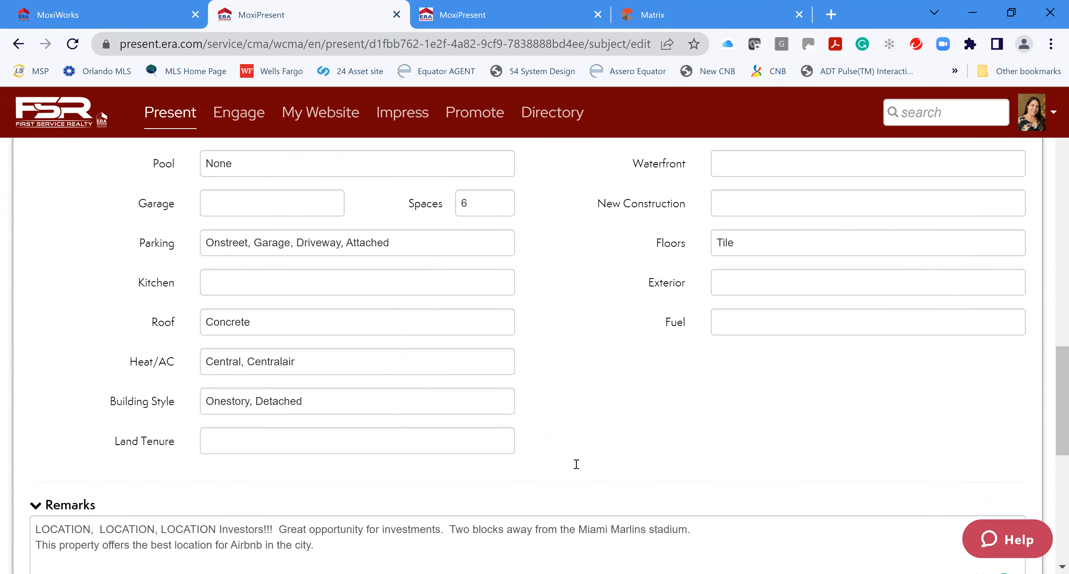
scroll(578, 469, down, 9)
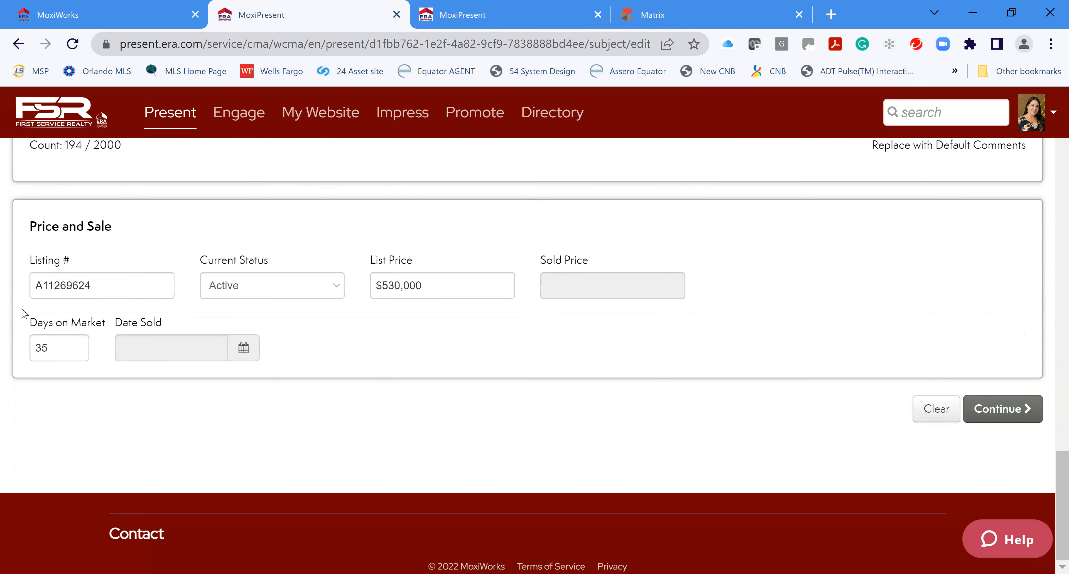
click(1004, 411)
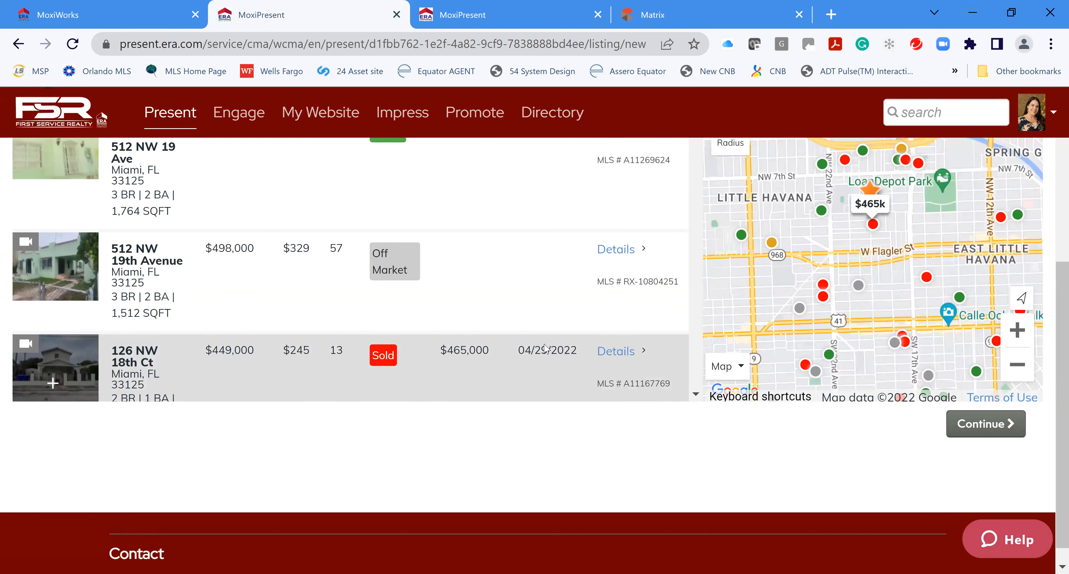
Limit the comparable search to at most 3 bedrooms and 2 bathrooms
scroll(536, 257, up, 3)
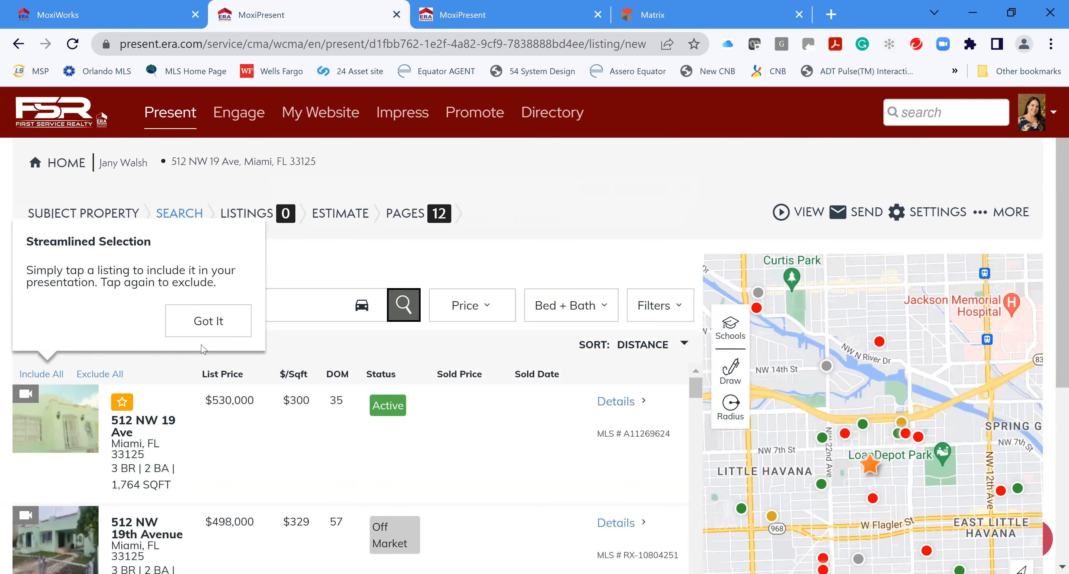
click(209, 320)
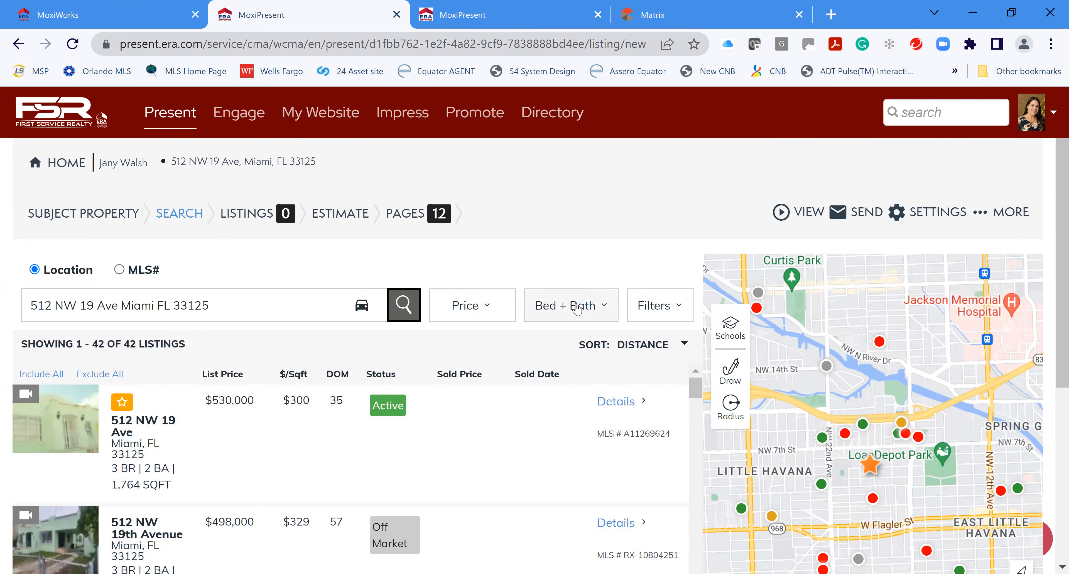
click(596, 309)
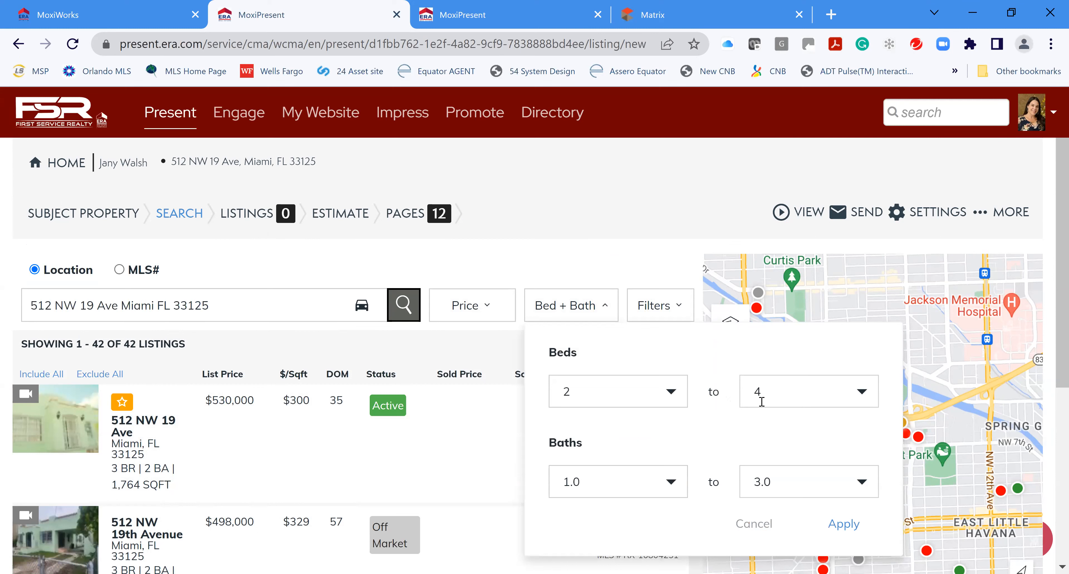
click(867, 399)
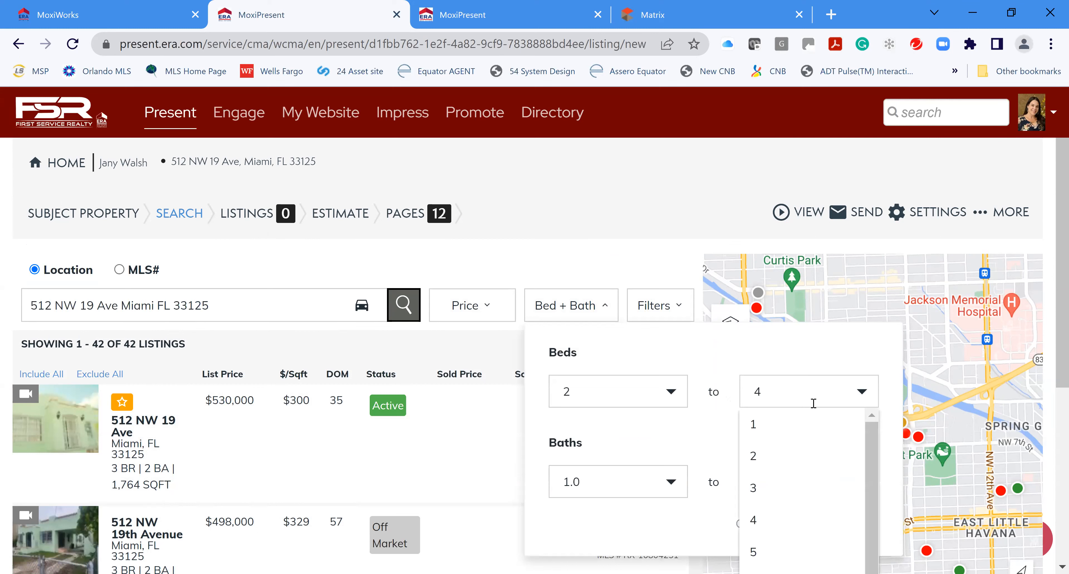
click(788, 481)
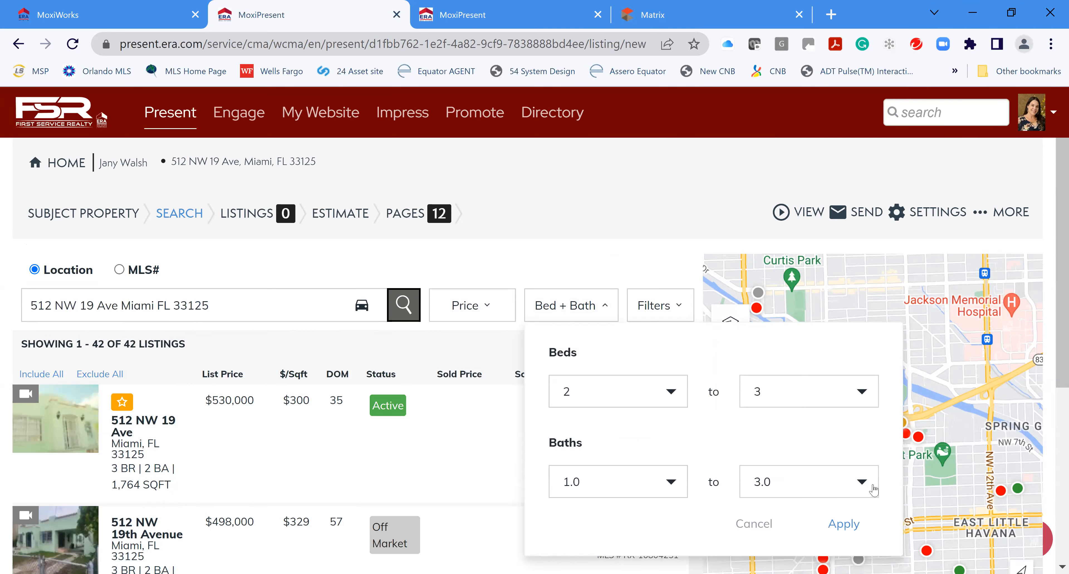
click(860, 482)
click(785, 545)
click(843, 522)
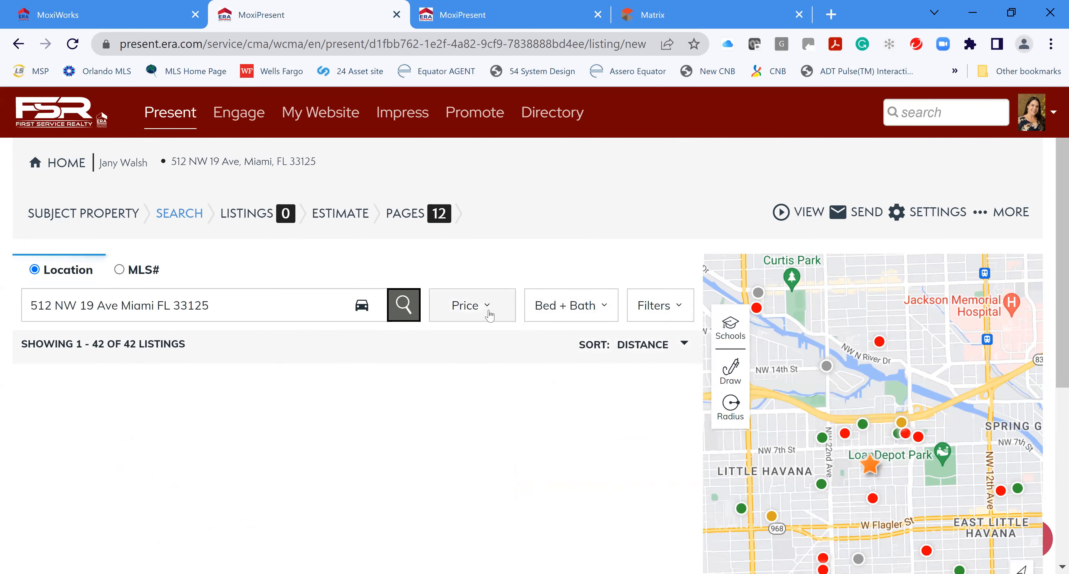
click(666, 311)
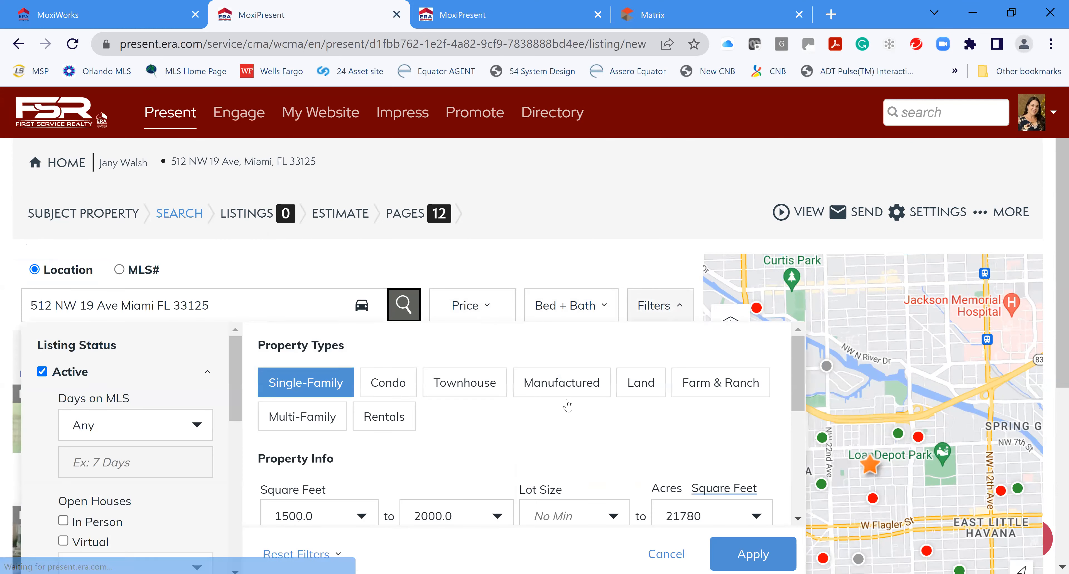
scroll(535, 427, down, 2)
scroll(394, 420, up, 2)
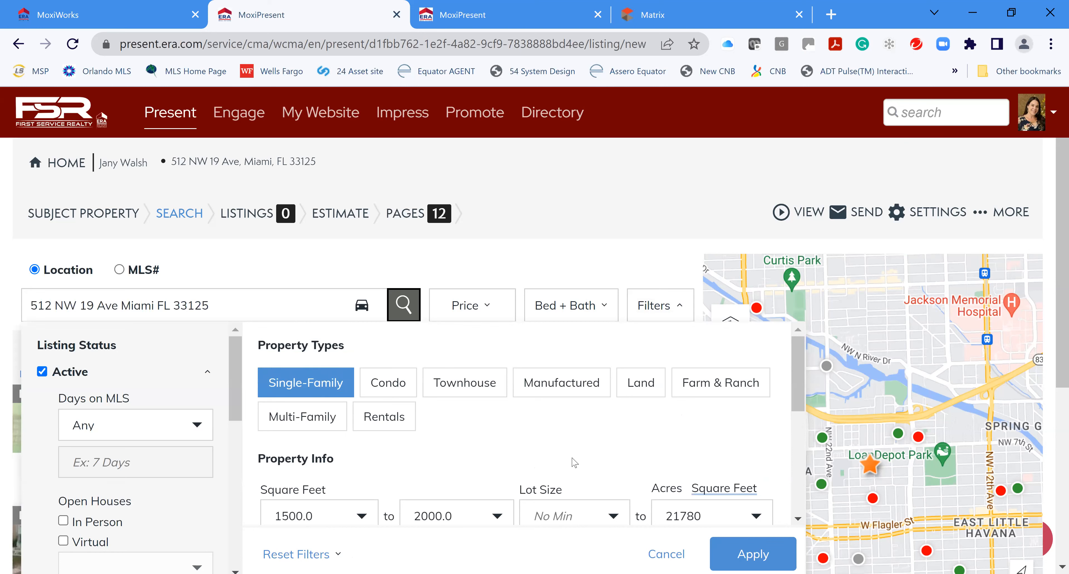
scroll(456, 461, down, 2)
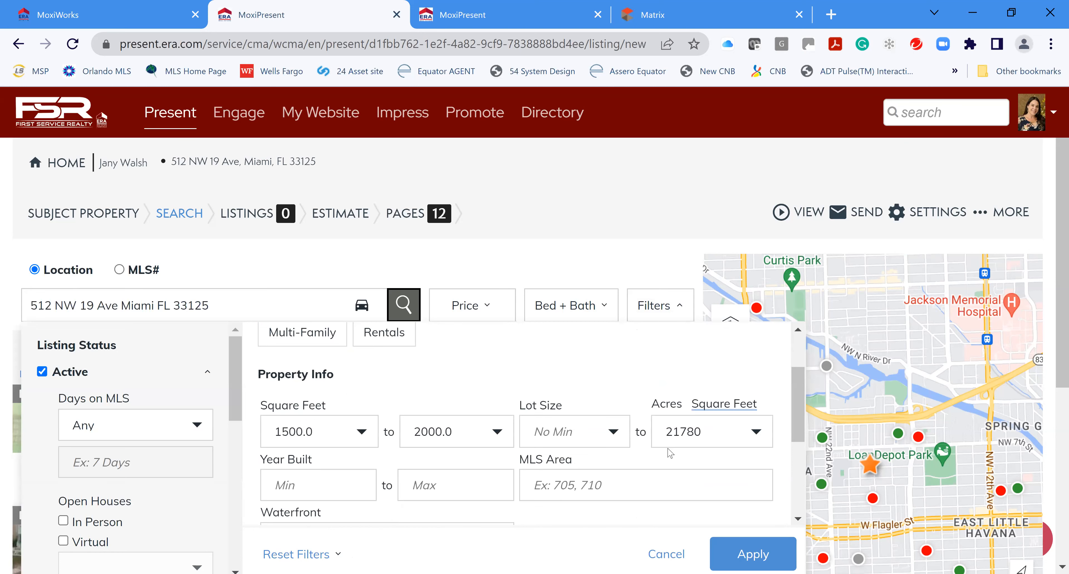
scroll(417, 430, down, 4)
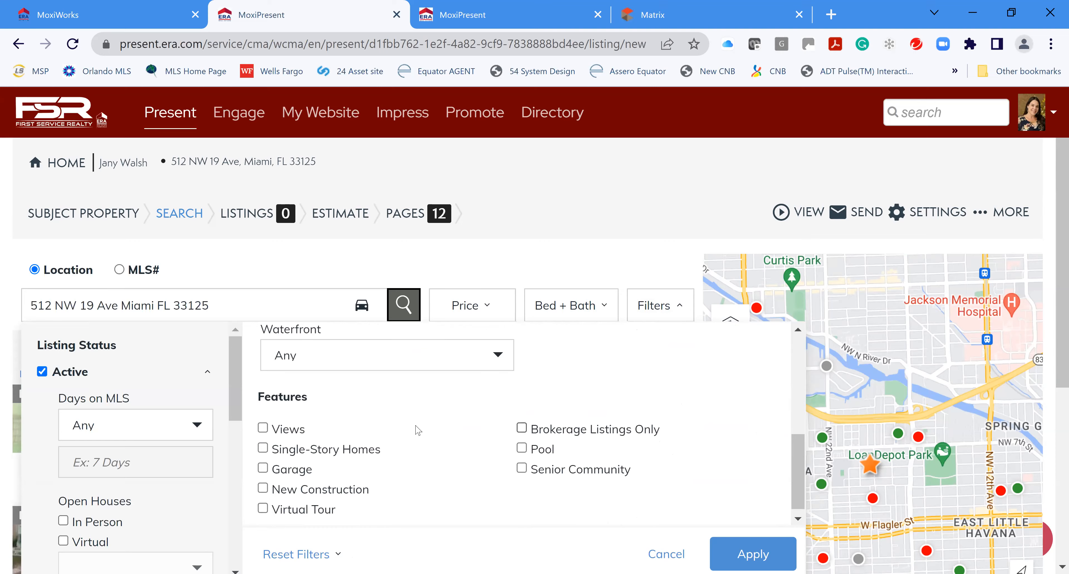
scroll(418, 430, down, 2)
click(540, 360)
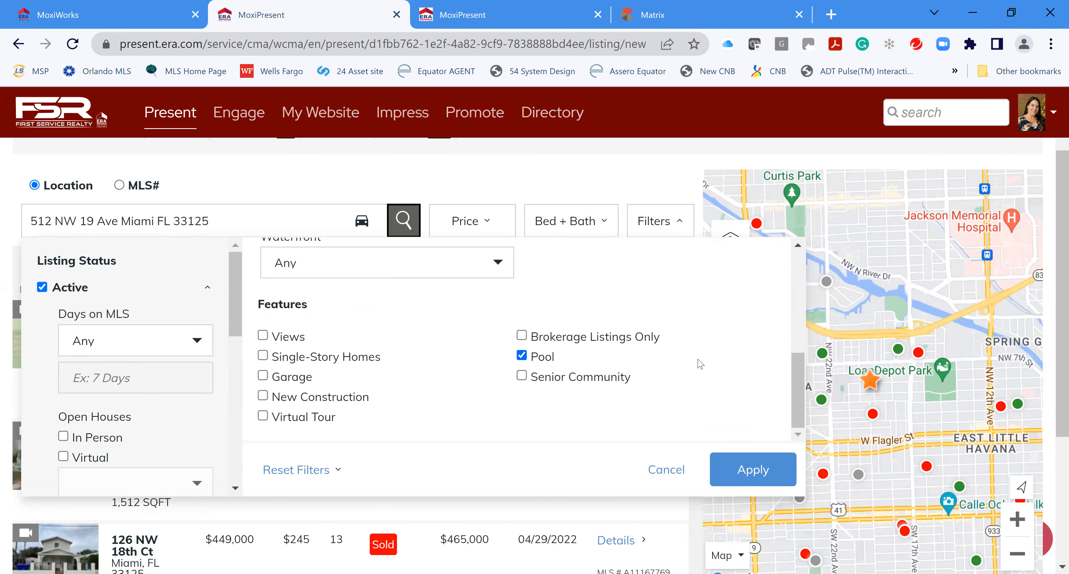
click(746, 471)
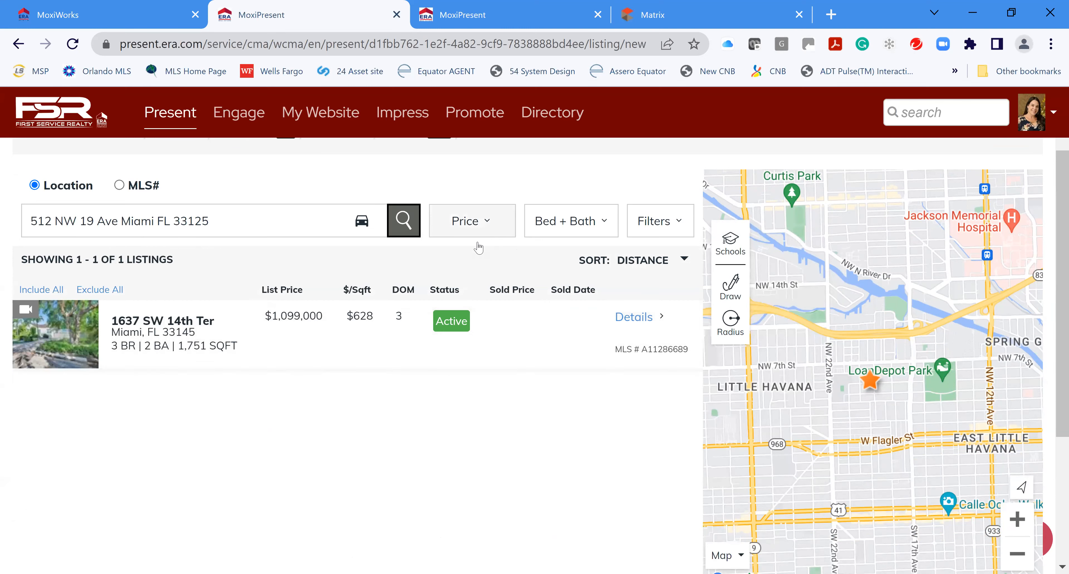
click(666, 224)
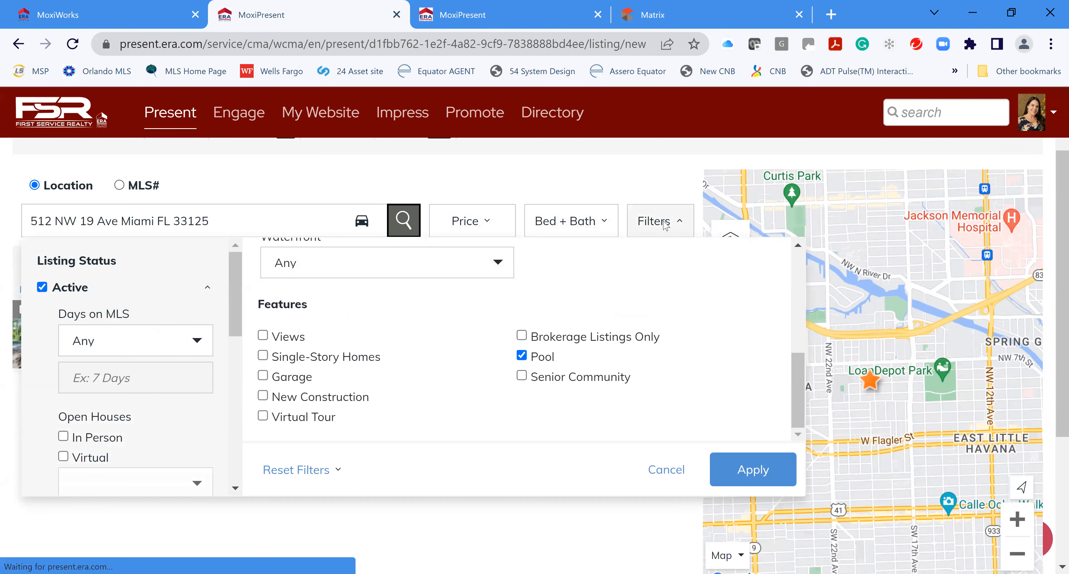
click(522, 356)
click(752, 475)
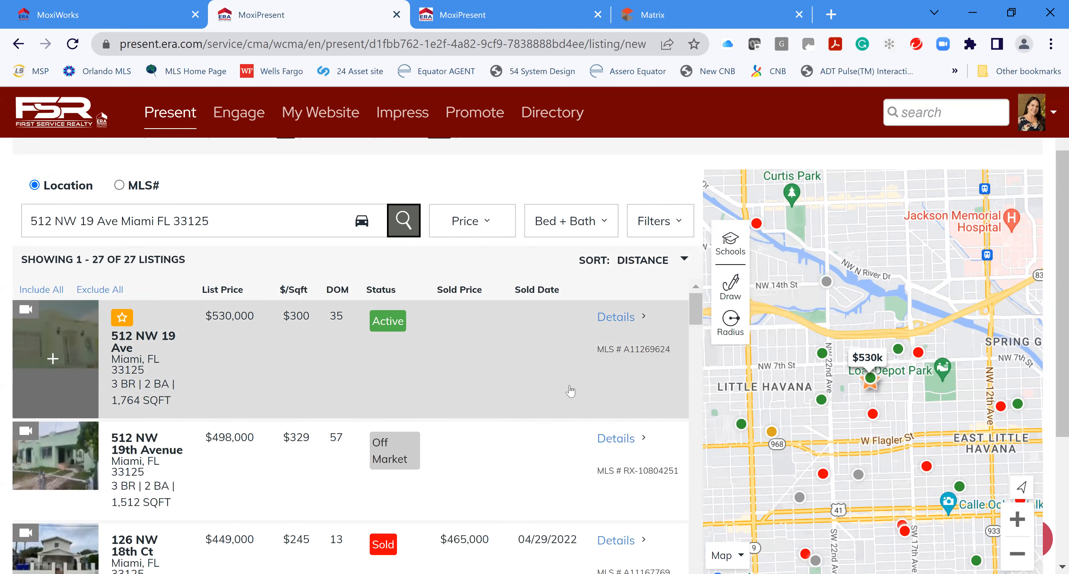
scroll(558, 398, down, 4)
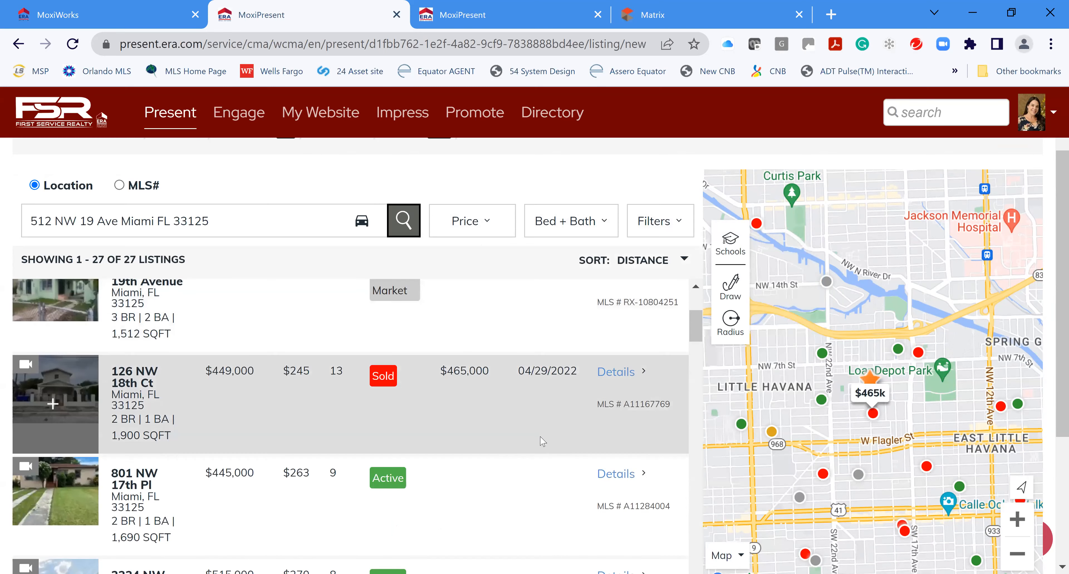
scroll(540, 441, down, 3)
scroll(529, 457, up, 7)
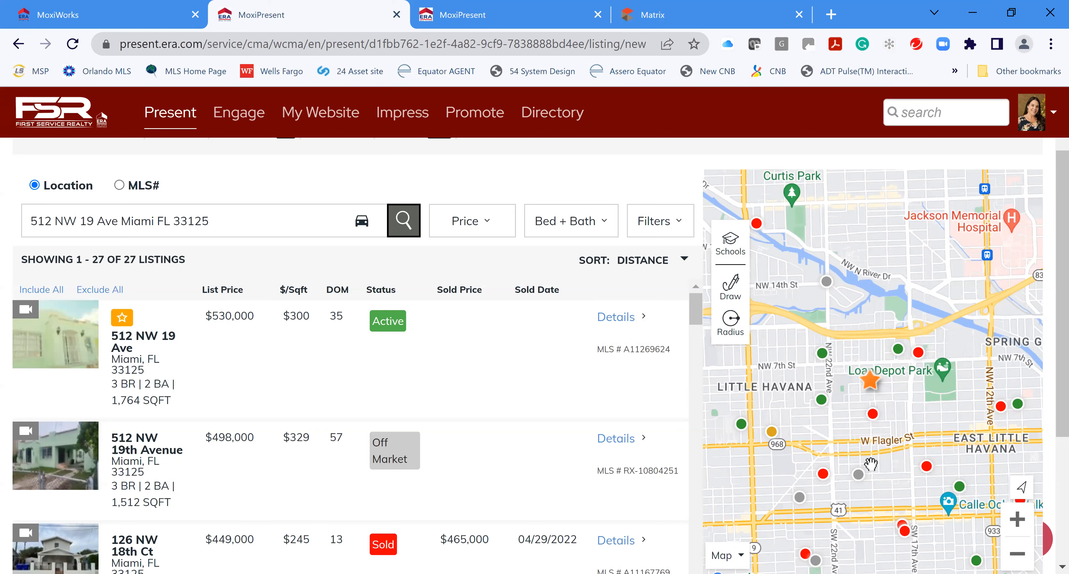
mouse_move(865, 483)
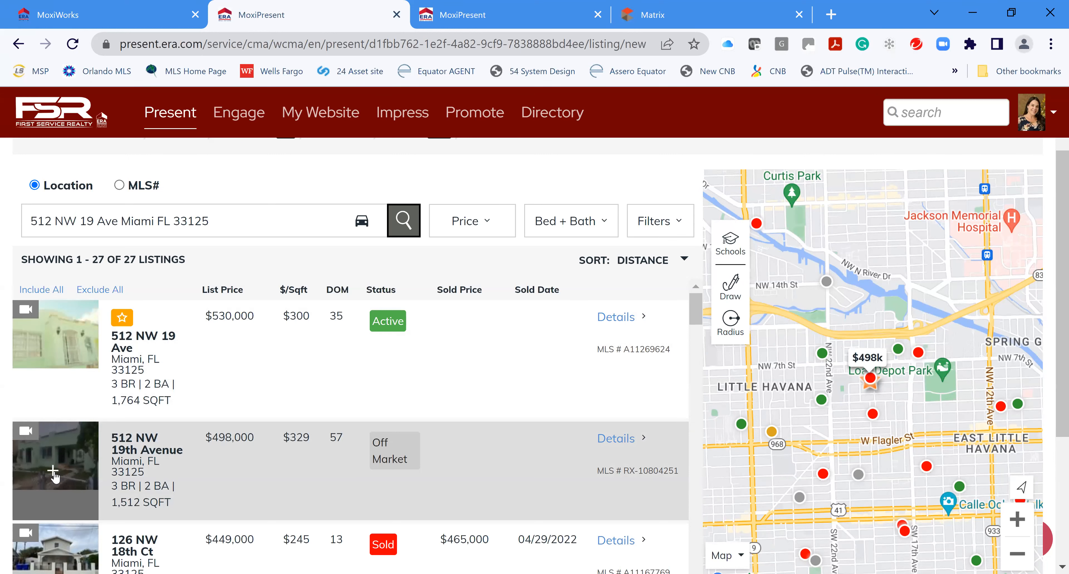
scroll(55, 477, down, 2)
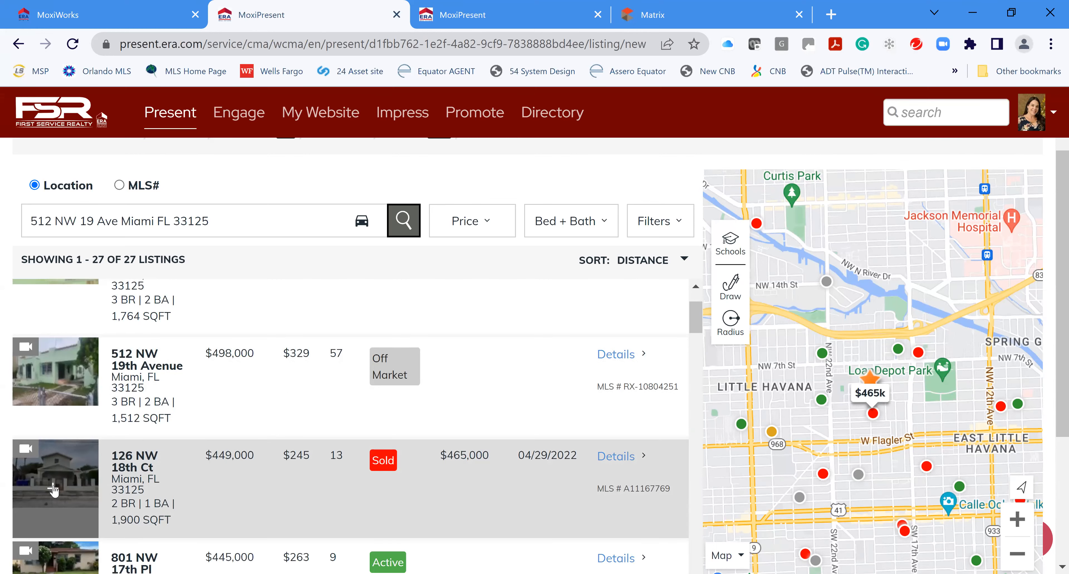
click(53, 489)
scroll(53, 456, down, 4)
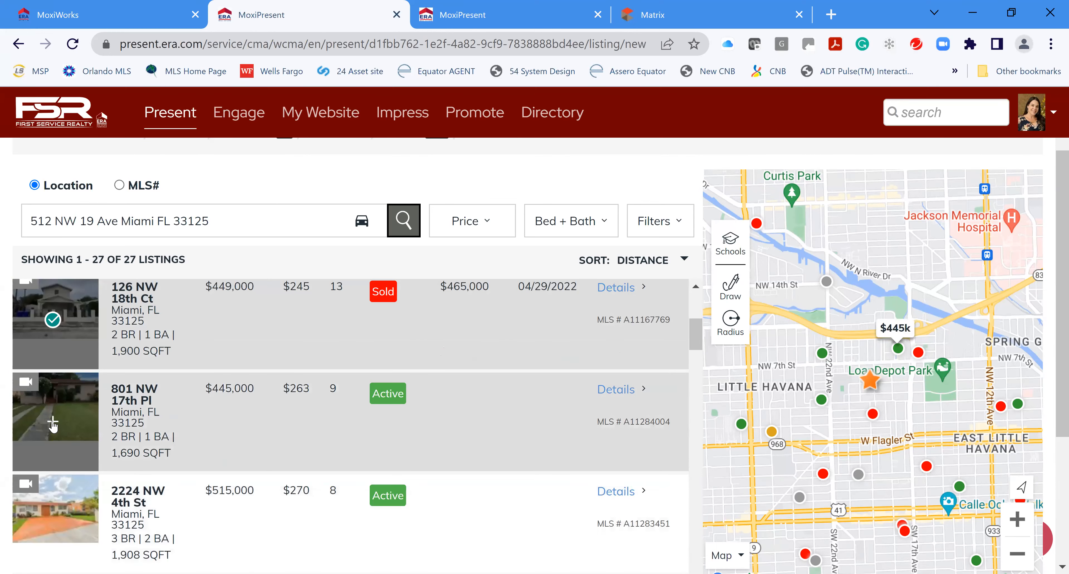
click(53, 422)
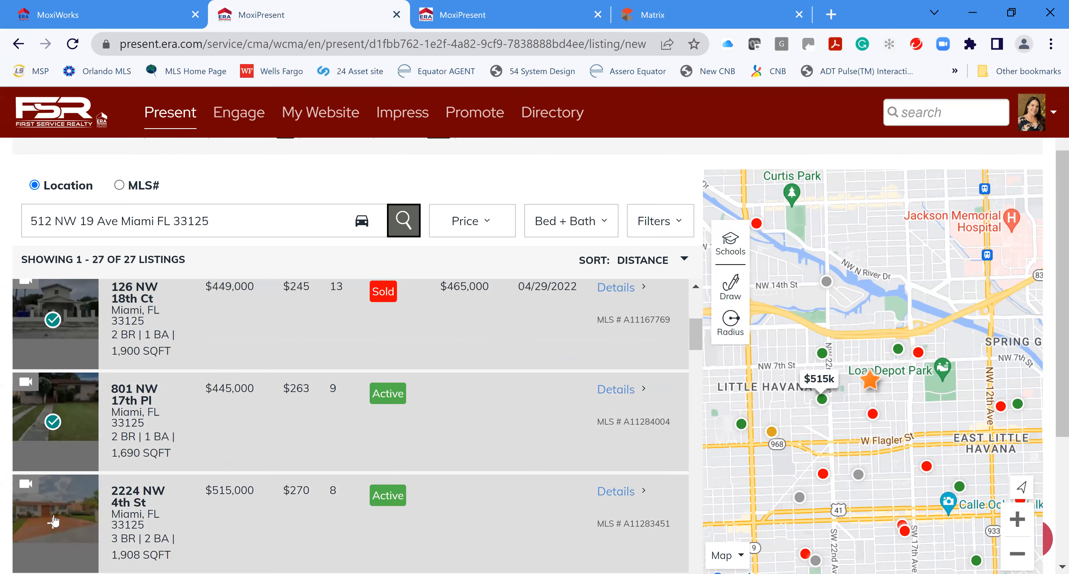
click(53, 523)
scroll(54, 515, down, 5)
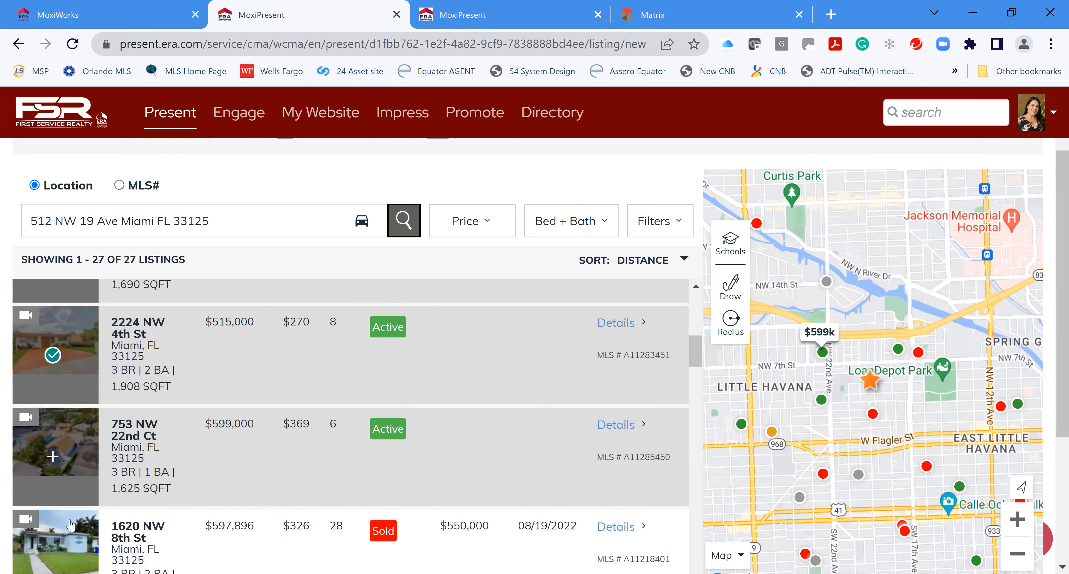
scroll(54, 510, down, 2)
click(53, 477)
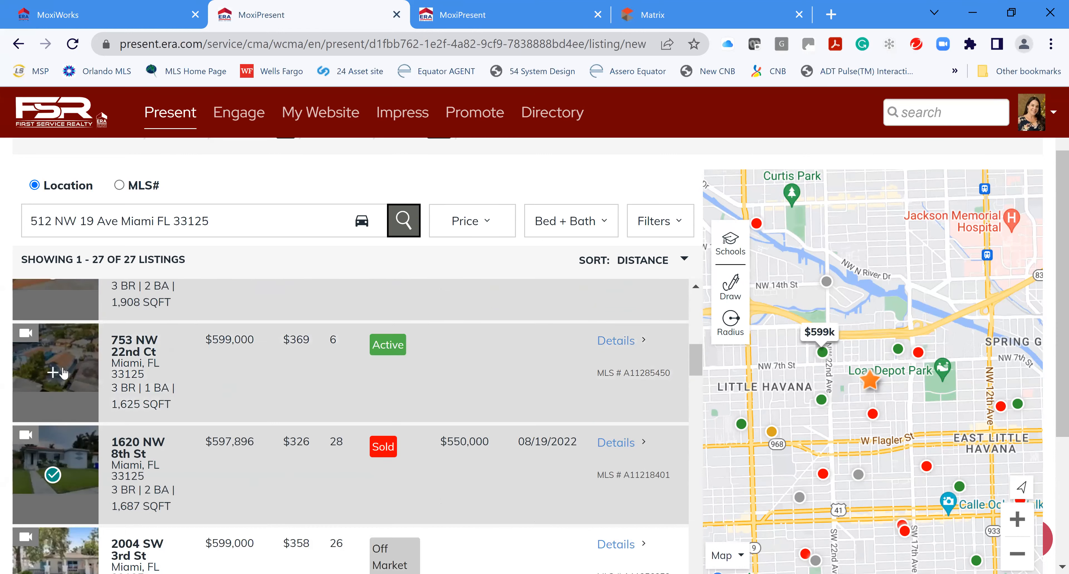
click(57, 374)
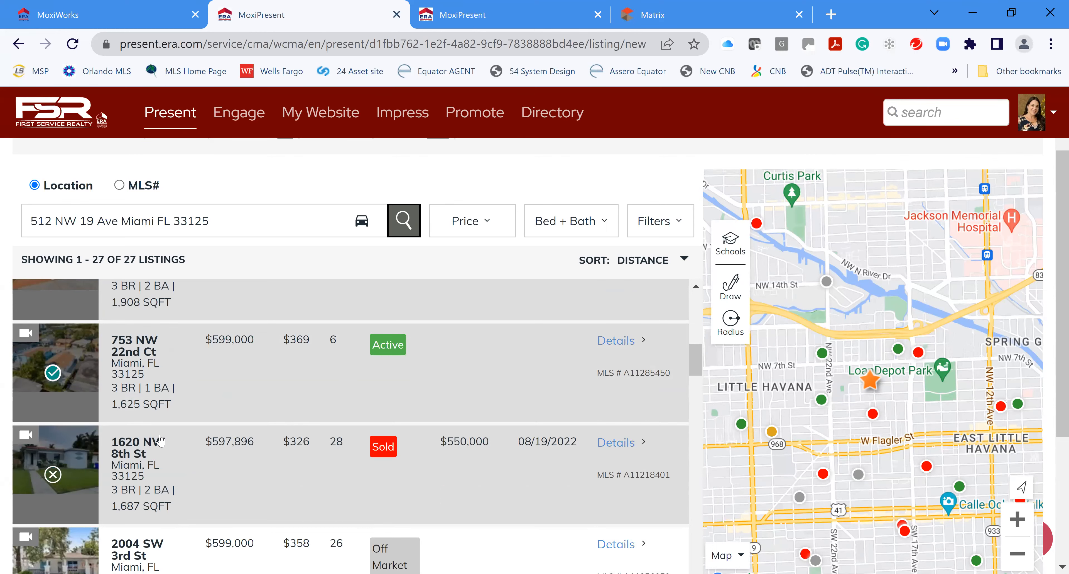
Switch the search to MLS number lookup and back to location, then scroll down to Continue
scroll(208, 440, up, 5)
scroll(211, 448, up, 5)
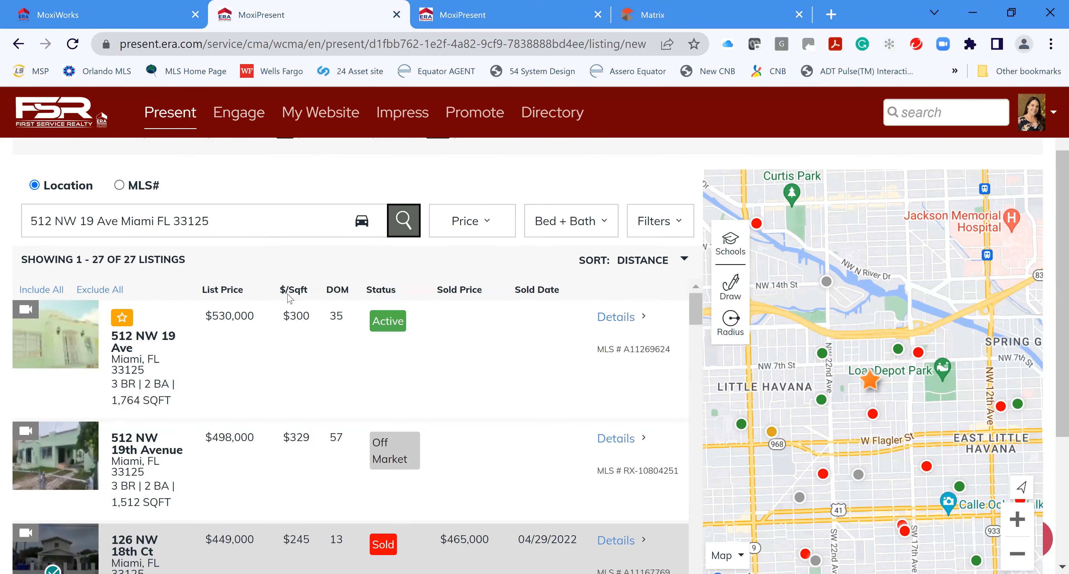
click(119, 186)
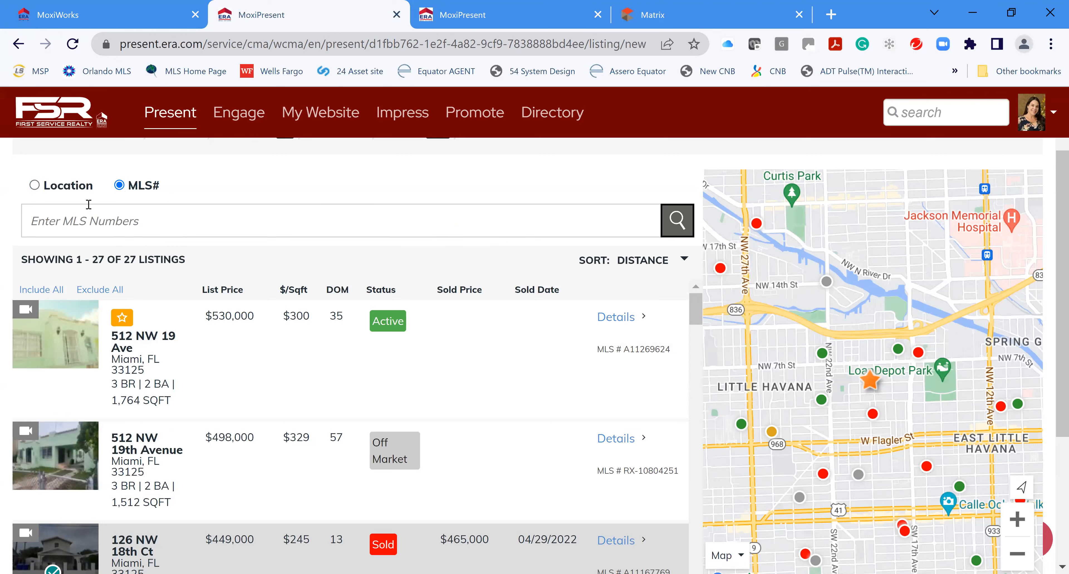
click(34, 186)
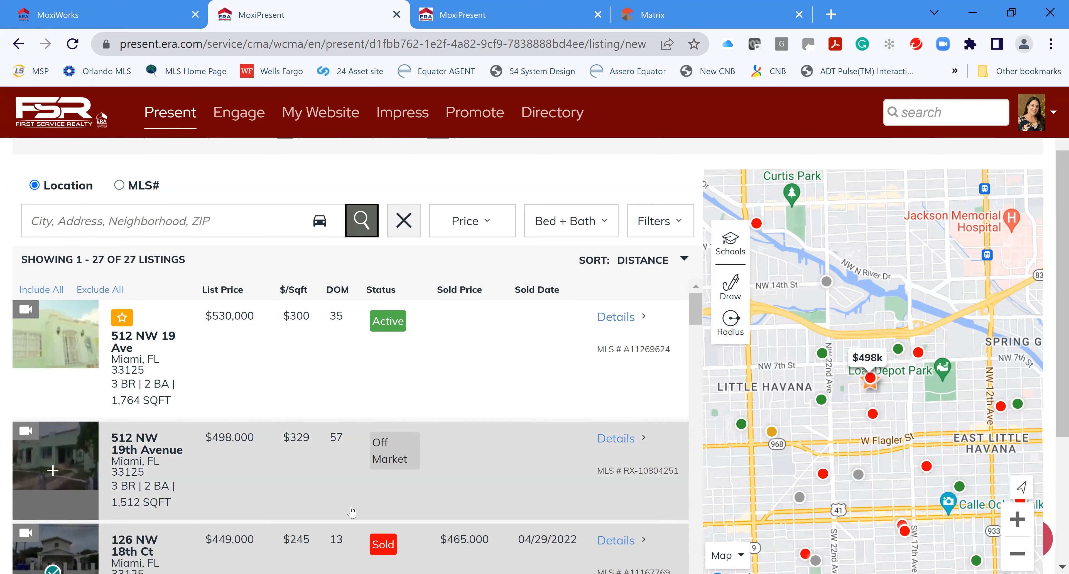
scroll(138, 450, down, 7)
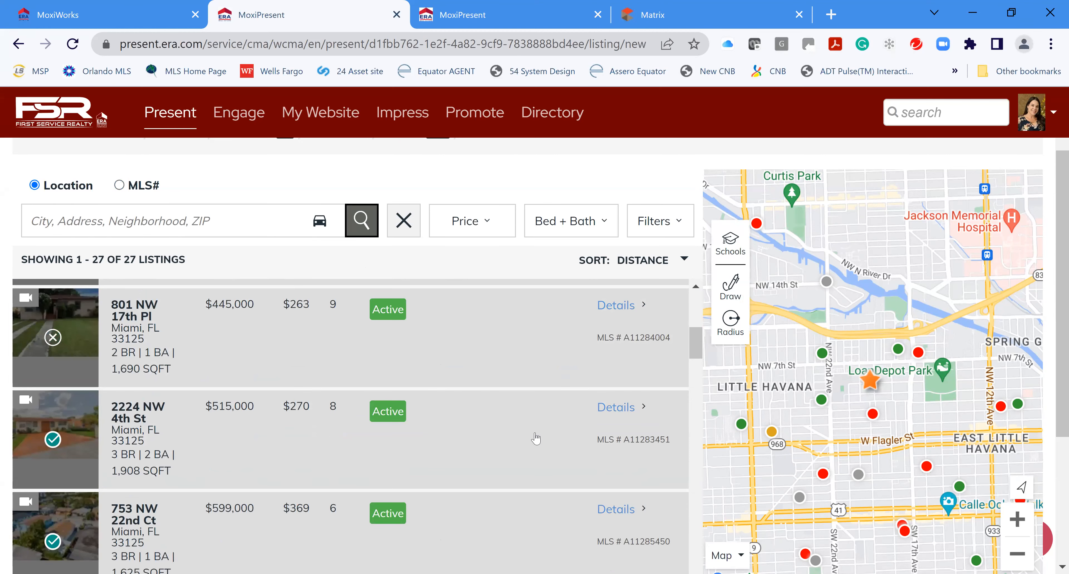
scroll(531, 437, down, 5)
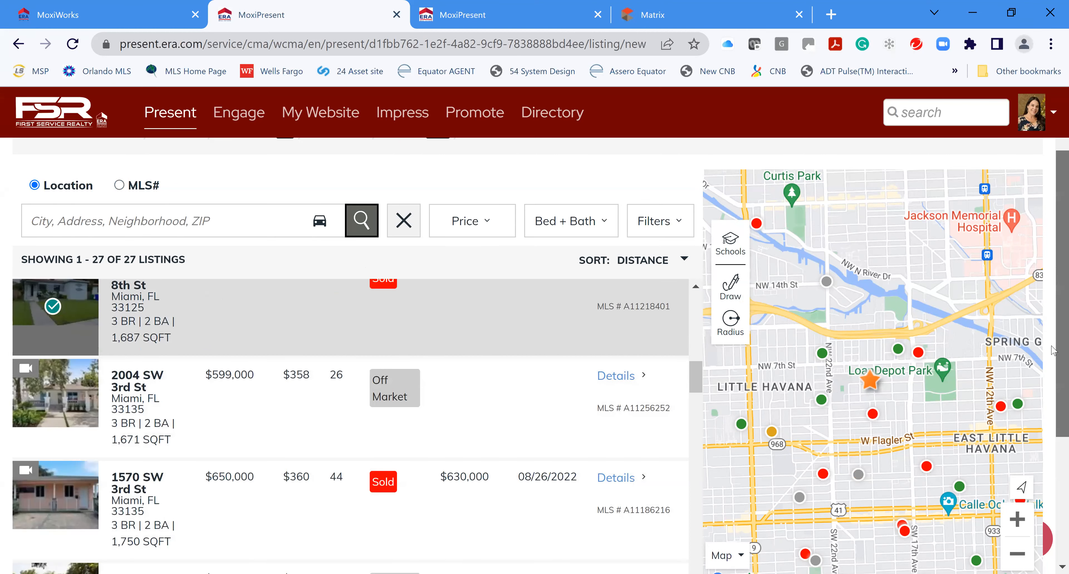
scroll(1054, 238, down, 5)
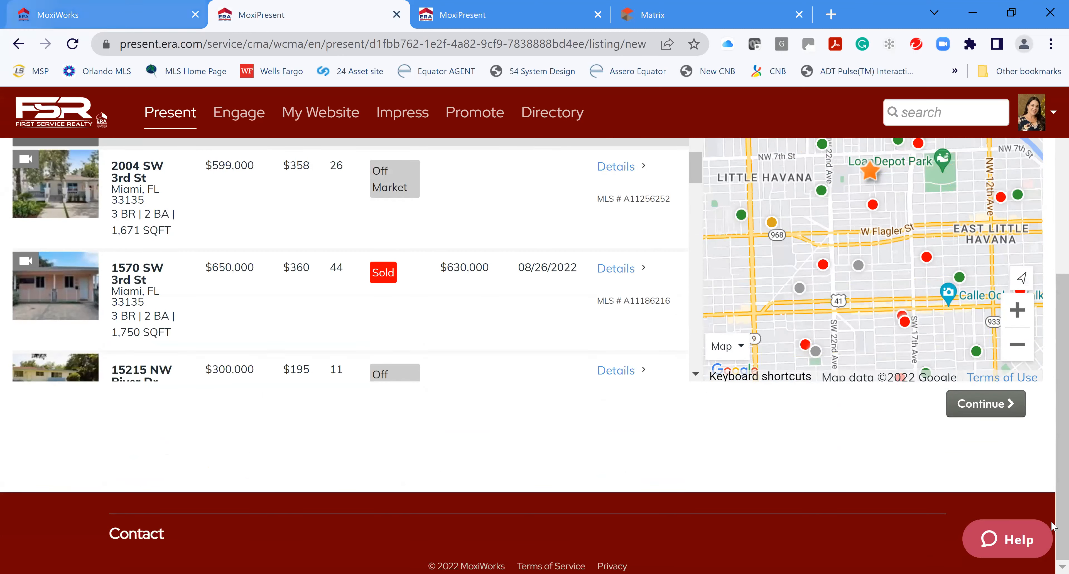
Continue to the chosen comparables and review the listings
click(974, 409)
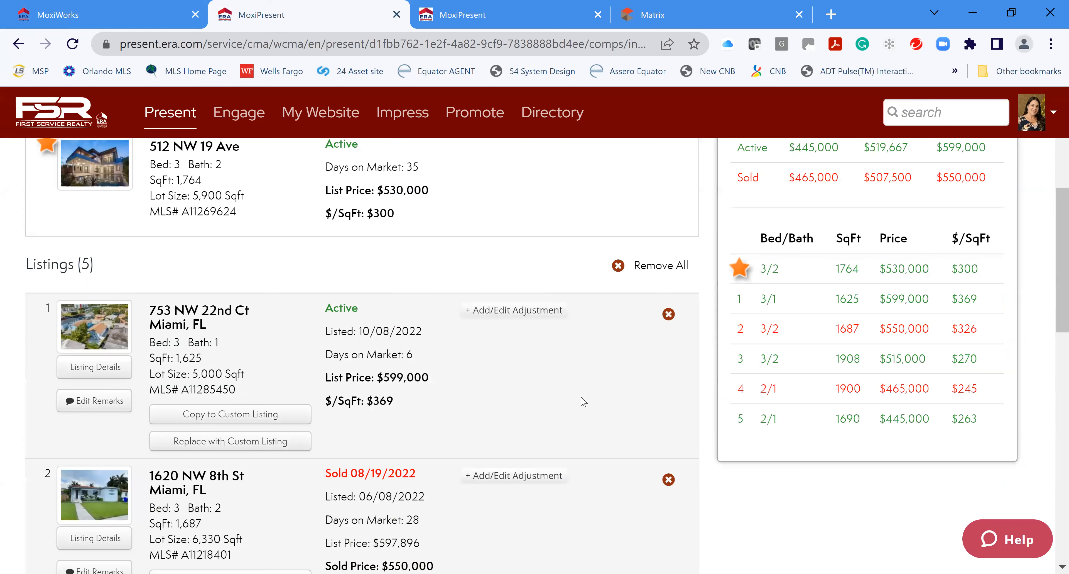
scroll(591, 416, up, 5)
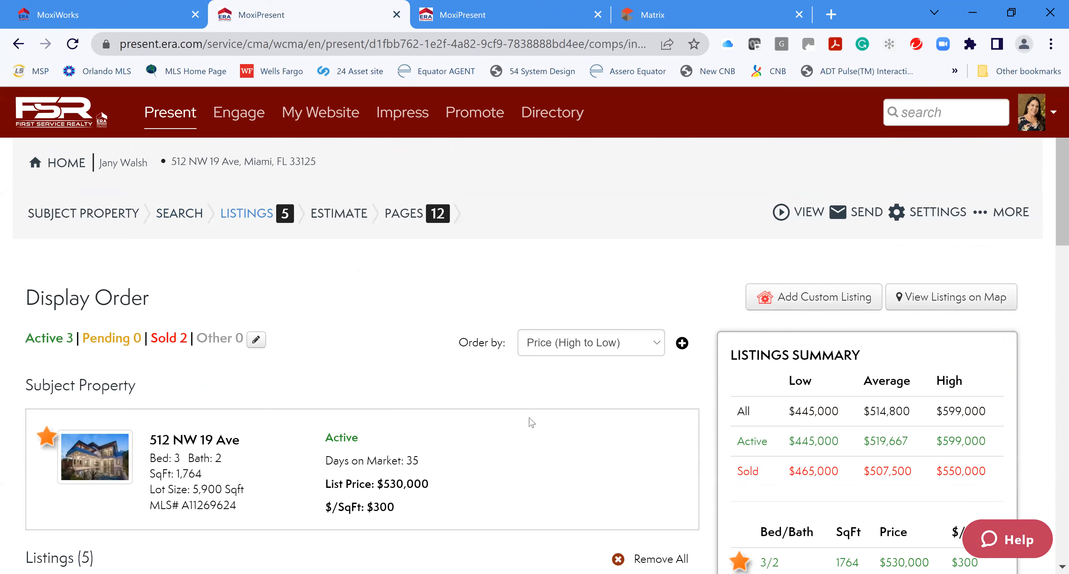
scroll(601, 418, down, 3)
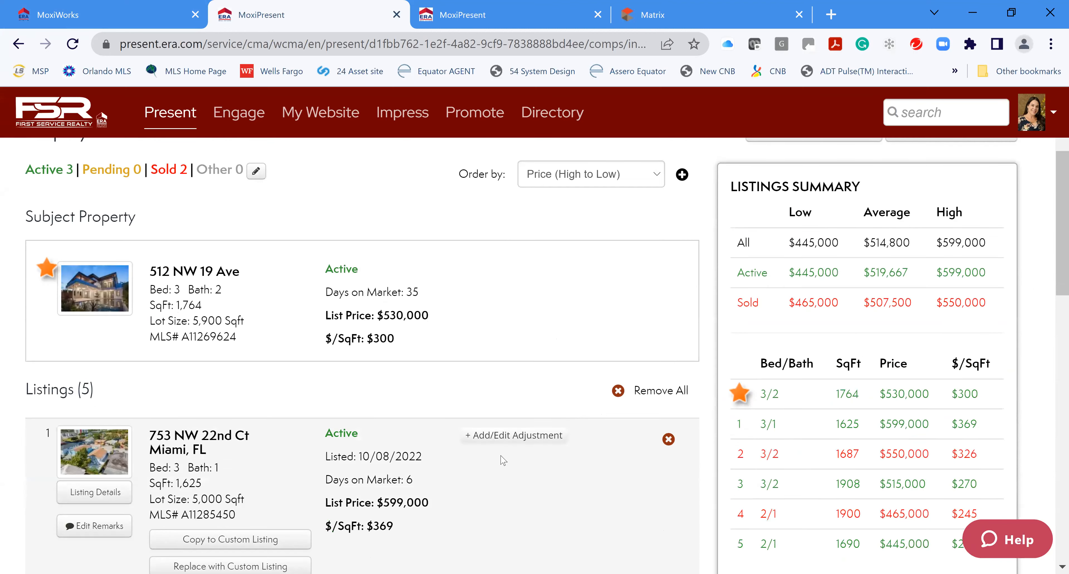
scroll(503, 460, down, 4)
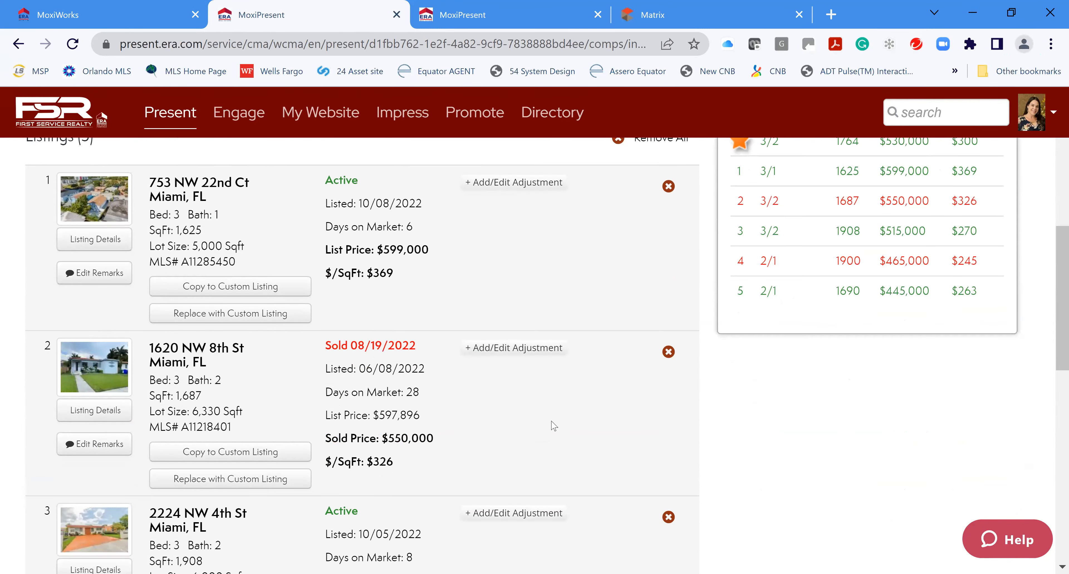
scroll(555, 426, down, 2)
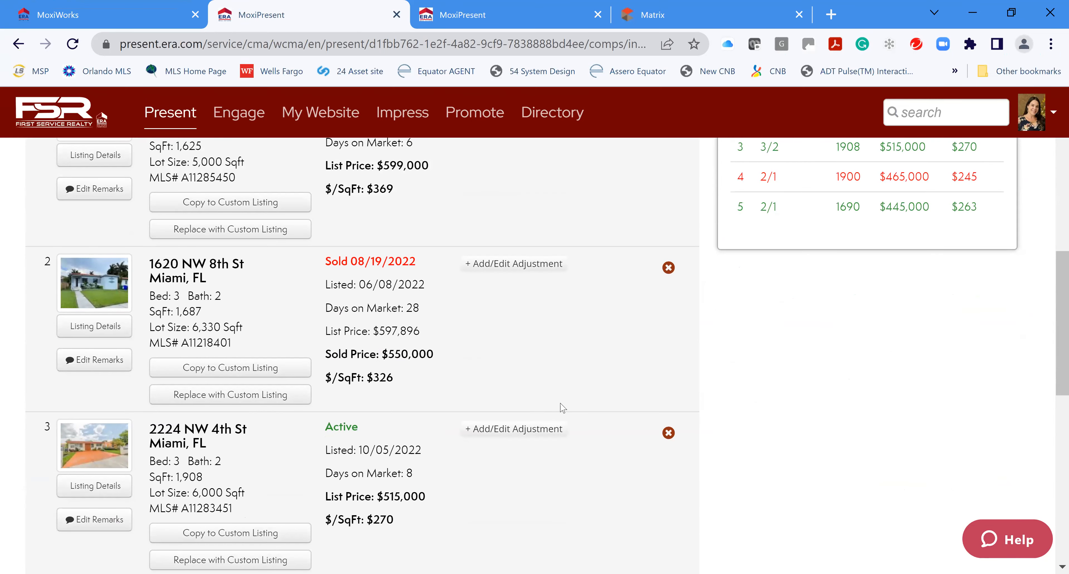
scroll(564, 415, down, 10)
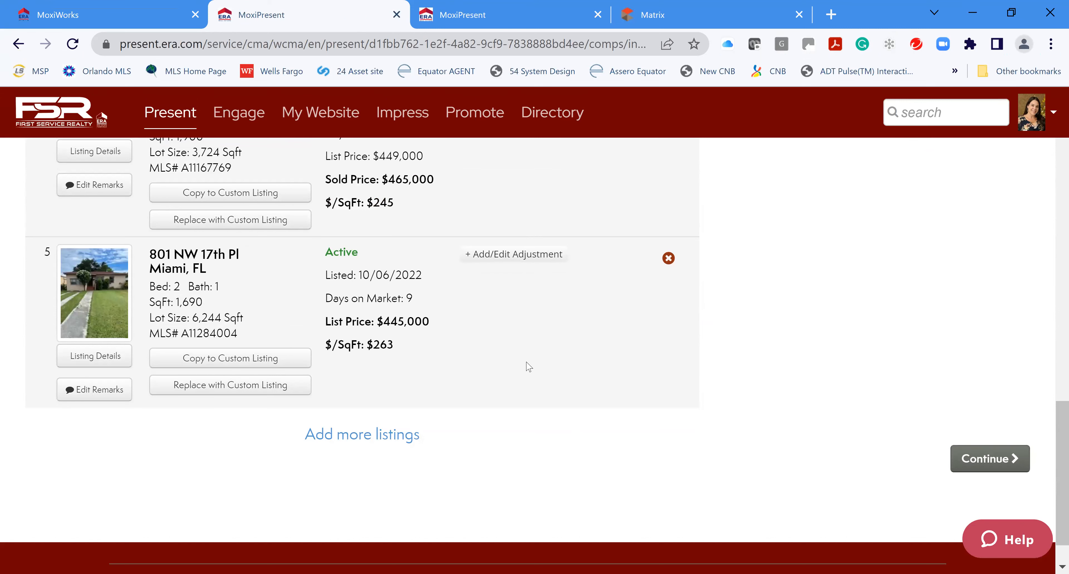
scroll(540, 373, up, 3)
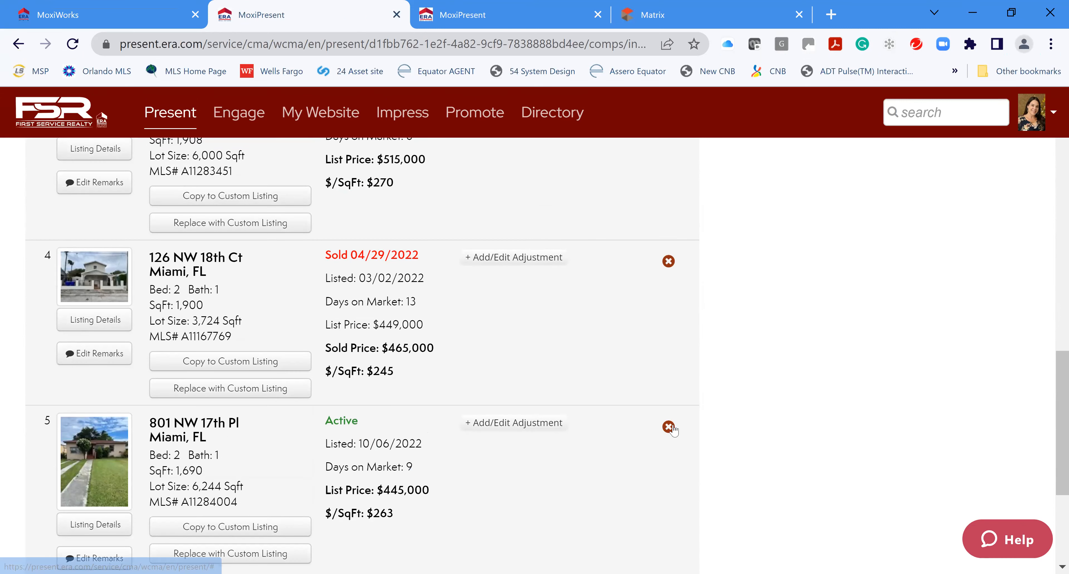
scroll(635, 429, up, 3)
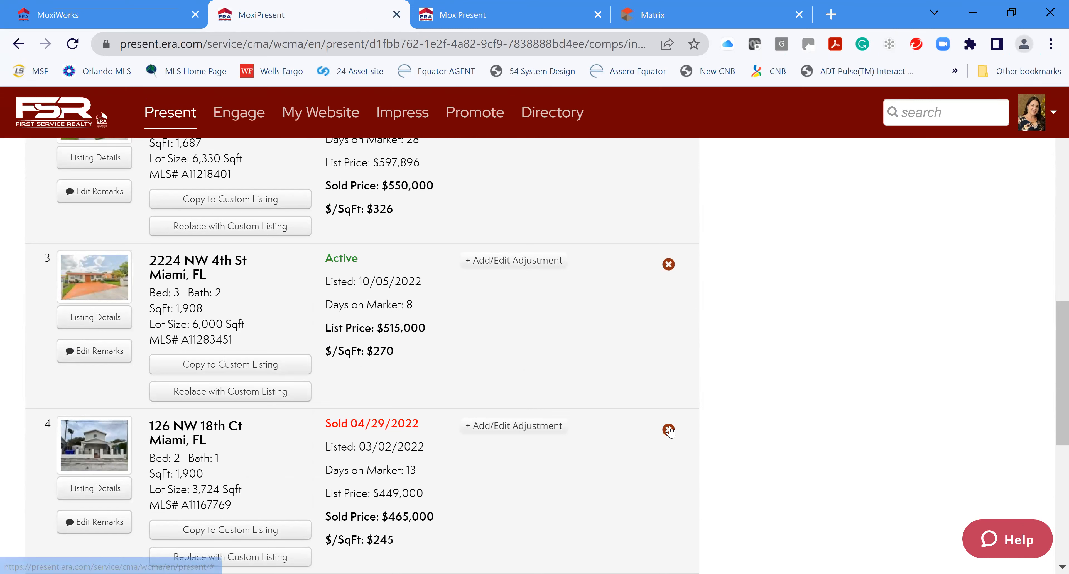
click(668, 264)
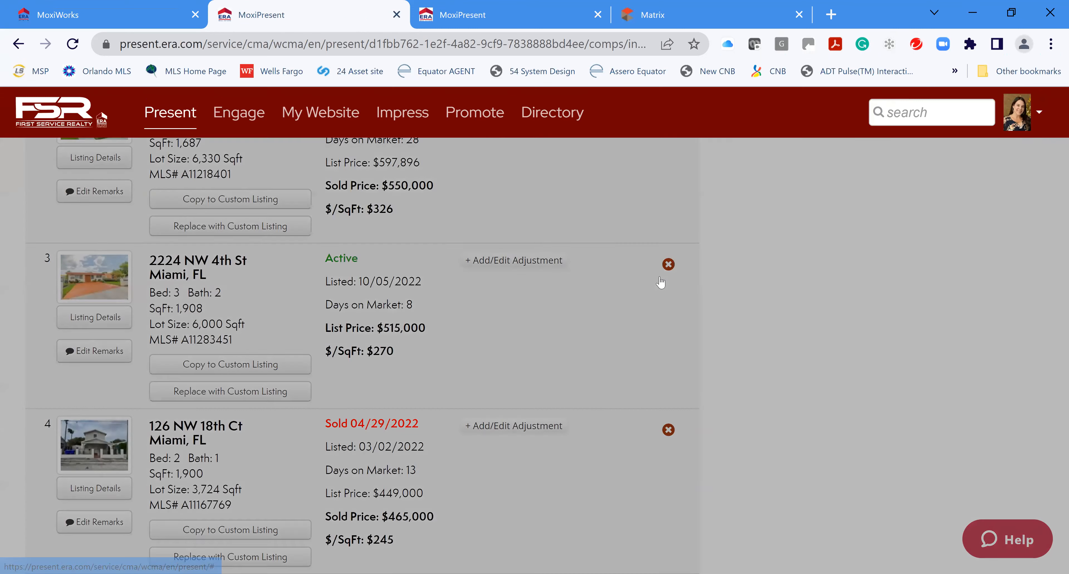
click(740, 292)
scroll(634, 415, up, 4)
scroll(518, 274, up, 6)
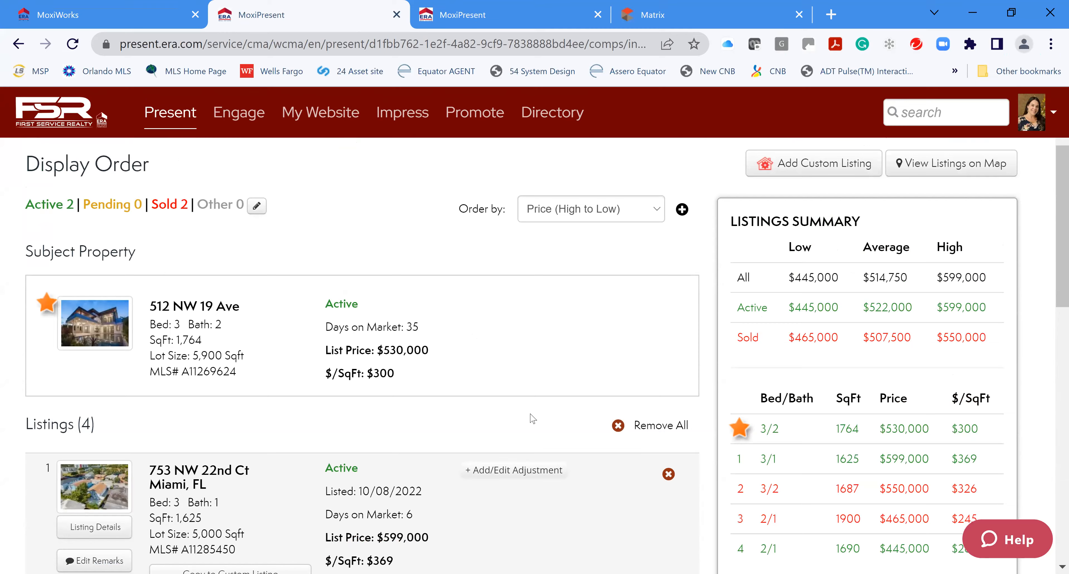
scroll(533, 419, down, 5)
scroll(557, 411, up, 7)
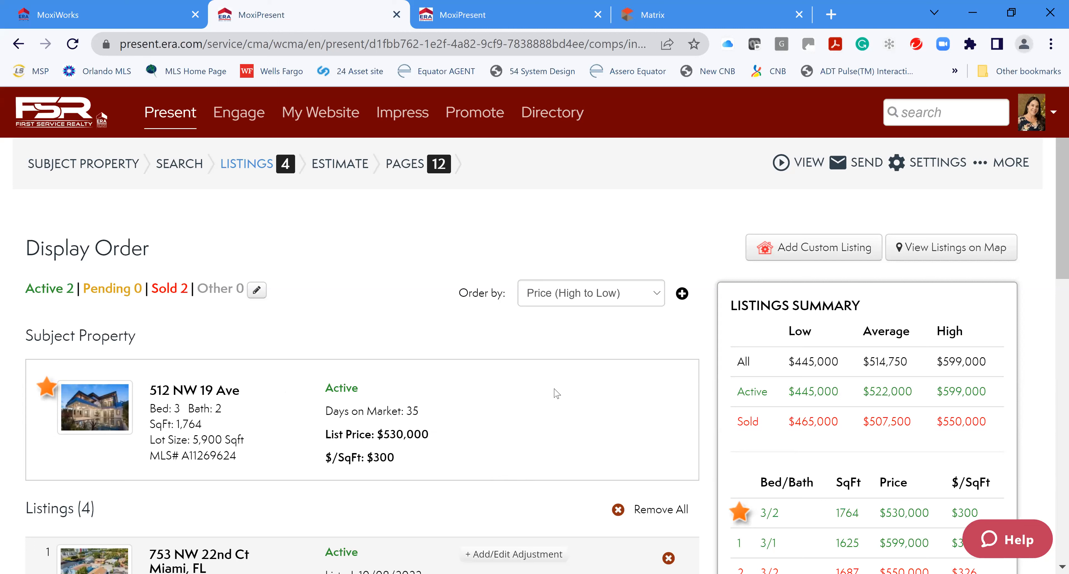
click(257, 290)
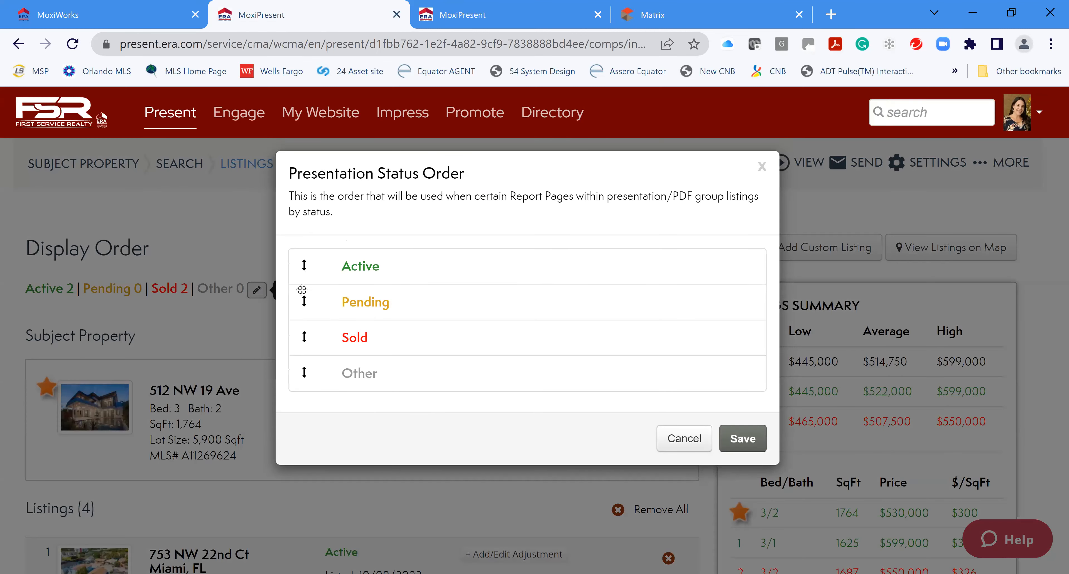
drag(301, 337, 297, 303)
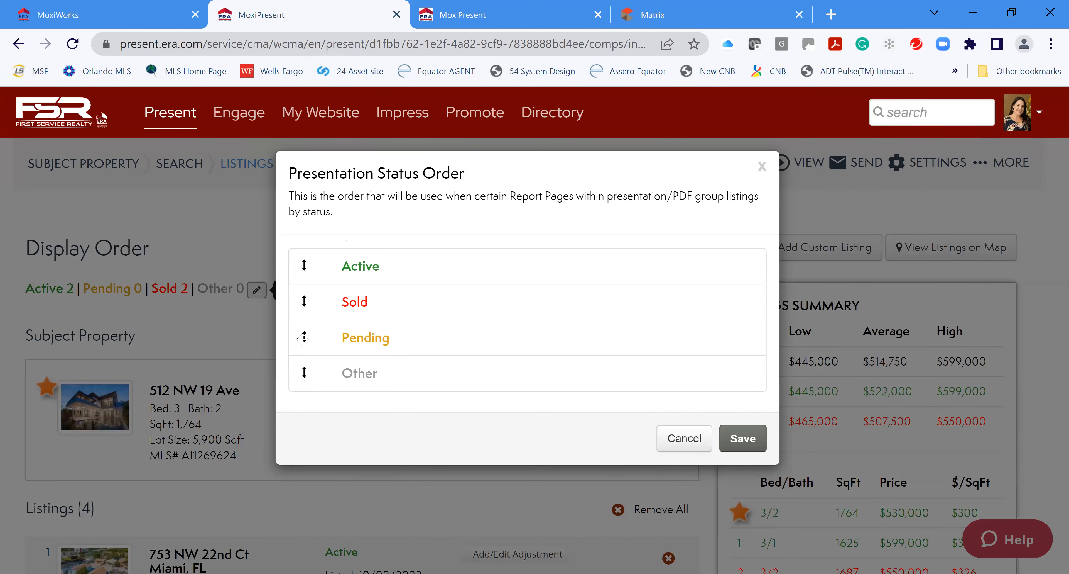
drag(303, 337, 309, 299)
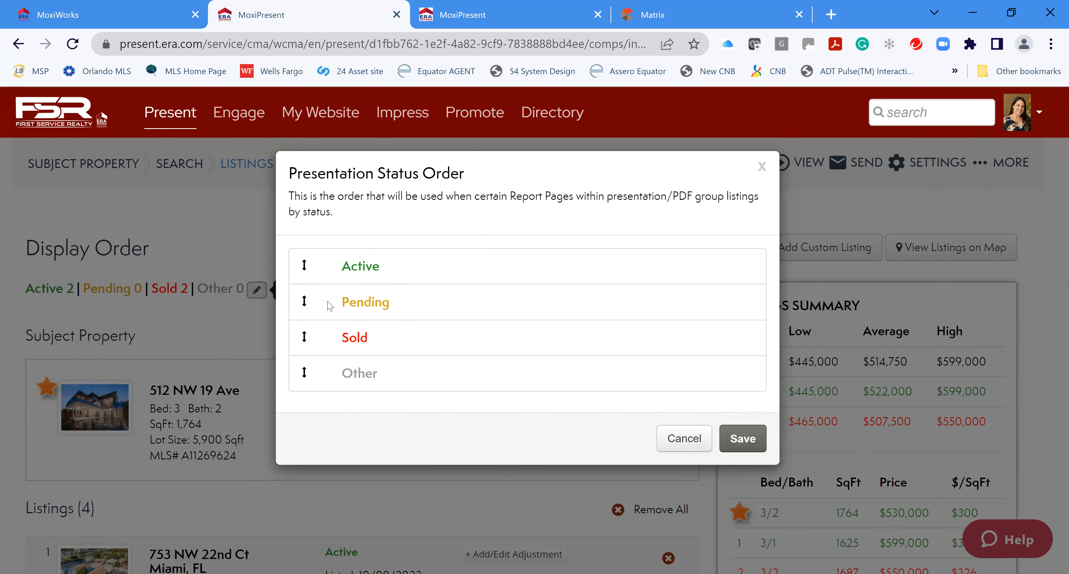
click(740, 439)
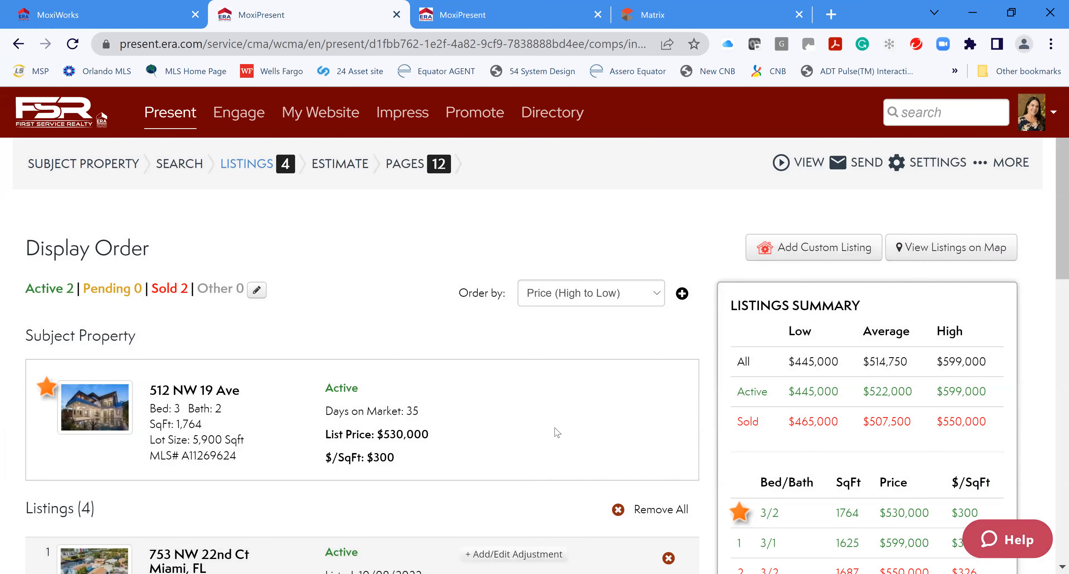
Order the four comparables by Price (Low to High) and review the sorted list
scroll(557, 434, down, 4)
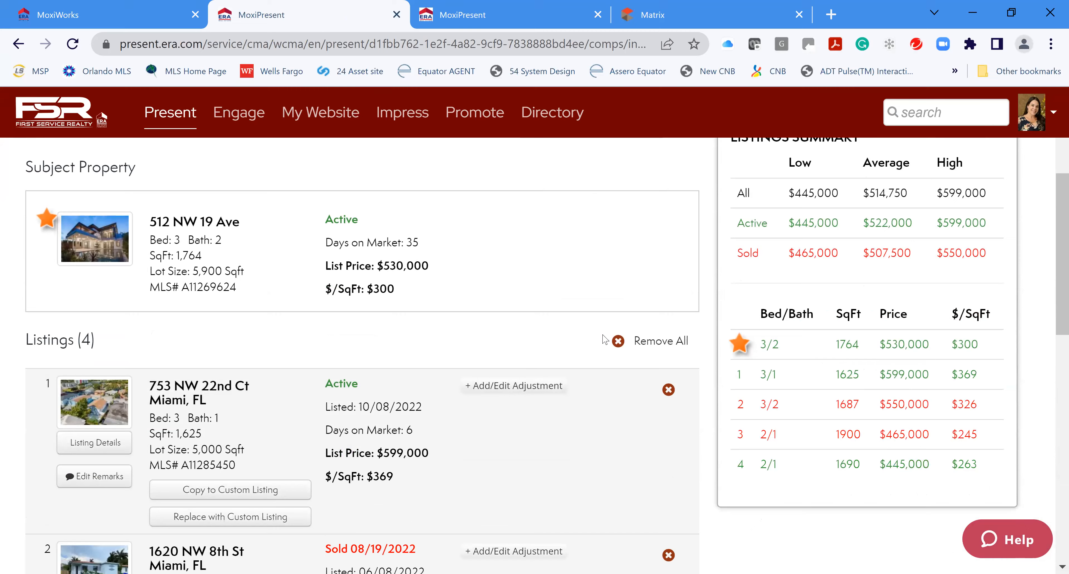
scroll(602, 342, up, 4)
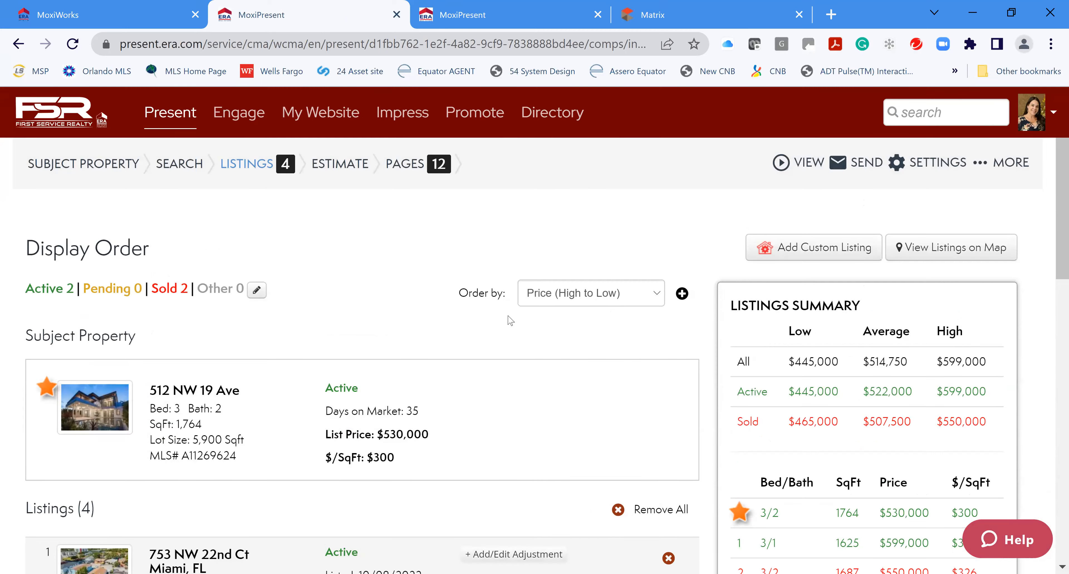
click(647, 298)
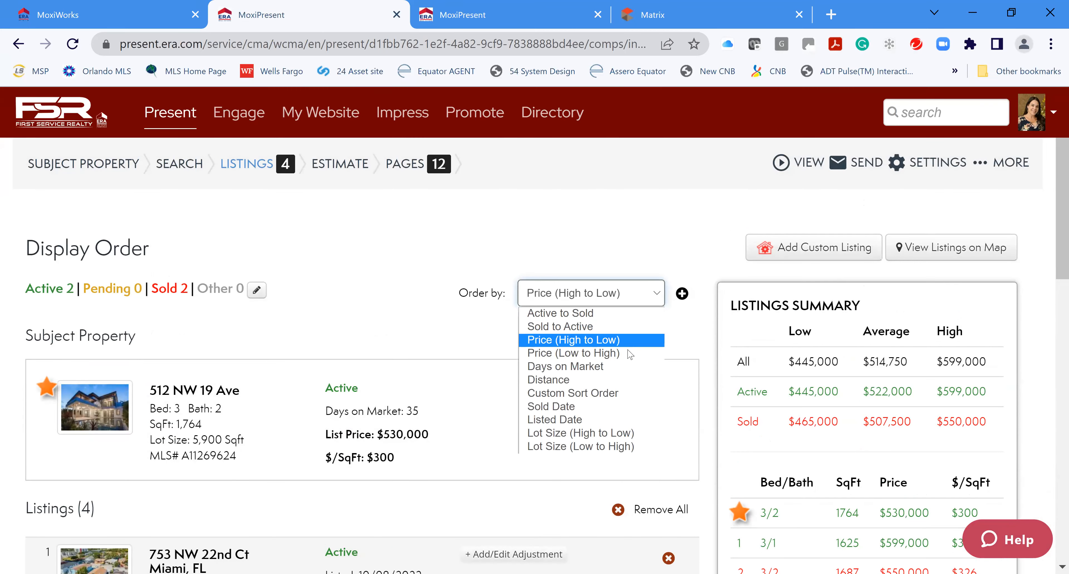
key(Return)
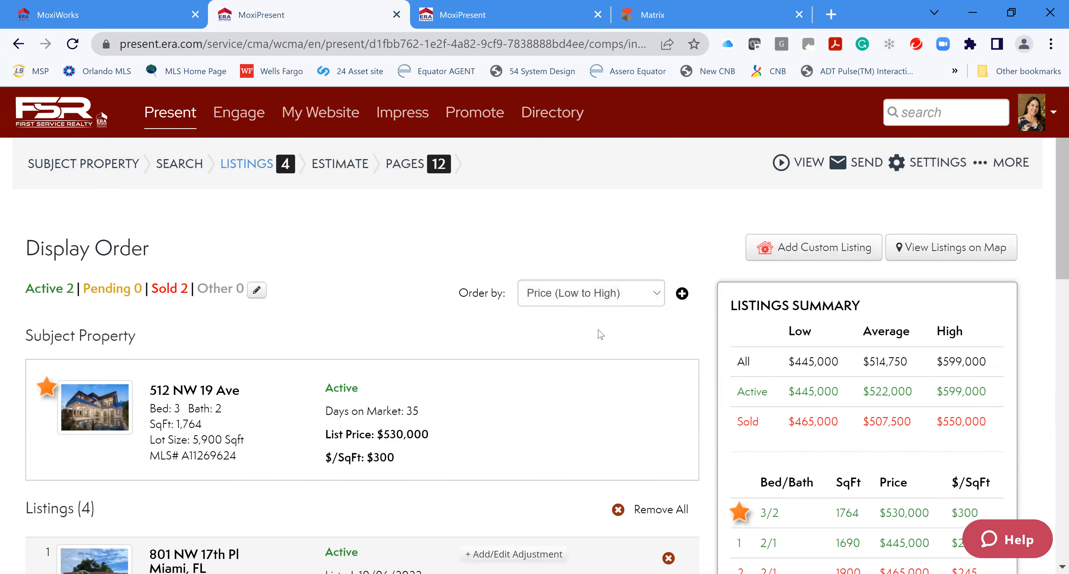
scroll(577, 431, down, 10)
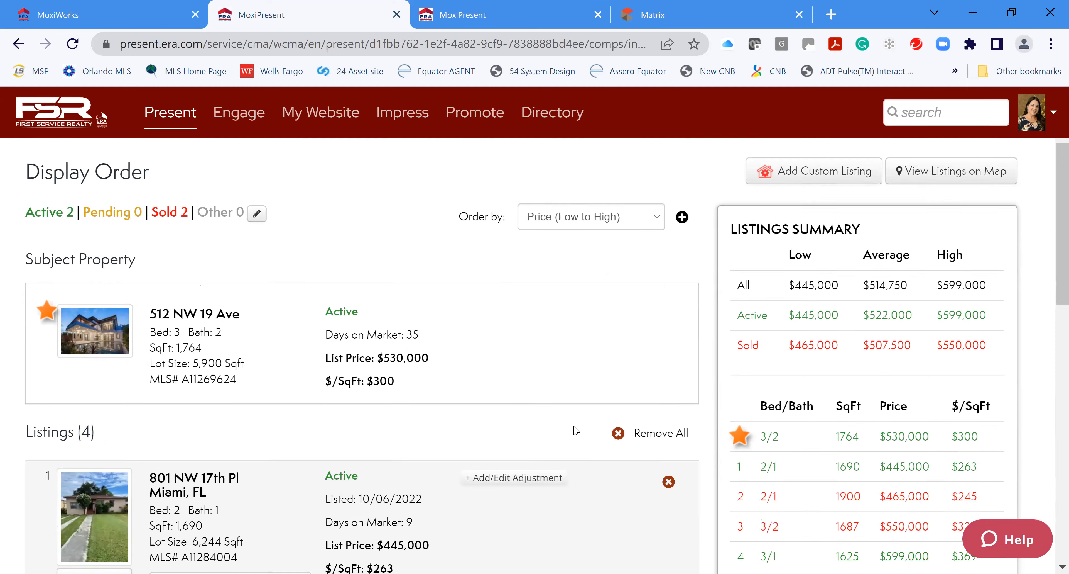
scroll(569, 429, down, 6)
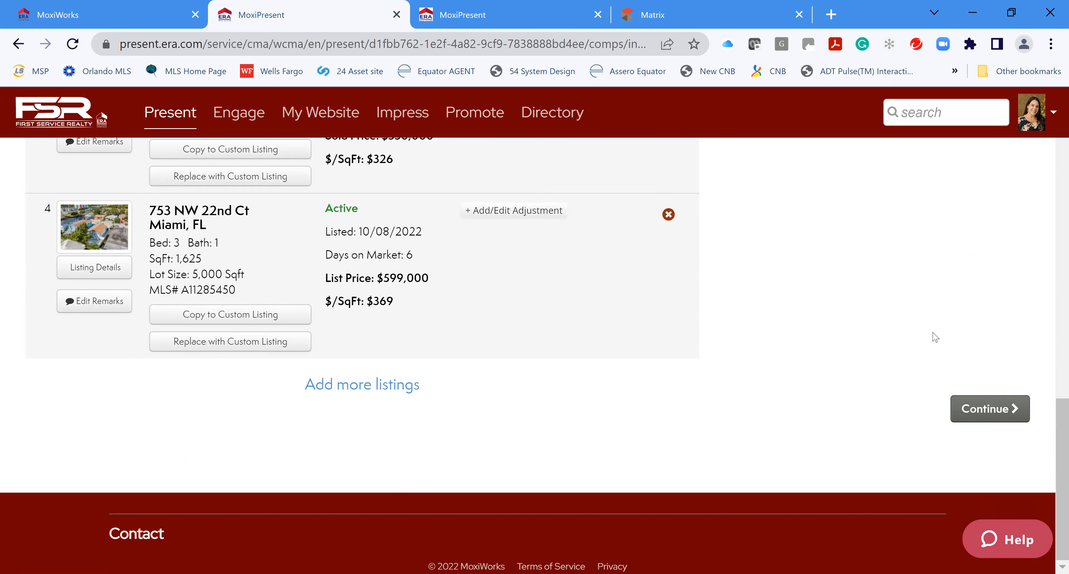
Continue to the Estimated Pricing step, opening and cancelling the Create Range dialog
click(987, 420)
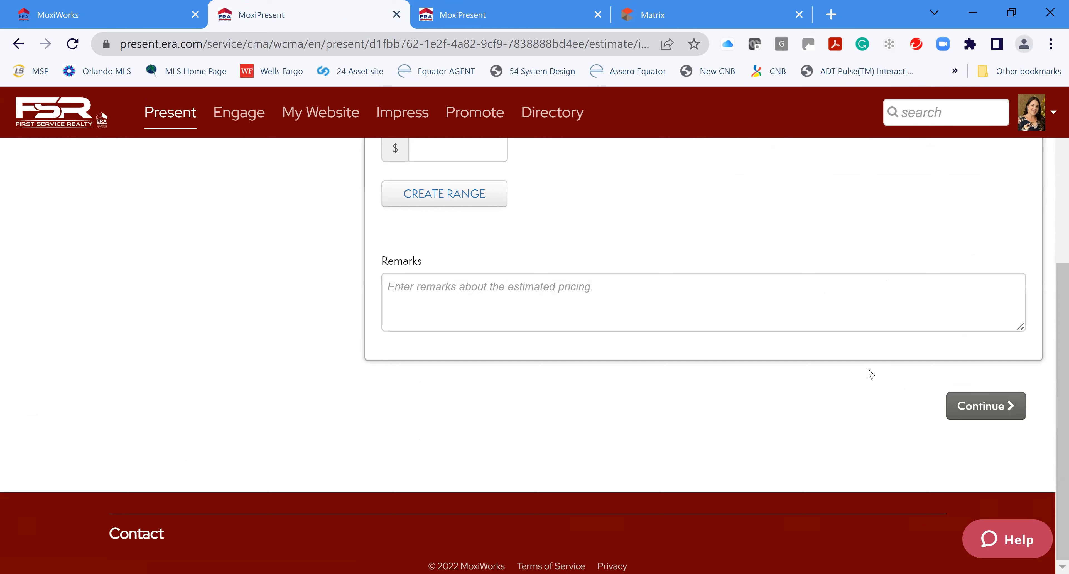
scroll(871, 374, up, 6)
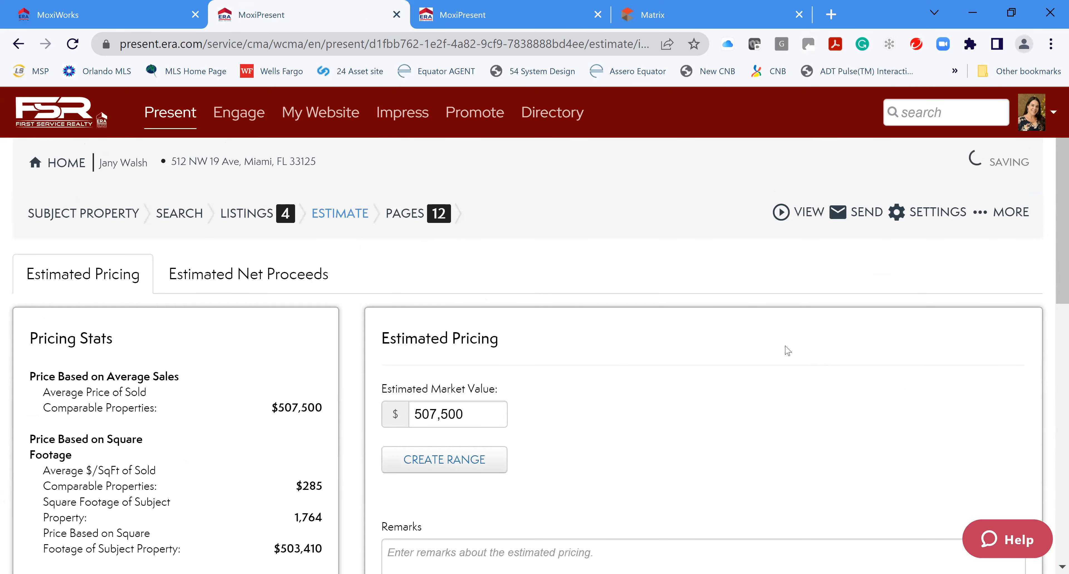
scroll(748, 432, down, 2)
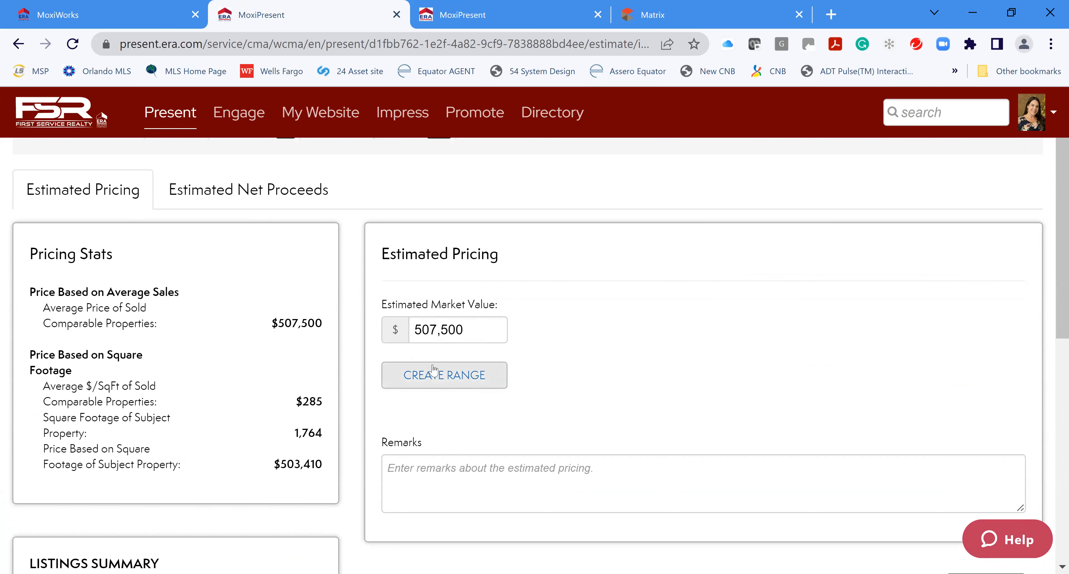
click(434, 380)
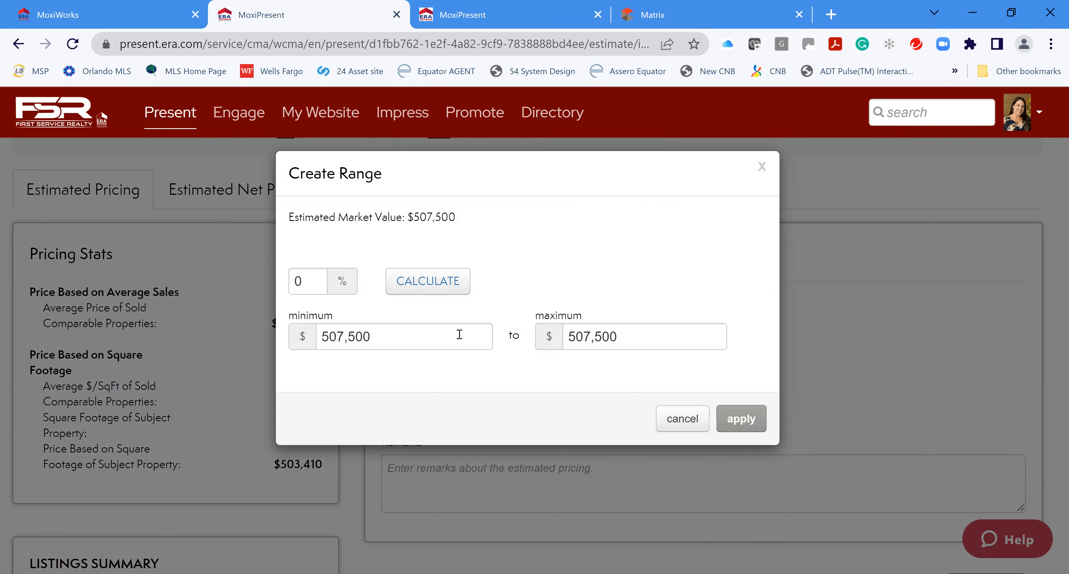
click(682, 418)
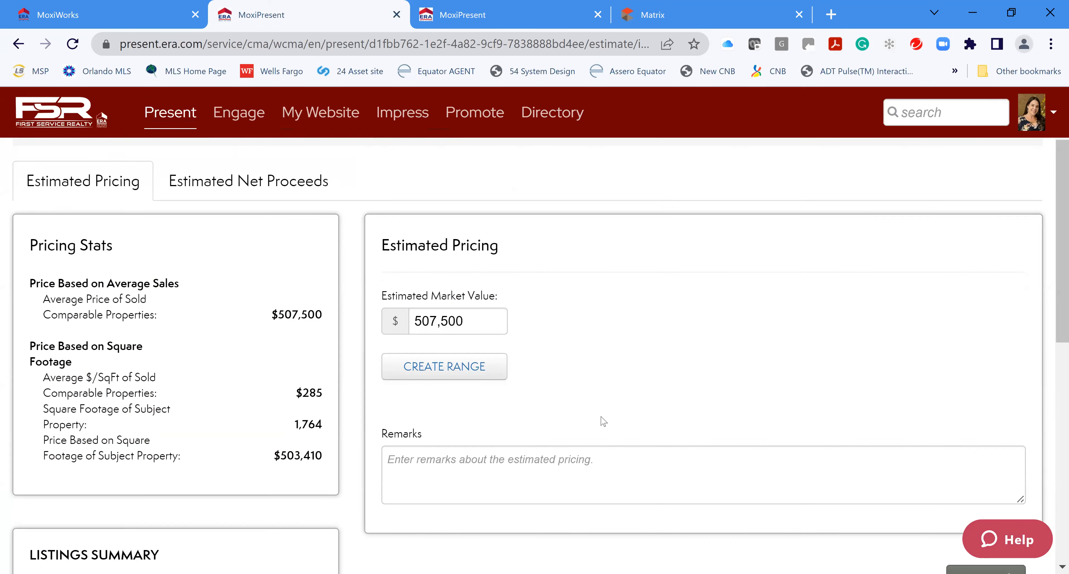
scroll(606, 418, down, 5)
scroll(425, 342, up, 5)
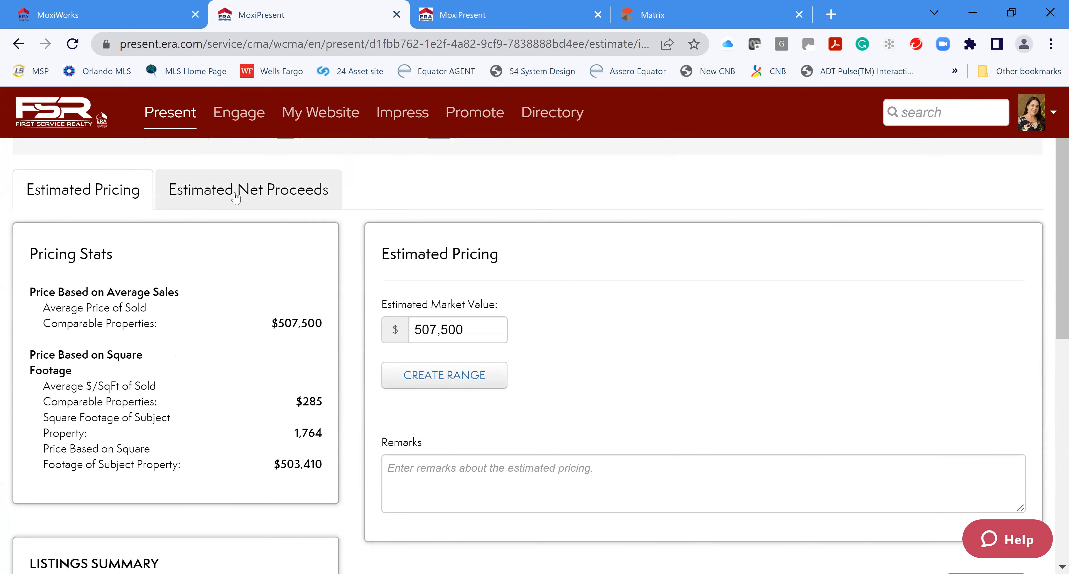
On the net proceeds worksheet, set the seller price to 505,000
click(261, 193)
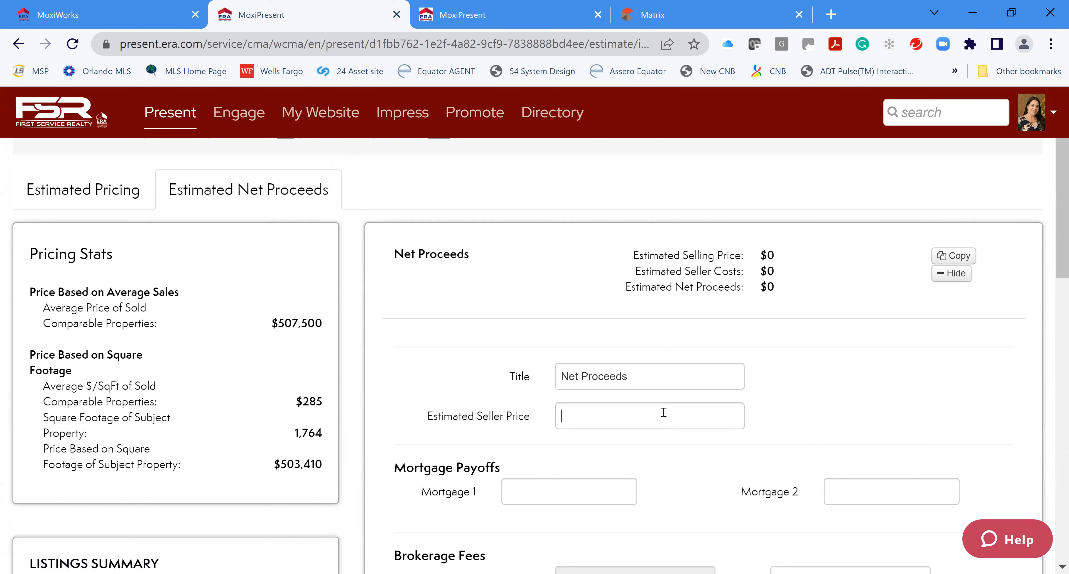
click(510, 291)
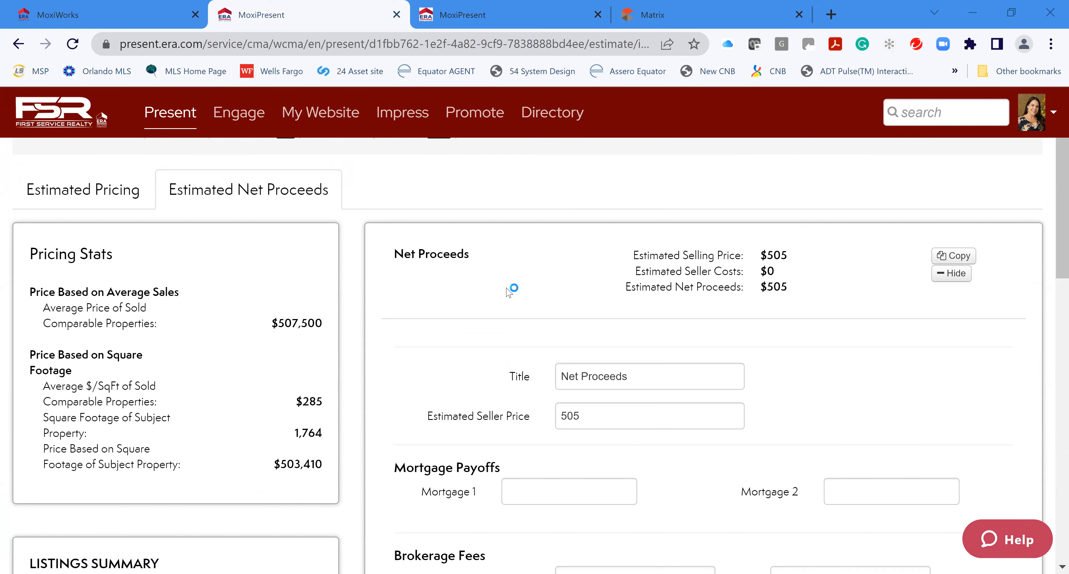
click(616, 413)
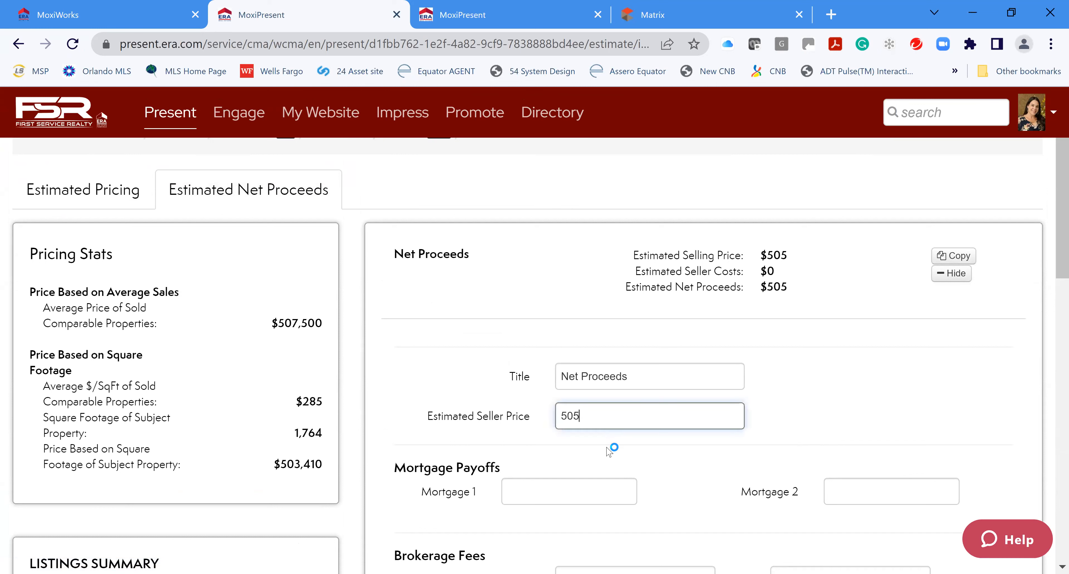
text(,000)
click(573, 503)
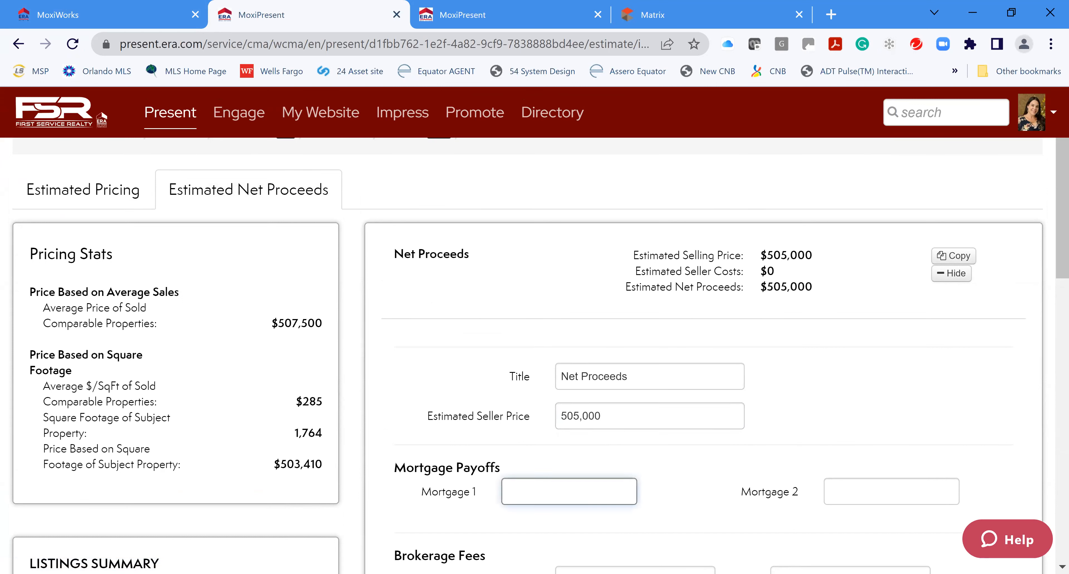
Enter a 250,000 first mortgage payoff
text(250000)
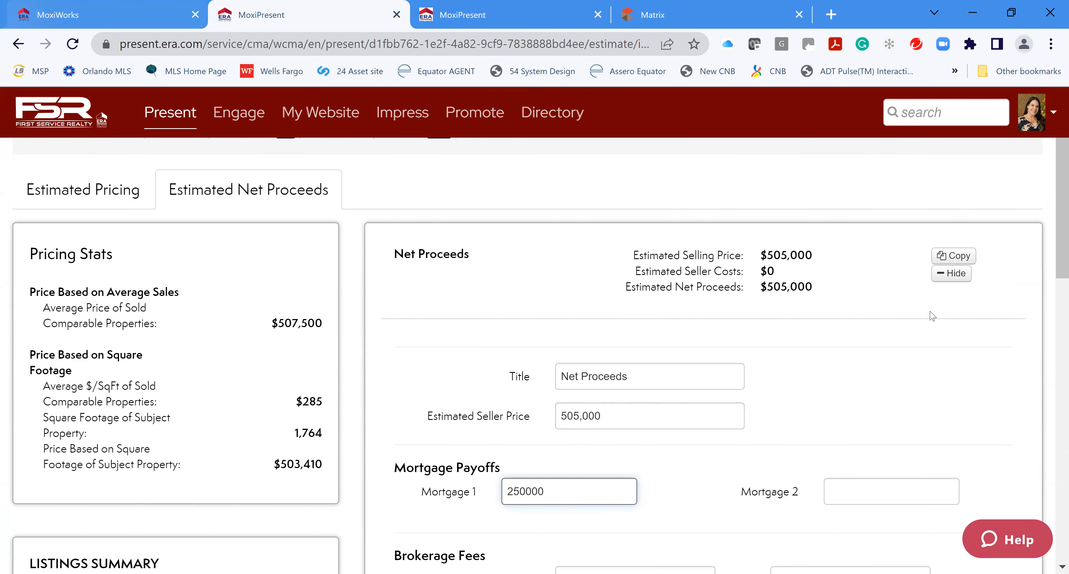
click(878, 405)
scroll(738, 448, down, 1)
scroll(738, 448, down, 3)
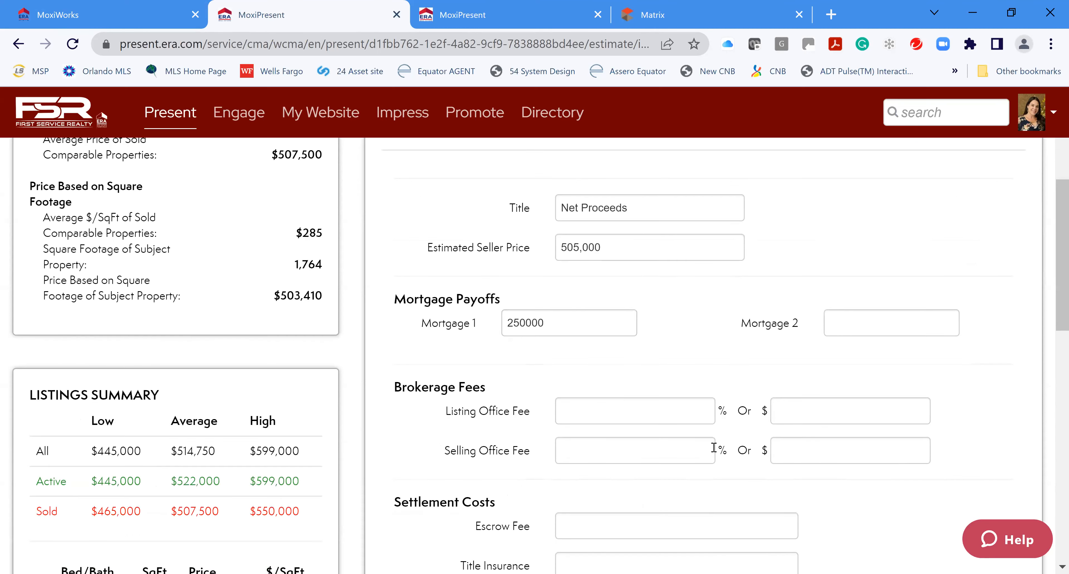
Apply a 6% listing office fee, then return to the Estimated Pricing form
click(627, 410)
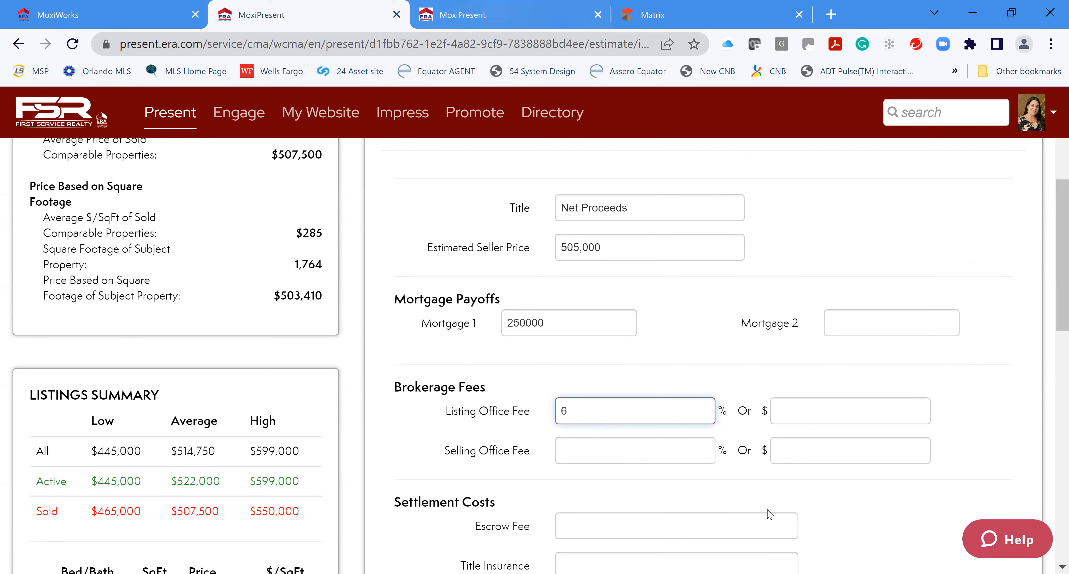
scroll(946, 492, down, 2)
click(852, 413)
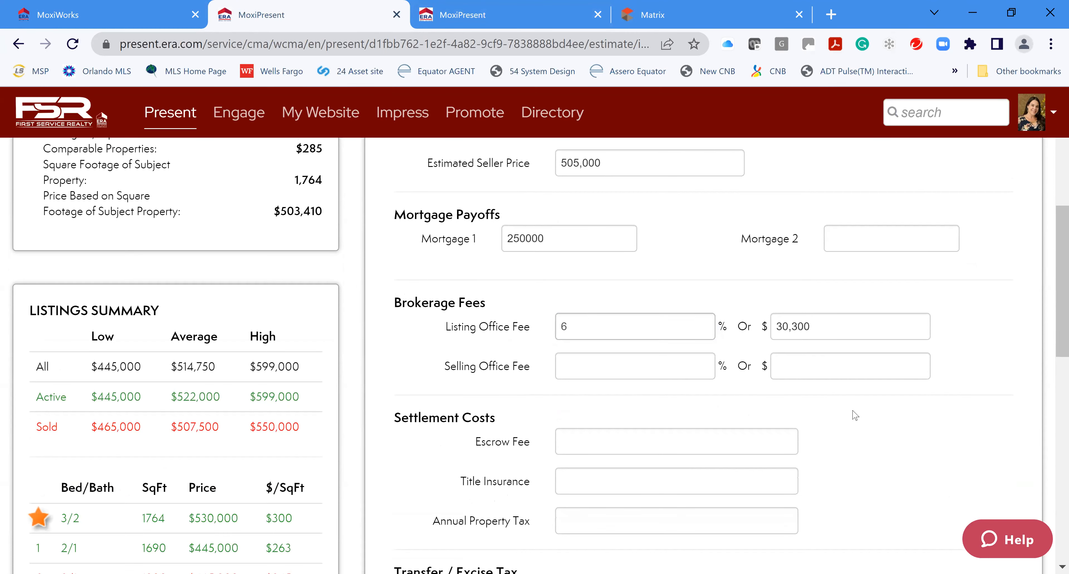
scroll(651, 483, down, 2)
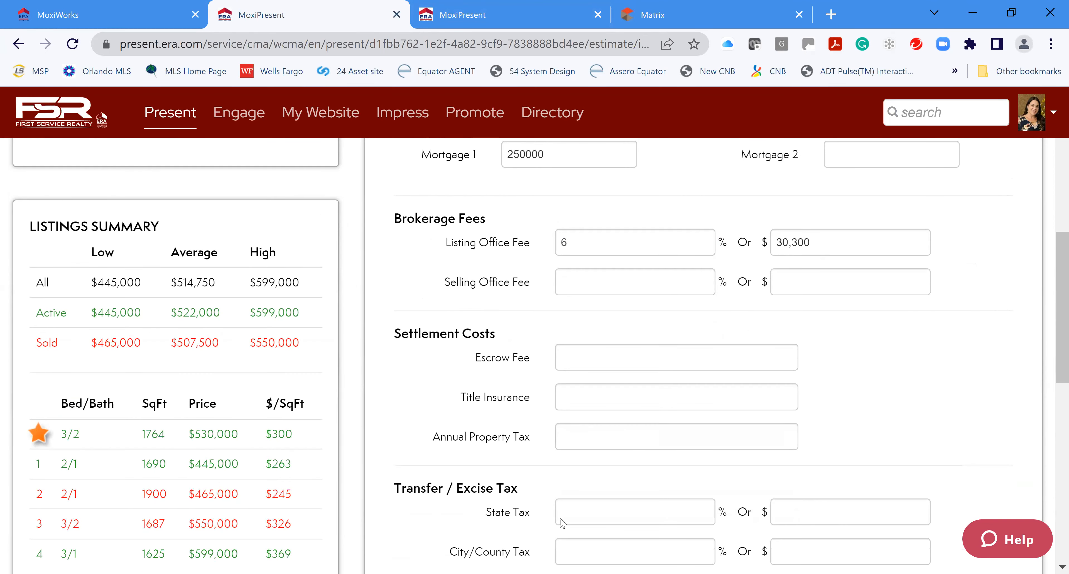
scroll(722, 390, down, 8)
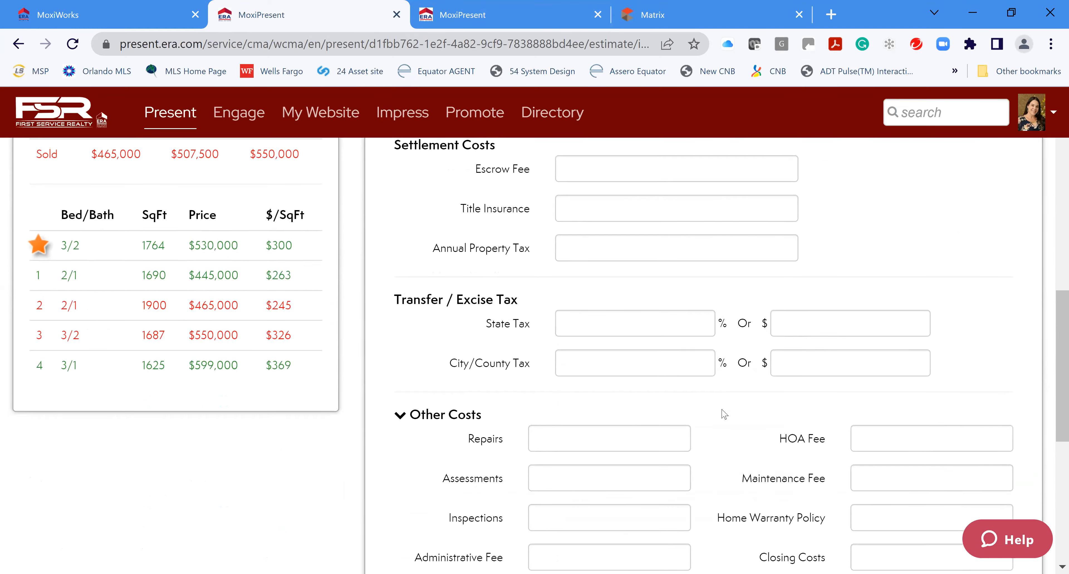
scroll(725, 413, down, 2)
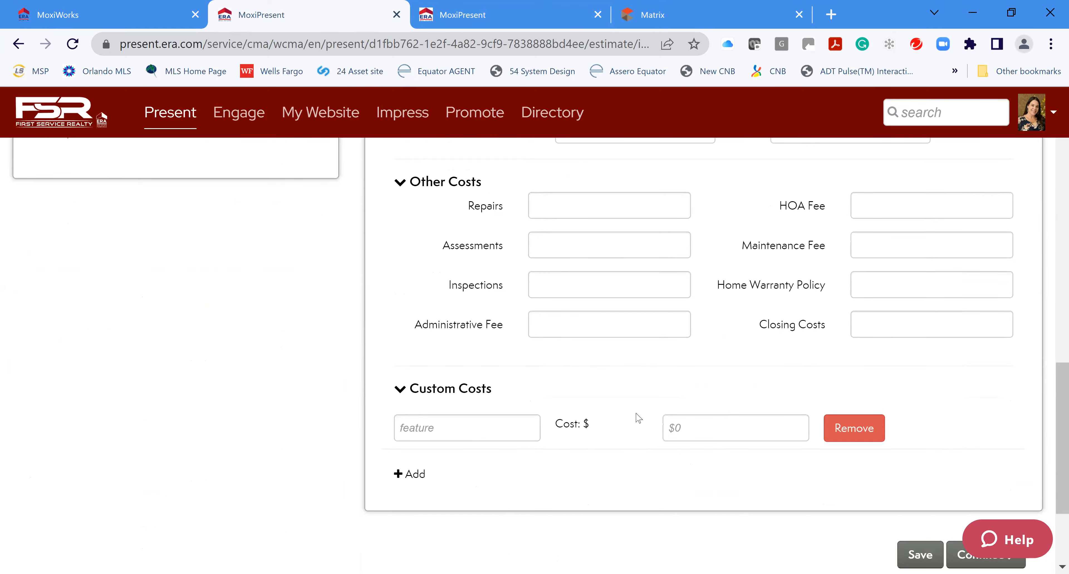
scroll(630, 413, up, 15)
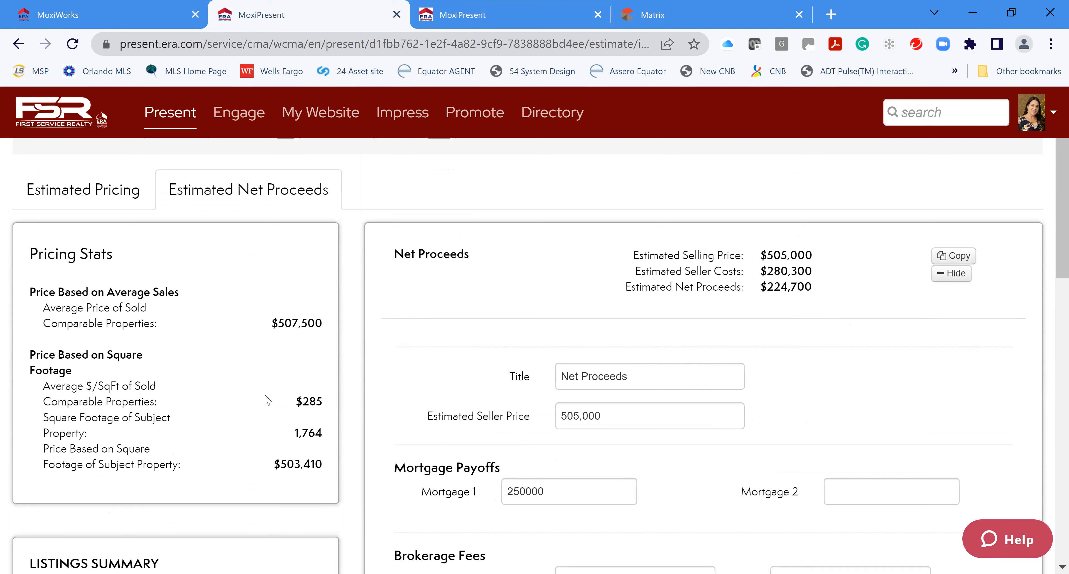
click(66, 191)
scroll(676, 375, down, 5)
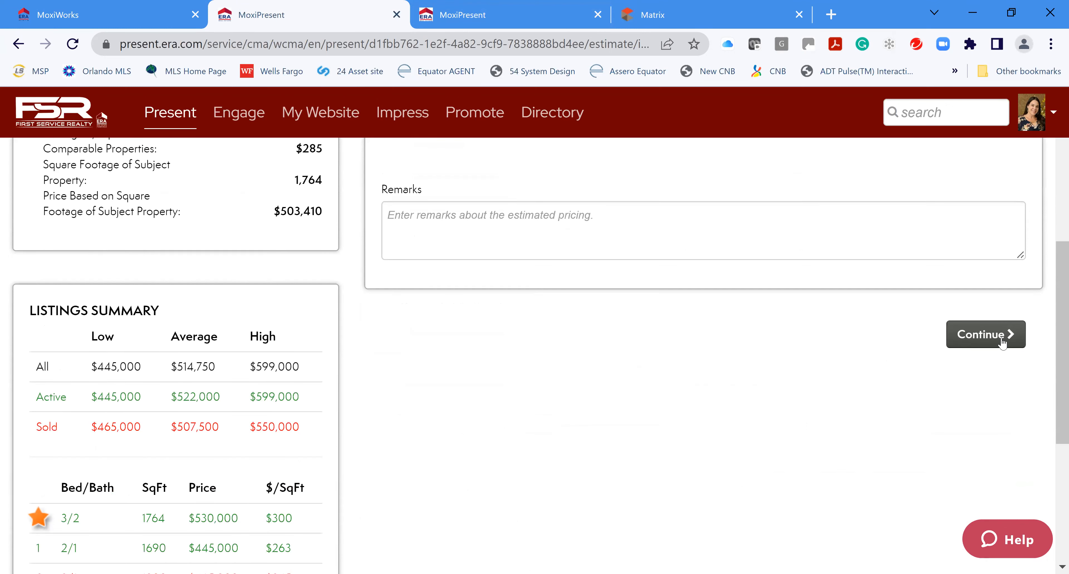
Save the estimate and move on to the presentation pages
click(1003, 343)
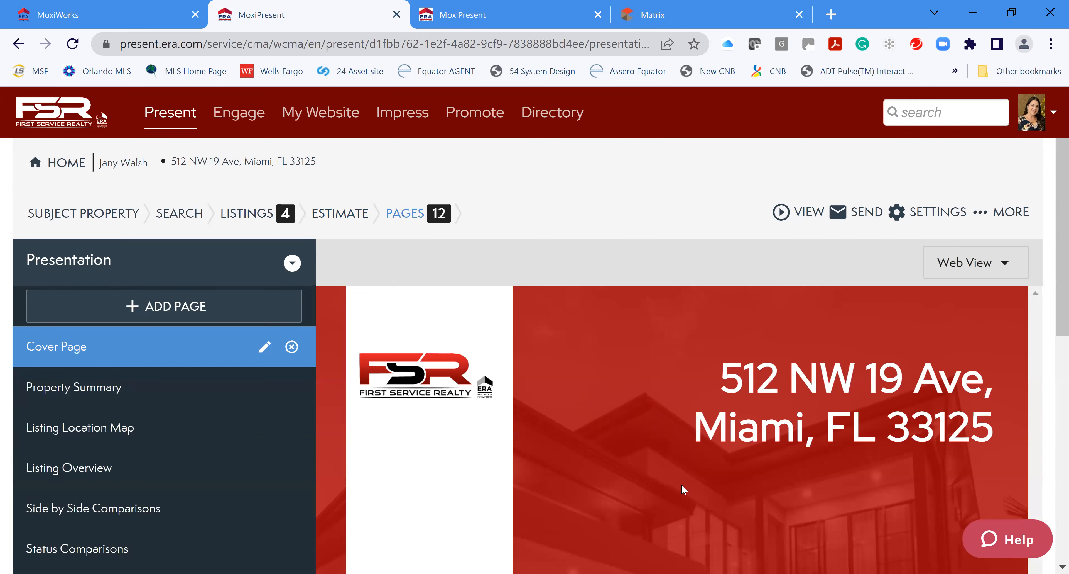
scroll(685, 489, down, 6)
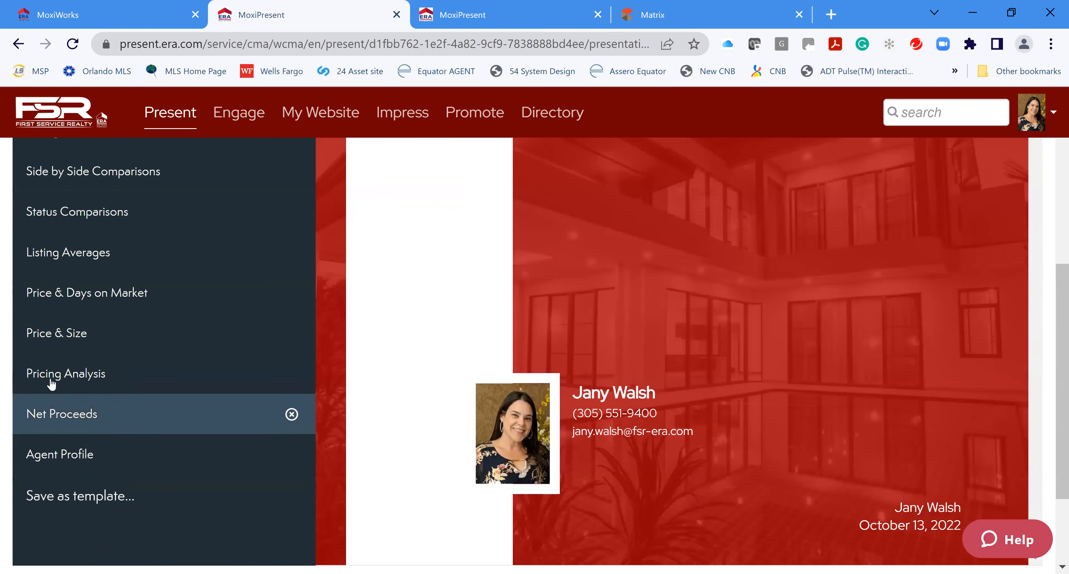
scroll(51, 384, up, 3)
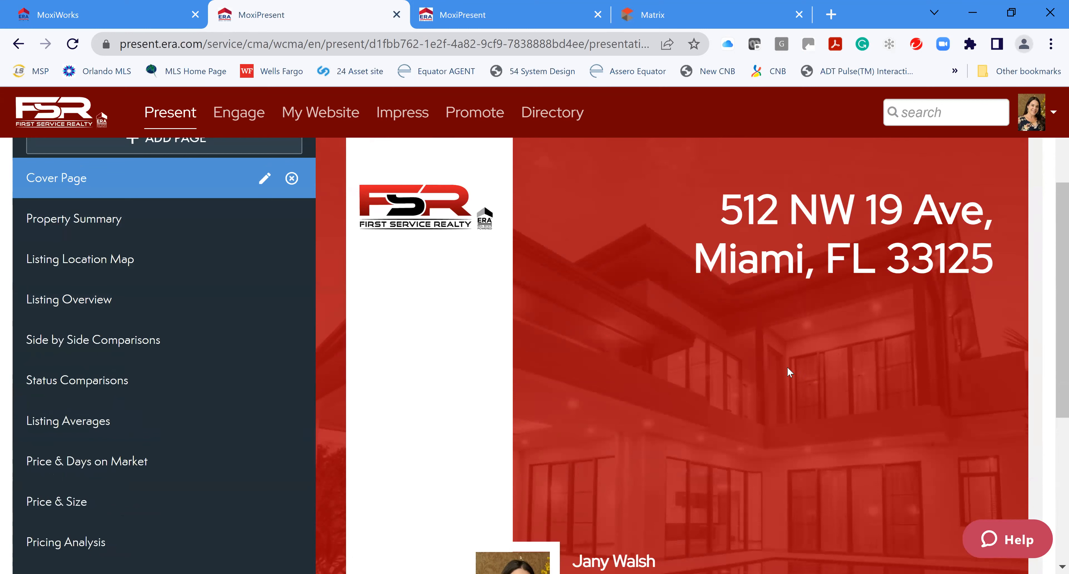
scroll(808, 446, down, 4)
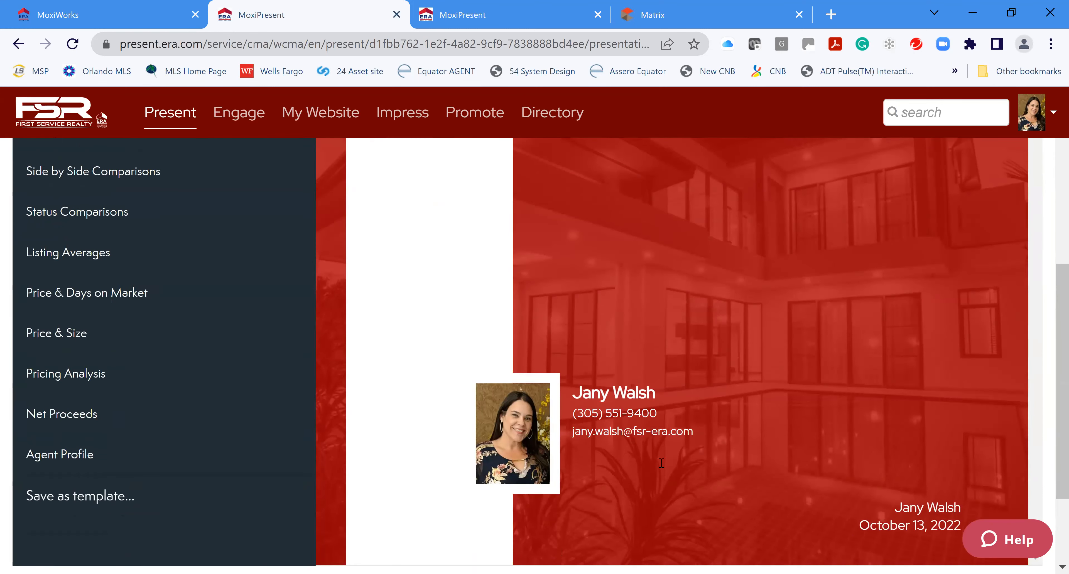
scroll(186, 375, up, 6)
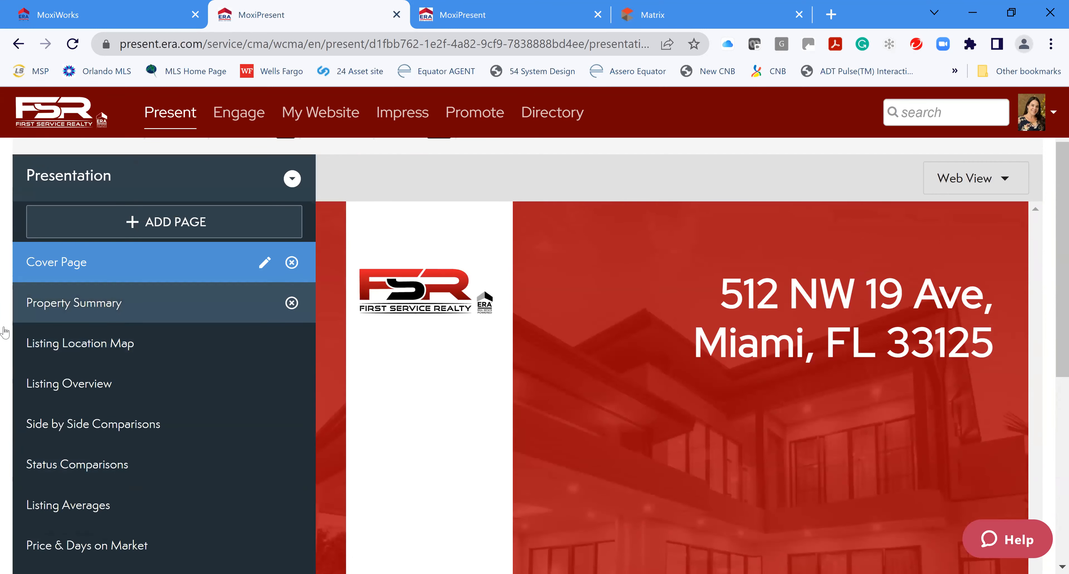
Preview the Property Summary, Listing Location Map, Listing Overview, Net Proceeds and Agent Profile pages
click(74, 302)
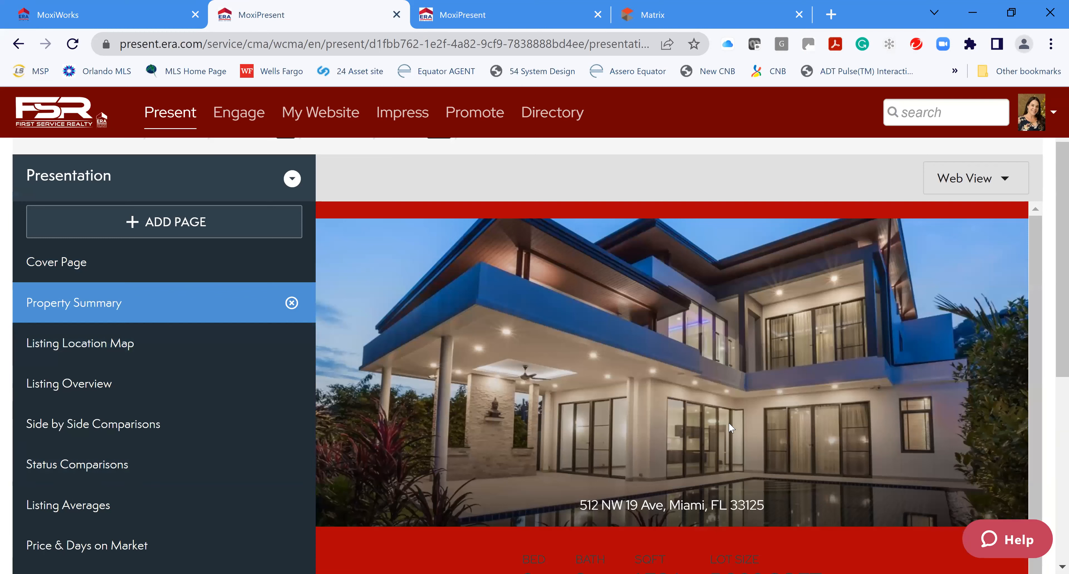
scroll(648, 384, down, 2)
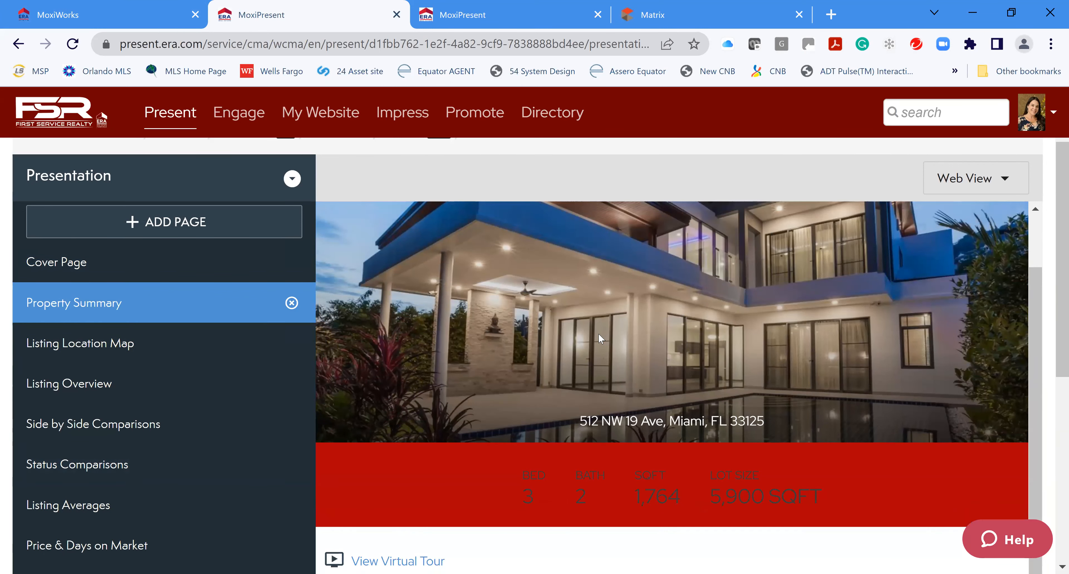
click(103, 347)
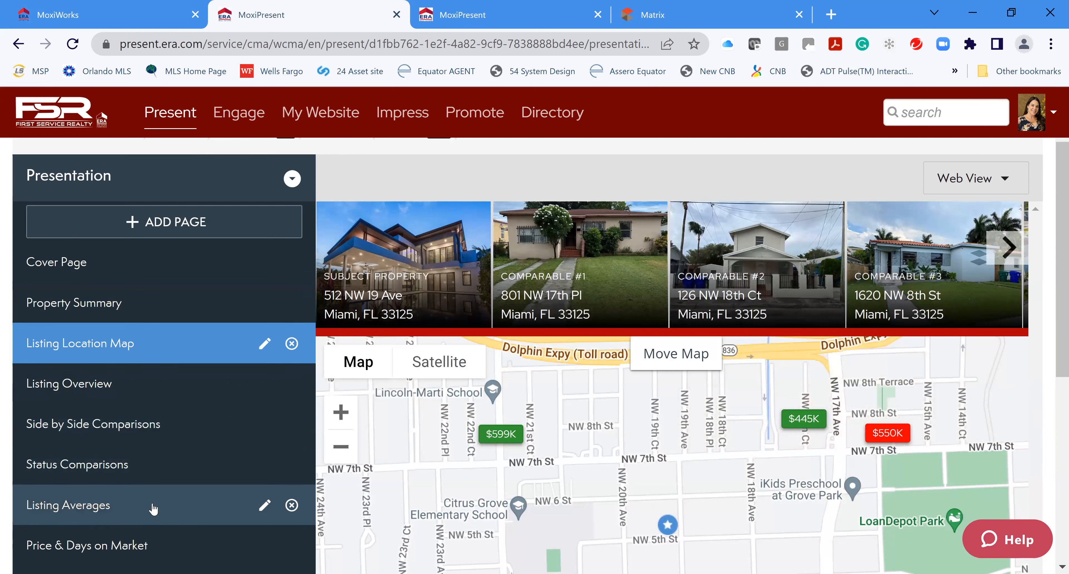
click(96, 384)
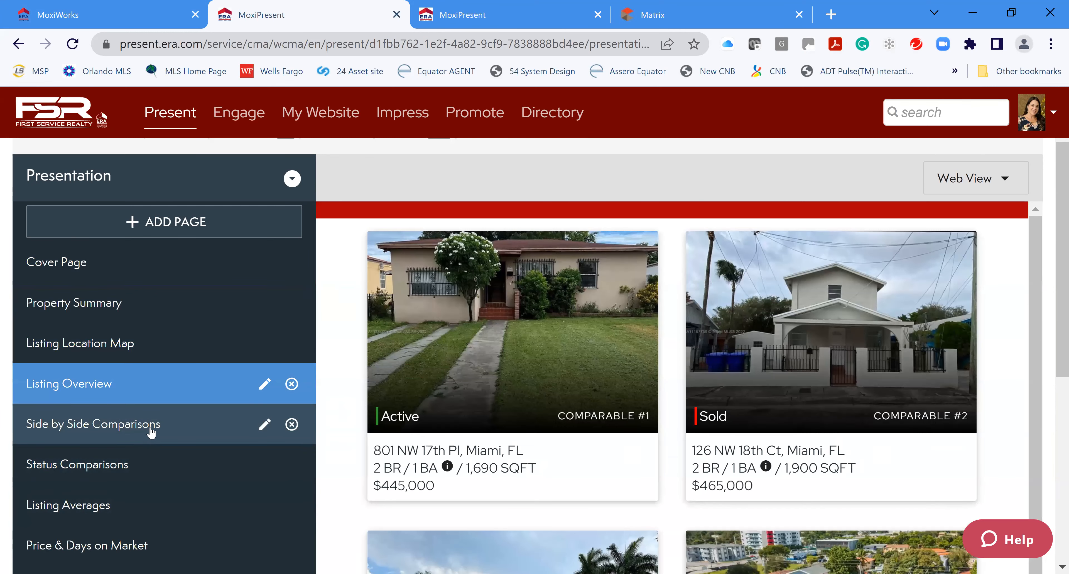
scroll(131, 481, down, 1)
scroll(130, 481, down, 3)
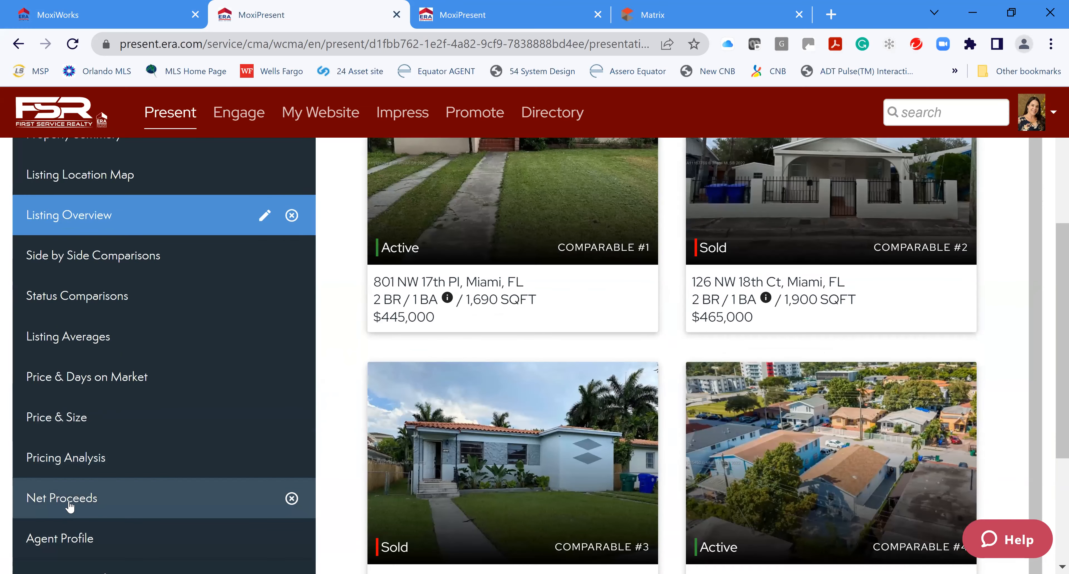
click(70, 506)
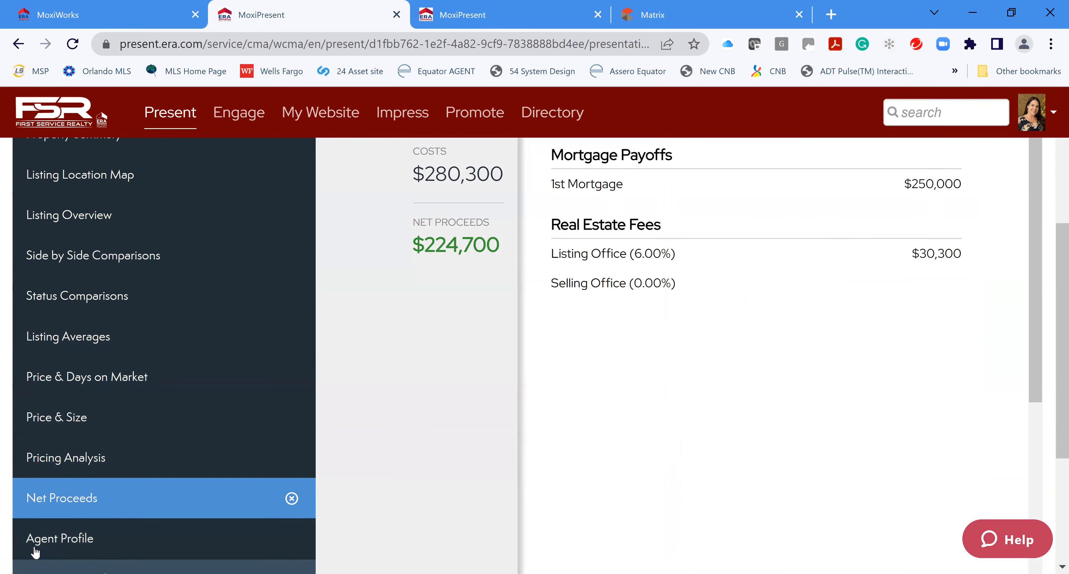
click(53, 549)
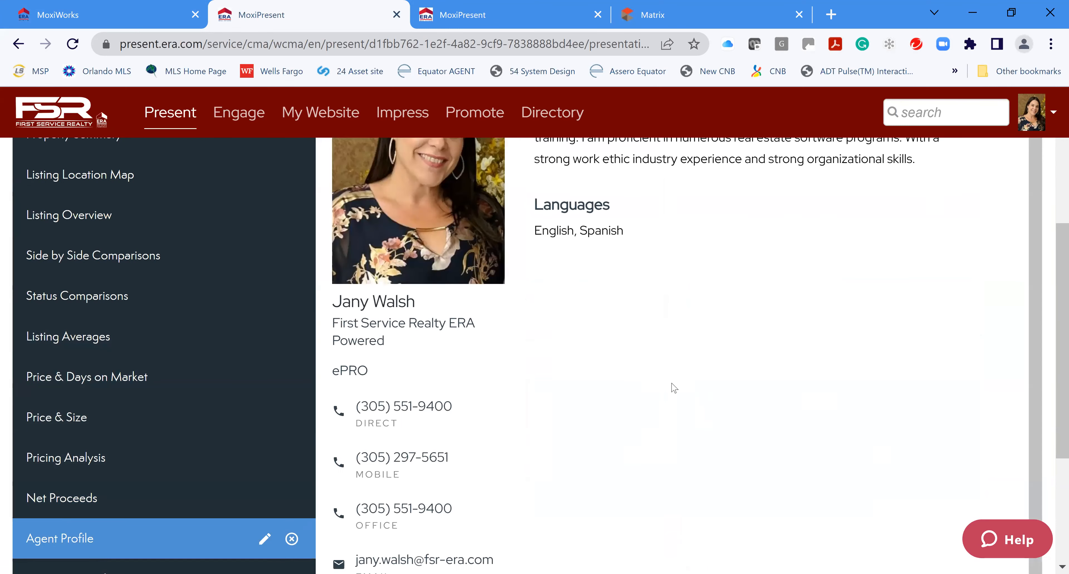
scroll(672, 386, up, 5)
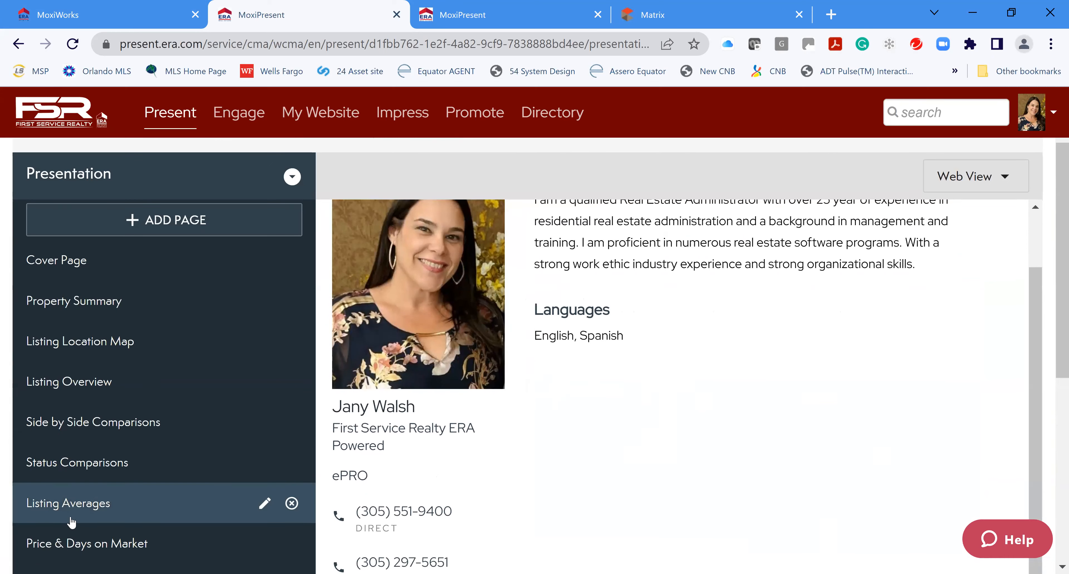
scroll(79, 519, down, 3)
scroll(97, 544, down, 2)
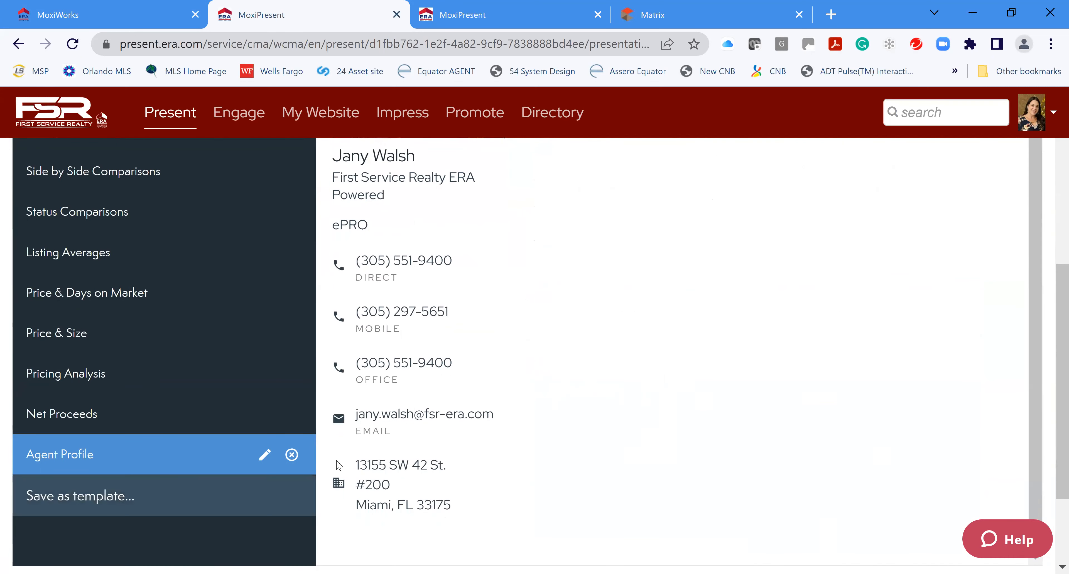
scroll(766, 379, up, 2)
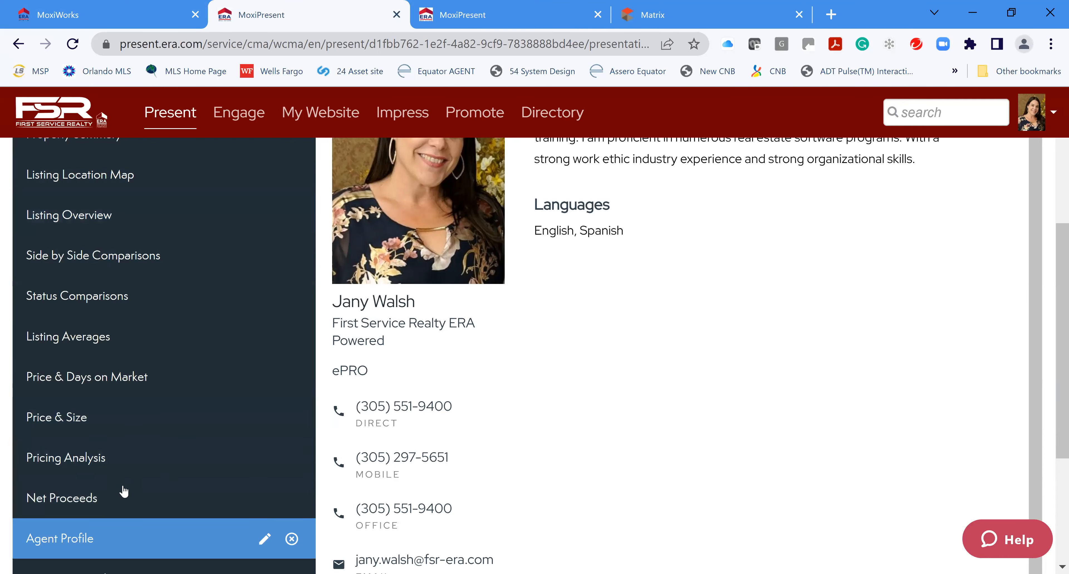
scroll(182, 299, up, 6)
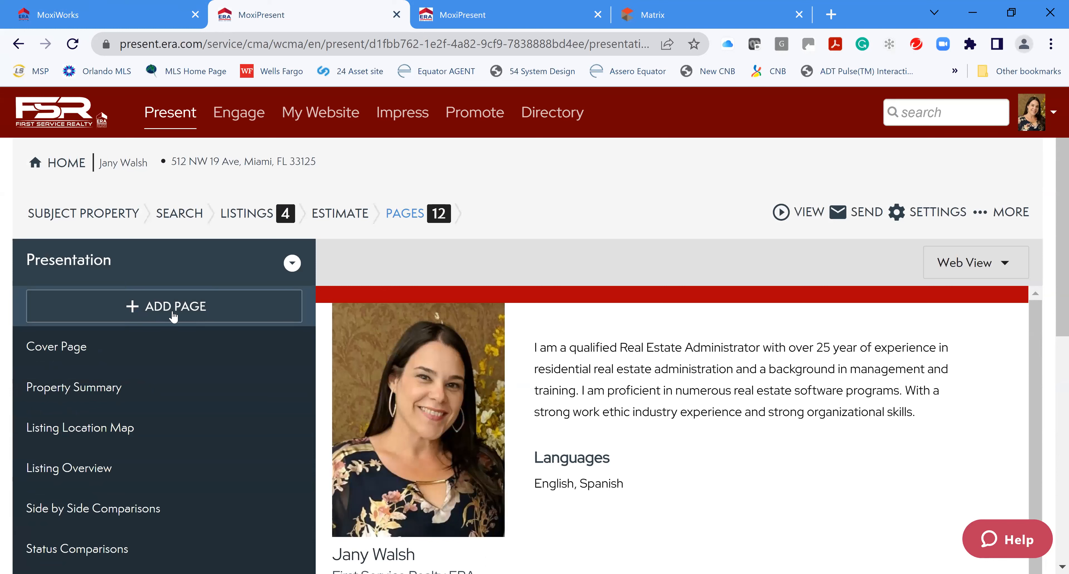
Open the presentation's web view and advance to the Listing Location Map slide
click(786, 215)
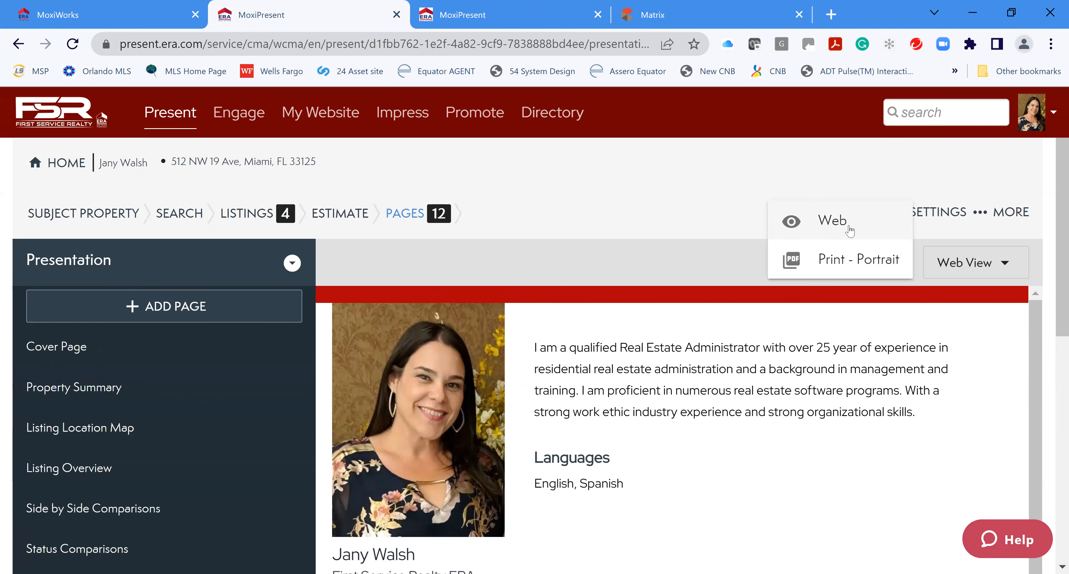
click(850, 230)
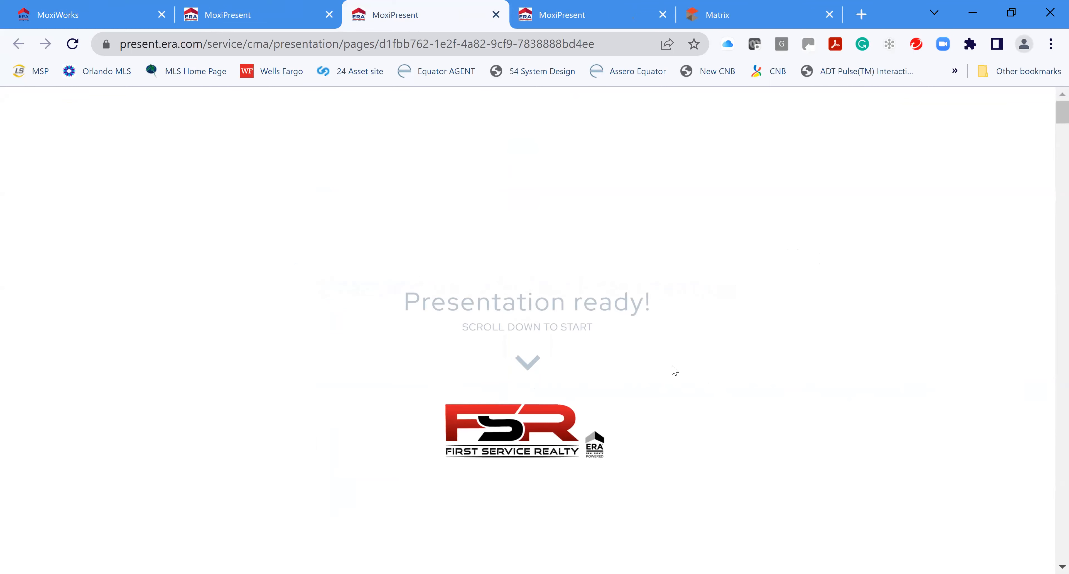
scroll(675, 370, down, 1)
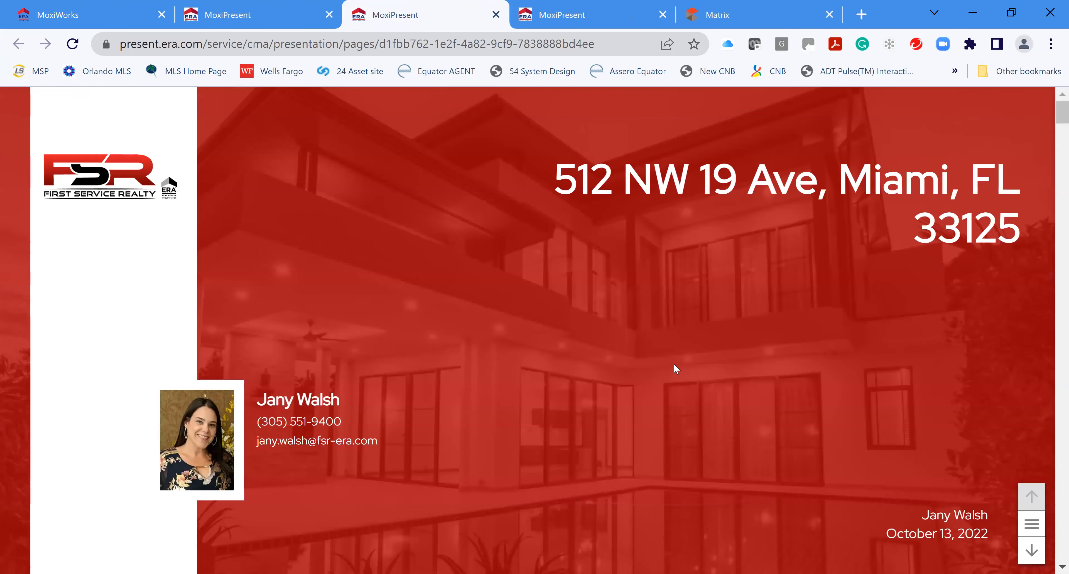
scroll(673, 363, down, 2)
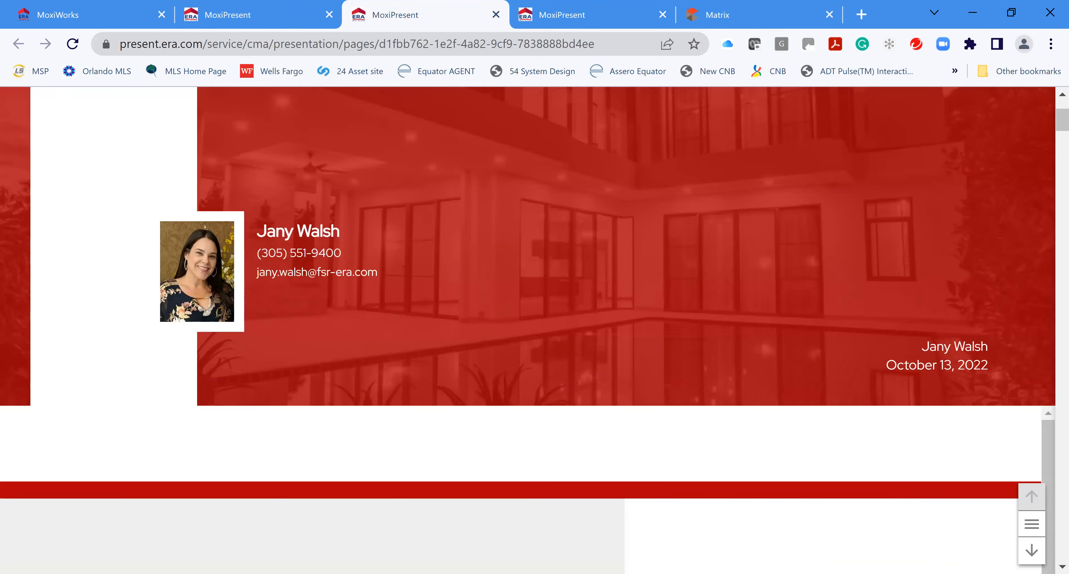
click(1031, 552)
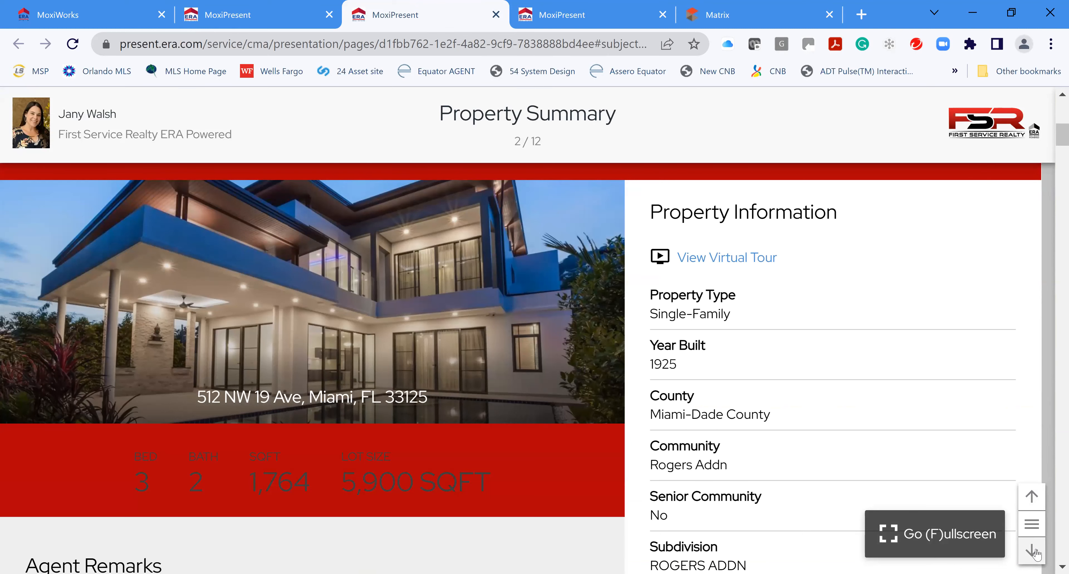
click(1033, 552)
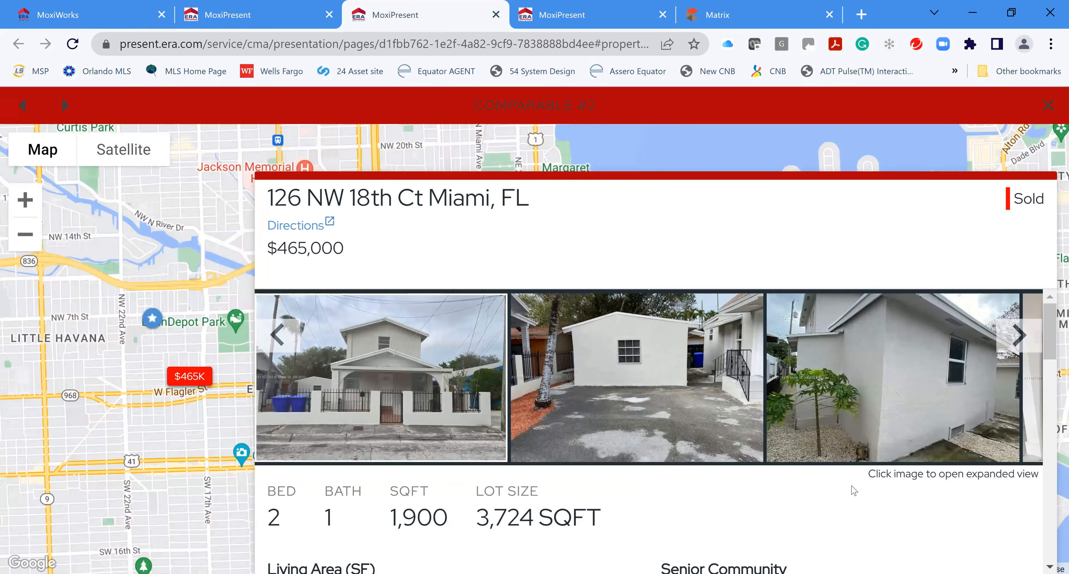
Flip through Comparable #2's photos to the kitchen, then close its details
click(1021, 338)
click(1021, 339)
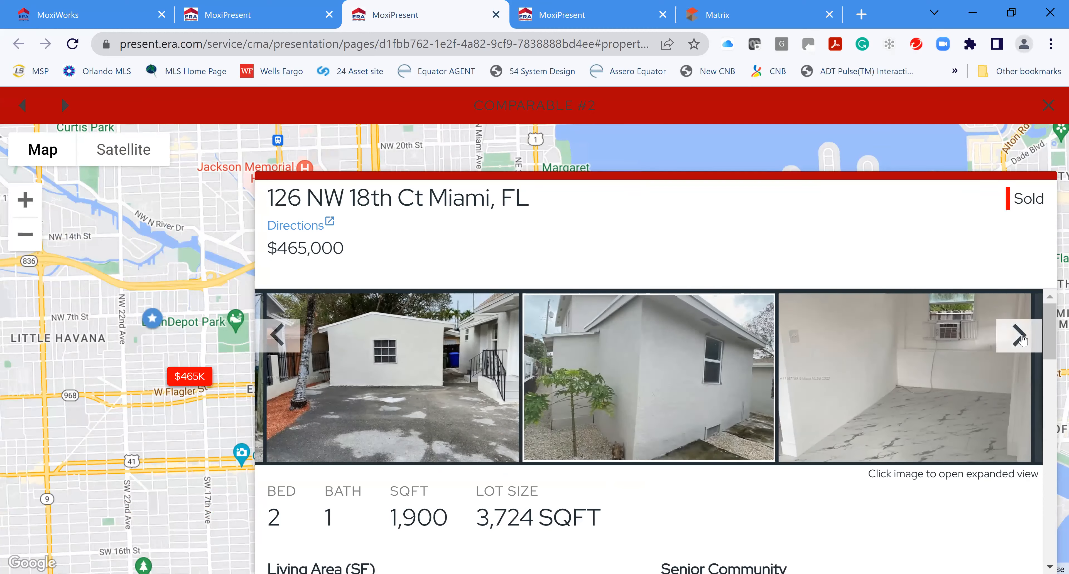
click(1021, 338)
click(1021, 339)
click(1022, 338)
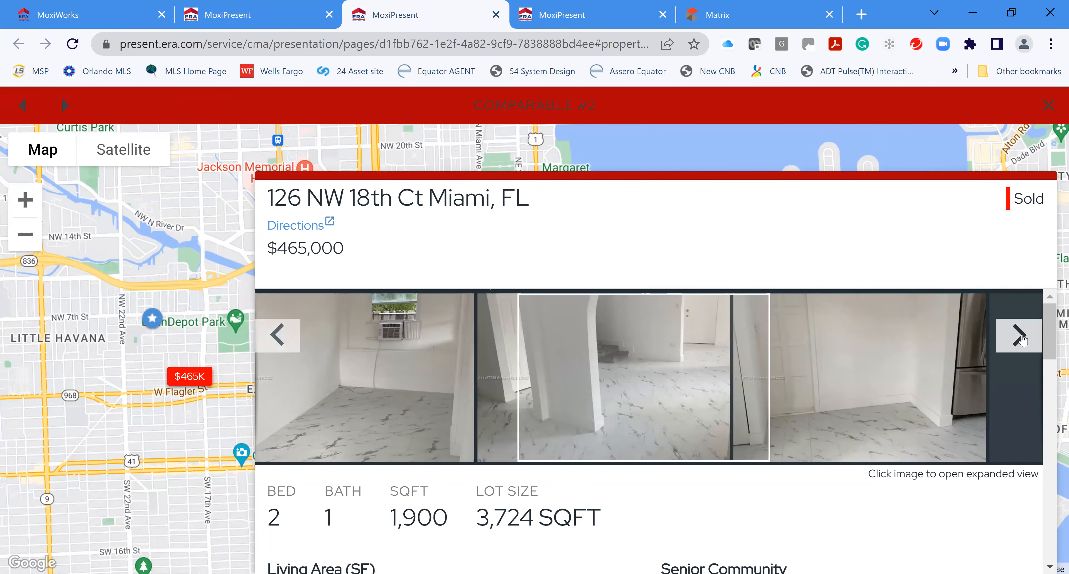
click(1021, 339)
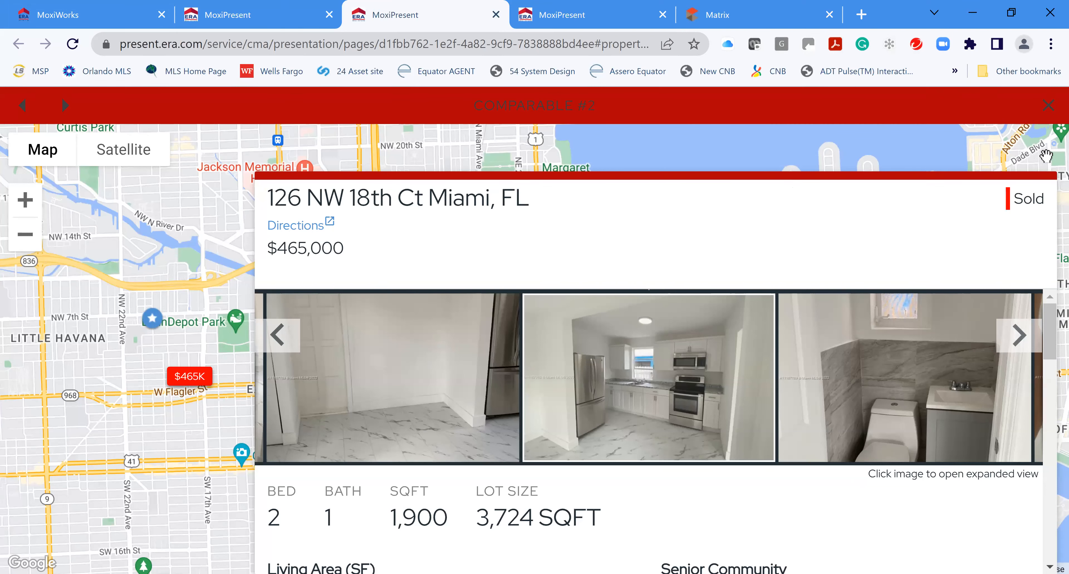
click(1048, 105)
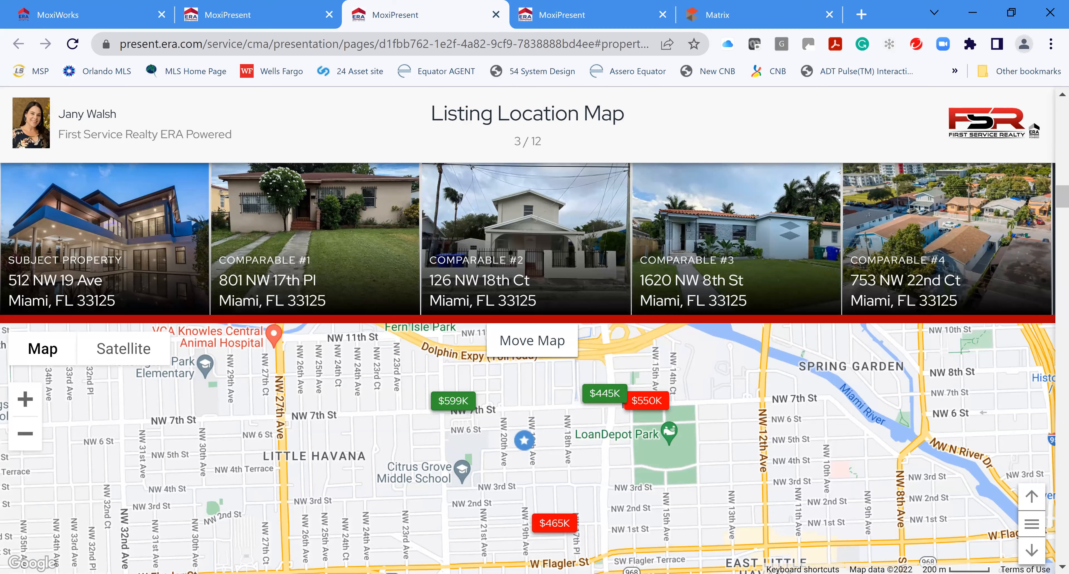
Advance from Listing Overview through to the final agent profile slide (12/12), then close the preview
click(1033, 552)
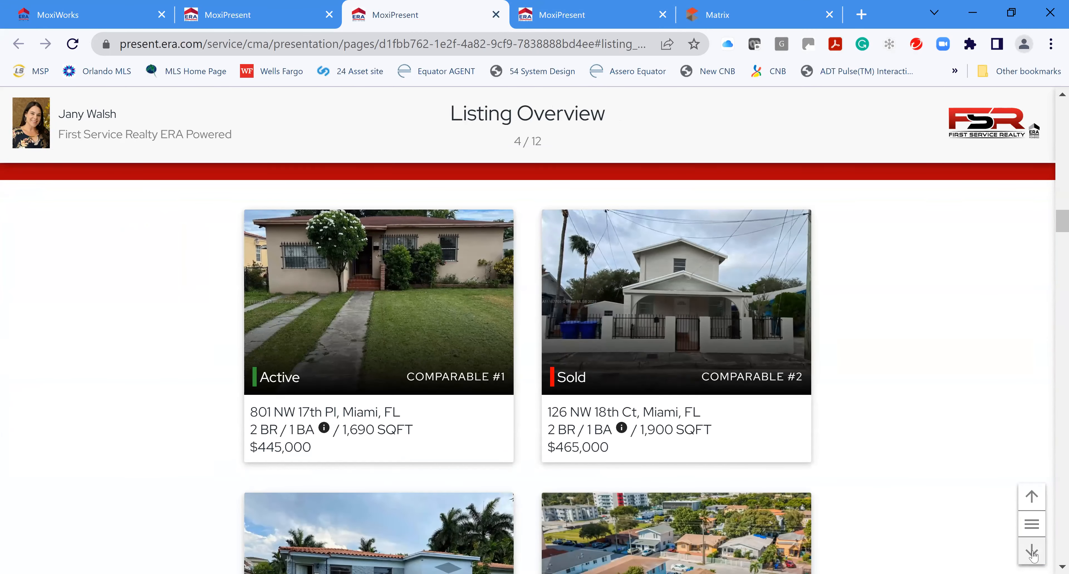
click(1033, 552)
click(1033, 552)
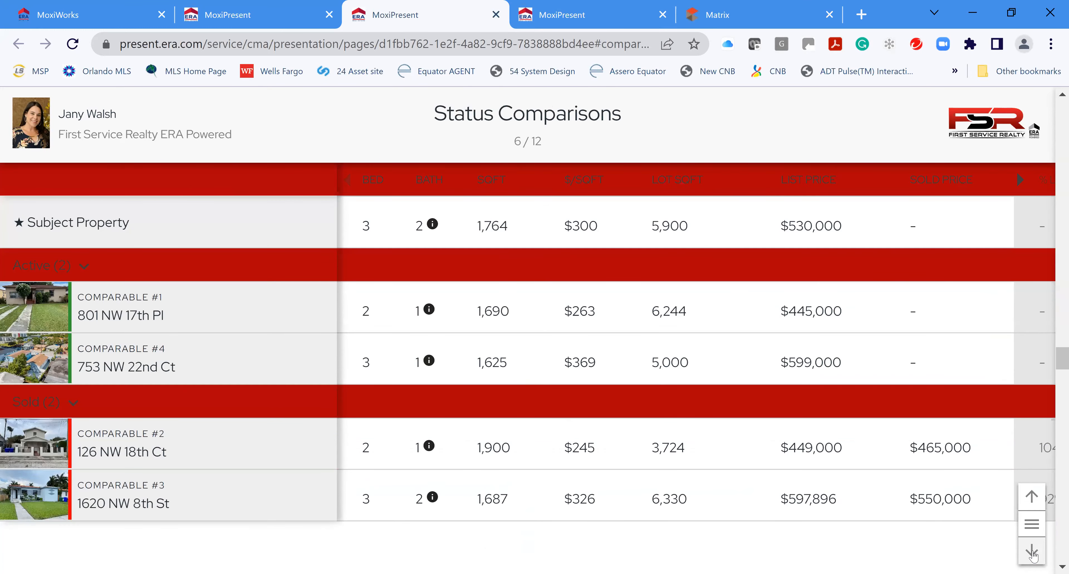
click(1033, 552)
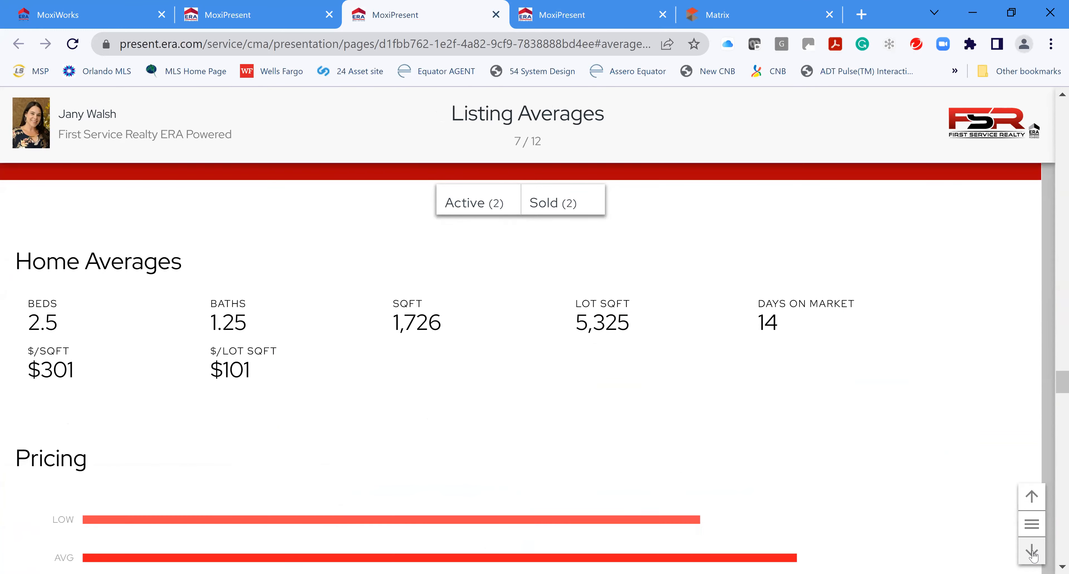
click(1032, 552)
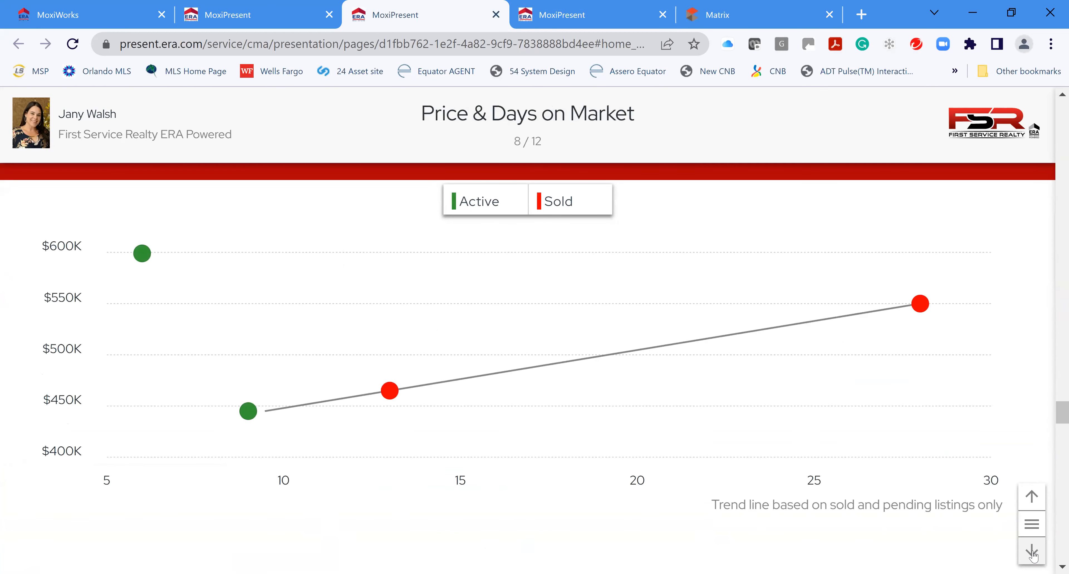
click(1032, 552)
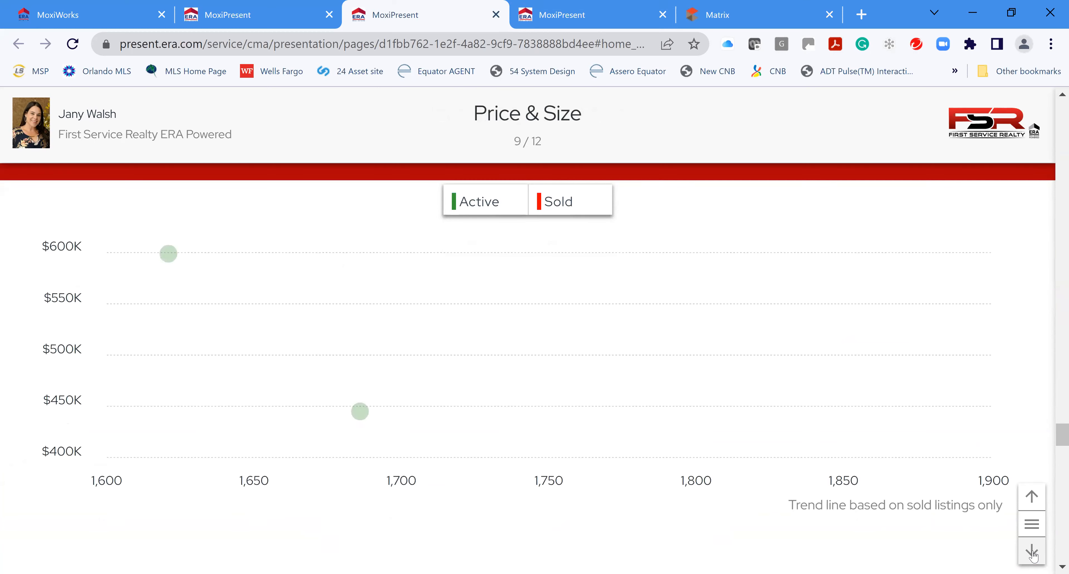
click(1032, 552)
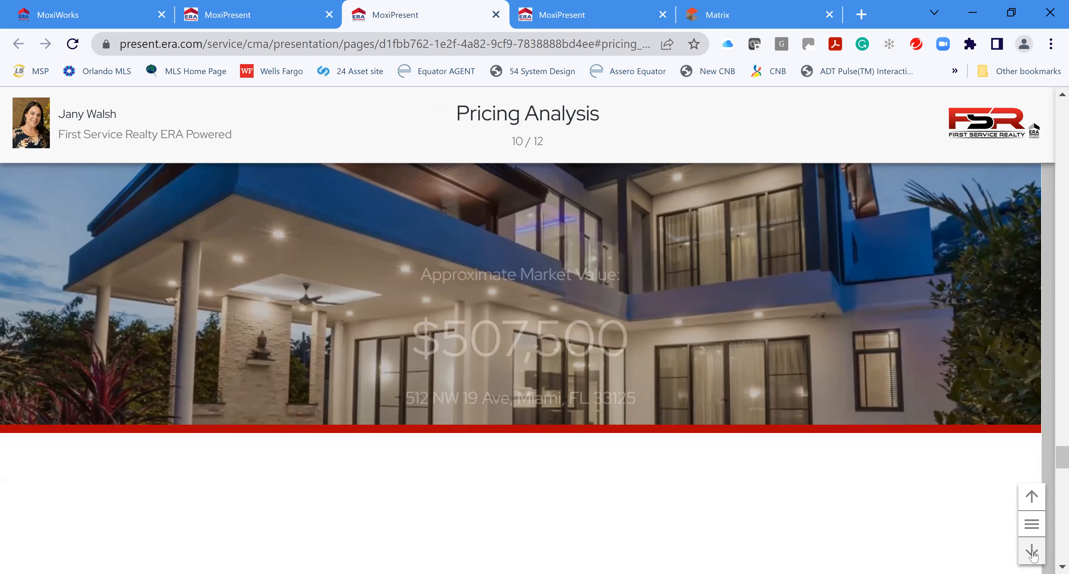
click(1032, 552)
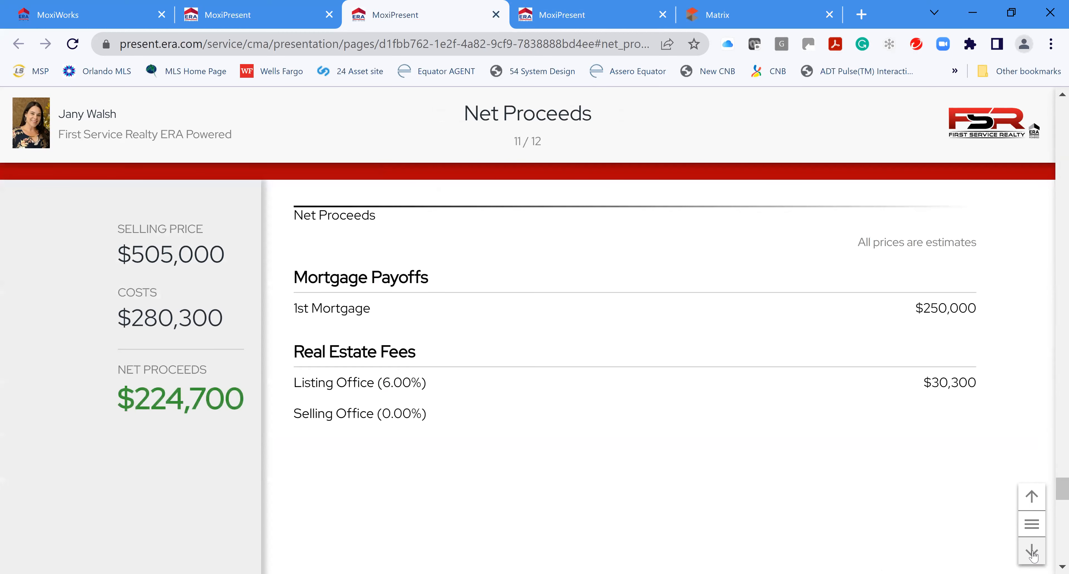
click(1033, 552)
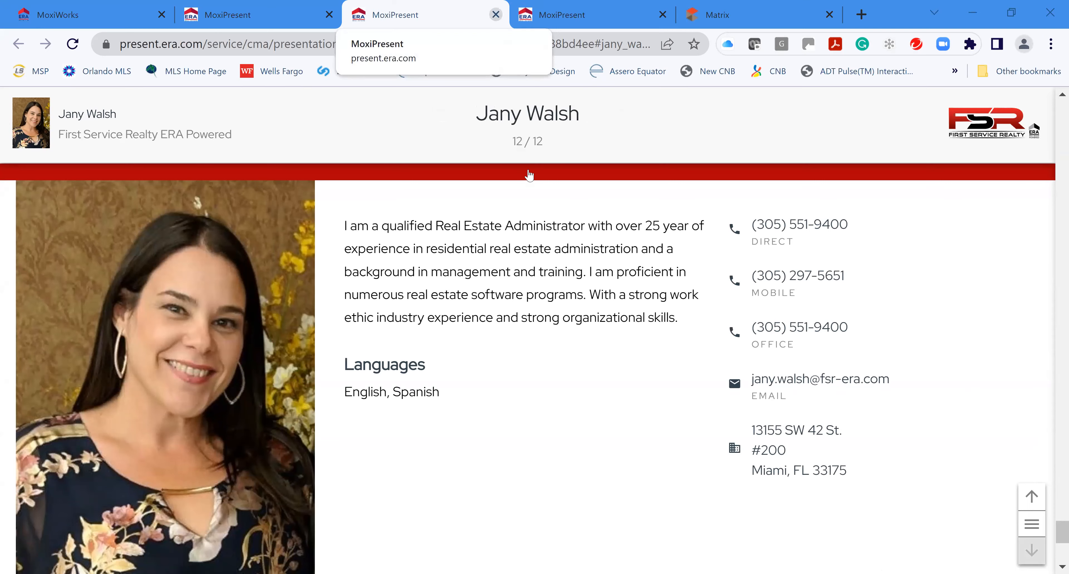
click(495, 14)
Delete the Price & Days on Market row from the Presentation sidebar, leaving 11 pages
scroll(141, 499, down, 8)
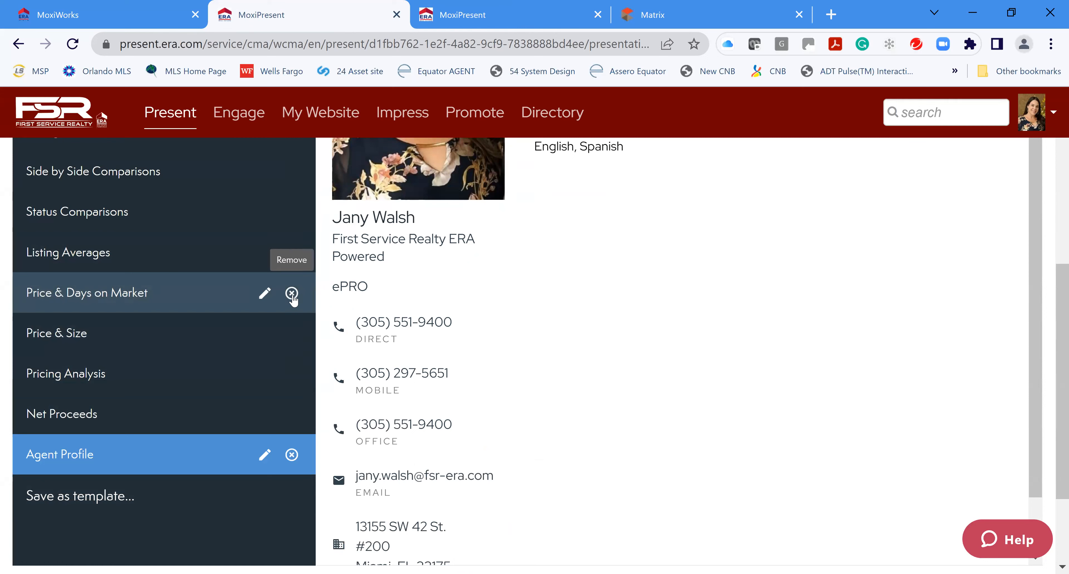
click(292, 293)
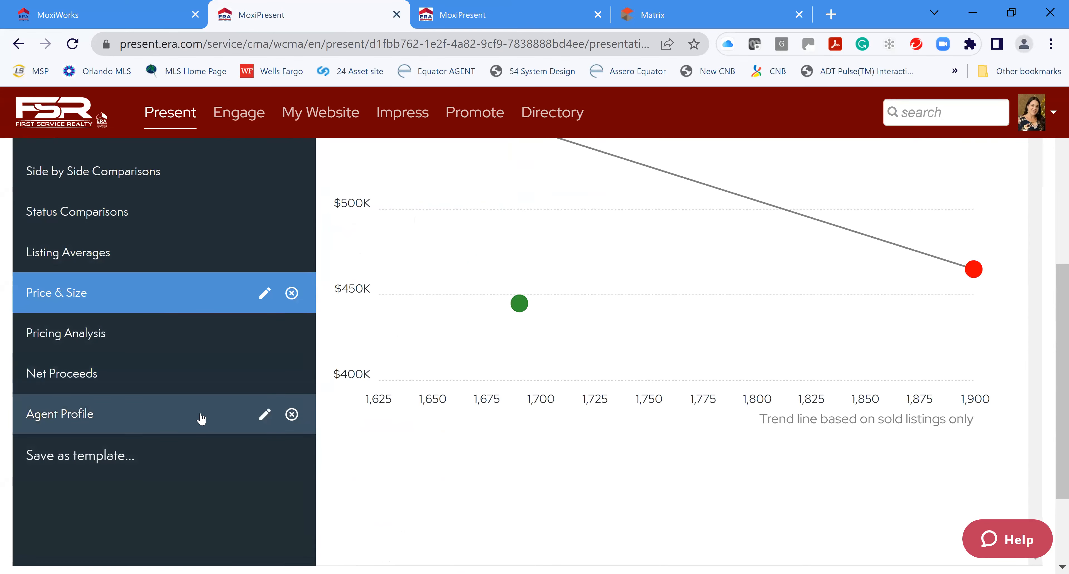
scroll(192, 408, up, 10)
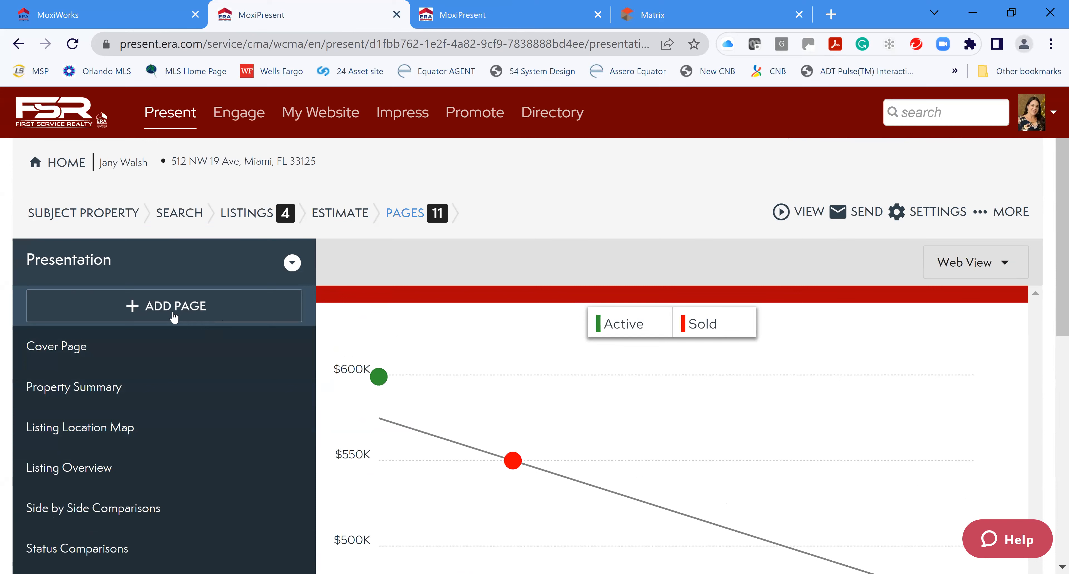
Open the page library's ERA Real Estate collection via Add Page > Add from Library
click(166, 307)
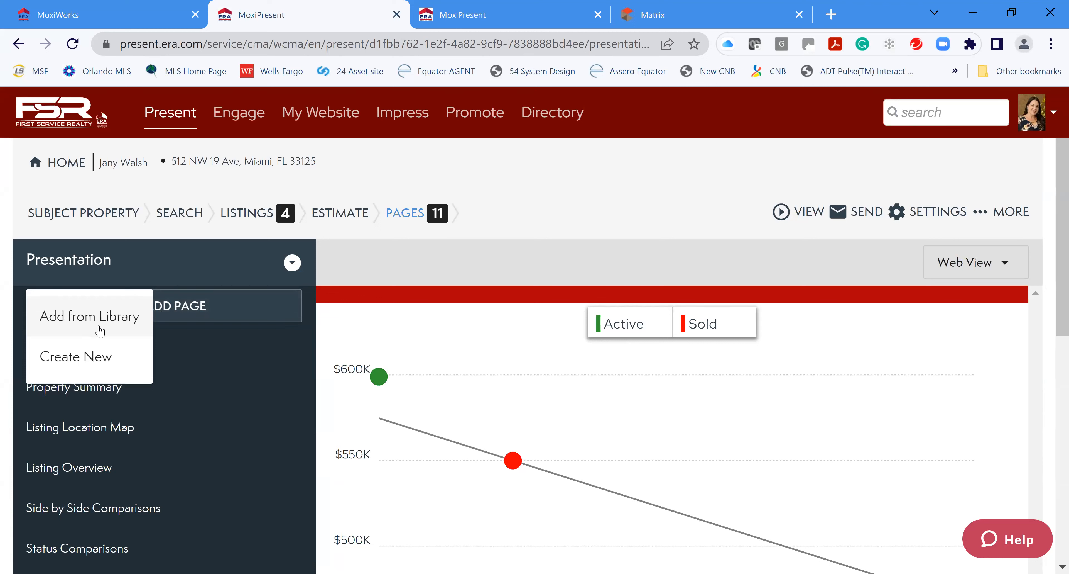
click(106, 320)
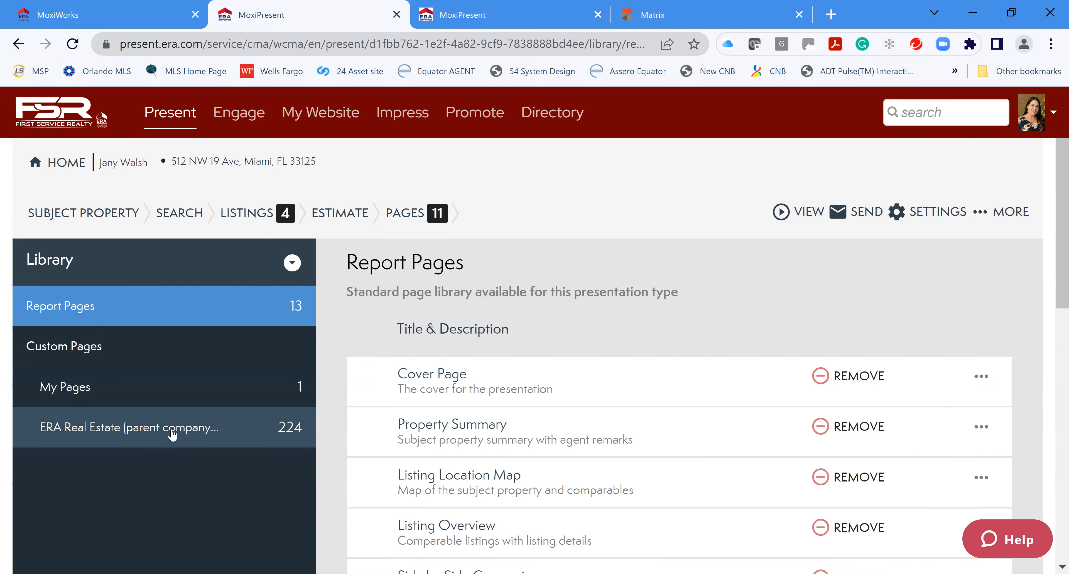
click(173, 435)
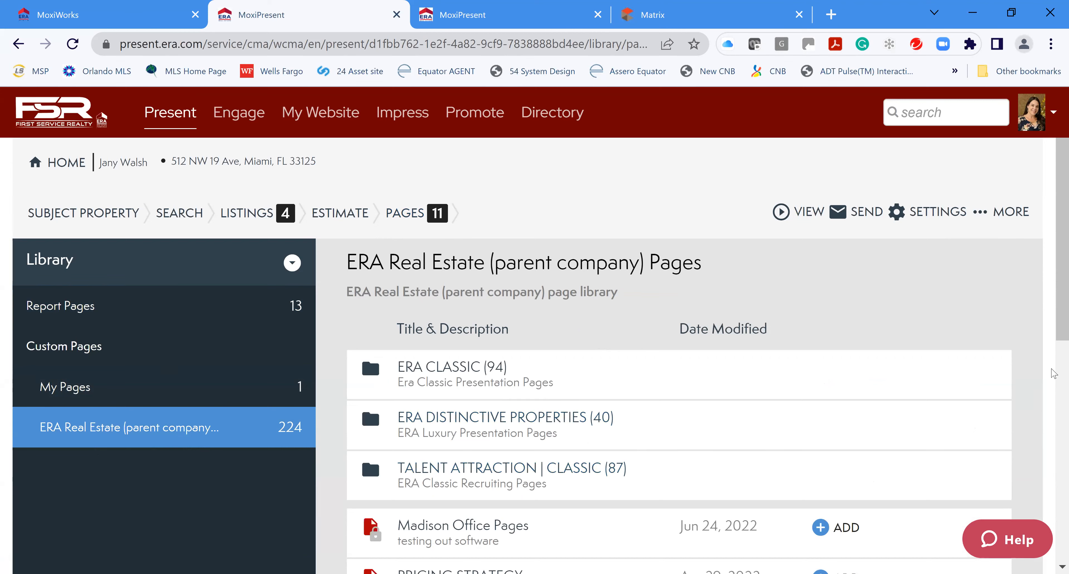
Drill into ERA CLASSIC > CLASSIC | LISTING > CLASSIC LISTING PAGES and preview 10 STEPS TO SELLING A HOME
scroll(493, 313, down, 1)
scroll(492, 312, down, 1)
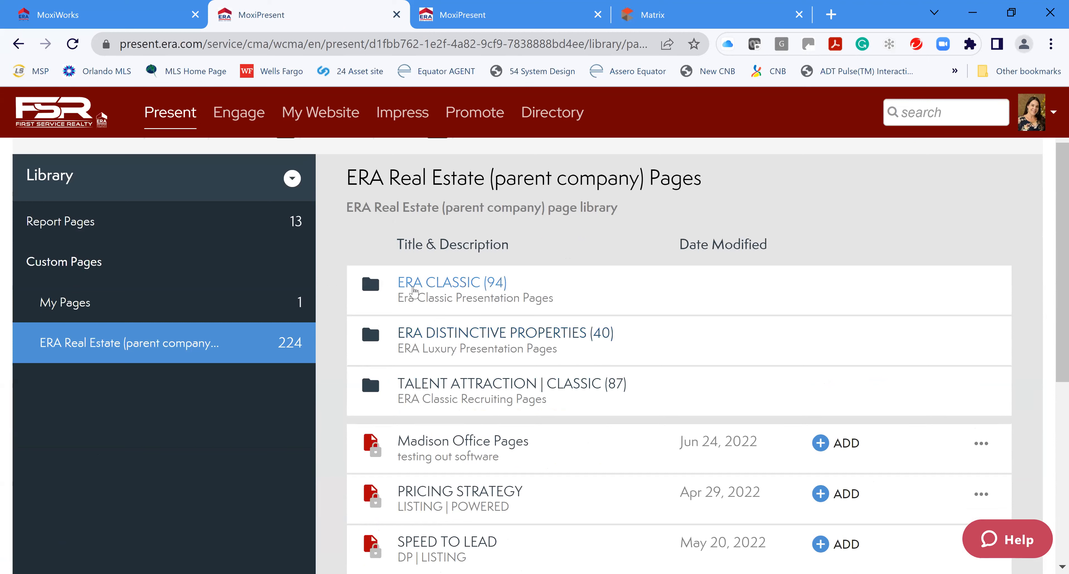
click(434, 286)
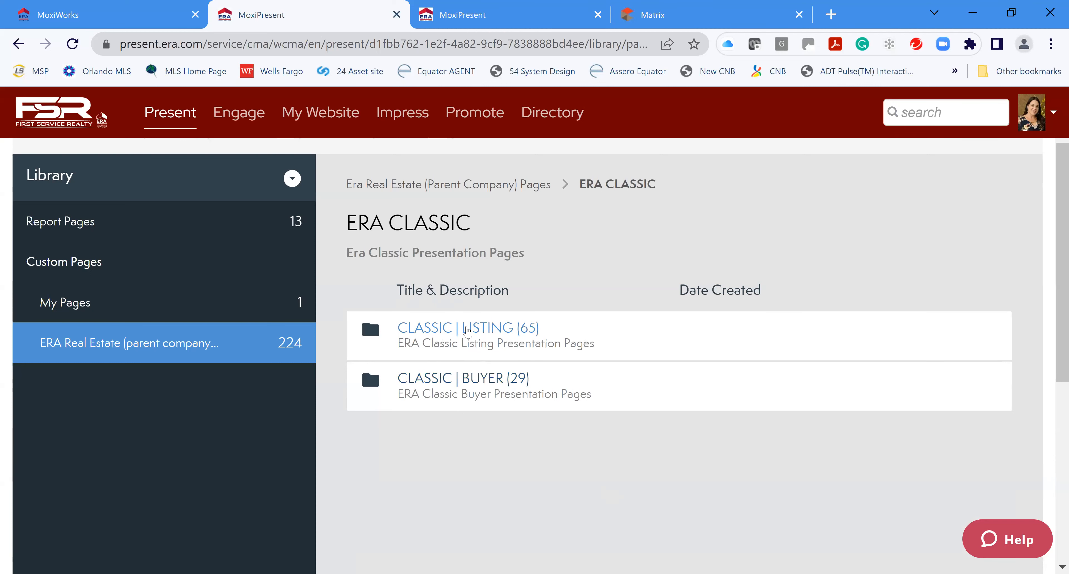
click(467, 330)
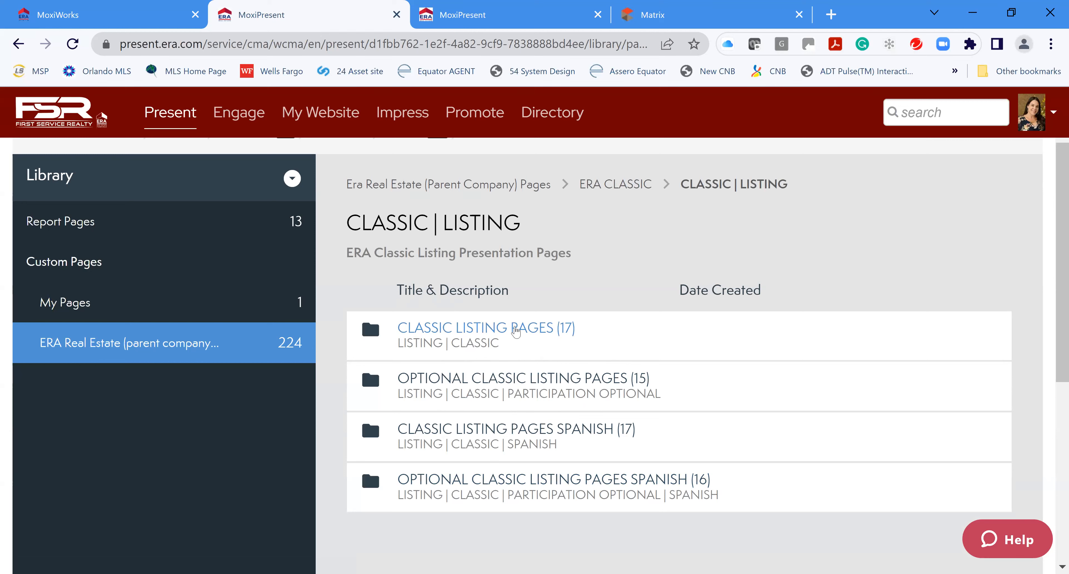
click(514, 332)
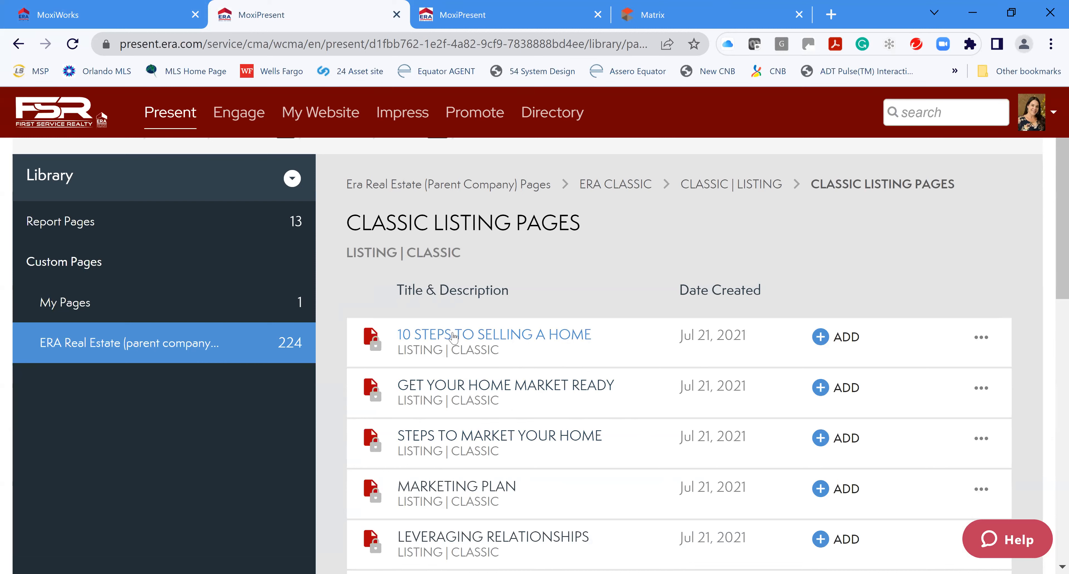
click(436, 338)
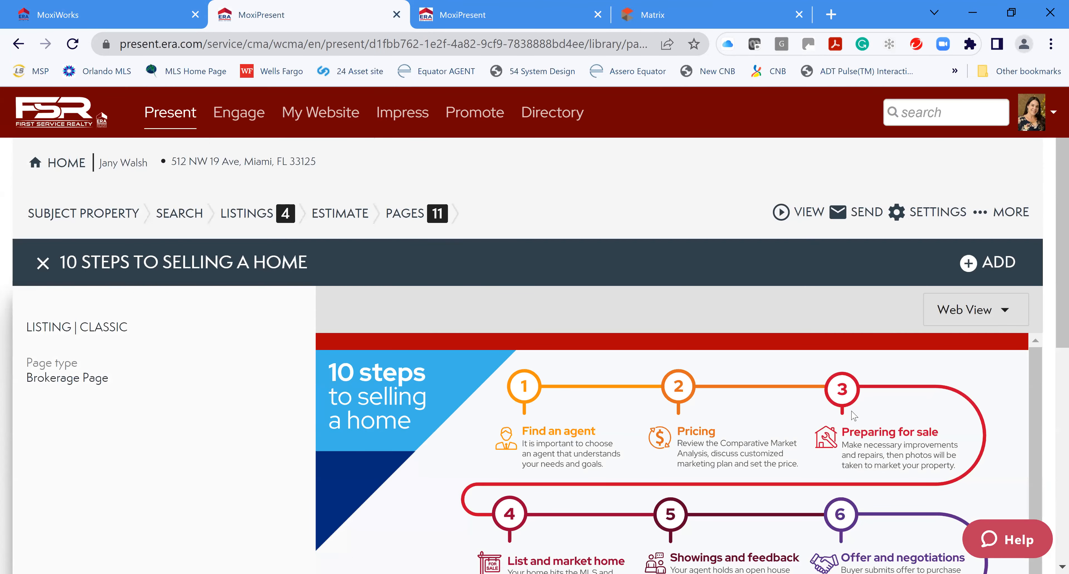
Add 10 STEPS TO SELLING A HOME from its preview and close the preview
scroll(873, 427, down, 1)
scroll(873, 427, down, 6)
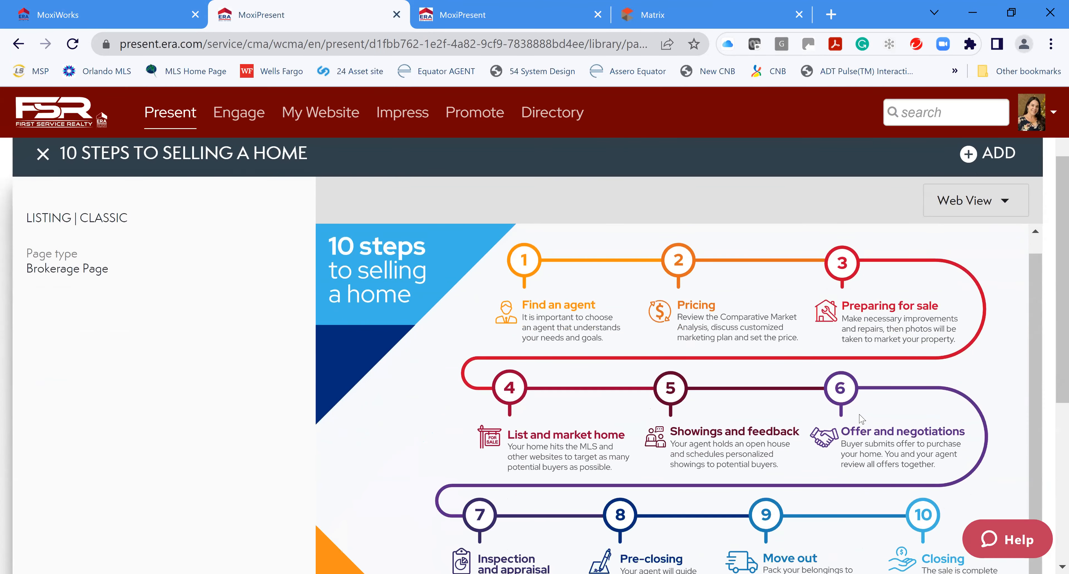
scroll(863, 419, up, 2)
scroll(862, 419, up, 4)
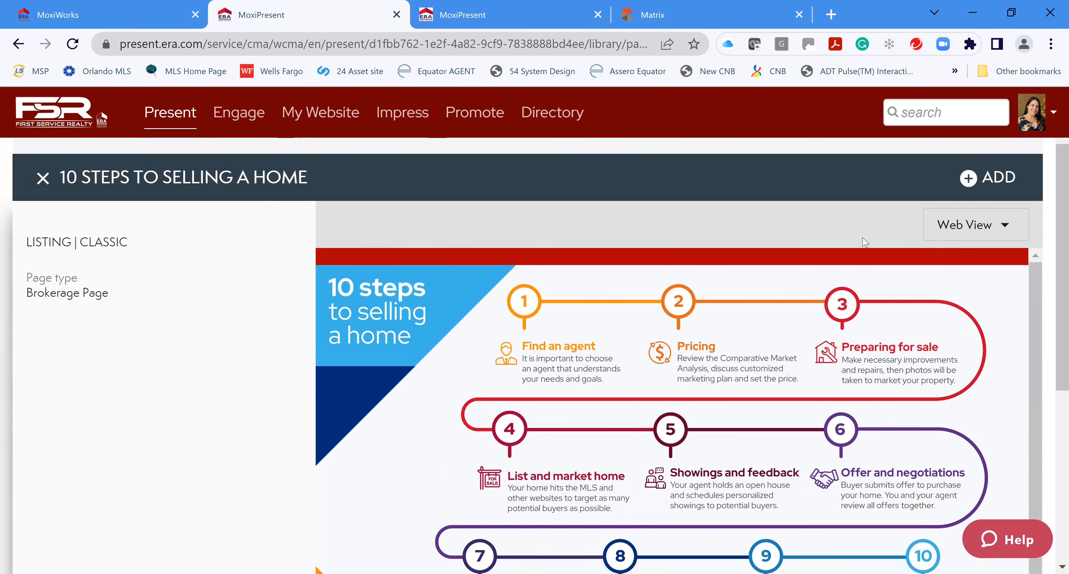
click(970, 179)
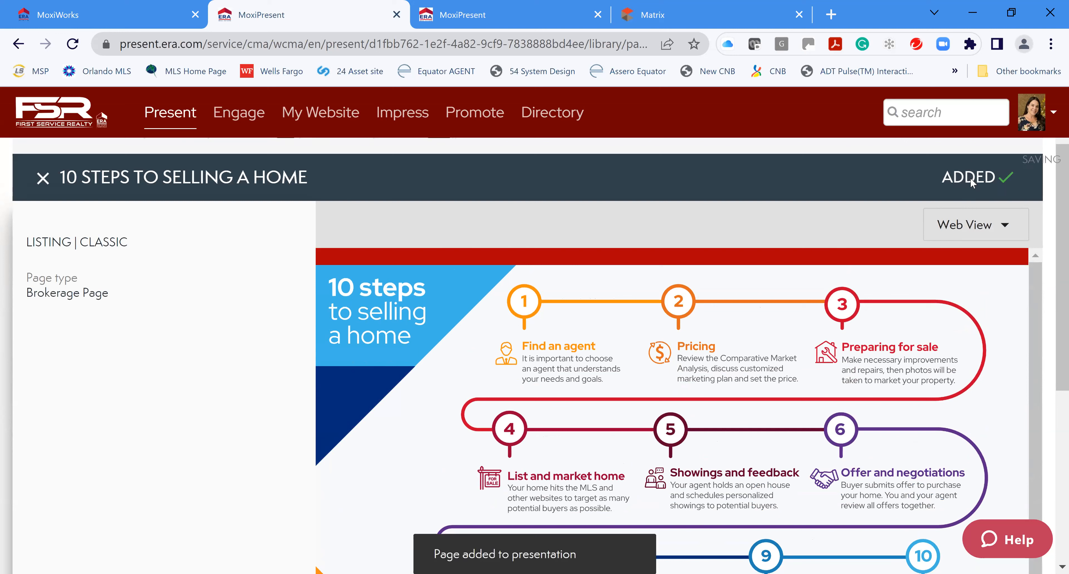
click(36, 182)
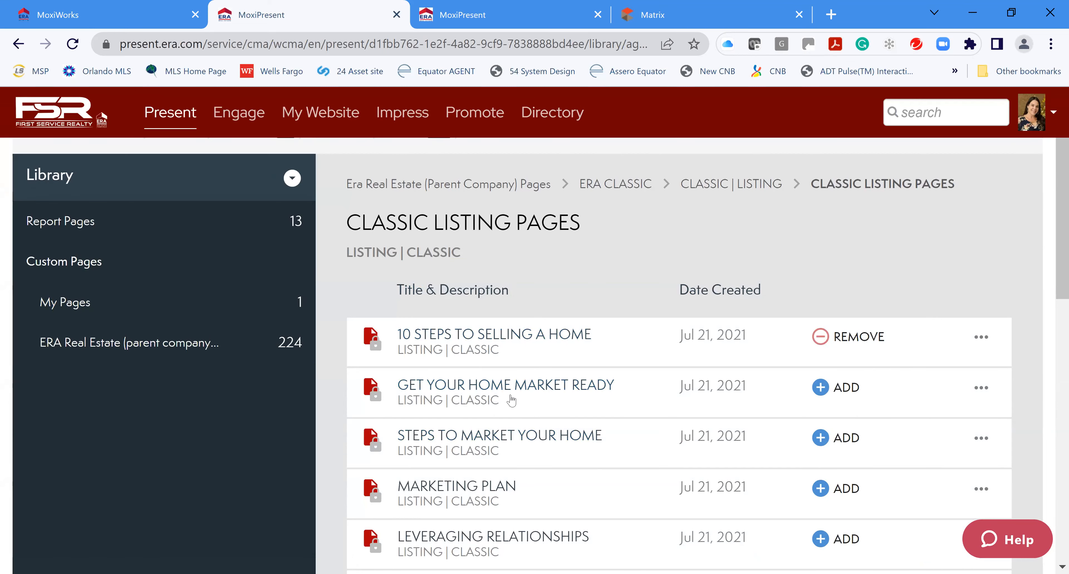
Add Steps to Market Your Home, Attracting Buyers, Power of the Brand, Globally Known and Online & In Your Corner
scroll(623, 453, down, 2)
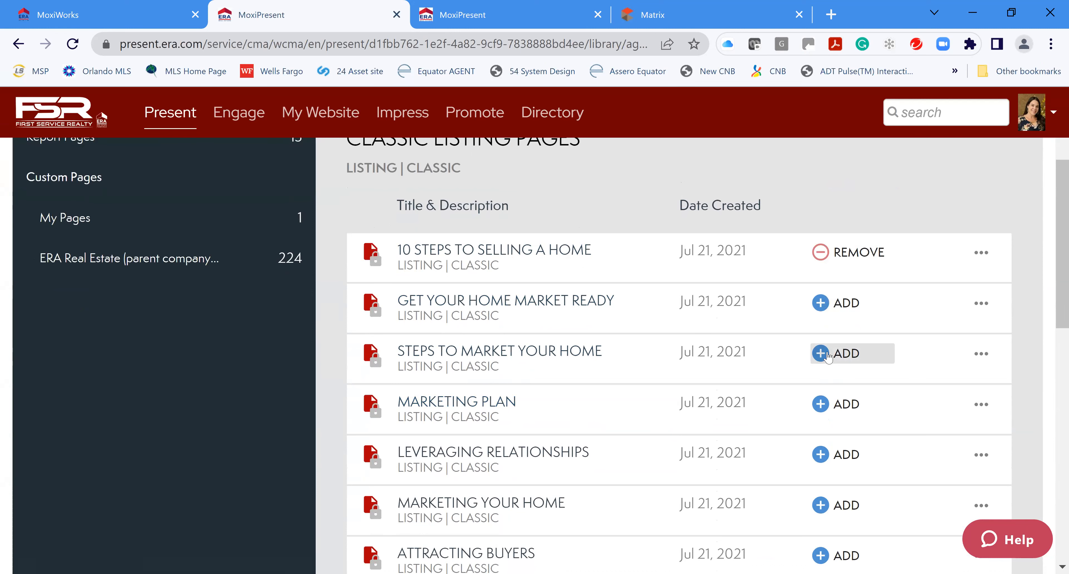
click(842, 353)
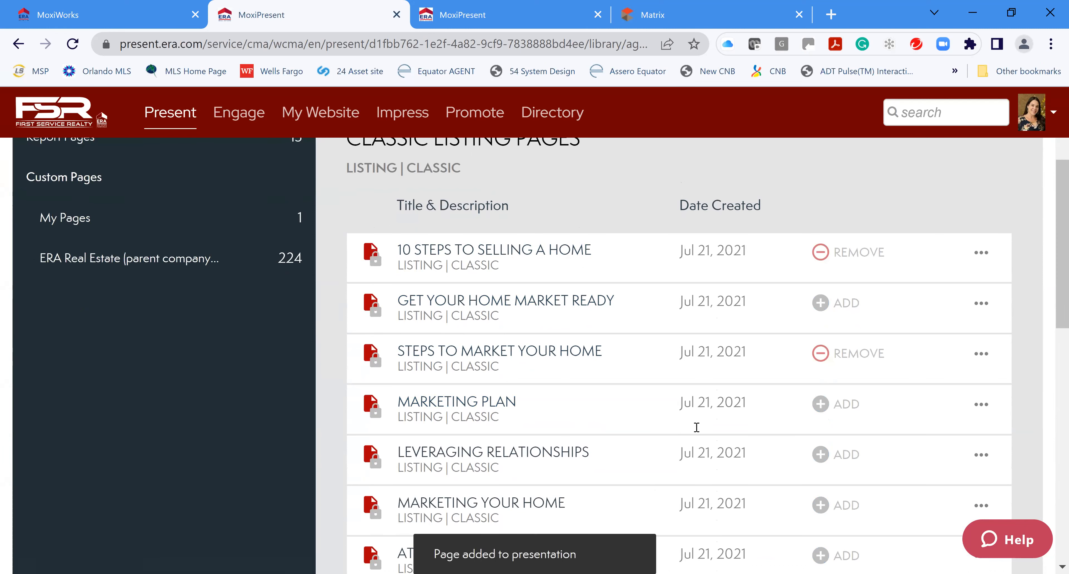
scroll(685, 426, down, 4)
scroll(552, 374, down, 2)
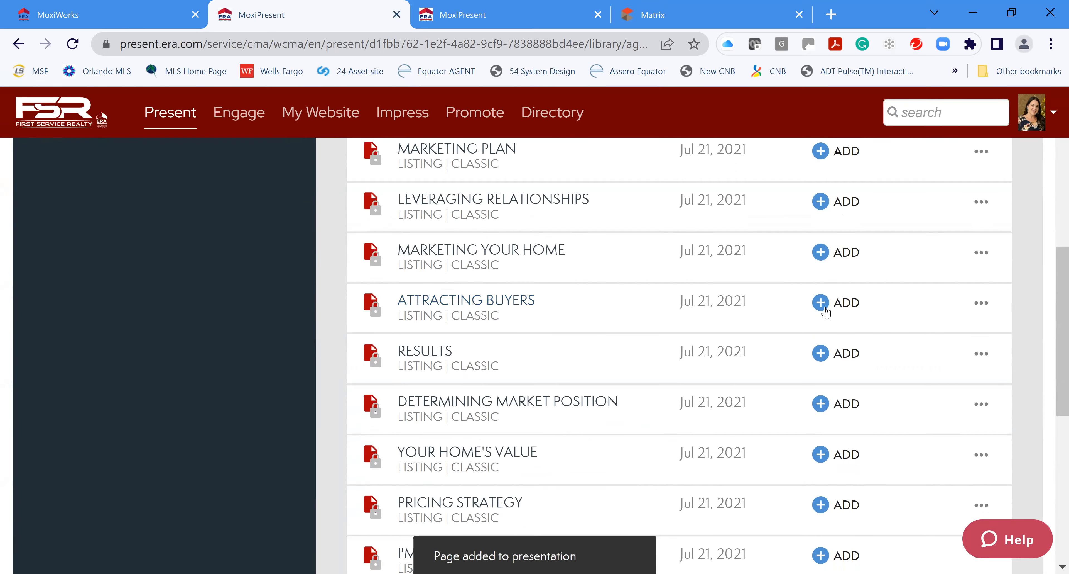
click(824, 308)
scroll(713, 421, down, 2)
scroll(713, 421, down, 4)
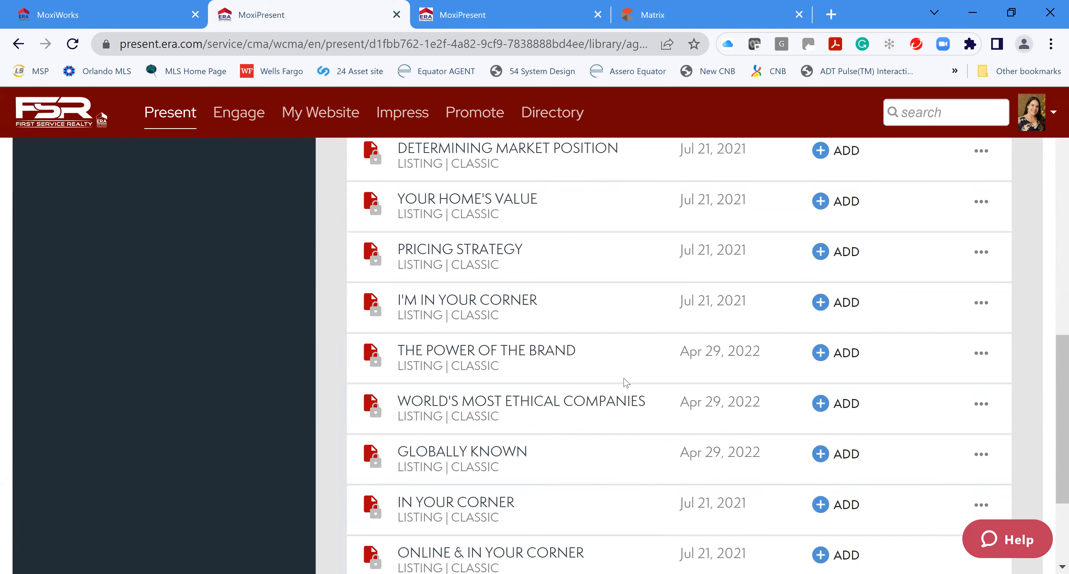
click(819, 353)
scroll(705, 407, down, 1)
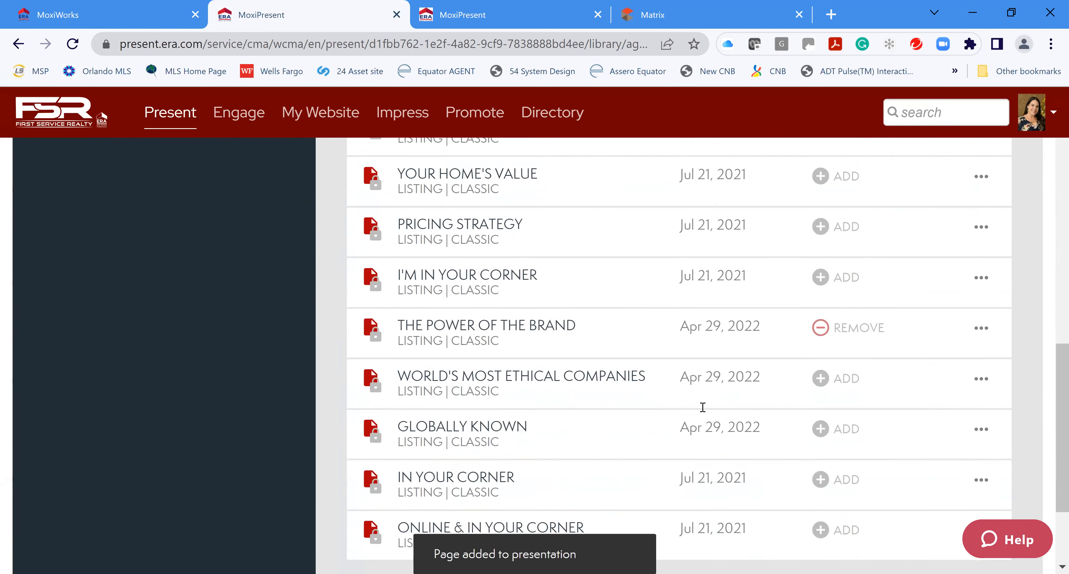
scroll(703, 407, down, 2)
click(824, 369)
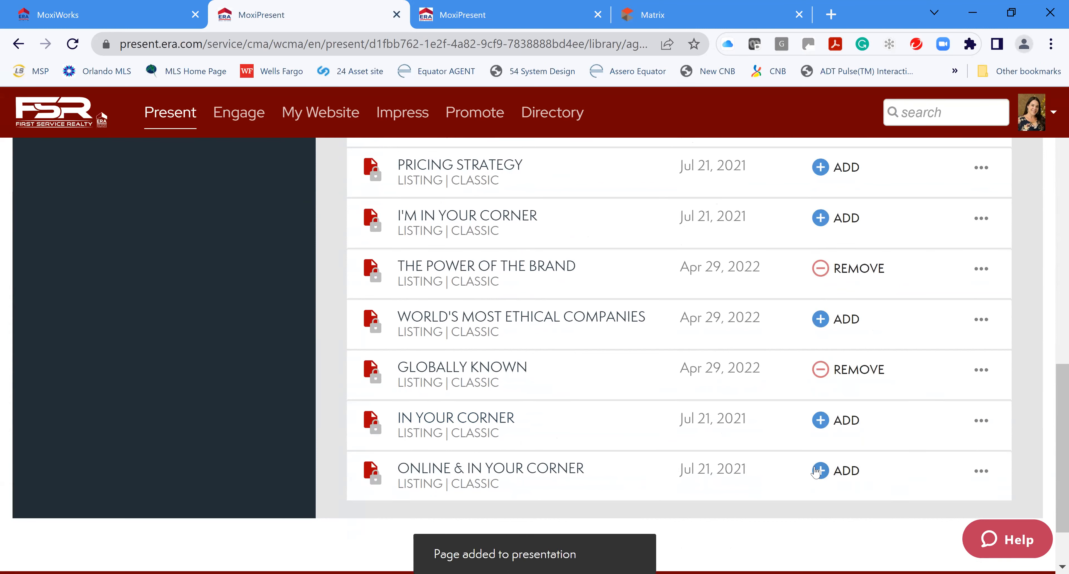
click(816, 471)
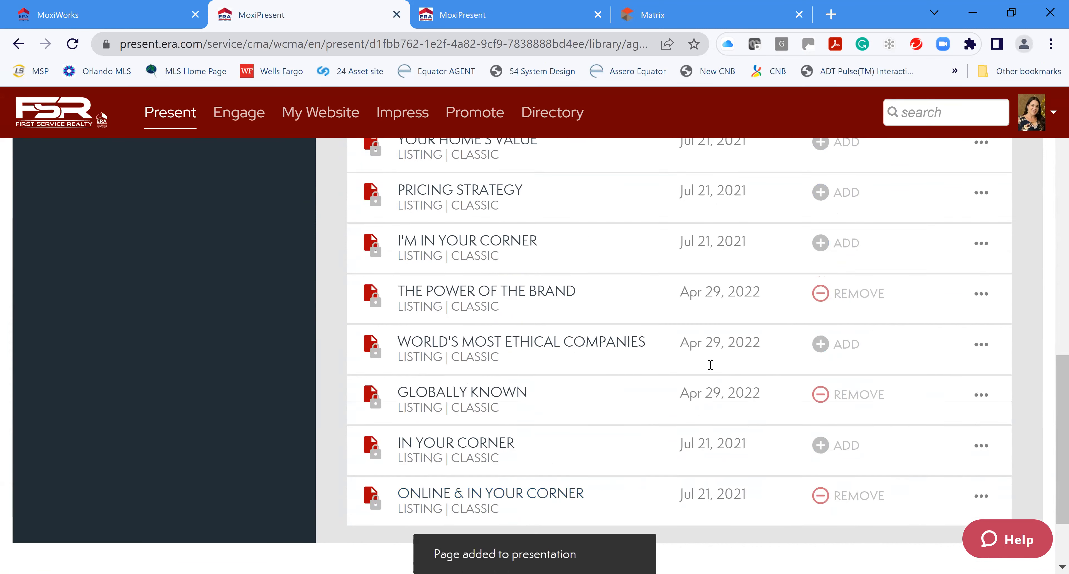
scroll(711, 364, up, 15)
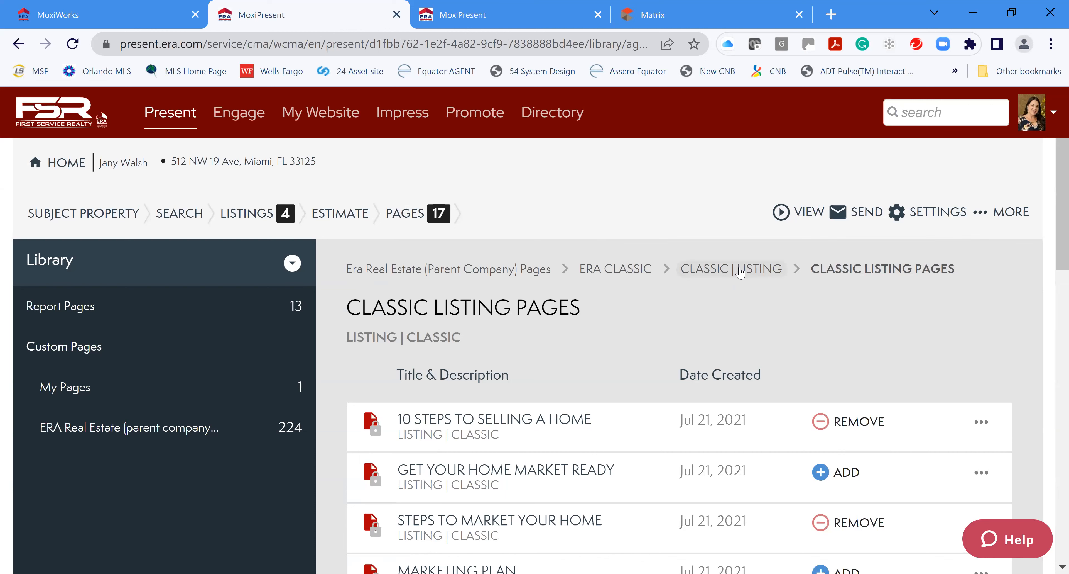
Navigate to ERA CLASSIC > CLASSIC | LISTING > OPTIONAL CLASSIC LISTING PAGES in the library
click(616, 270)
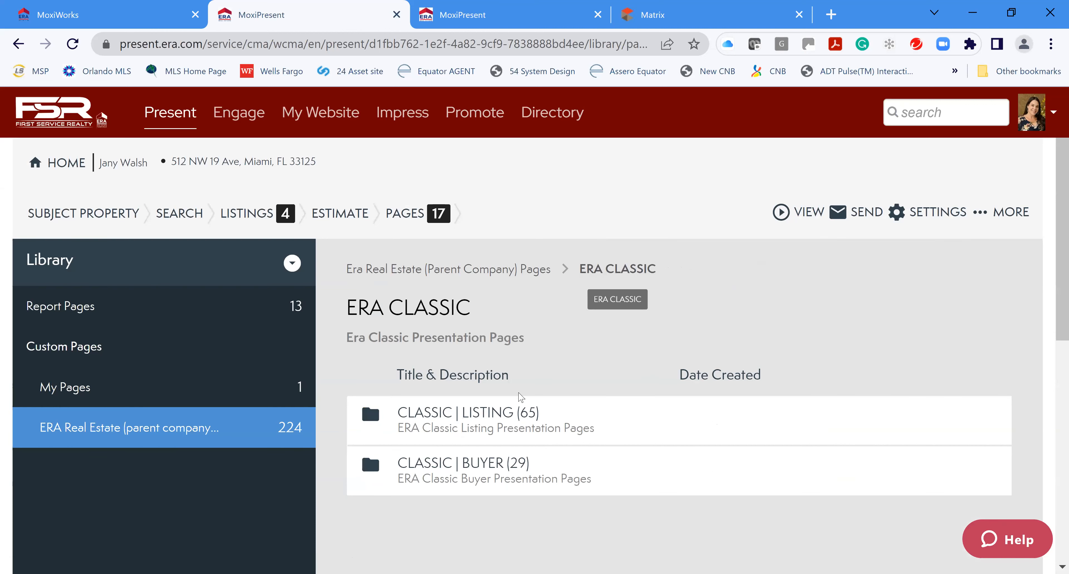
click(494, 413)
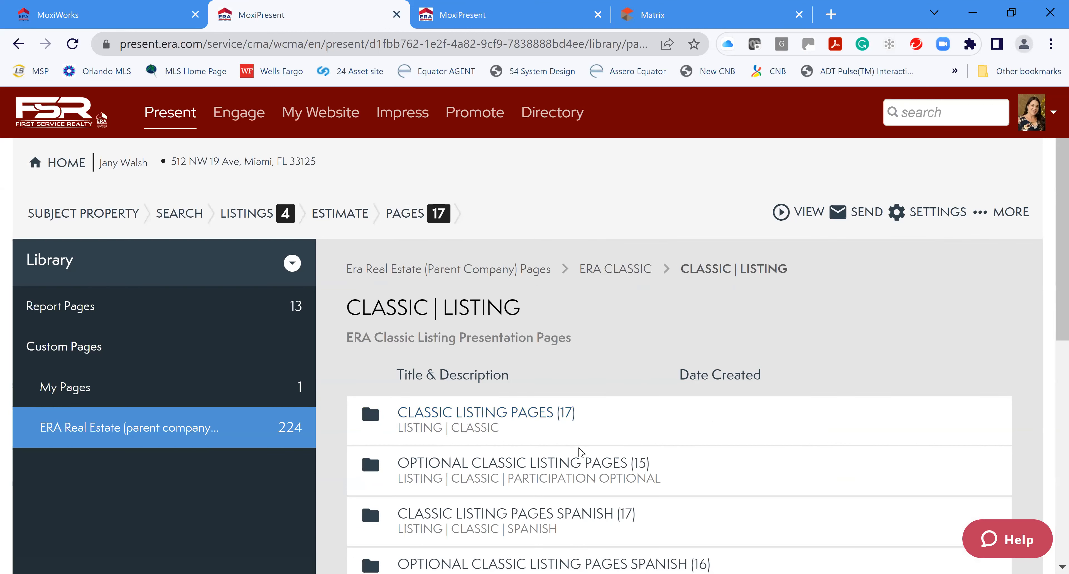
scroll(581, 453, down, 2)
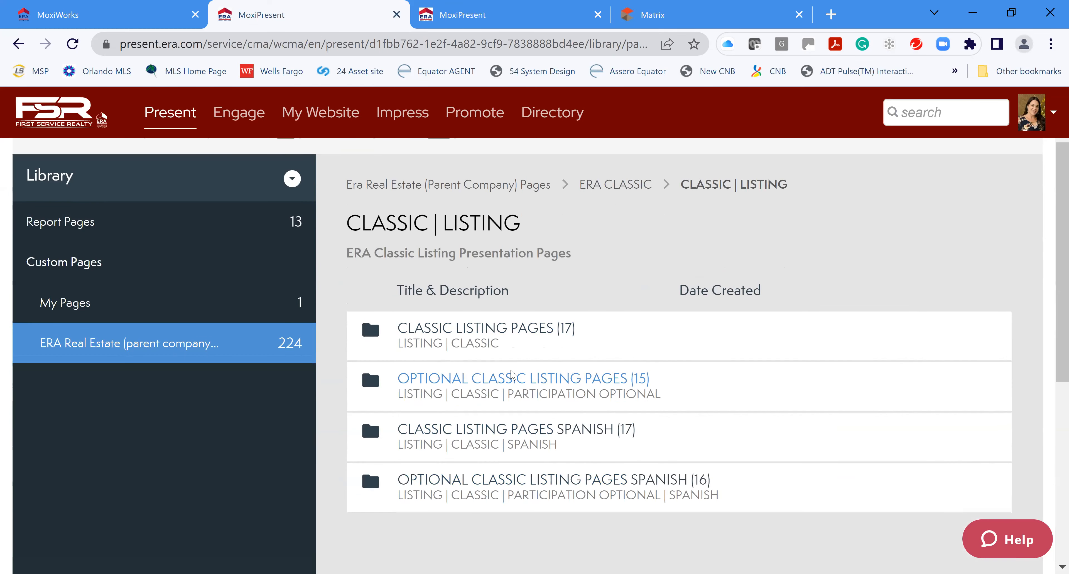
click(513, 375)
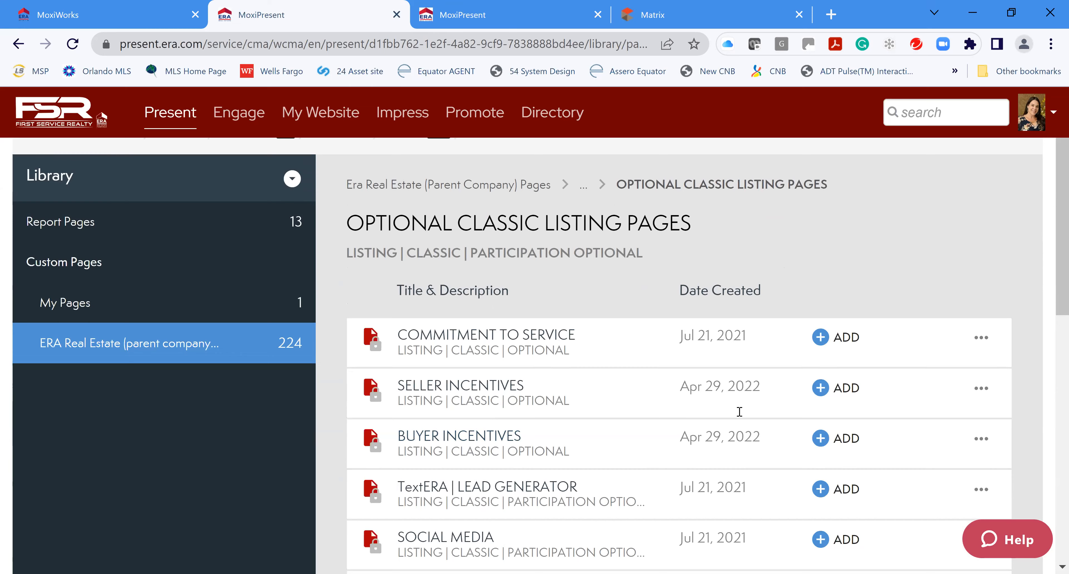
scroll(739, 411, down, 4)
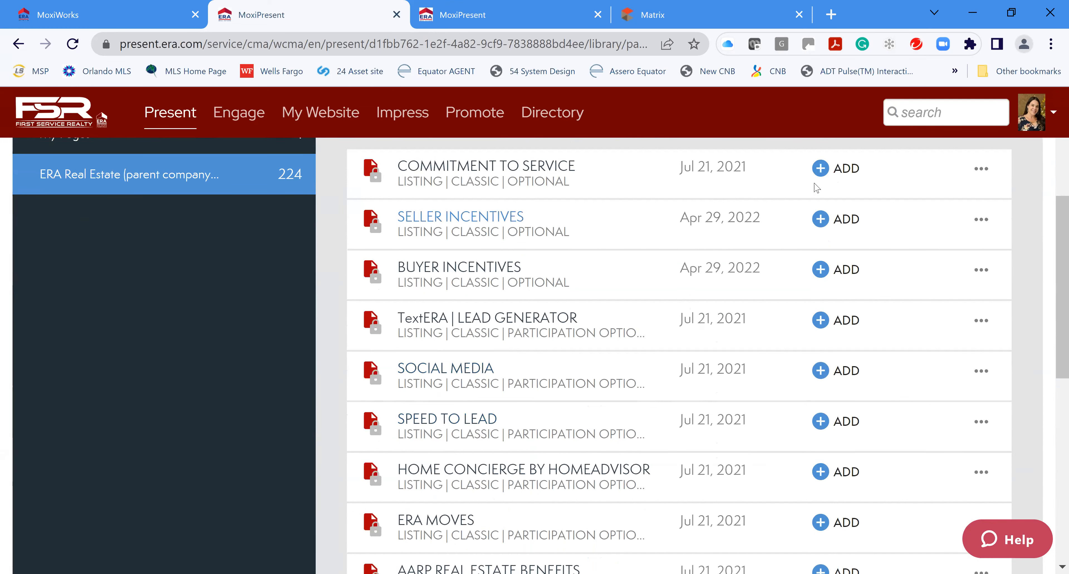
Add the Seller Incentives, TextERA Lead Generator, Social Media and Speed to Lead pages
click(820, 220)
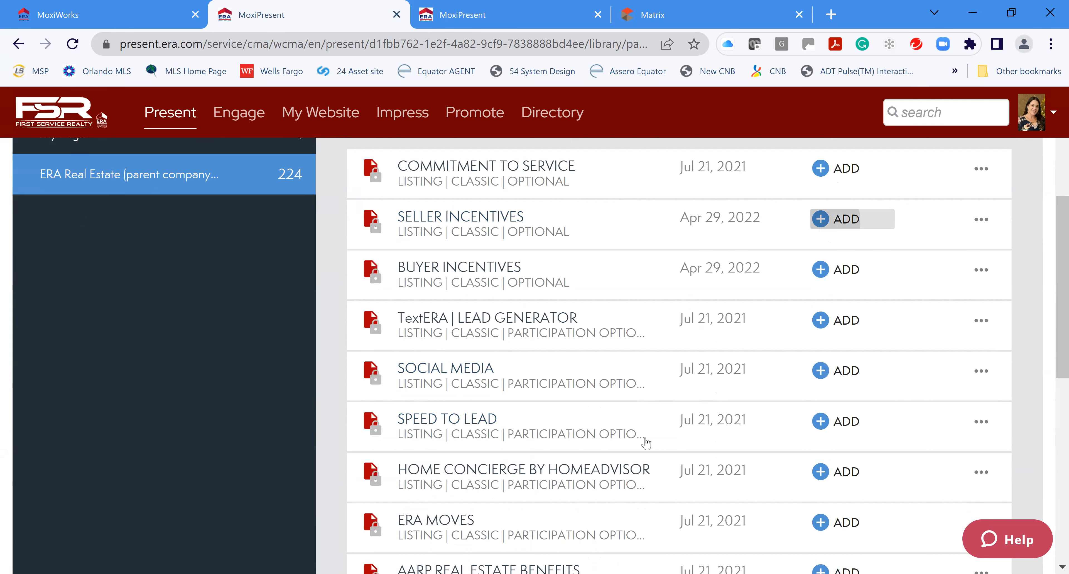
click(825, 320)
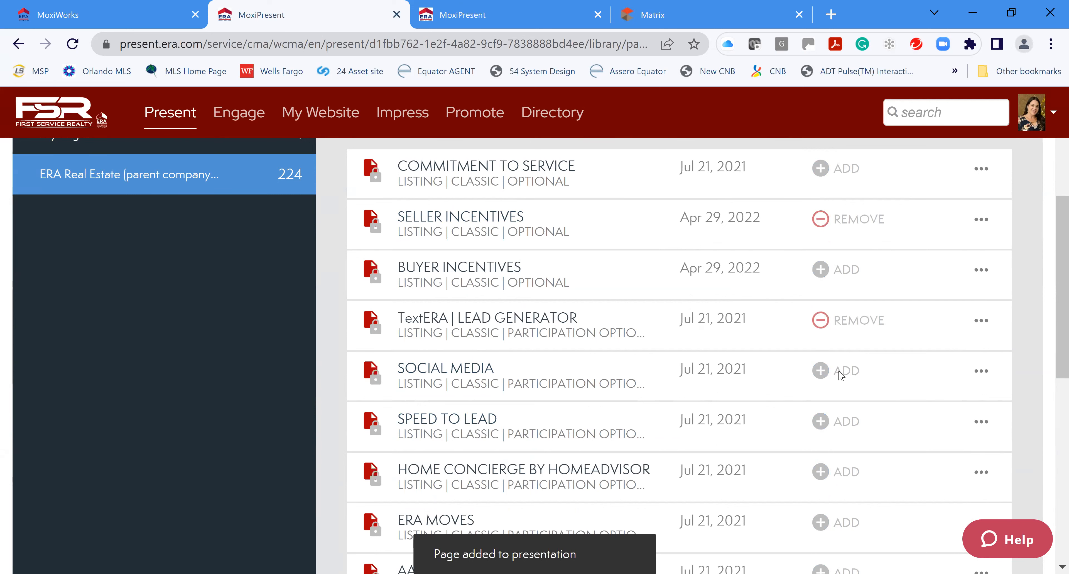
click(825, 371)
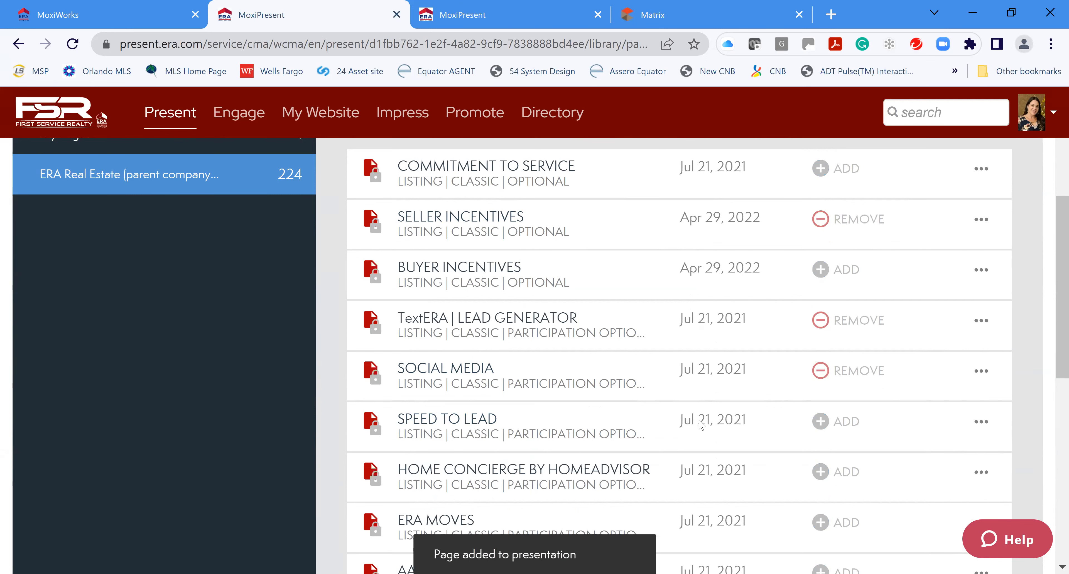
scroll(702, 419, down, 2)
click(820, 337)
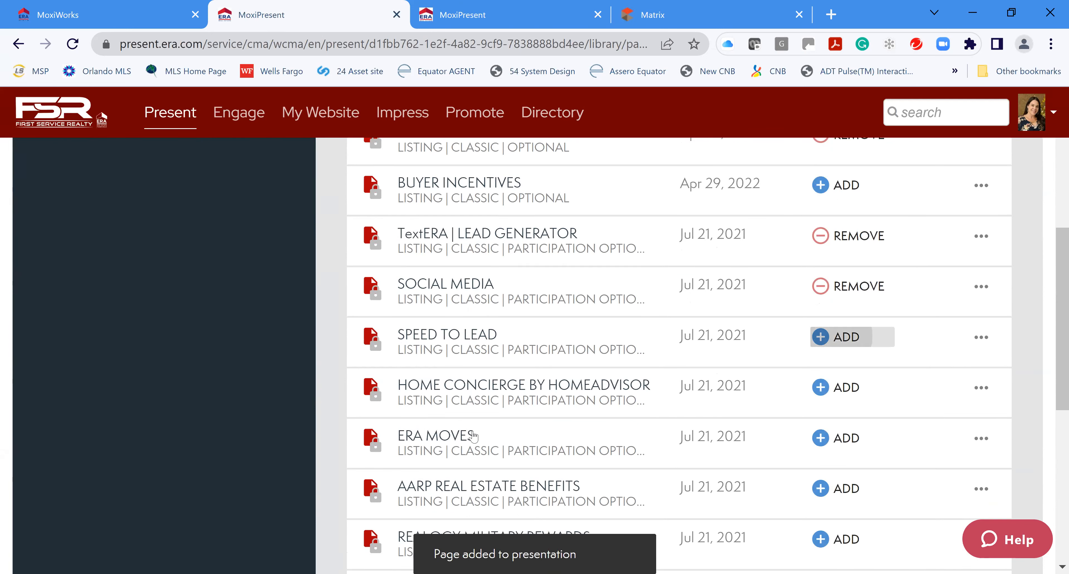
Add the Home Concierge by HomeAdvisor, ERA Moves and You Have Options pages
scroll(794, 423, down, 2)
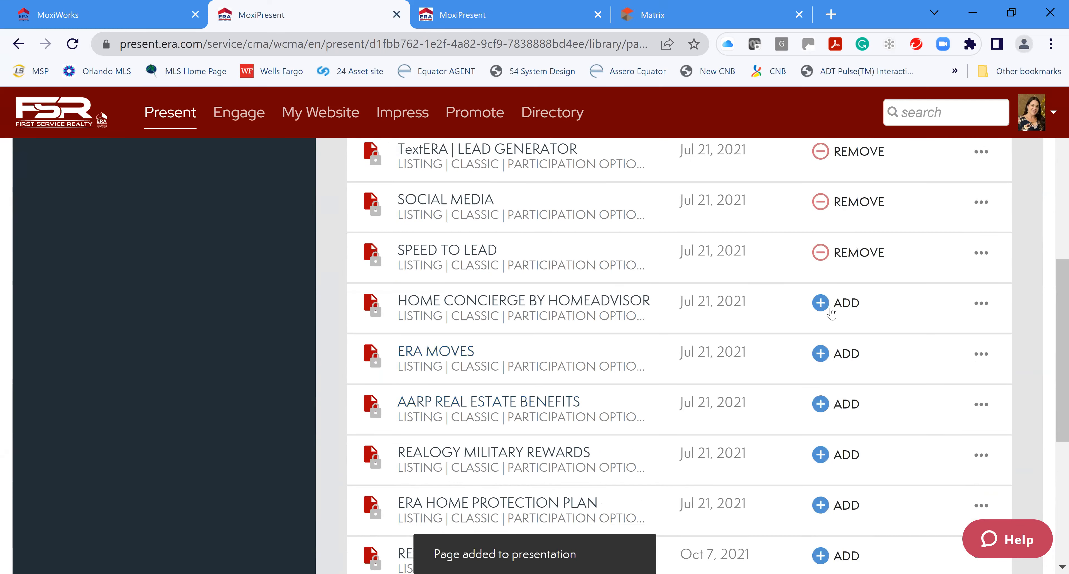
click(821, 303)
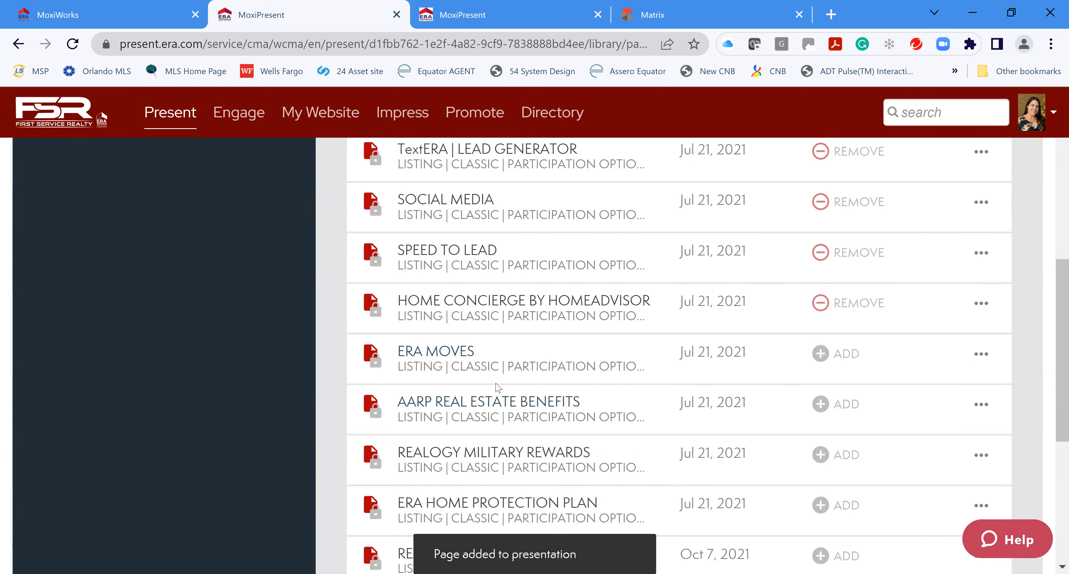
scroll(531, 374, down, 2)
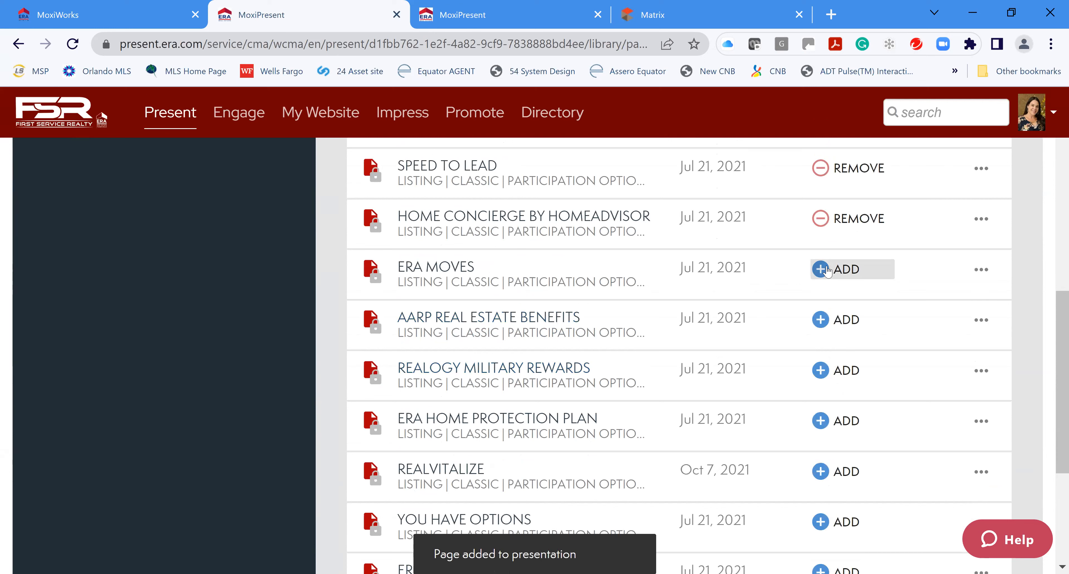
click(826, 270)
scroll(727, 455, down, 2)
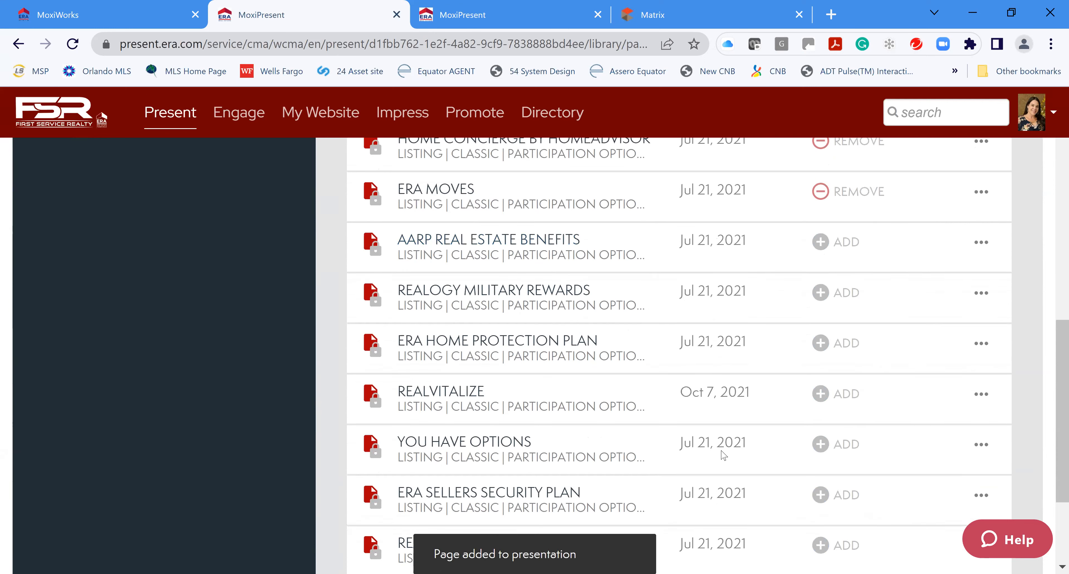
scroll(724, 456, down, 2)
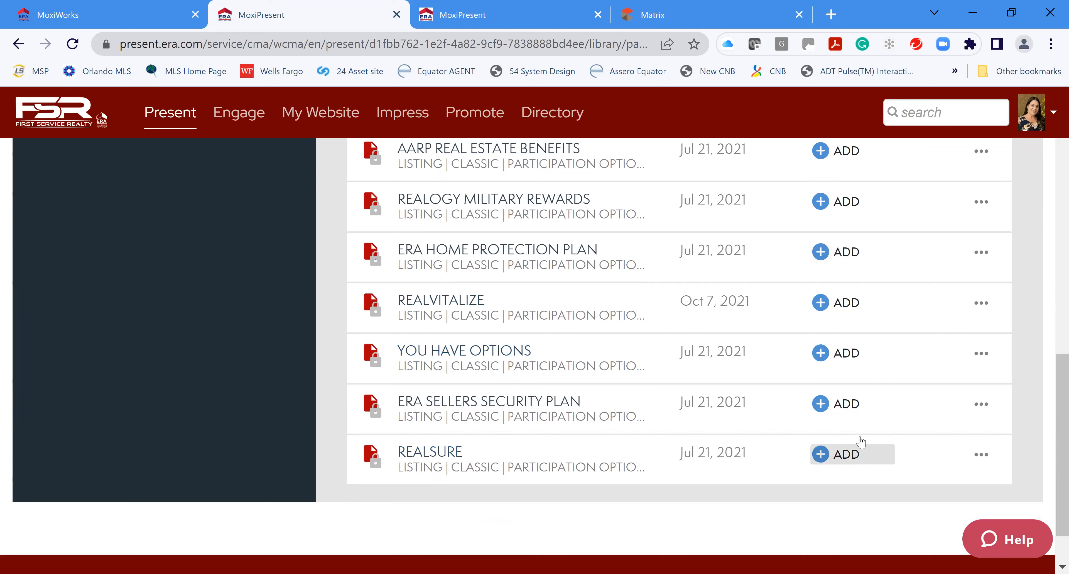
click(826, 353)
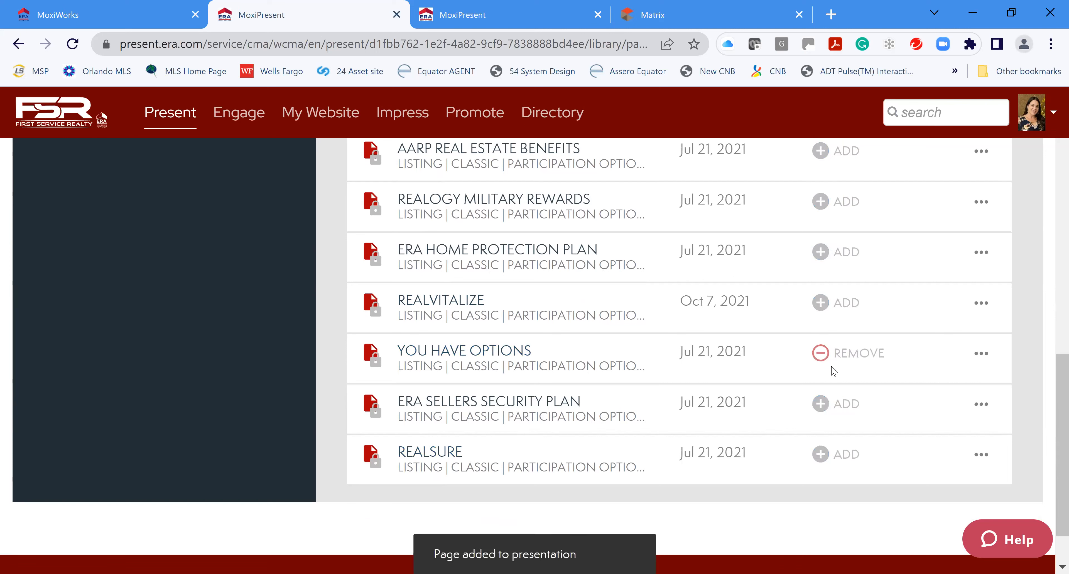
scroll(823, 357, up, 10)
scroll(727, 320, up, 3)
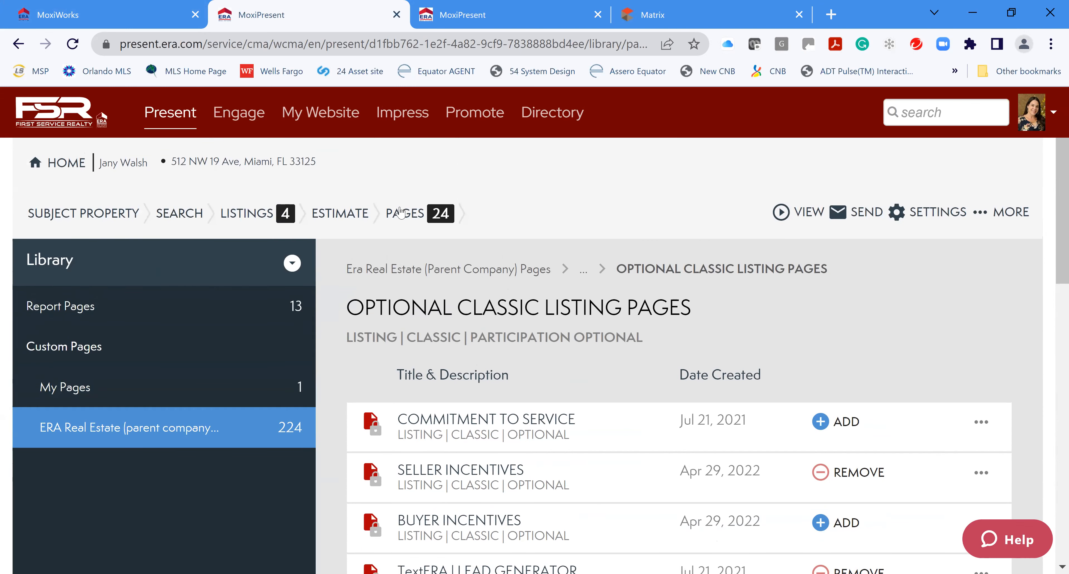
Switch to the PAGES step and review the 24-page list from Cover Page to You Have Options
click(409, 218)
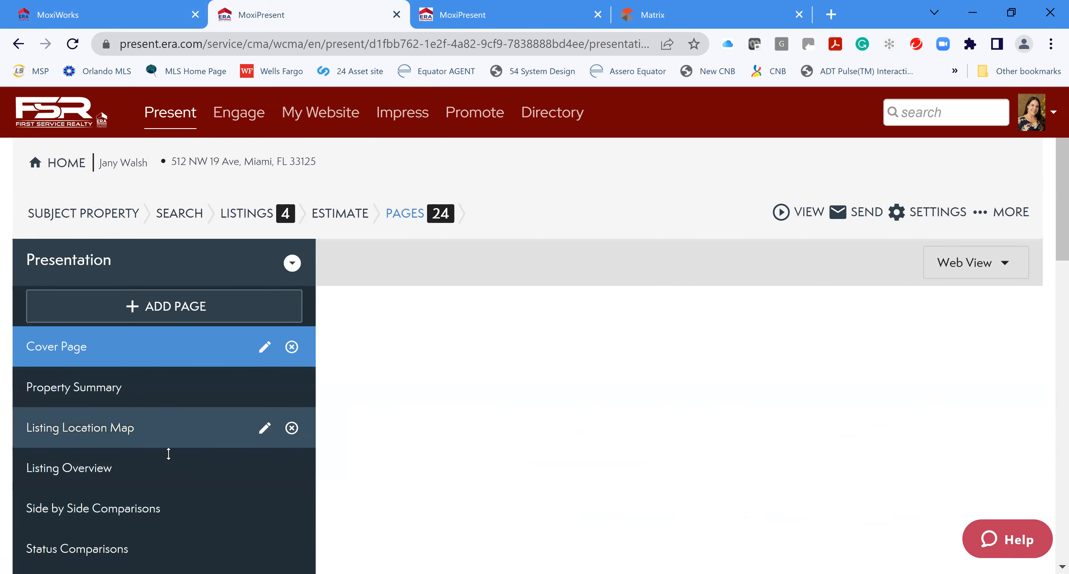
scroll(226, 459, down, 2)
scroll(220, 450, down, 2)
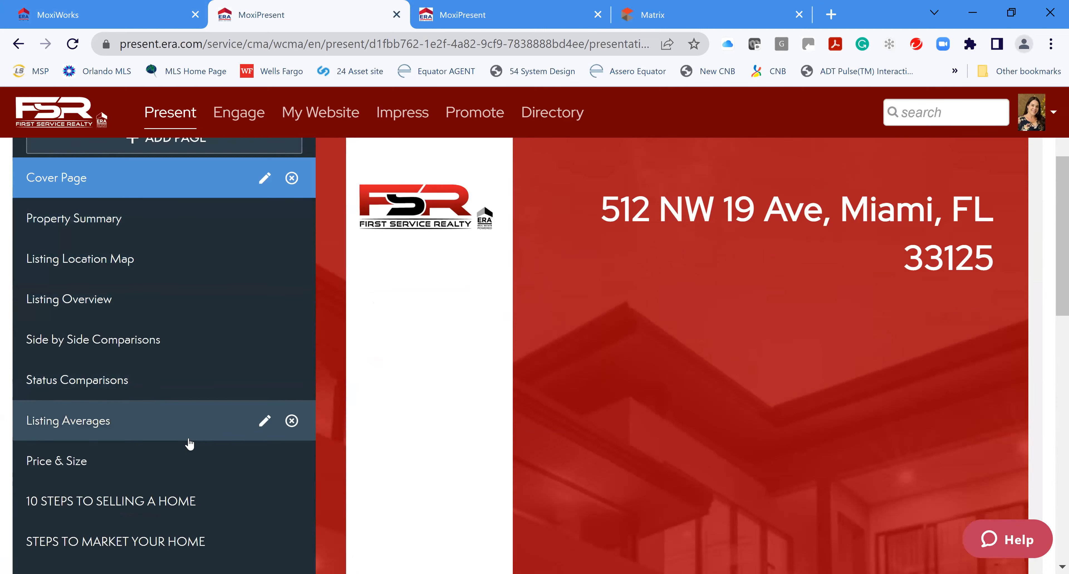
scroll(189, 443, down, 6)
scroll(198, 368, up, 2)
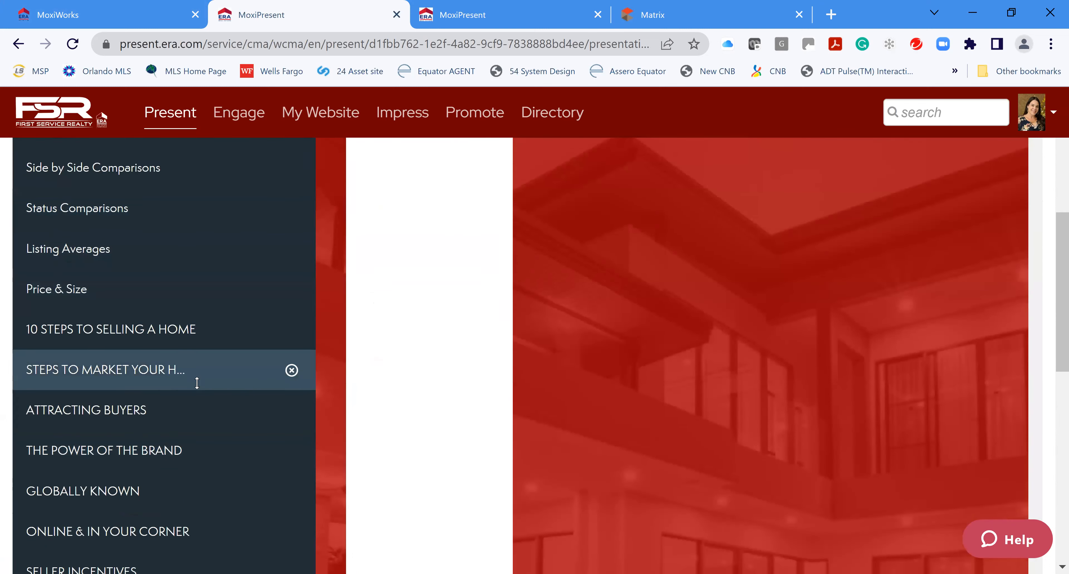
scroll(198, 494, down, 5)
scroll(197, 500, up, 10)
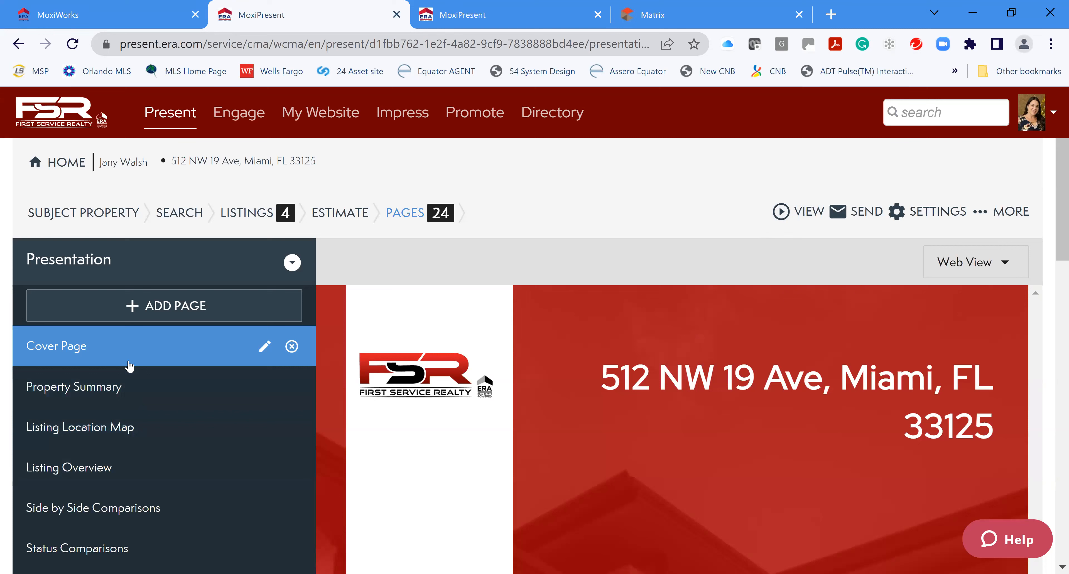
Start a new page with Add Page > Create New > Build Page and browse its layouts
click(168, 309)
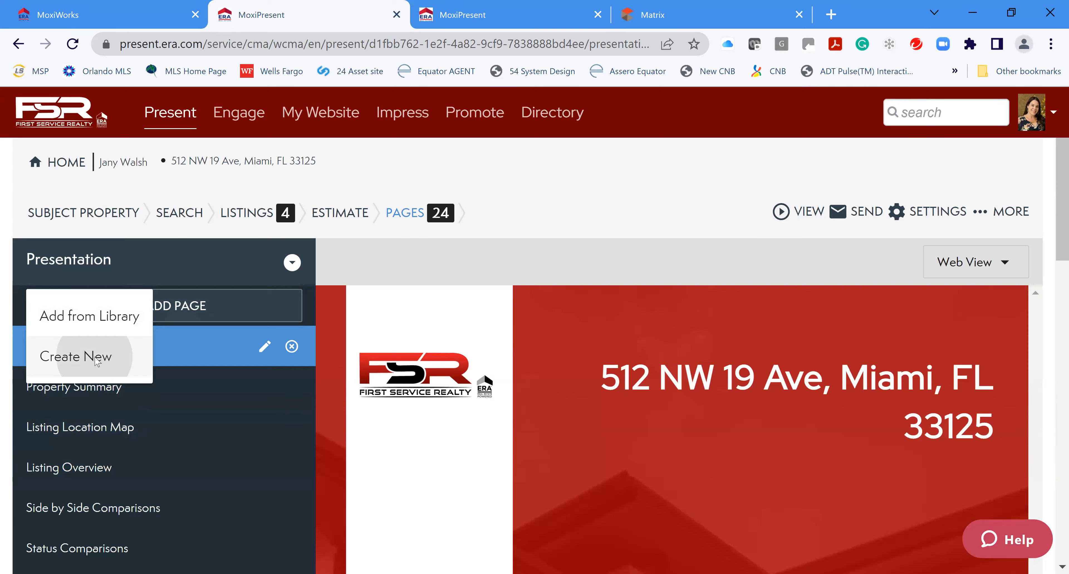
click(96, 360)
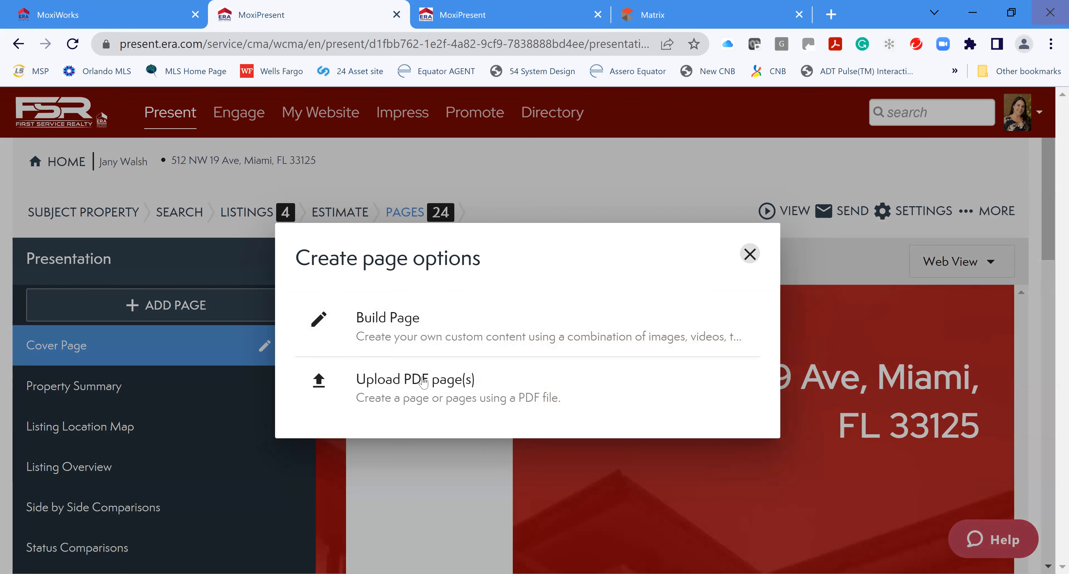
click(390, 317)
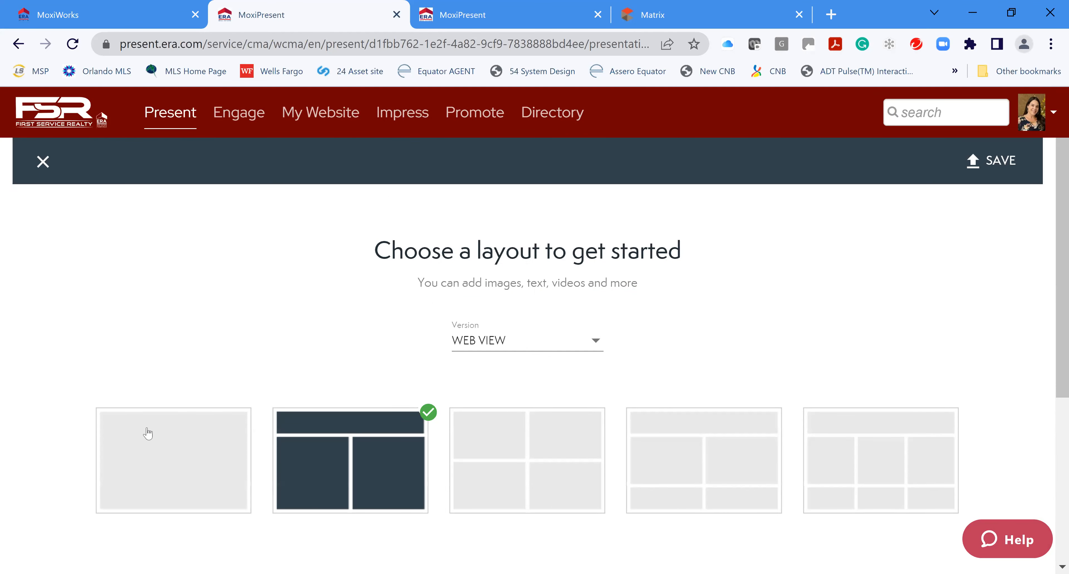
scroll(900, 340, down, 1)
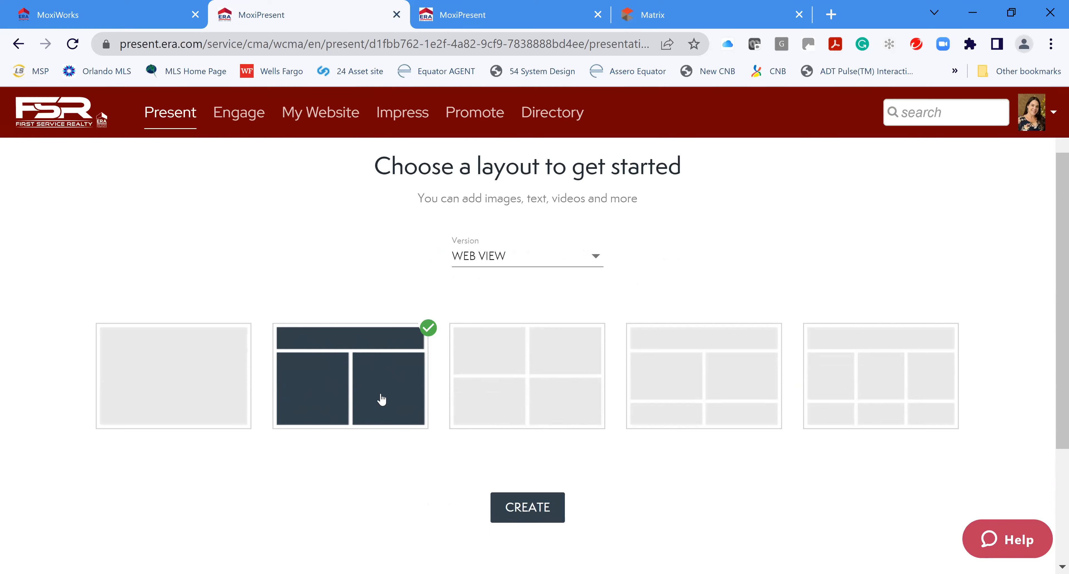
Create the heading-over-two-columns page and make its Your Neighborhood! heading XL Text
click(541, 523)
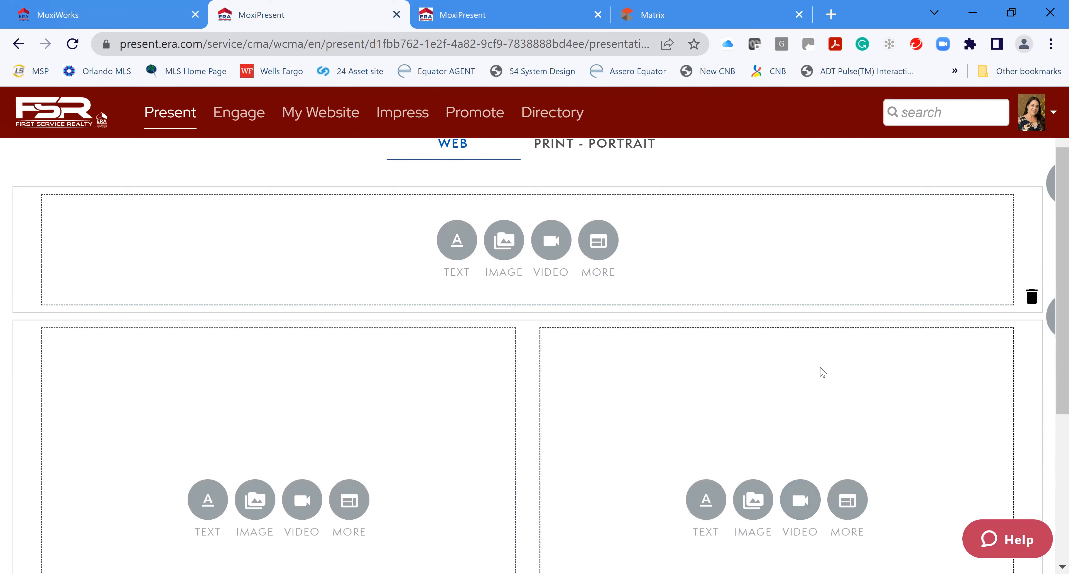
click(456, 243)
click(173, 206)
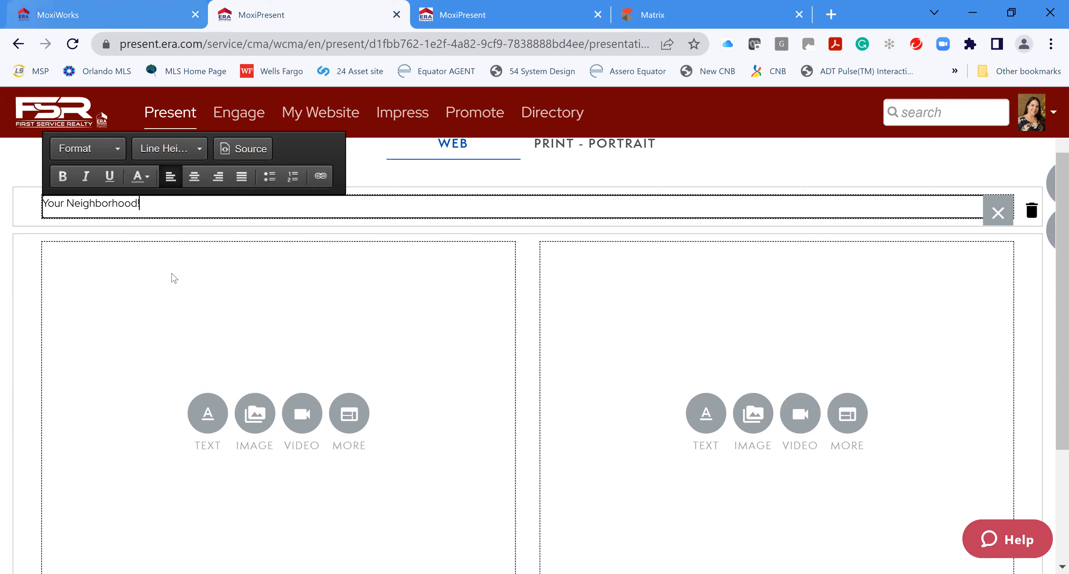
drag(60, 206, 22, 208)
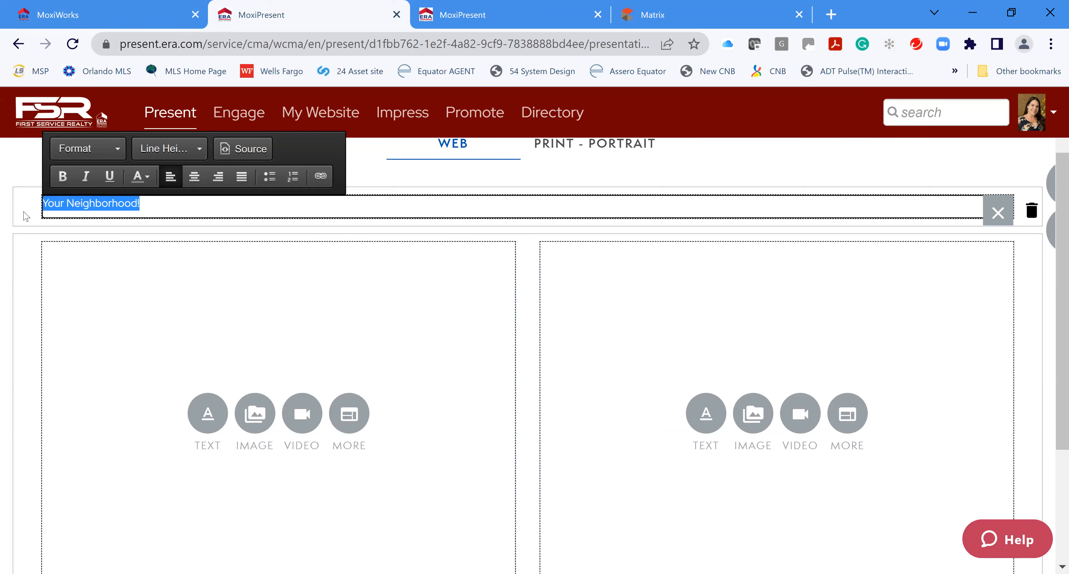
click(115, 150)
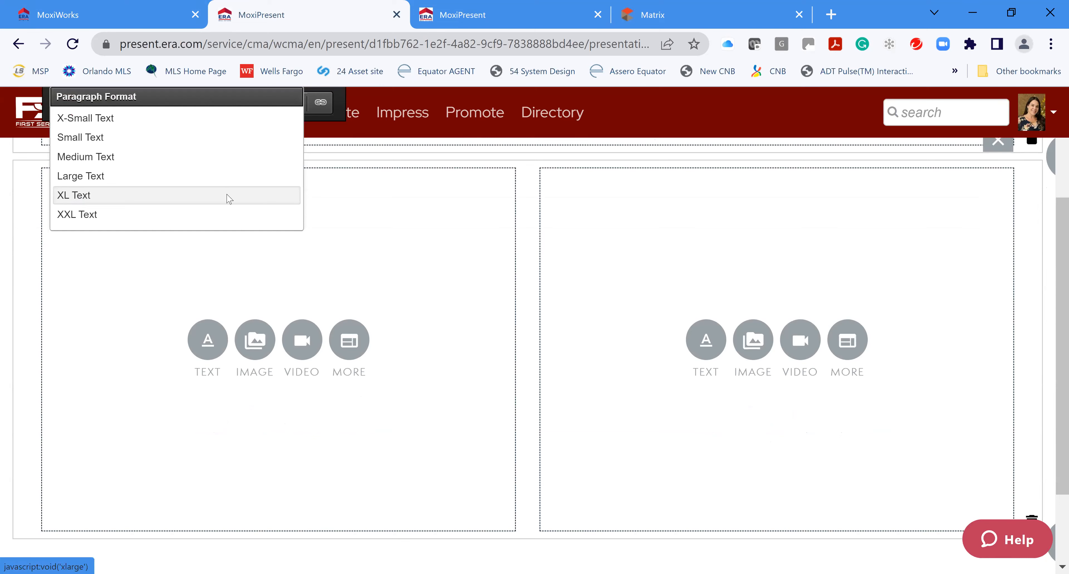
click(197, 240)
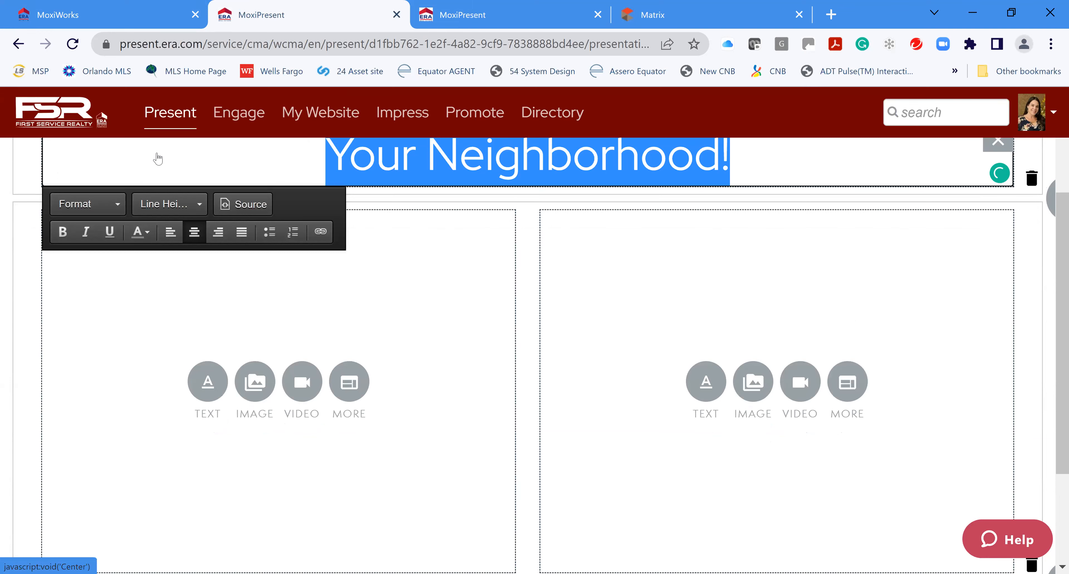
Color the Your Neighborhood! heading orange-red with the Text Color picker
scroll(554, 245, down, 3)
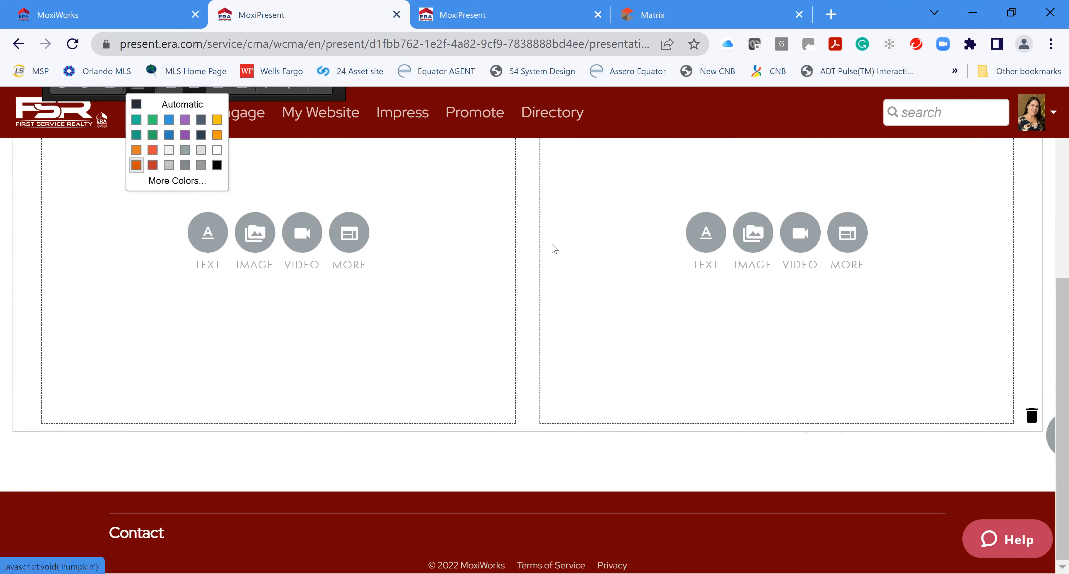
scroll(470, 303, up, 5)
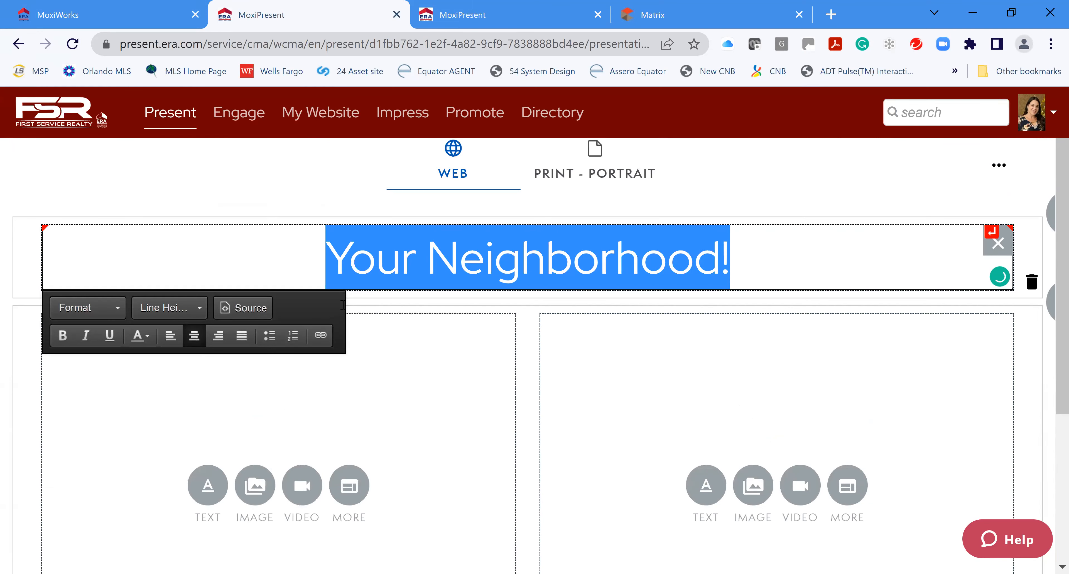
click(148, 340)
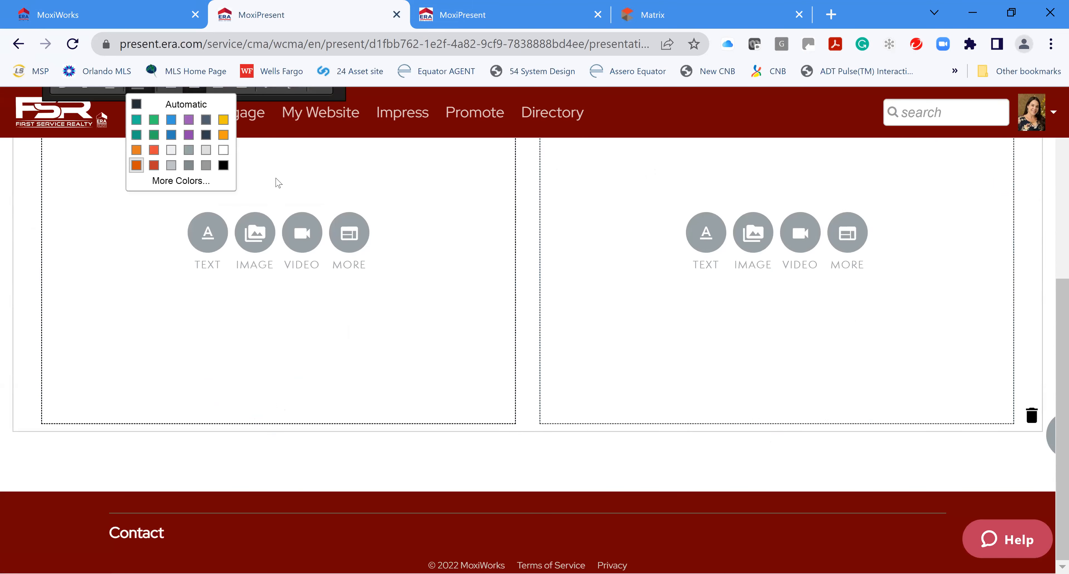
scroll(470, 238, up, 7)
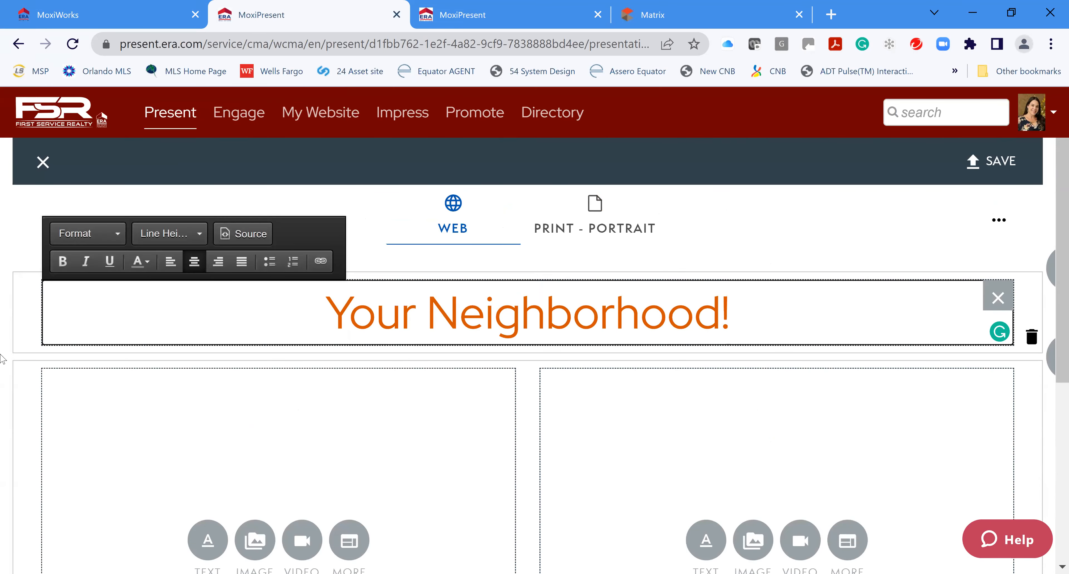
drag(735, 303, 222, 294)
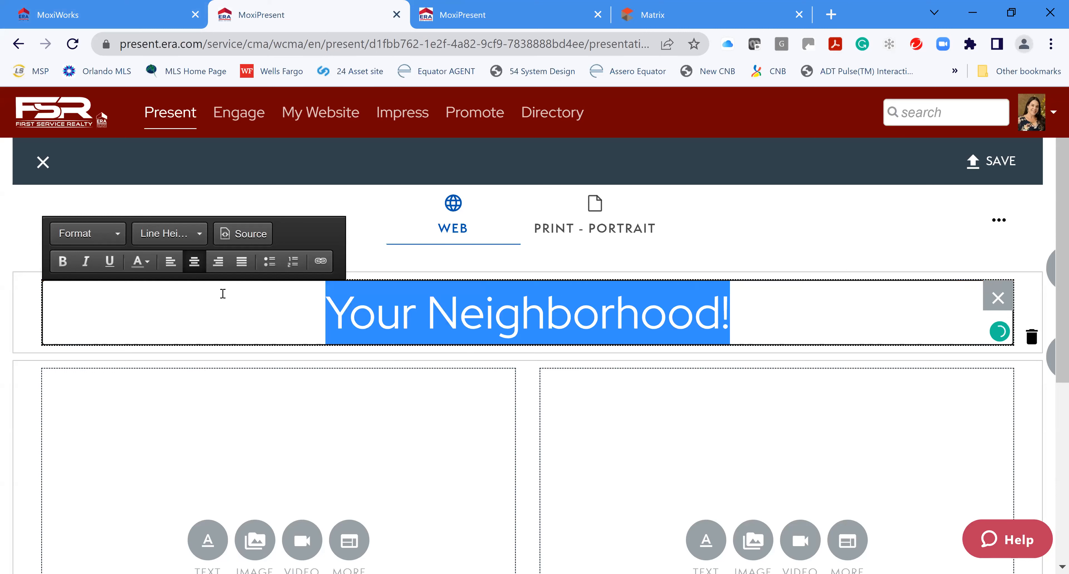
click(143, 262)
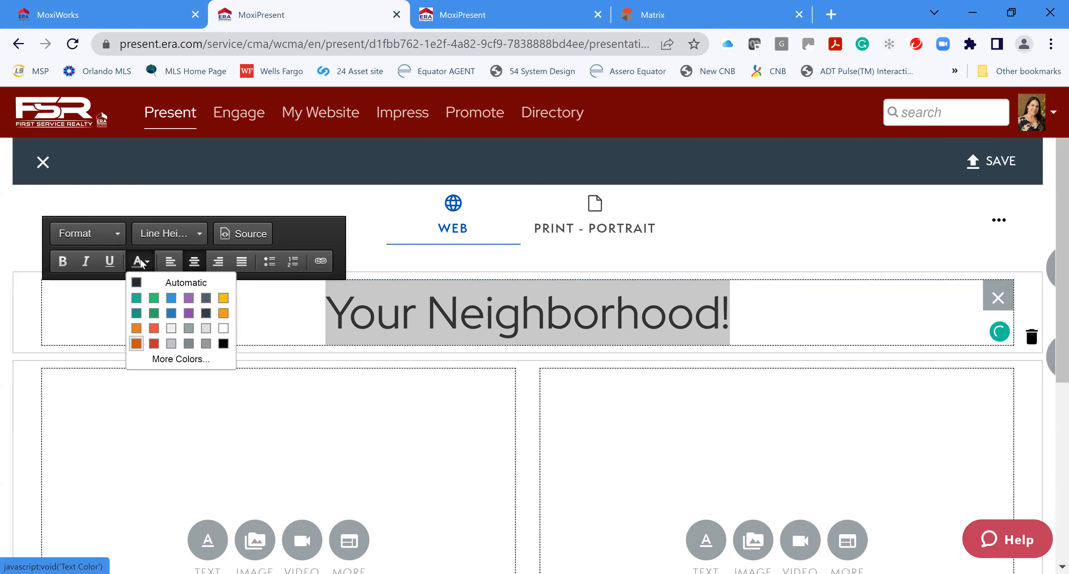
click(153, 343)
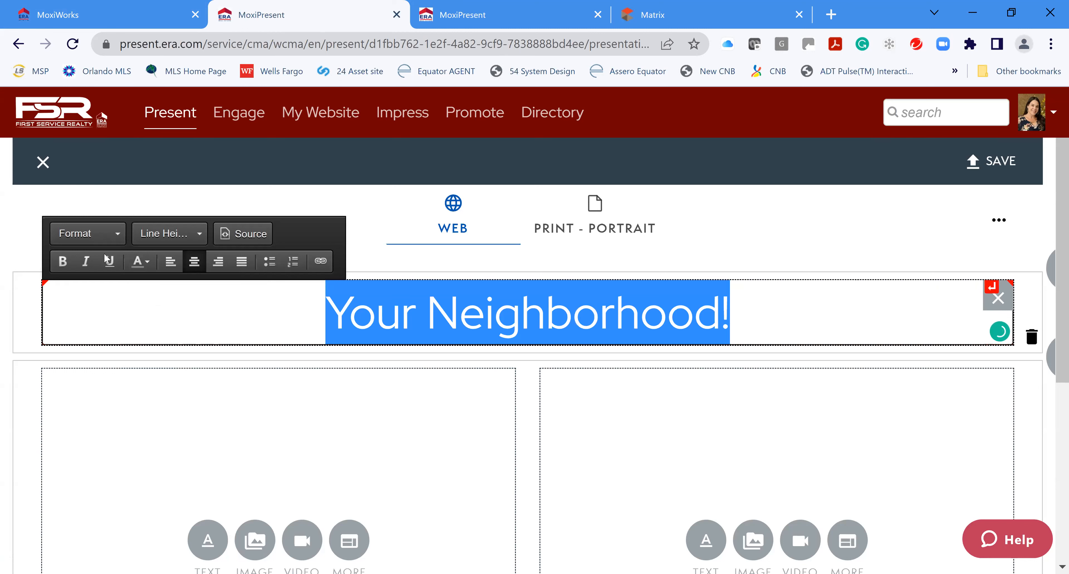
click(805, 311)
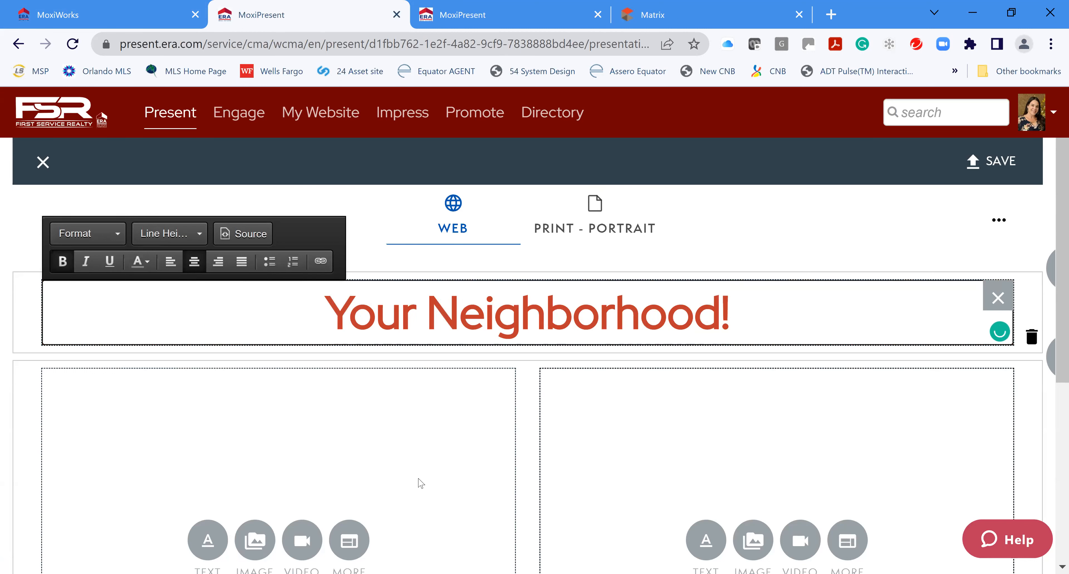
scroll(423, 464, down, 5)
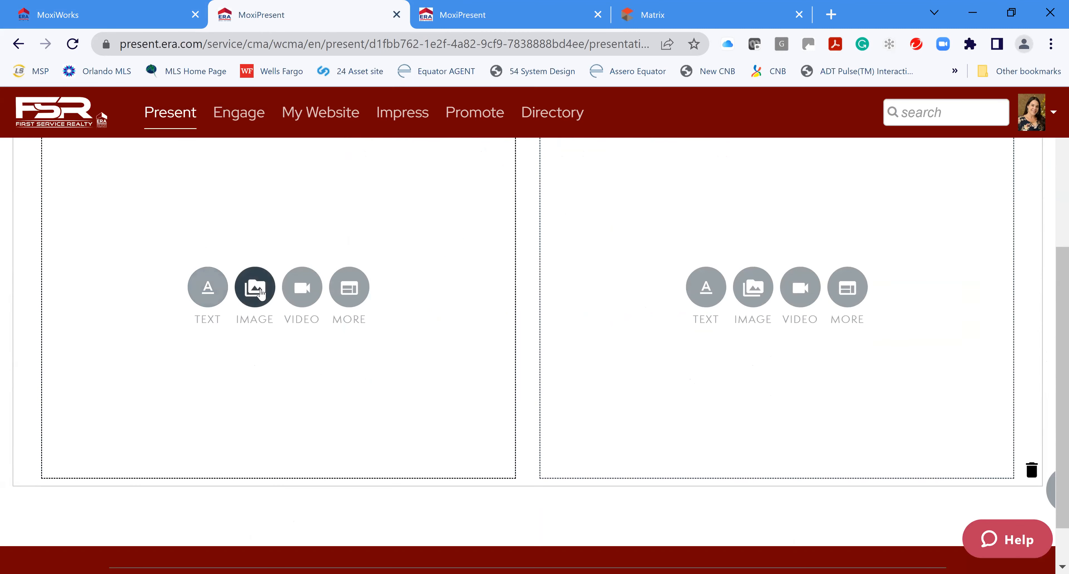
Open the Add Video dialog for the left column, then open a new browser tab
click(302, 296)
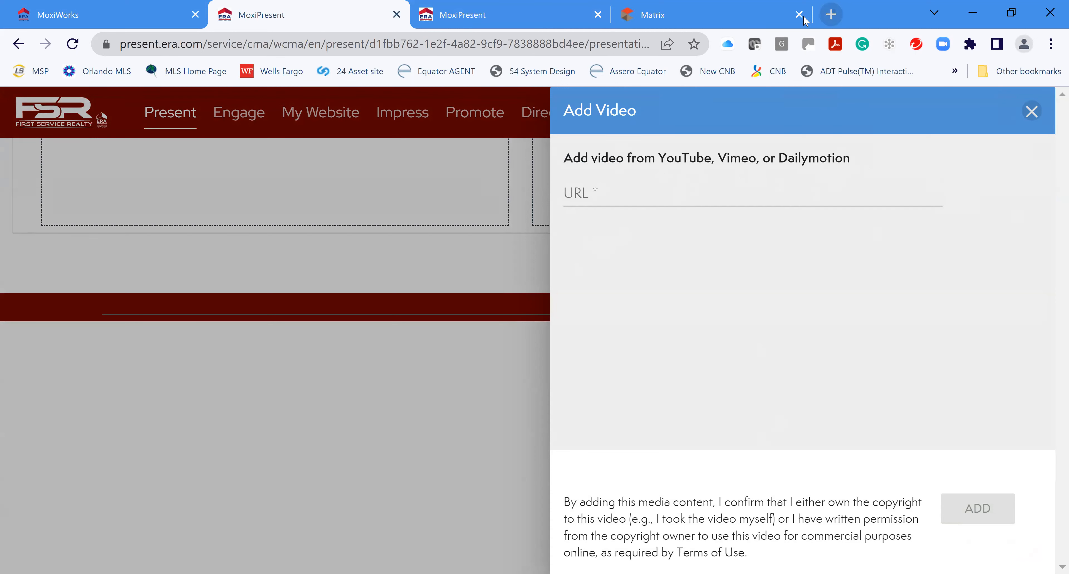
click(831, 15)
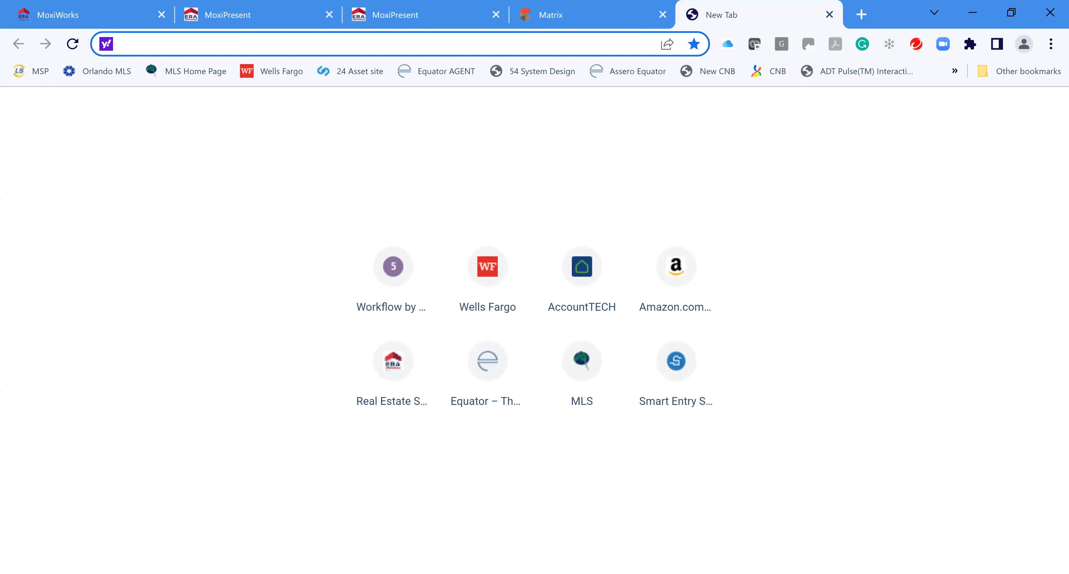
Search the web for 'youtube' and go to the YouTube site
text(youtube)
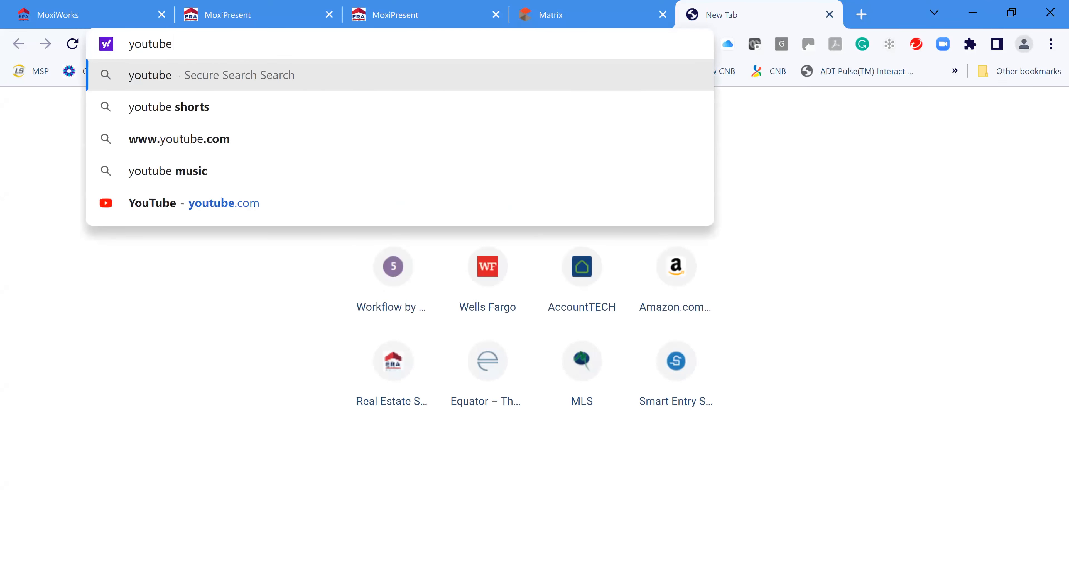
key(Return)
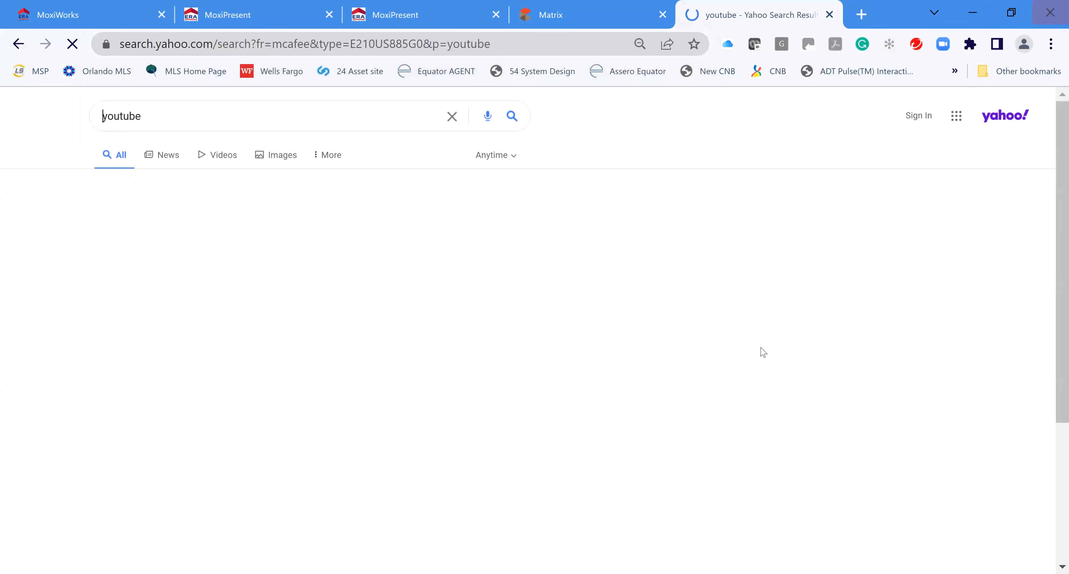
click(121, 235)
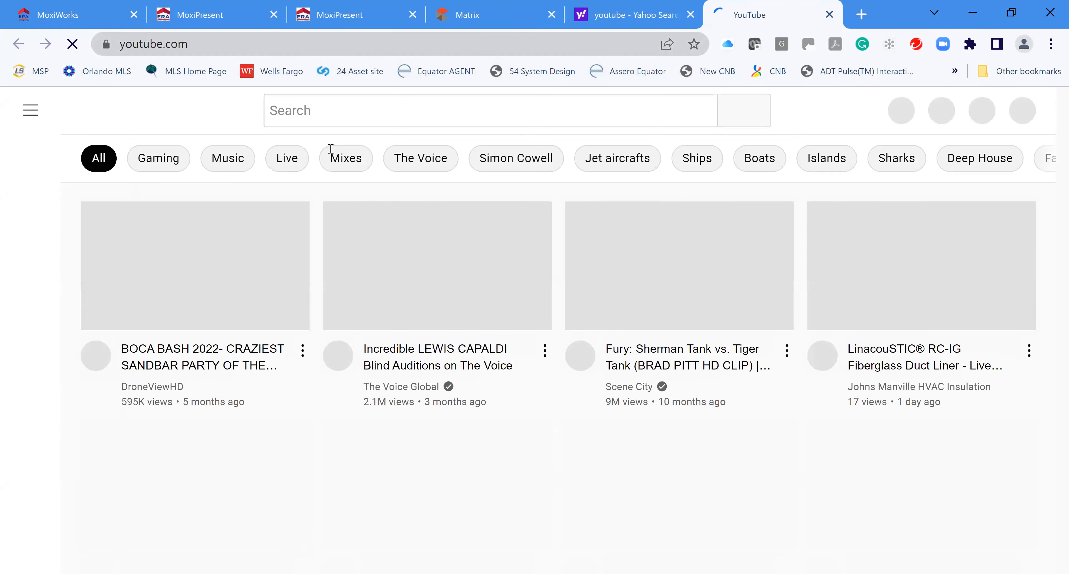
Search YouTube for 'West Kendall Area'
click(274, 110)
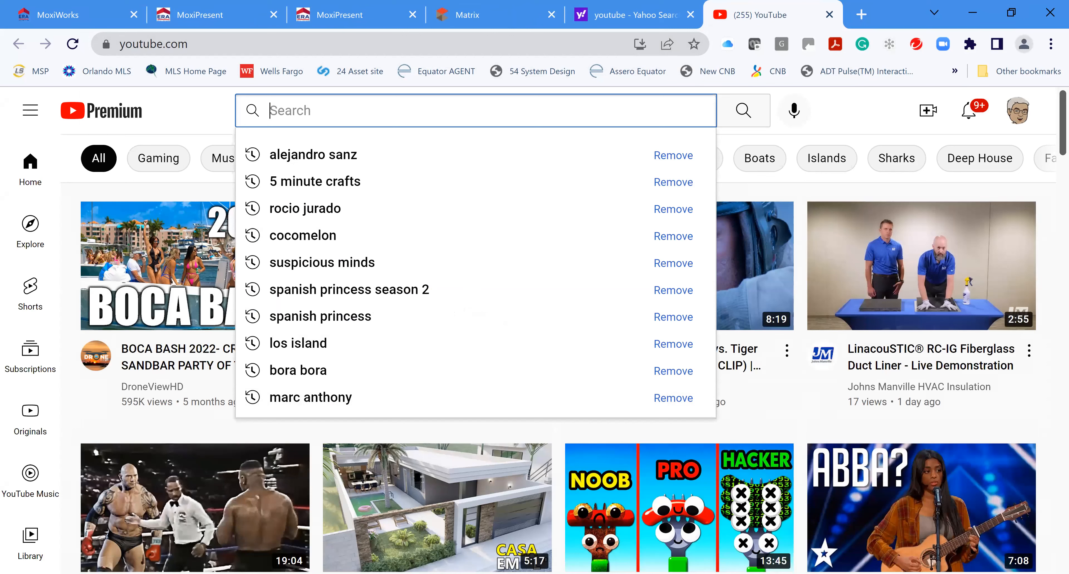
text(Wes)
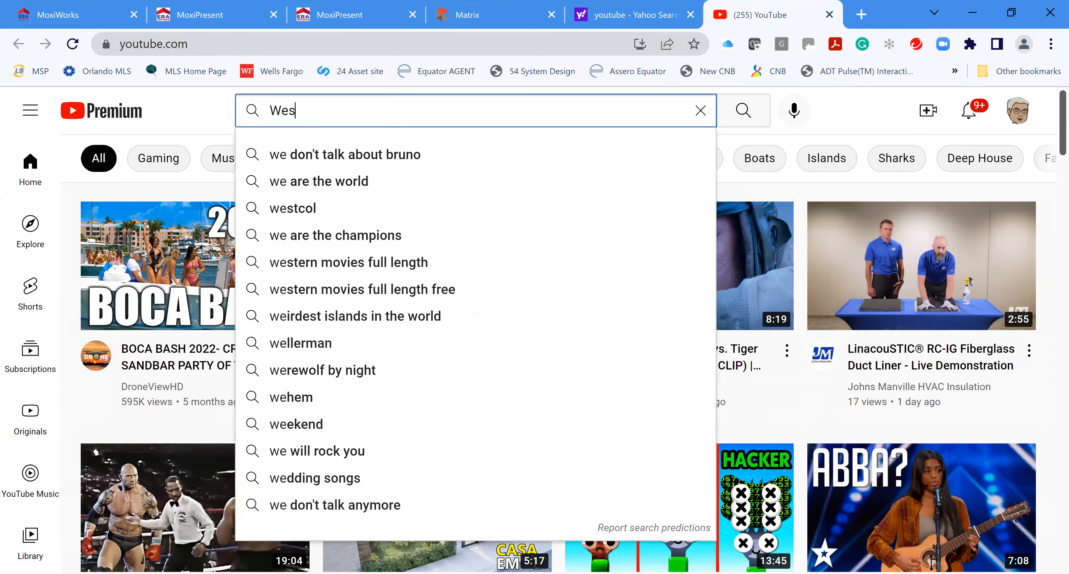
text(t Kendall )
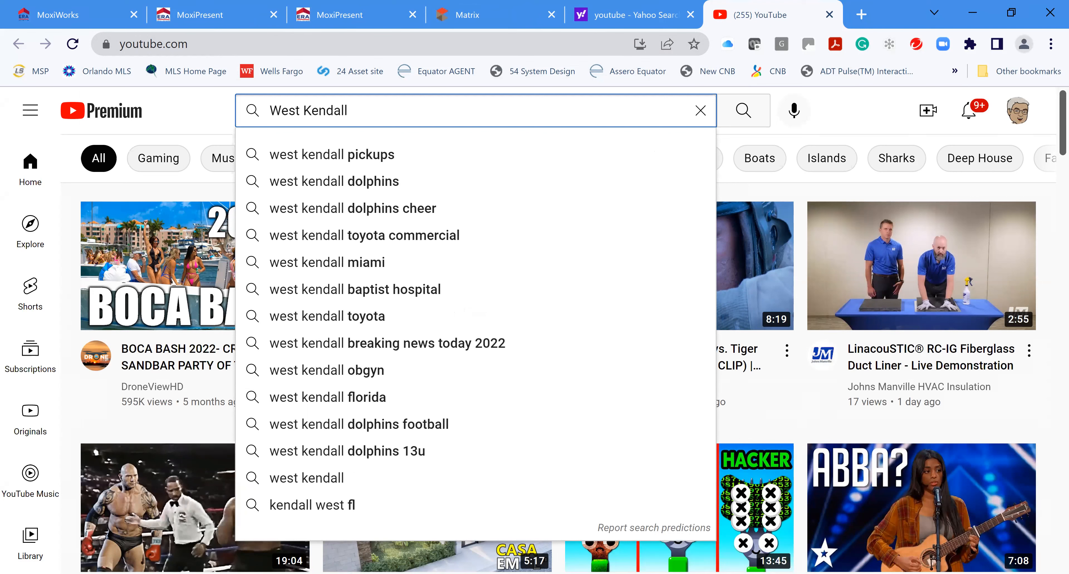
text(Area)
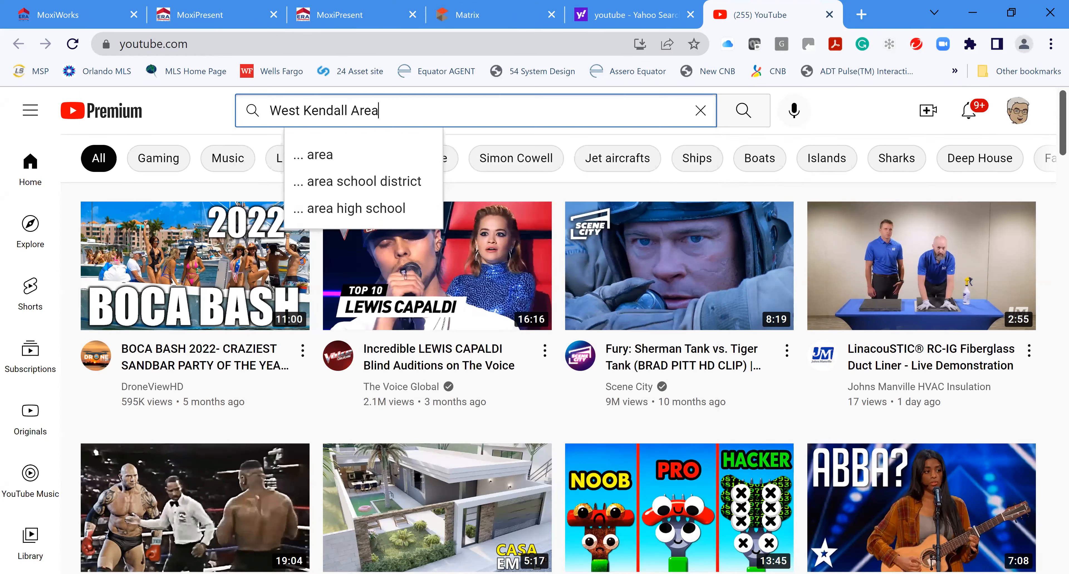
click(309, 161)
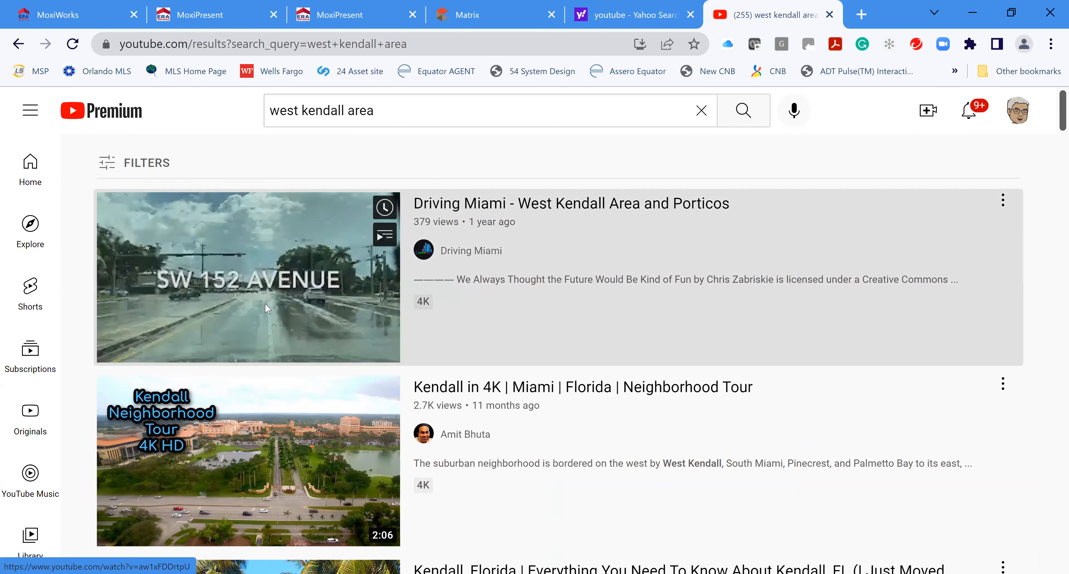
Play the 'Driving Miami - West Kendall Area and Porticos' video with sound muted
click(611, 319)
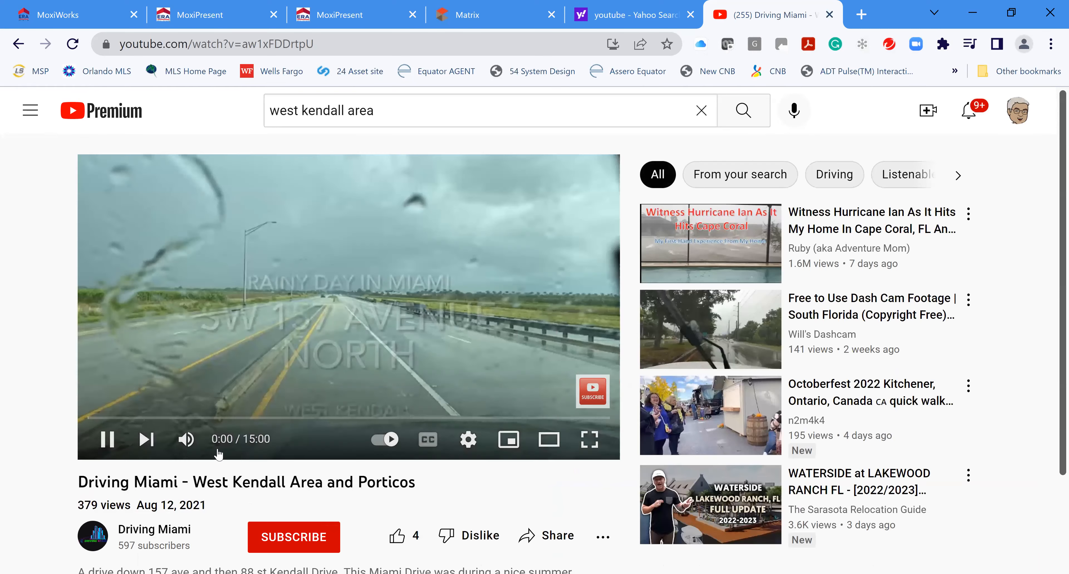
click(186, 439)
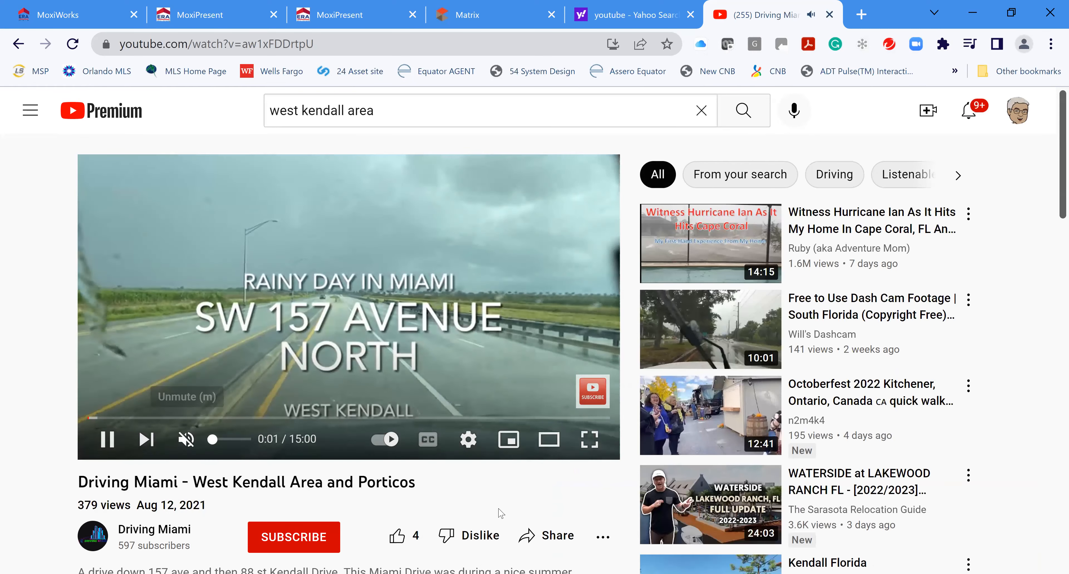
scroll(541, 459, down, 2)
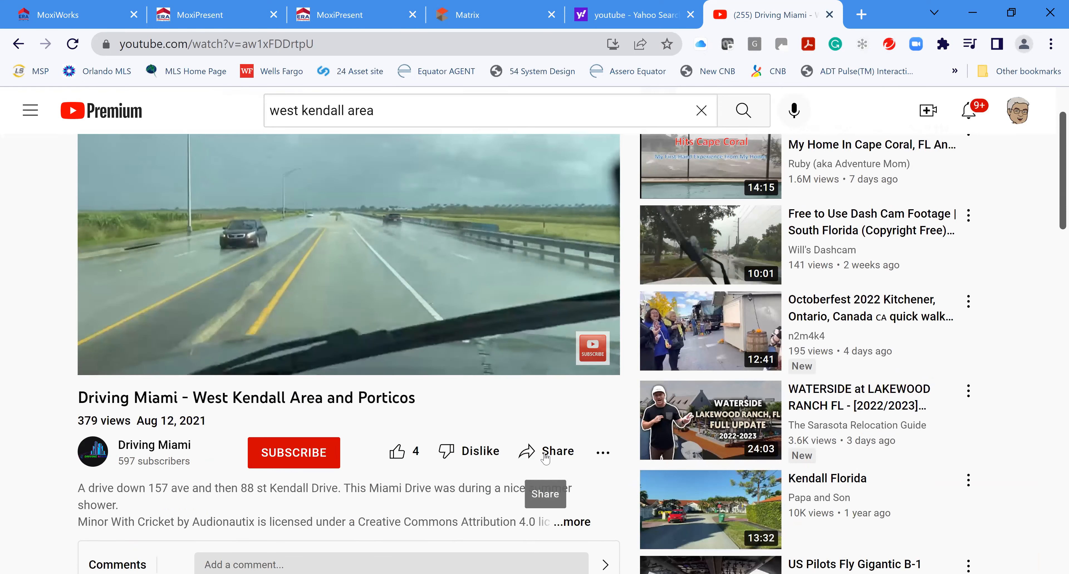
Copy the video's Share > Embed iframe code and return to the MoxiPresent tab
click(547, 452)
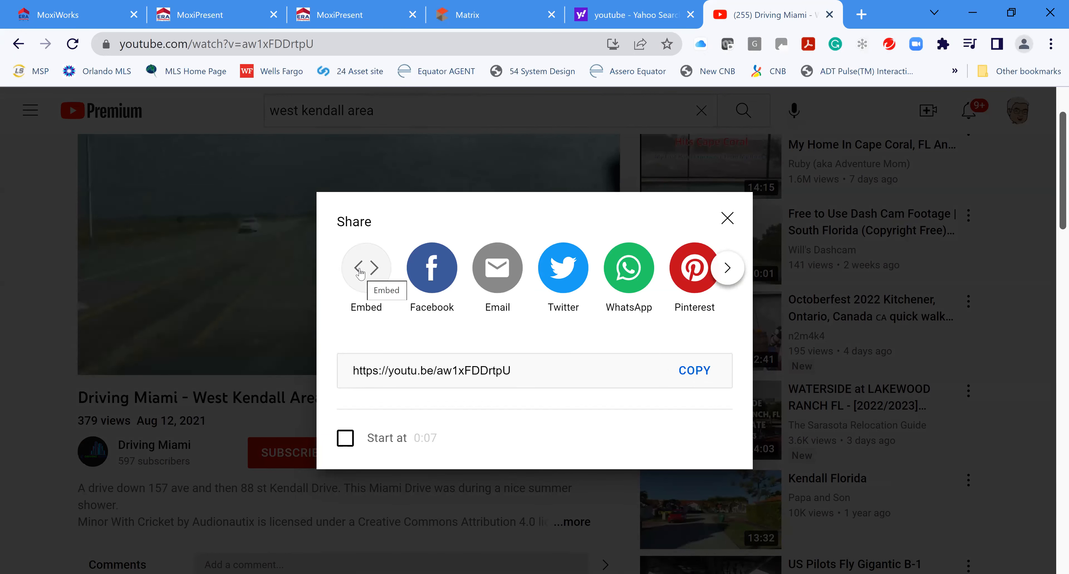
click(356, 276)
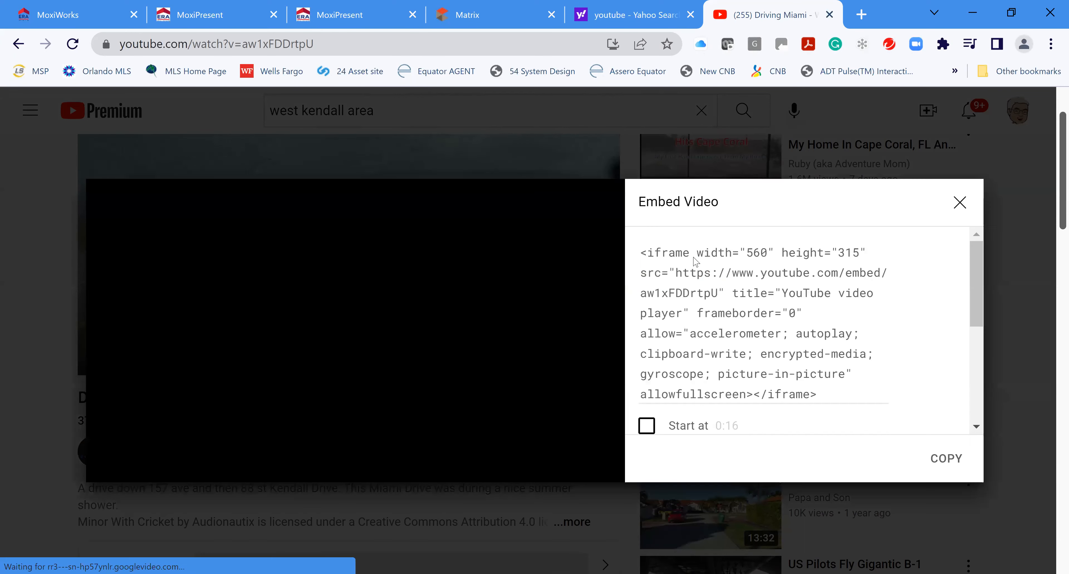
drag(641, 248, 868, 397)
click(950, 458)
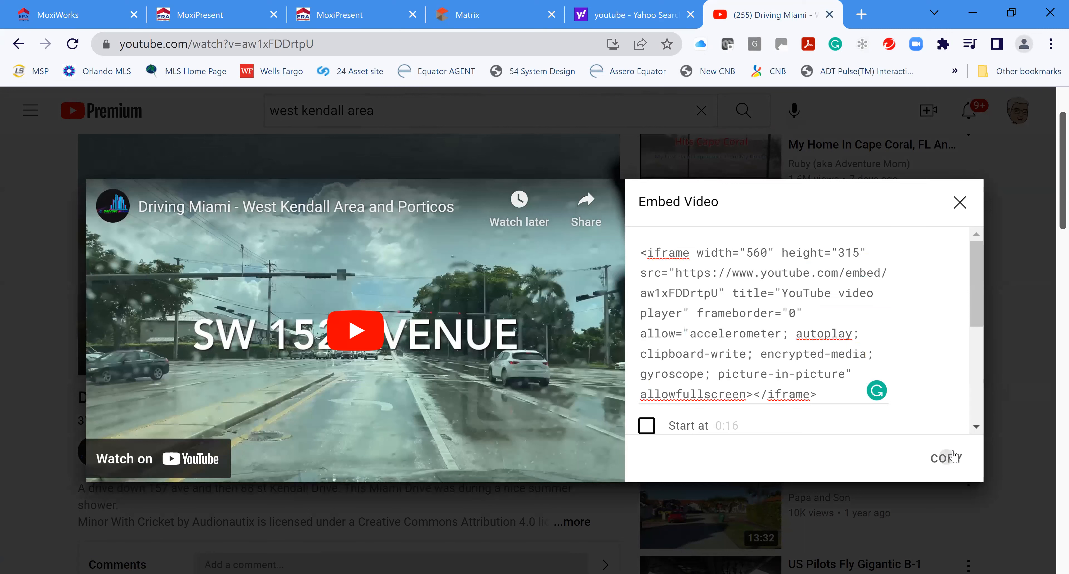
click(351, 16)
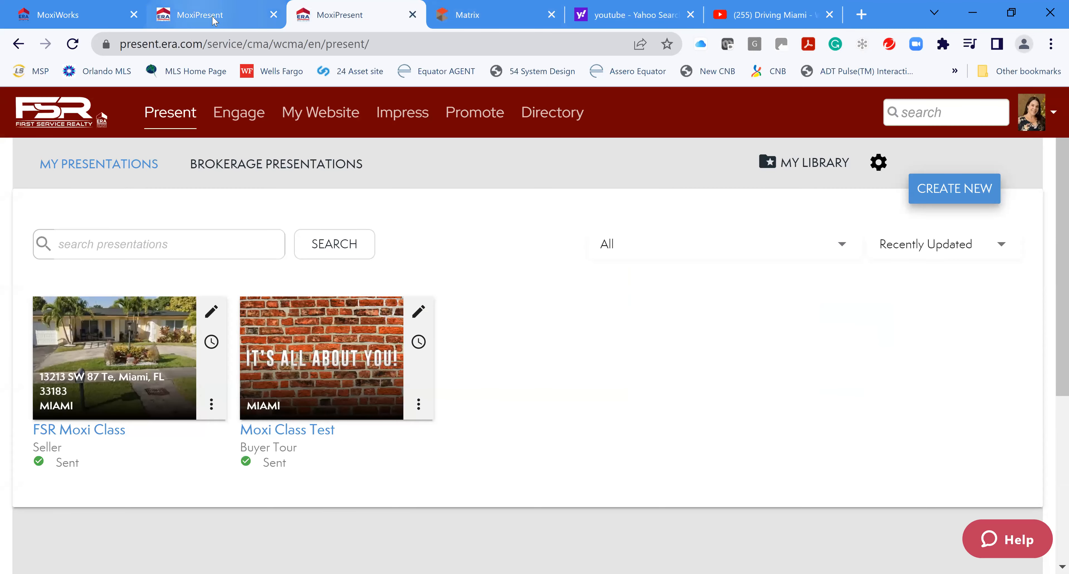
Paste the YouTube embed code as the video URL, which MoxiPresent rejects as invalid
click(197, 12)
click(619, 194)
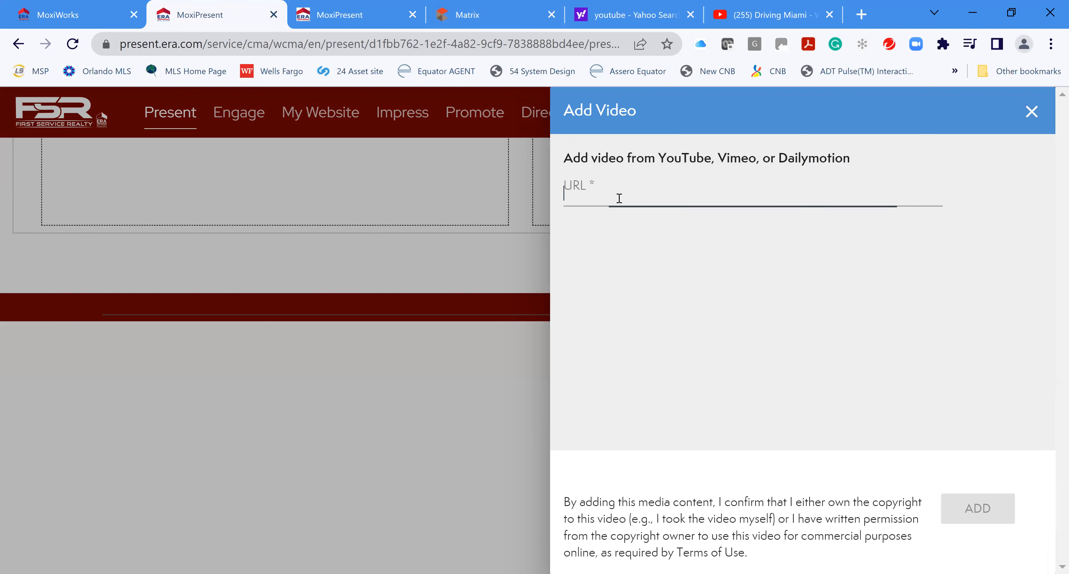
right_click(611, 196)
click(675, 320)
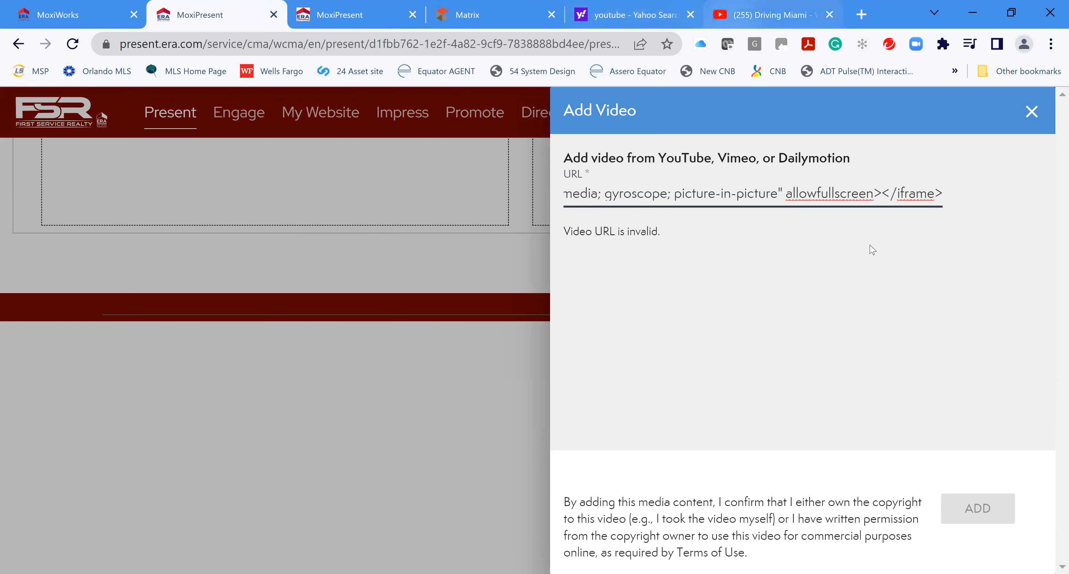
click(636, 15)
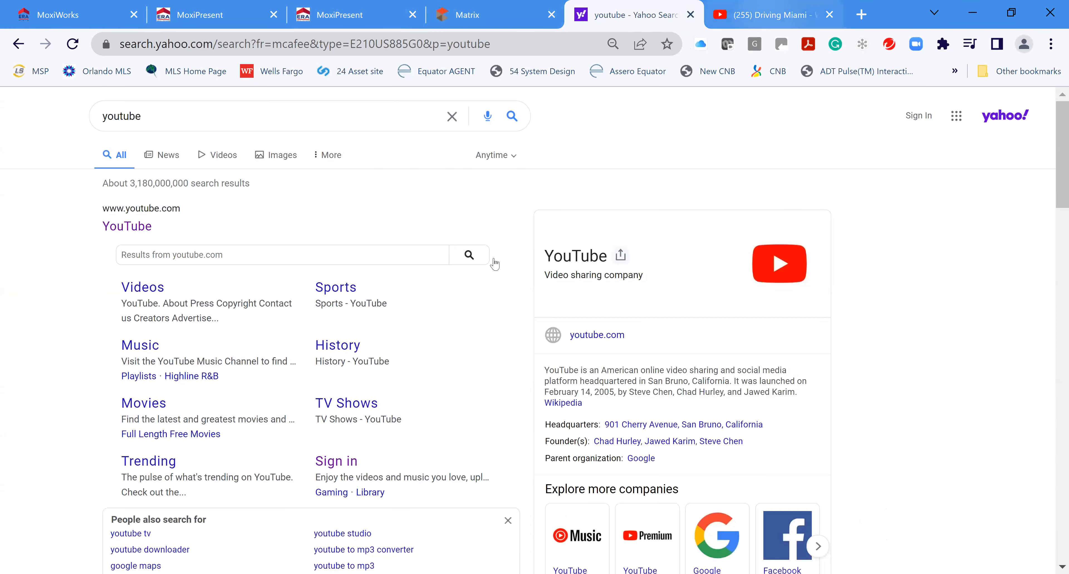
key(ctrl+Tab)
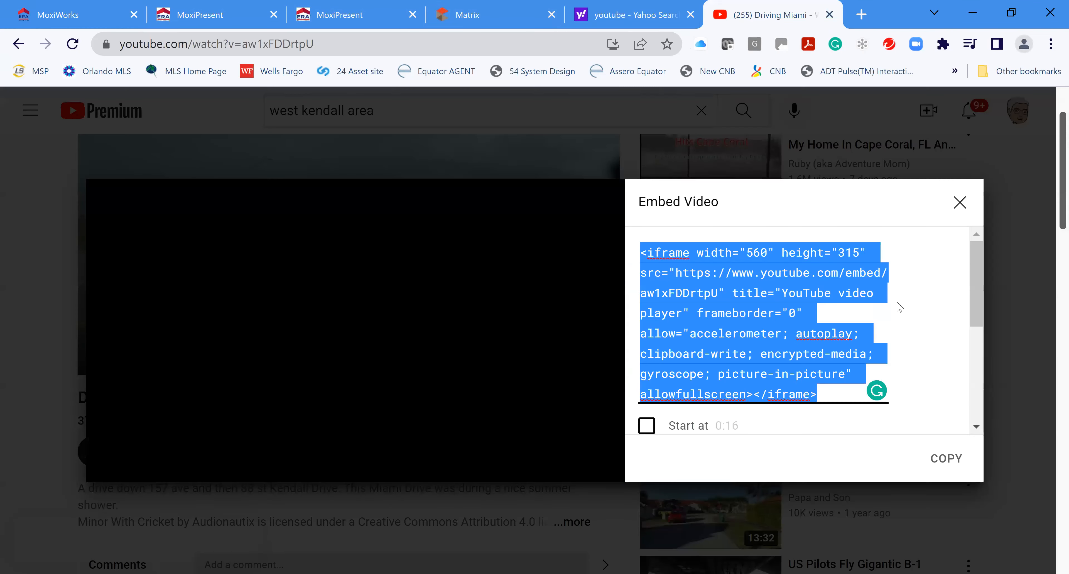
click(958, 203)
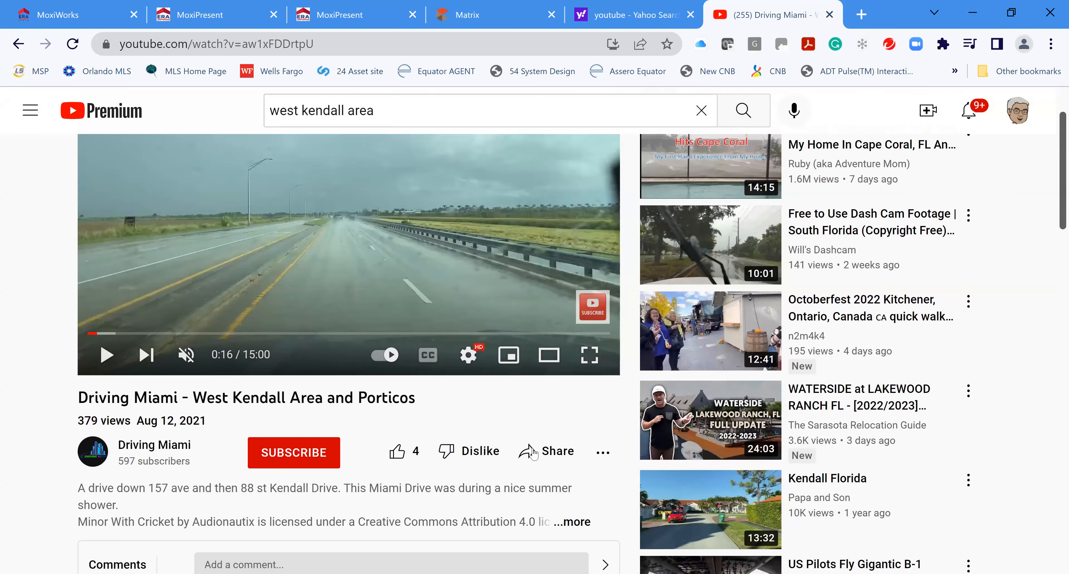
click(544, 457)
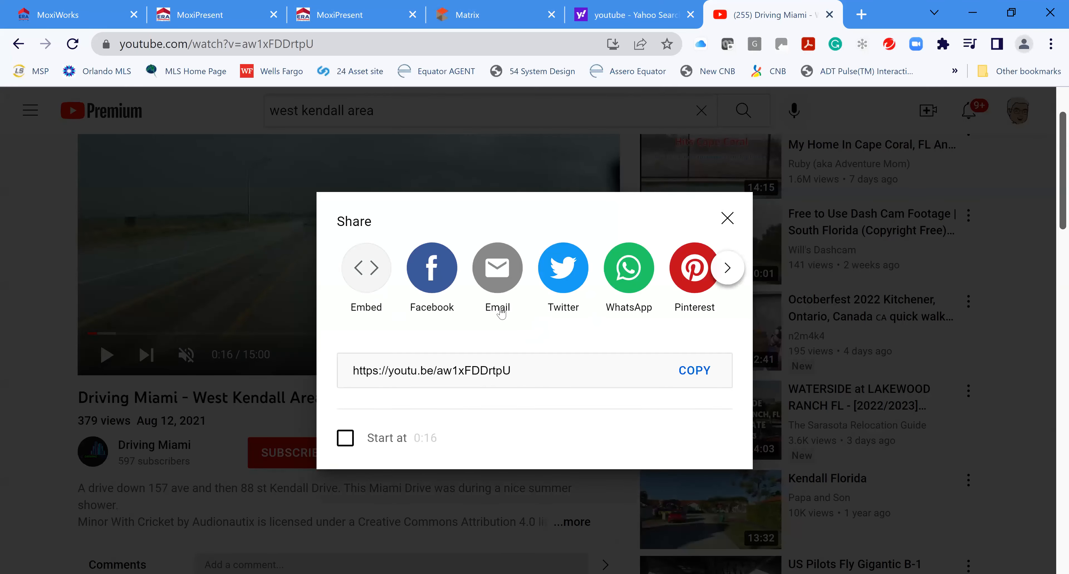
click(695, 371)
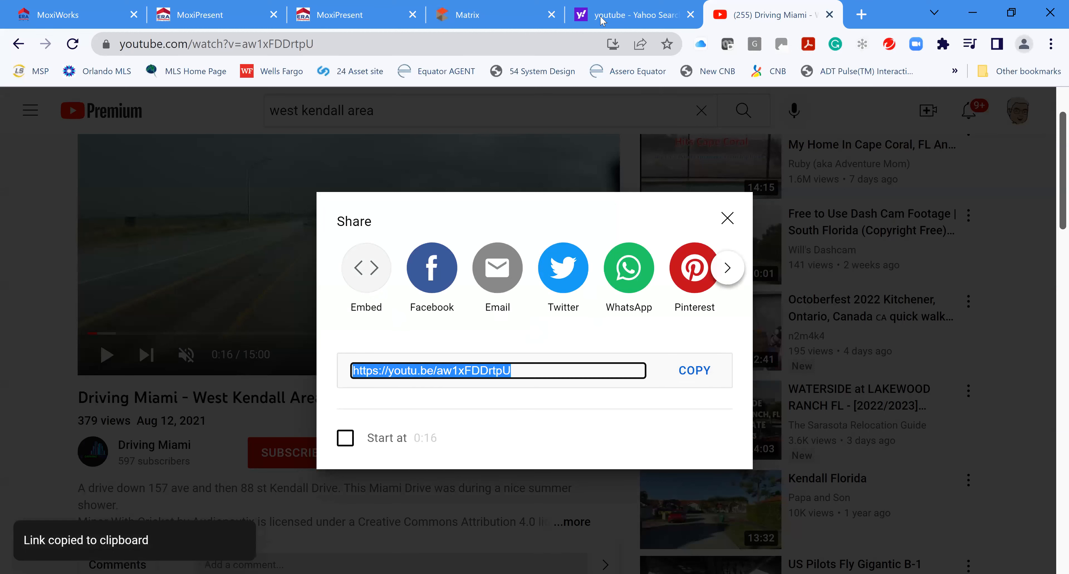
key(ctrl+2)
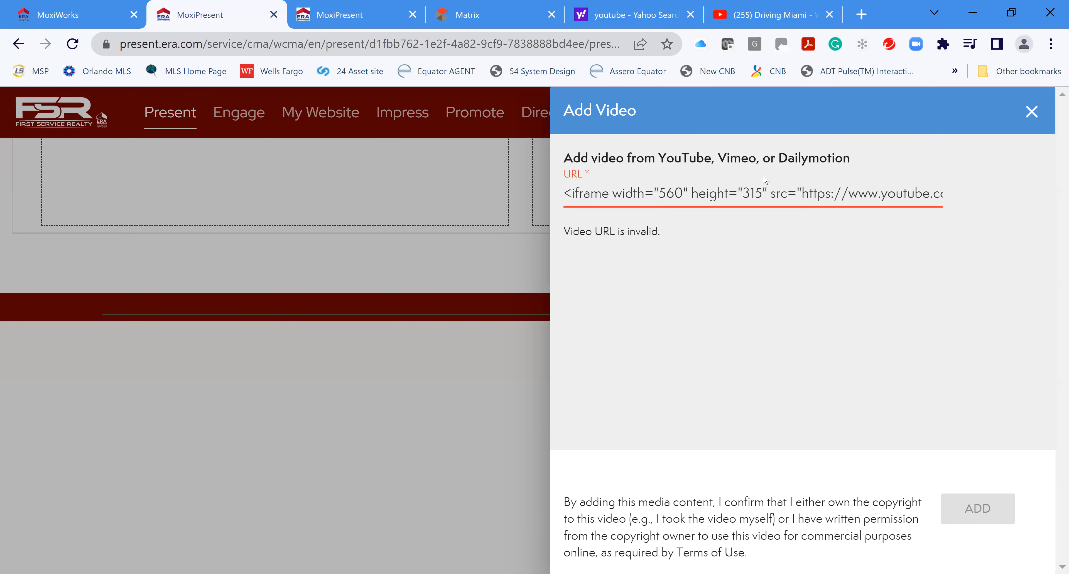
Add the youtu.be link as the left-column video, embedding 'Driving Miami - West Kendall Area and Porticos'
click(1031, 110)
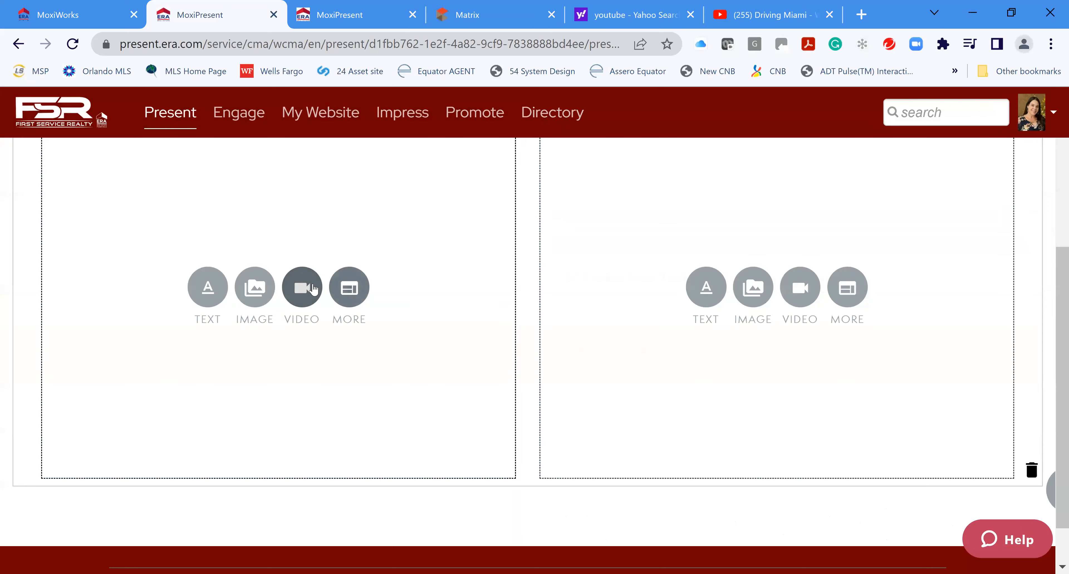
click(302, 287)
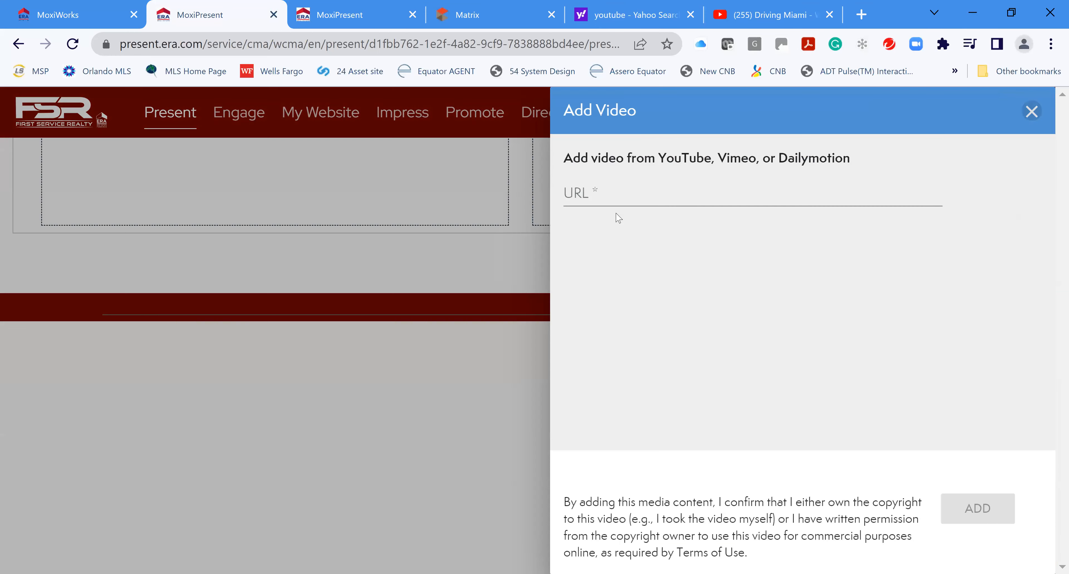
right_click(608, 190)
click(685, 318)
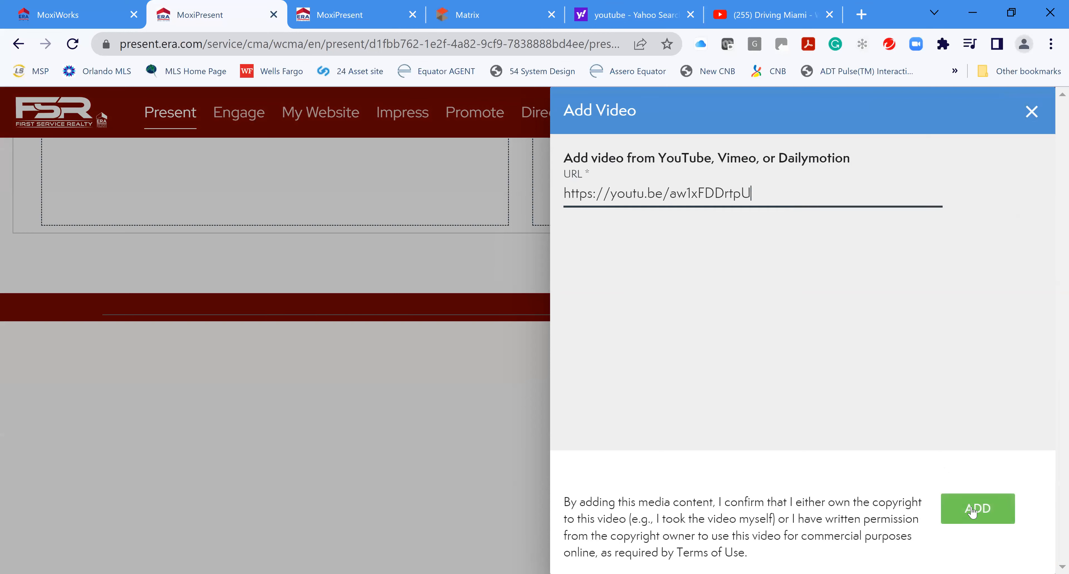
click(972, 513)
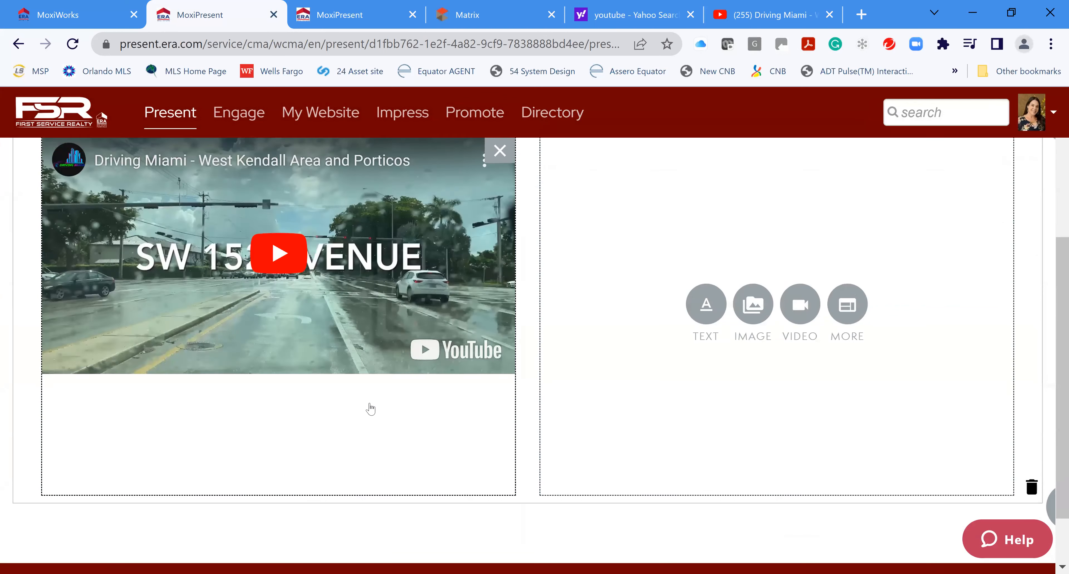
scroll(370, 408, up, 2)
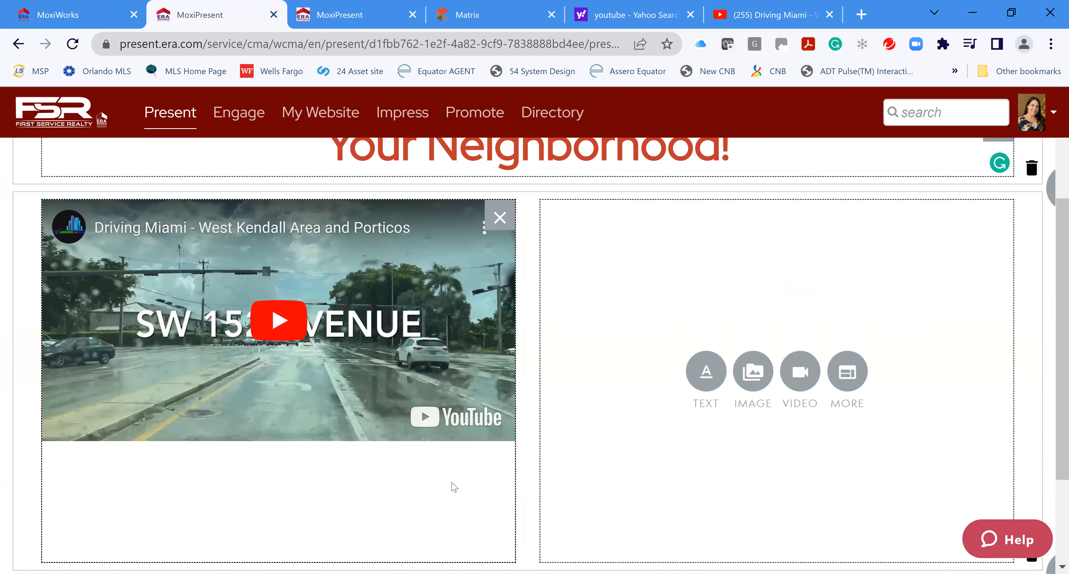
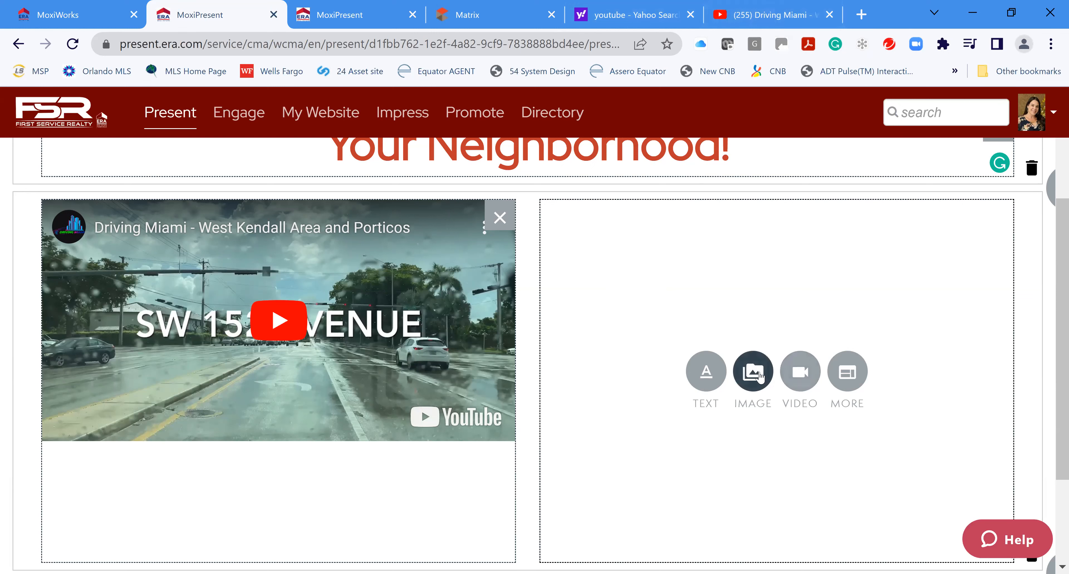
Upload the Presentation House photo from the Desktop into the empty box beside the Driving Miami video
click(855, 378)
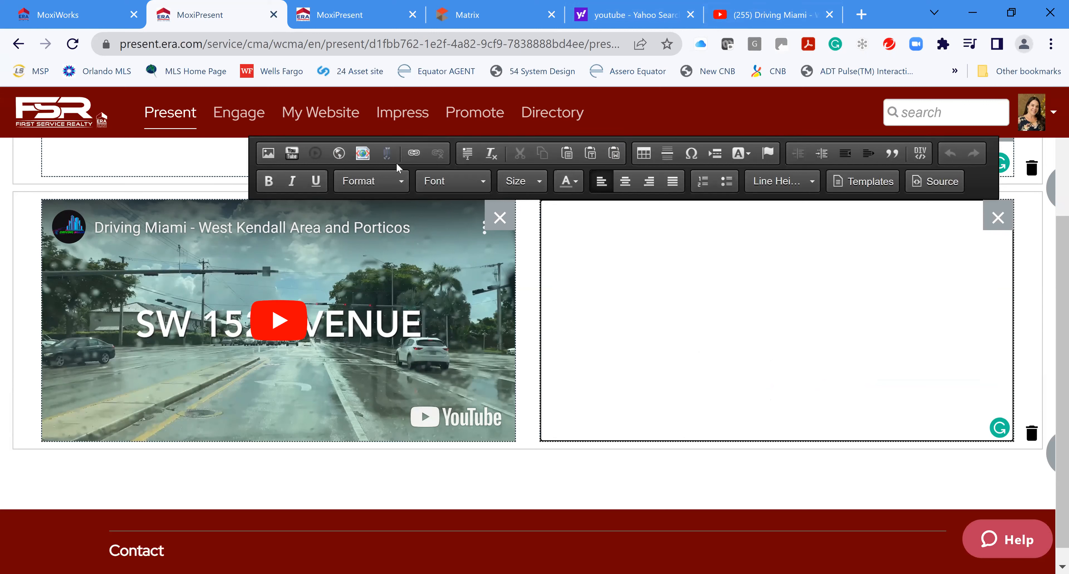
click(993, 220)
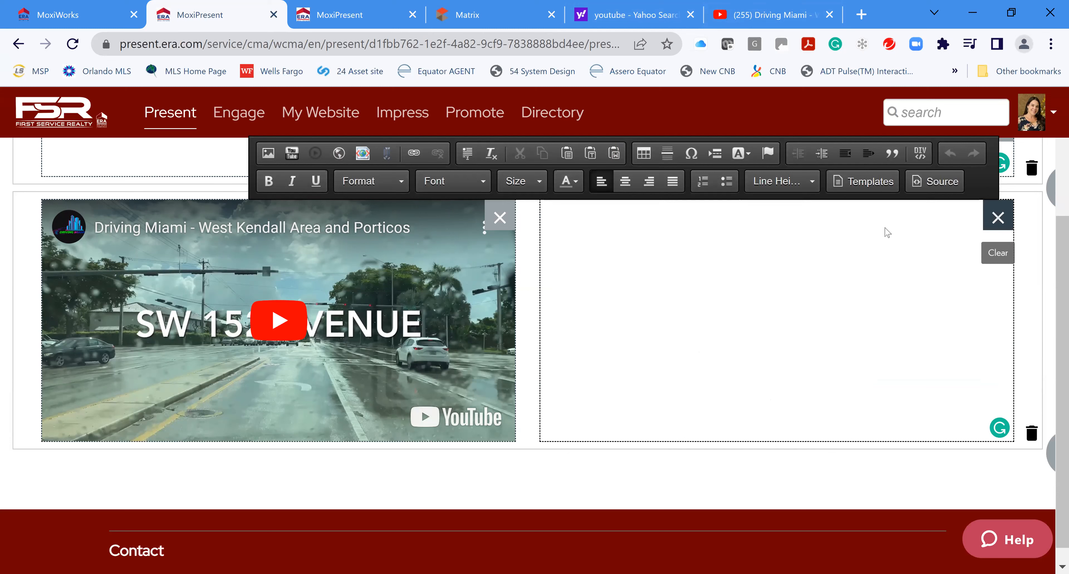
click(767, 370)
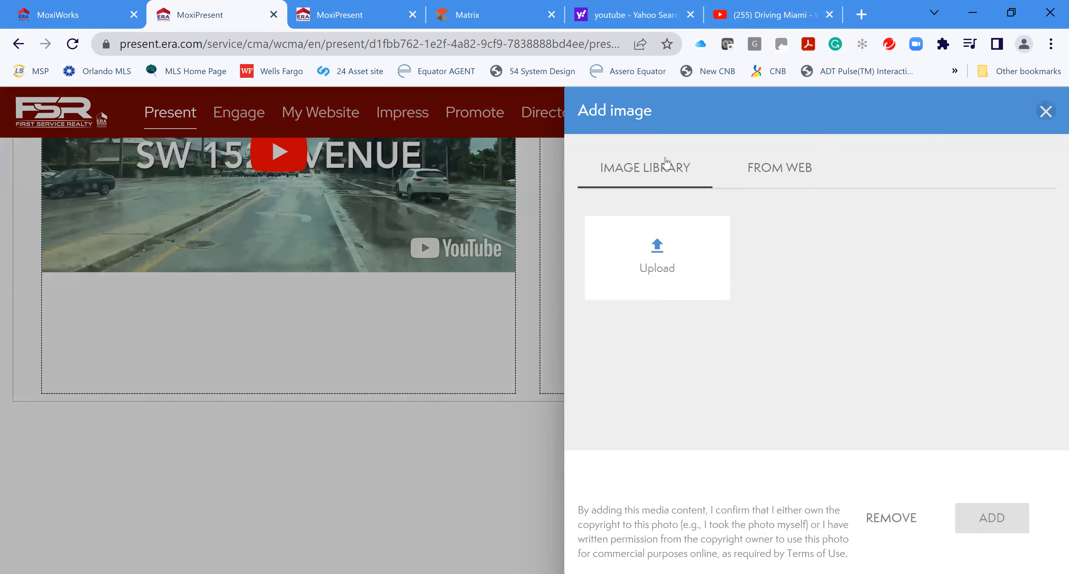
click(660, 266)
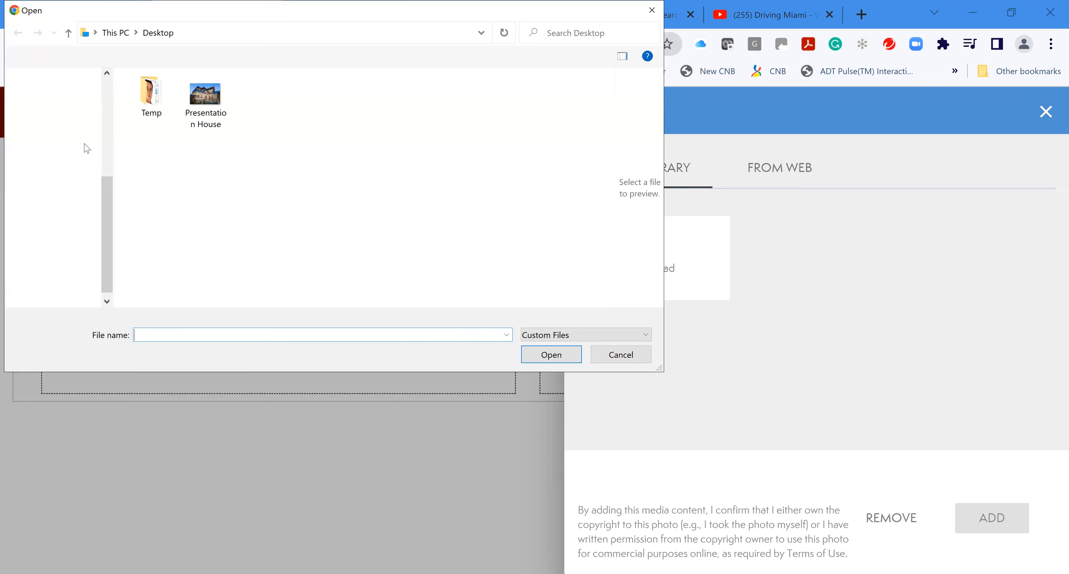
click(206, 99)
click(561, 358)
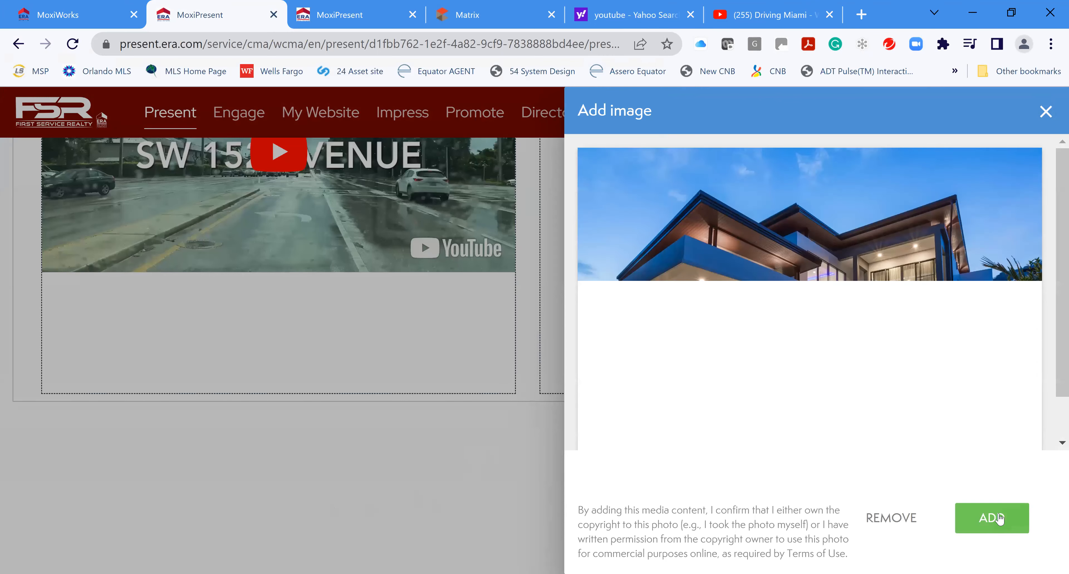
click(998, 519)
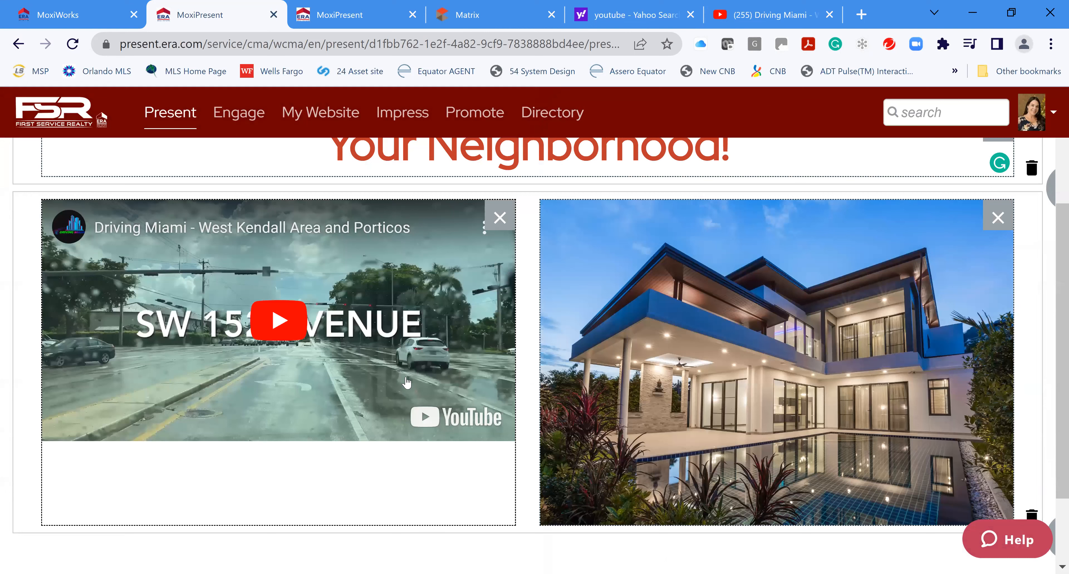
Save the Your Neighborhood page as the custom page 'West Kendall Tour'
mouse_move(874, 404)
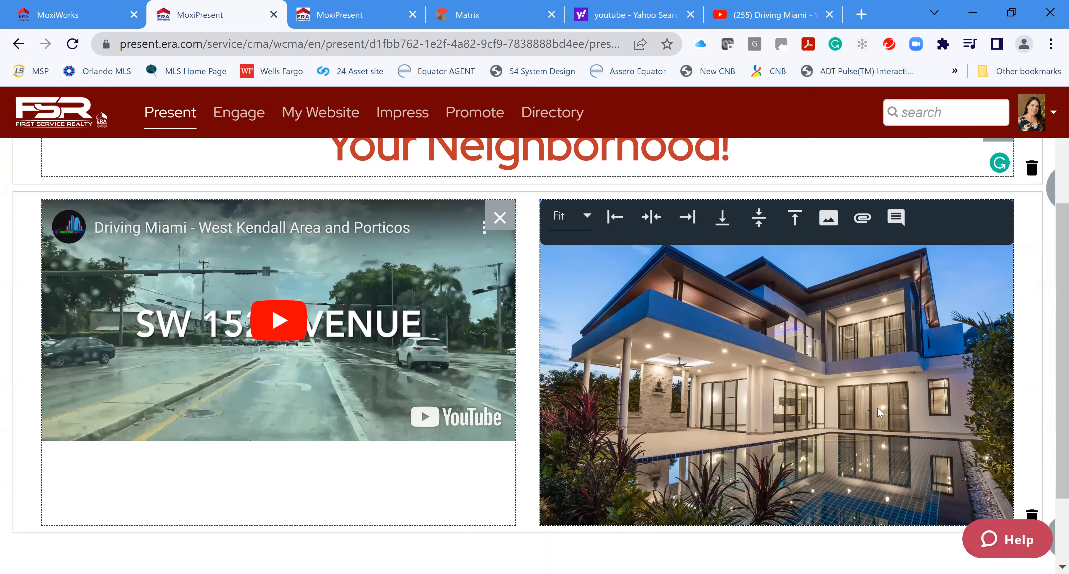
scroll(924, 436, down, 2)
scroll(923, 437, up, 2)
scroll(921, 432, up, 4)
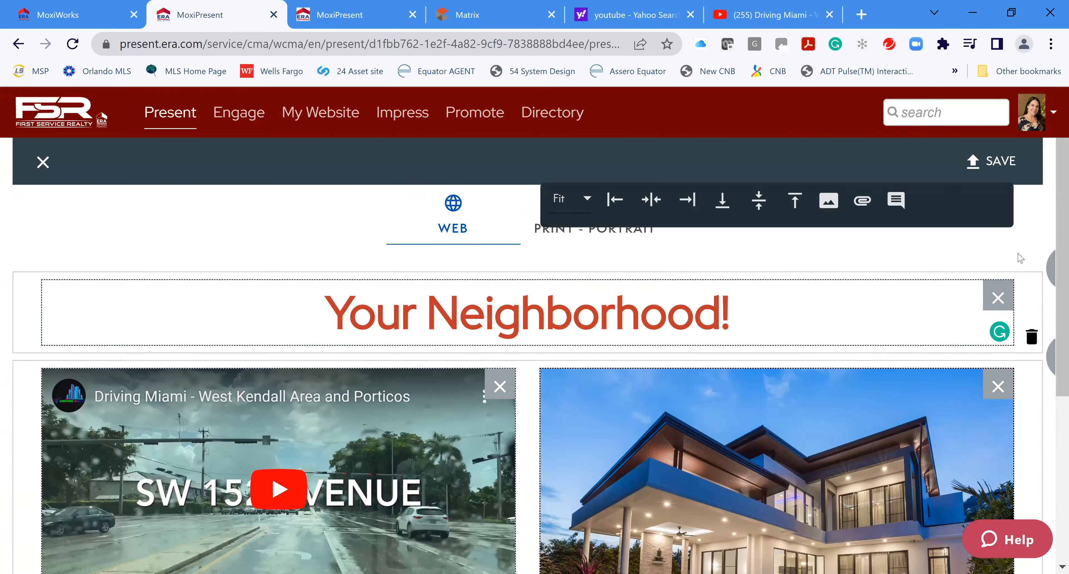
click(986, 163)
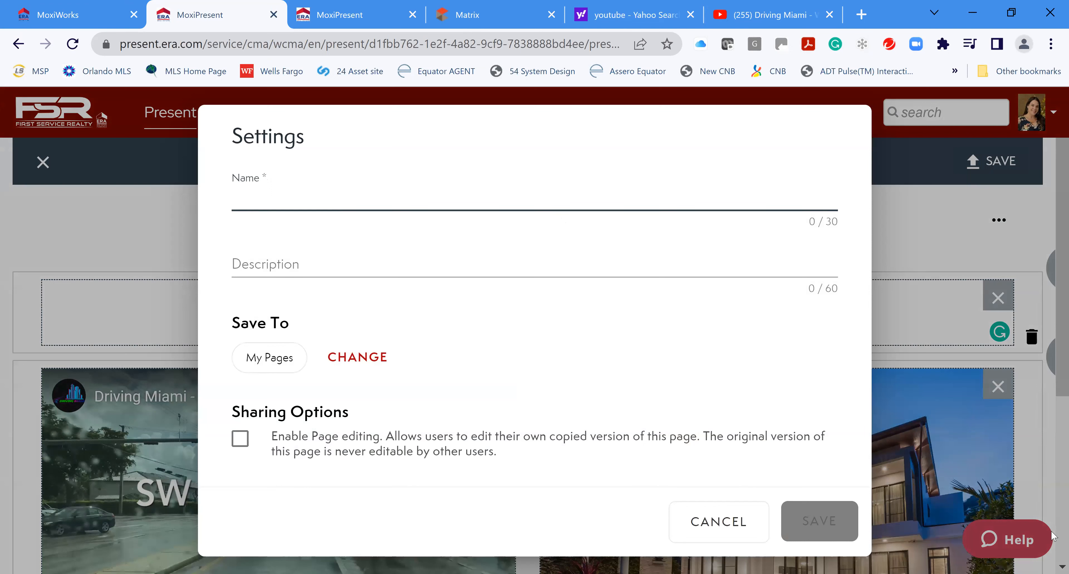
text(West Kendall Tour)
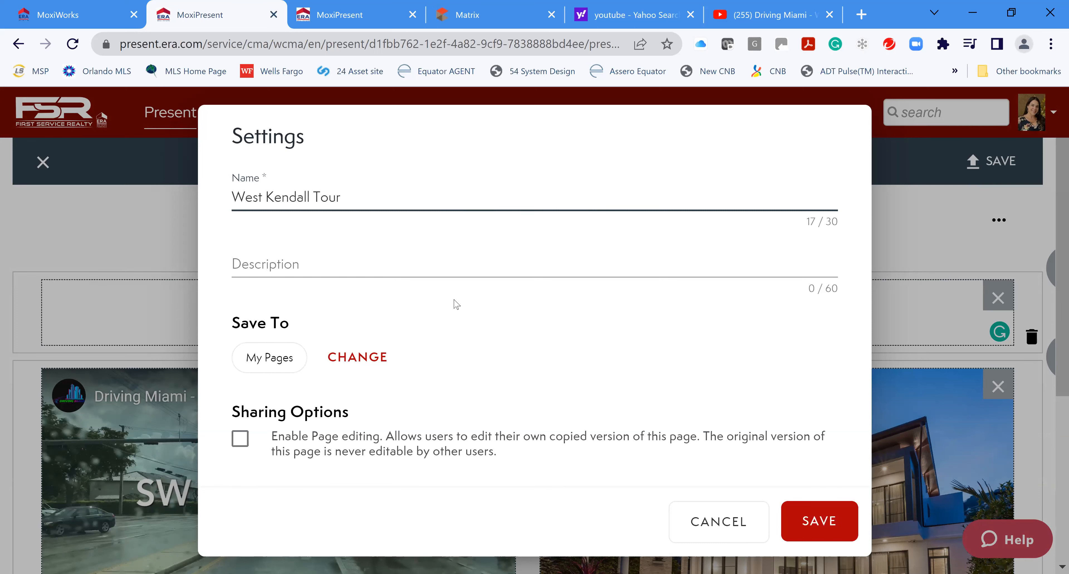
click(819, 519)
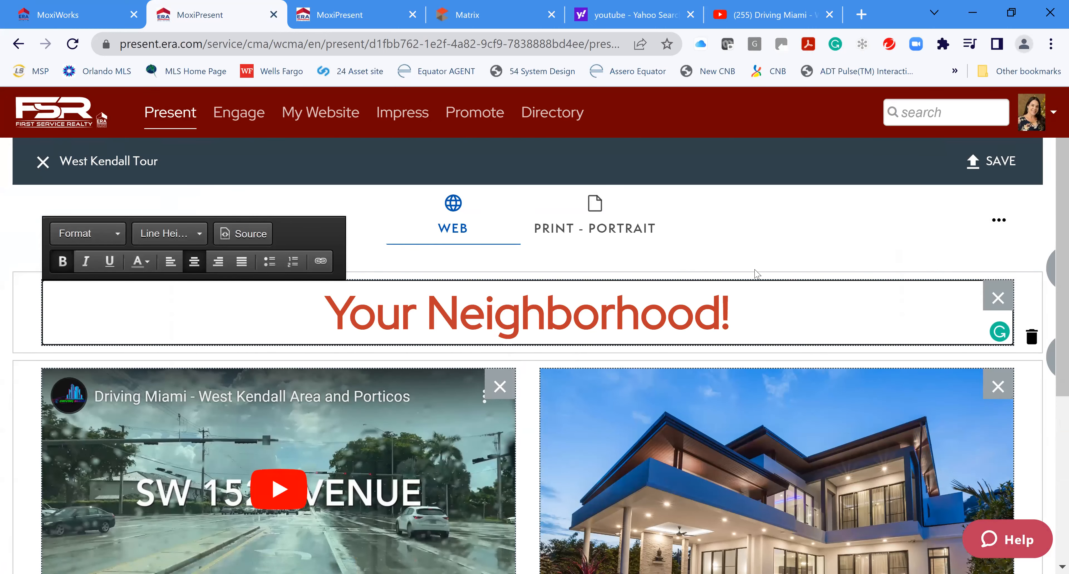
Close the page editor and drag West Kendall Tour between Net Proceeds and Agent Profile
mouse_move(767, 413)
click(43, 163)
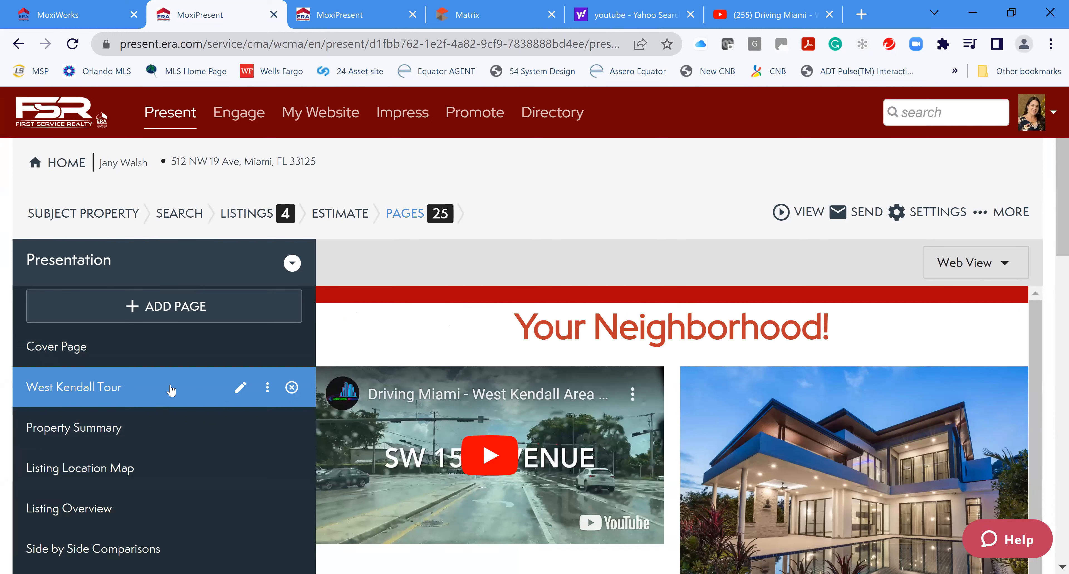
drag(171, 391, 161, 266)
mouse_move(175, 362)
mouse_down()
mouse_move(179, 377)
mouse_move(171, 359)
mouse_up()
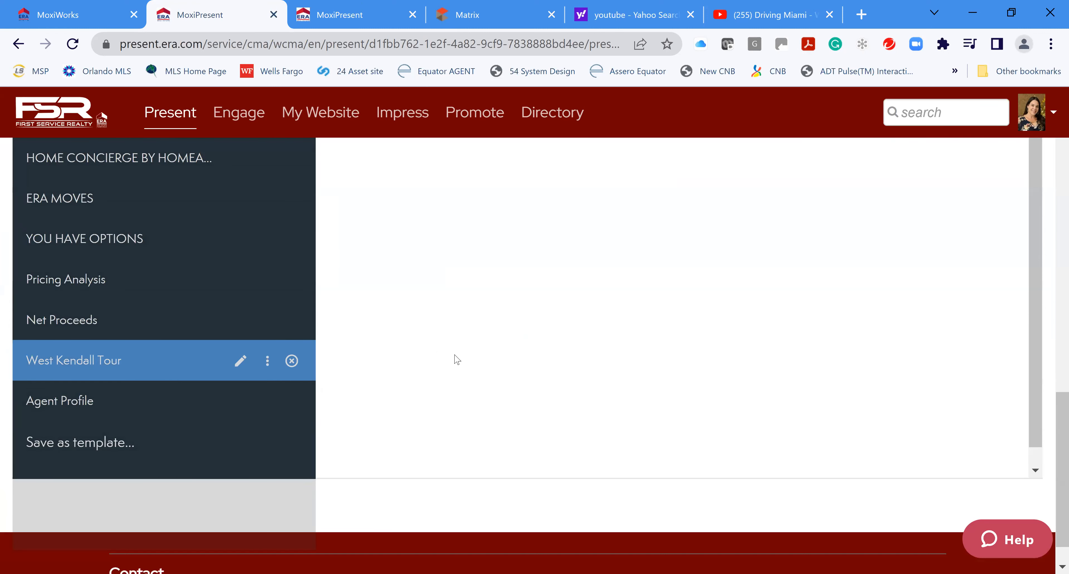
scroll(747, 341, up, 11)
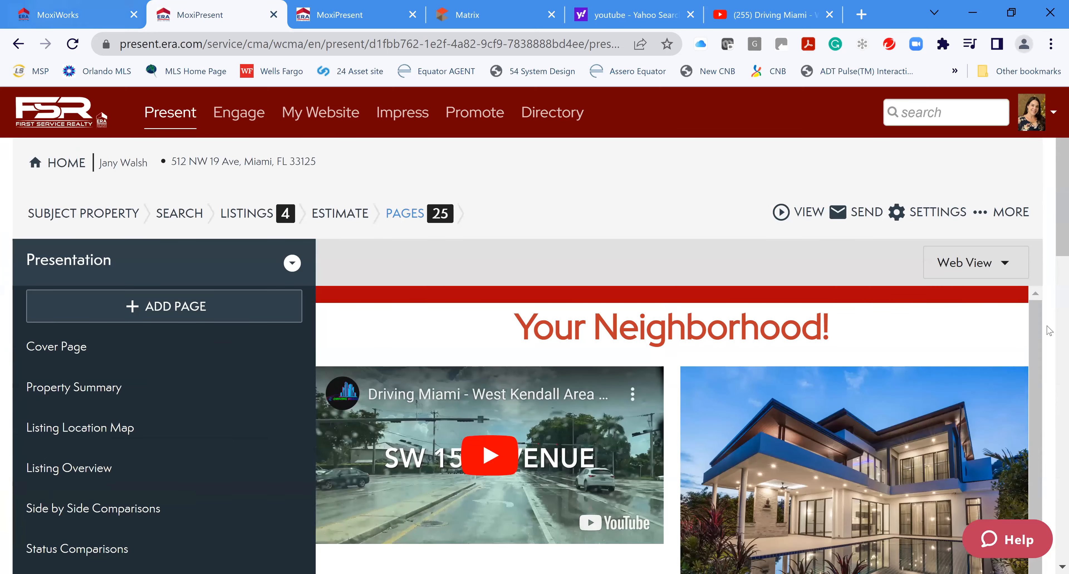
Open the presentation's Web preview from the VIEW menu
click(798, 214)
click(837, 222)
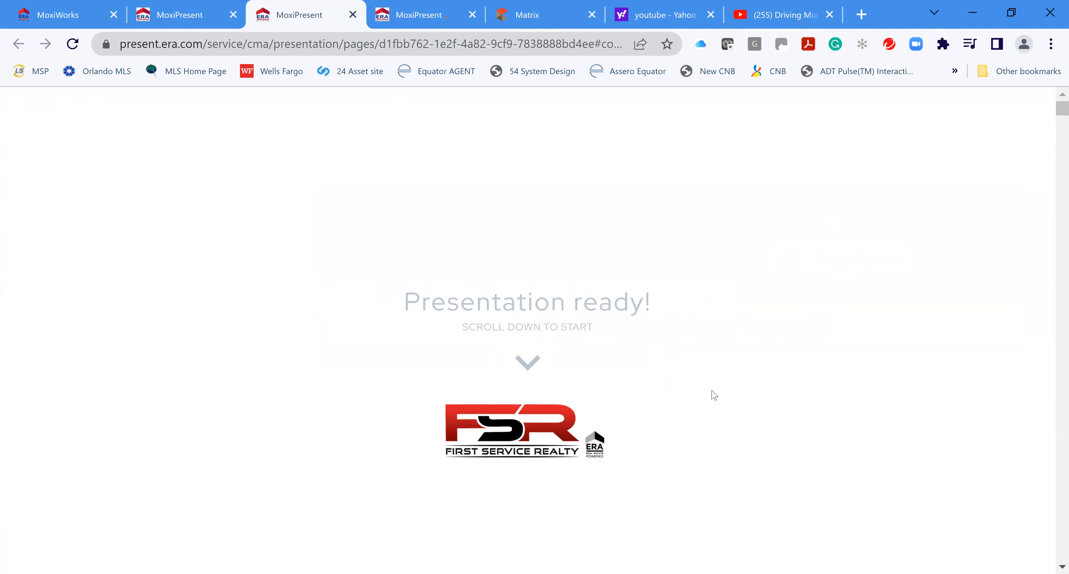
scroll(713, 395, down, 2)
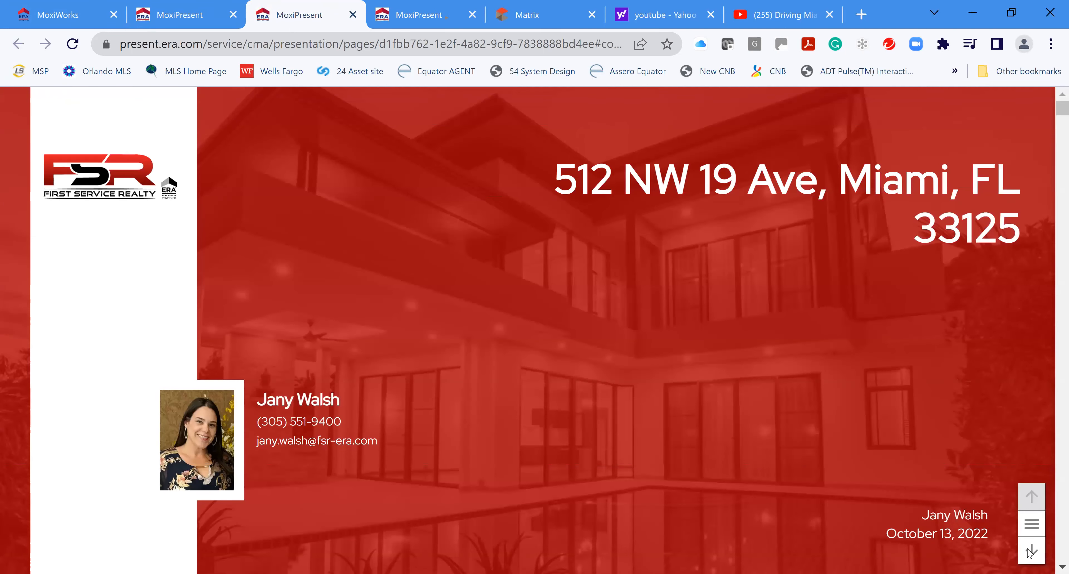
Page through Property Summary, Location Map, Overview, Comparisons, Averages and Price & Size to slide 9
click(1032, 552)
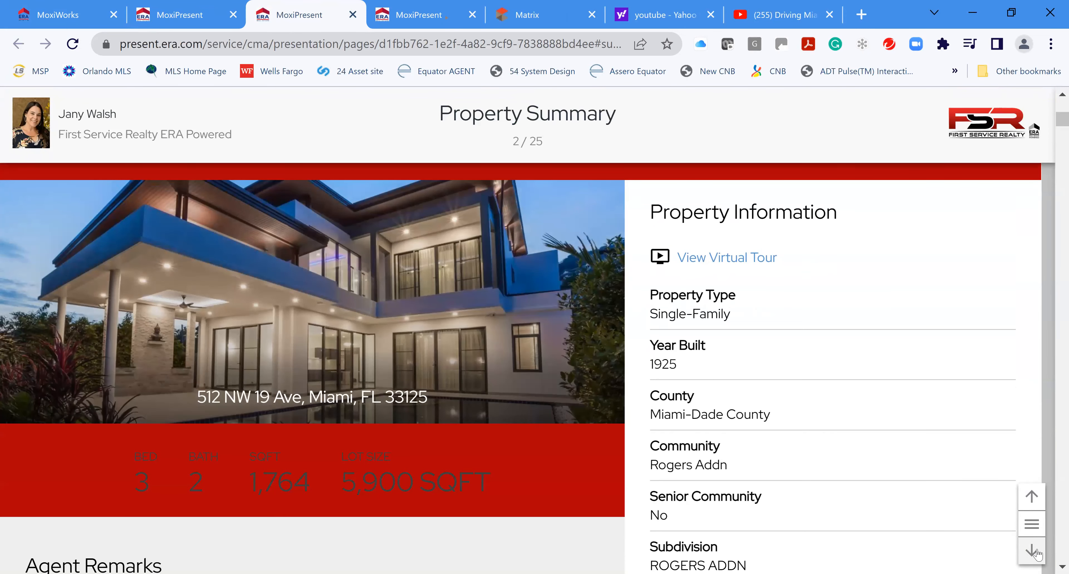
click(1034, 552)
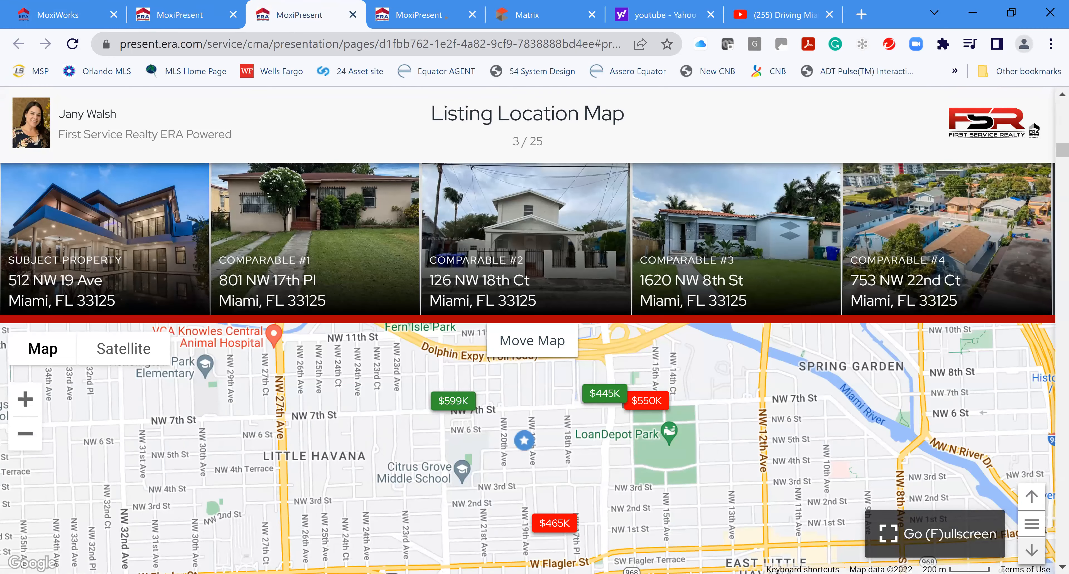
click(1032, 551)
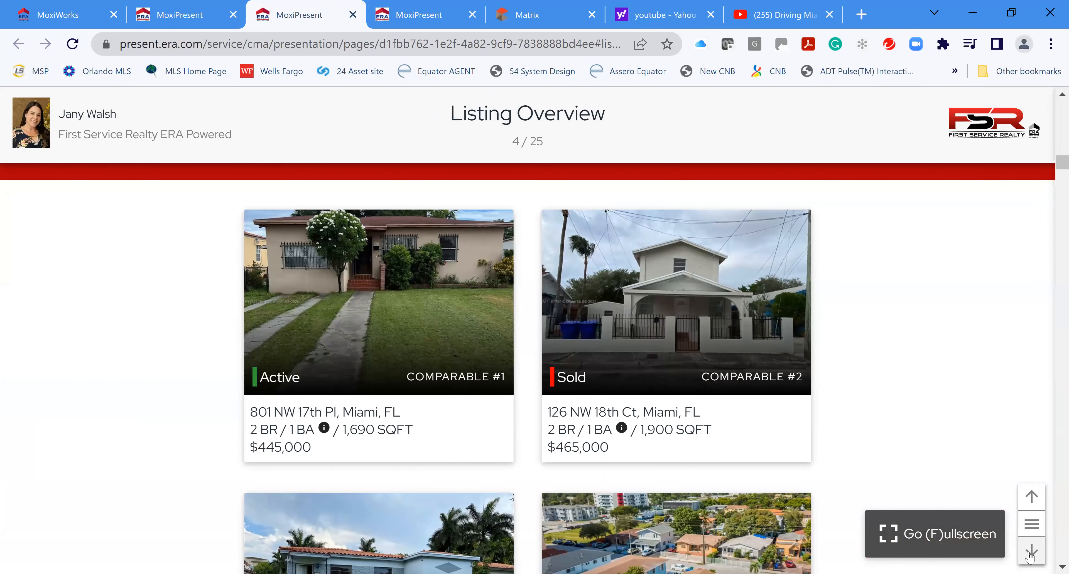
click(1032, 552)
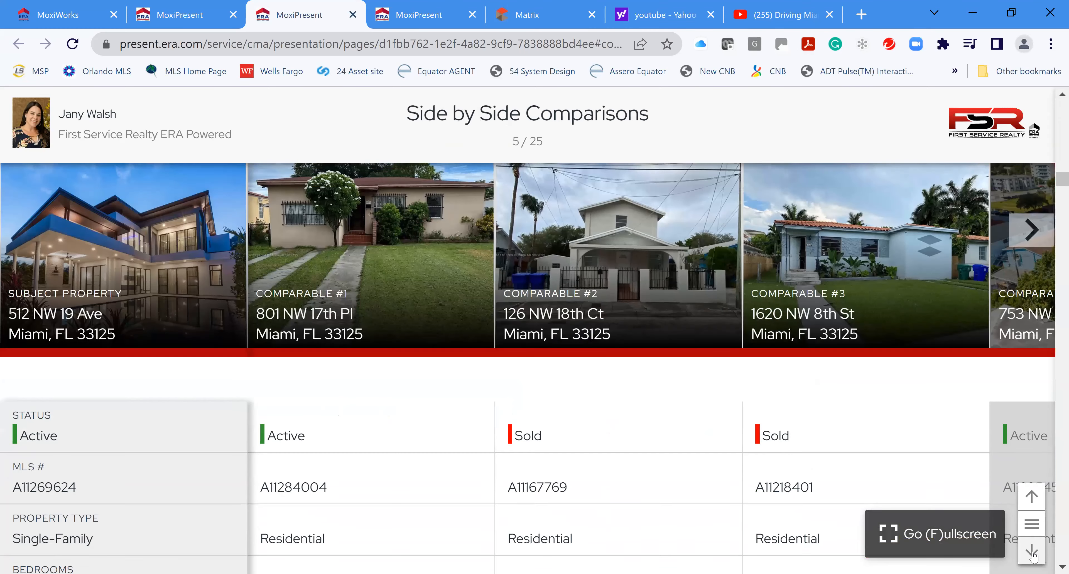
click(1032, 551)
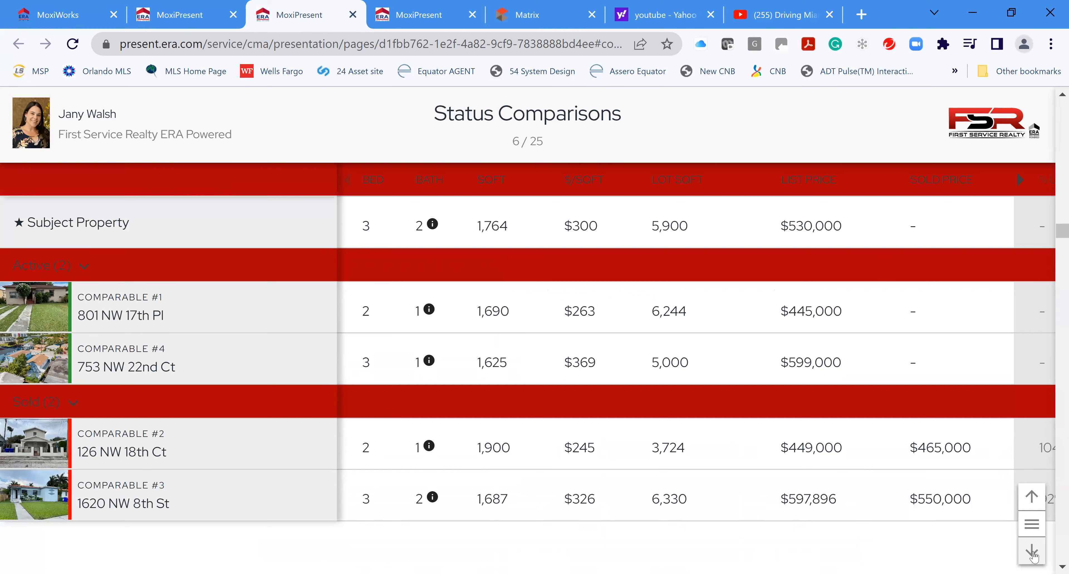
click(1032, 552)
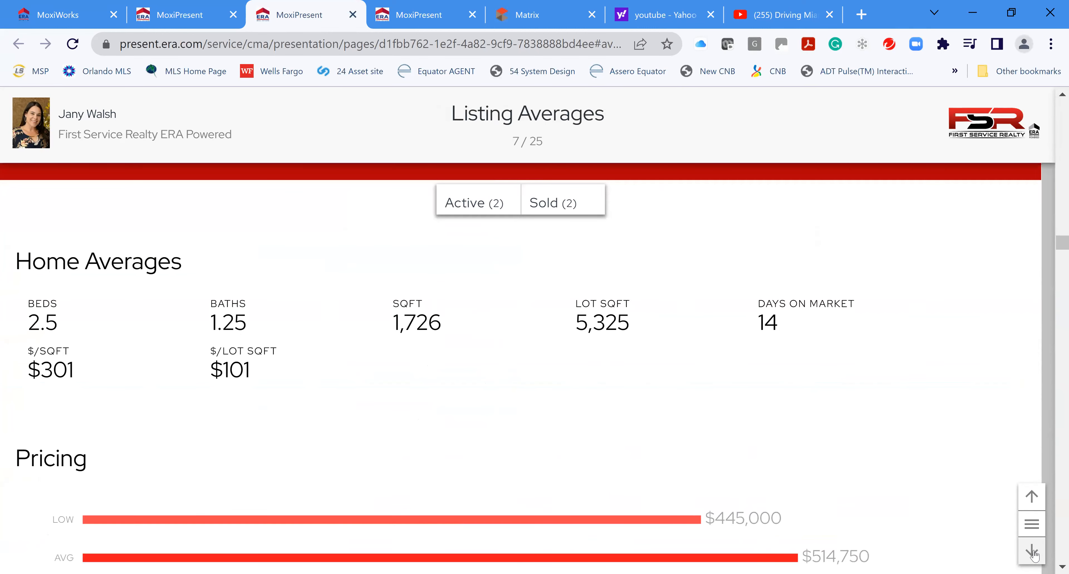
click(1034, 553)
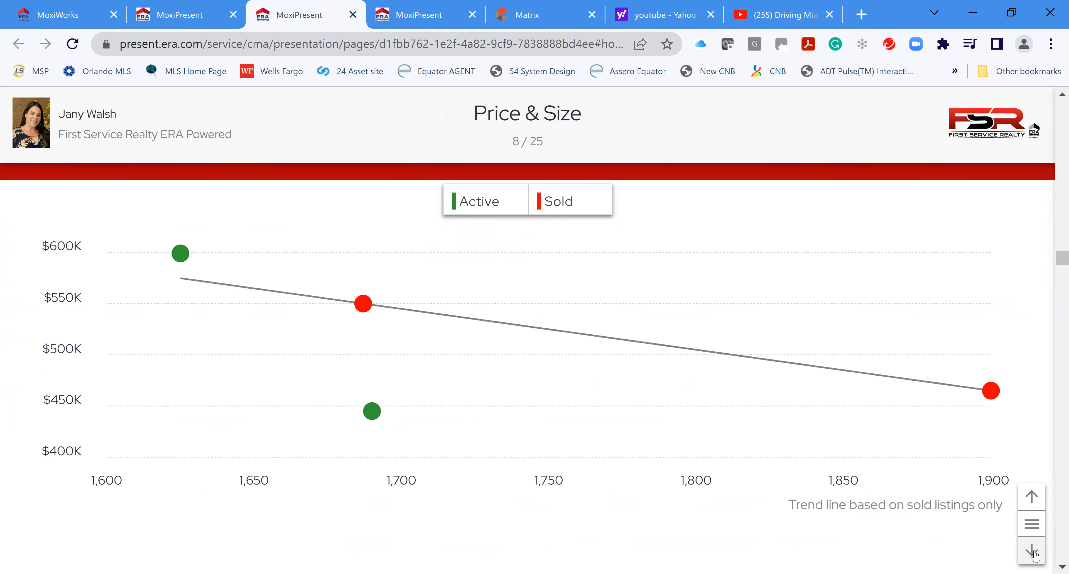
click(1034, 553)
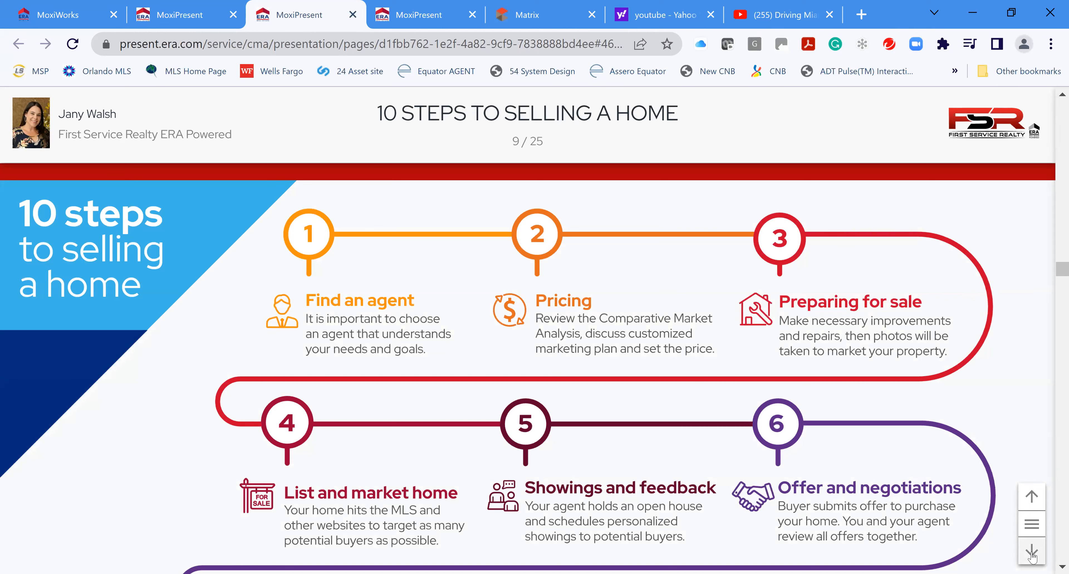
Advance through Steps to Market Your Home, Attracting Buyers, The Power of the Brand and Globally Known
click(1033, 552)
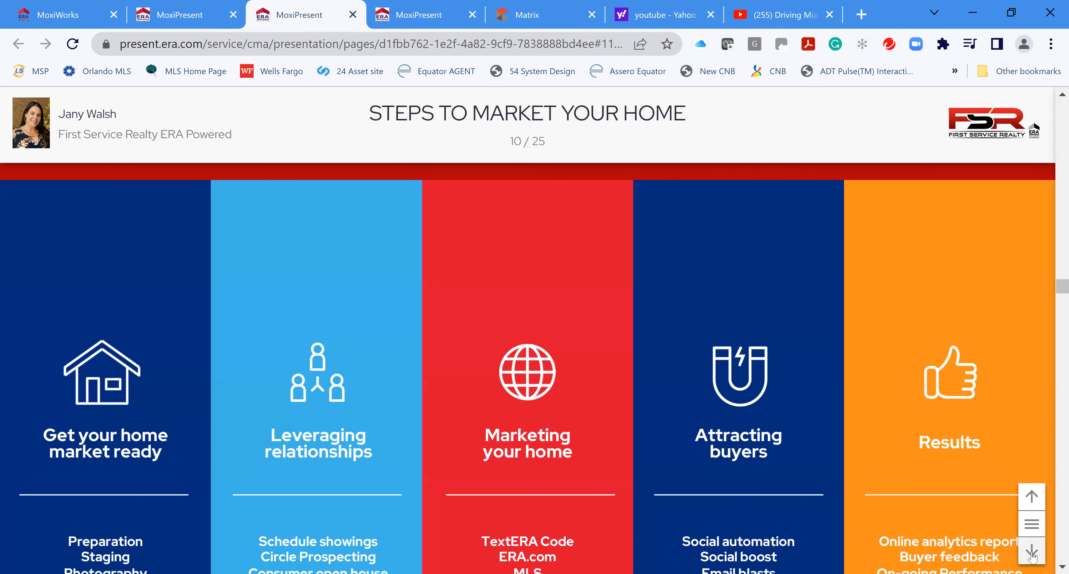
click(1033, 552)
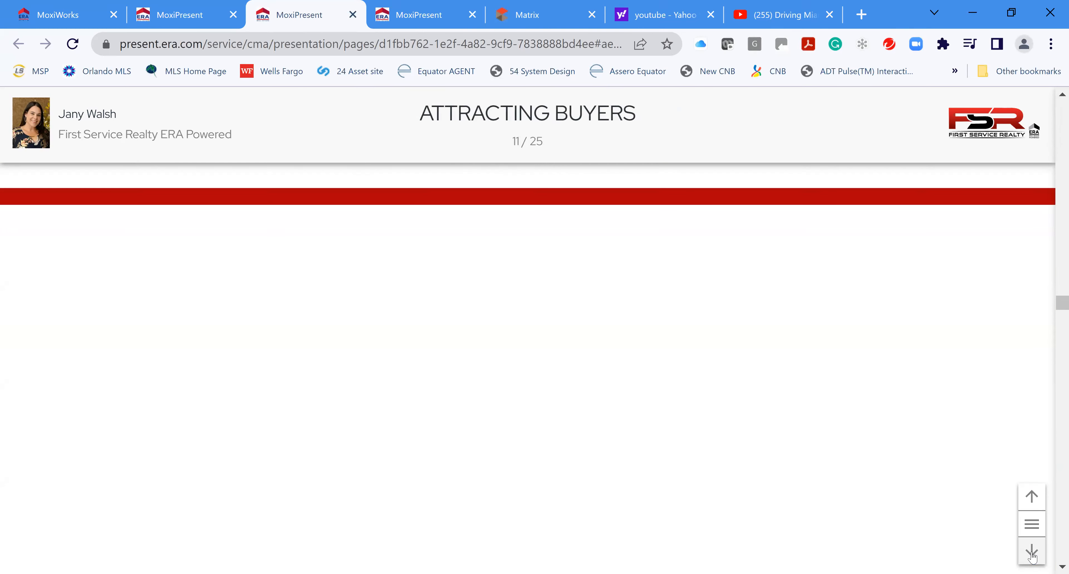
scroll(674, 373, down, 5)
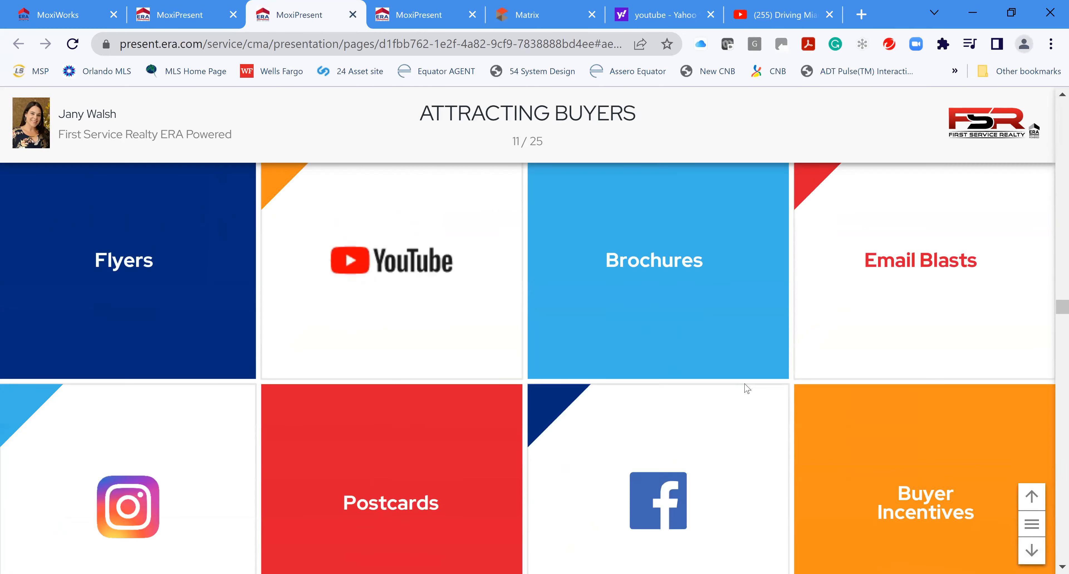
click(1031, 552)
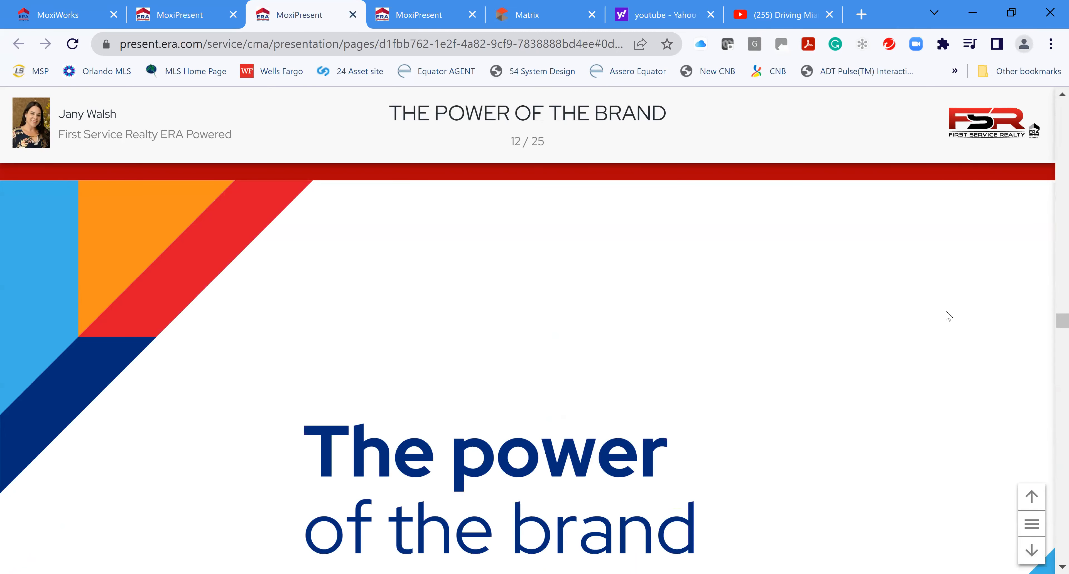
scroll(860, 428, down, 2)
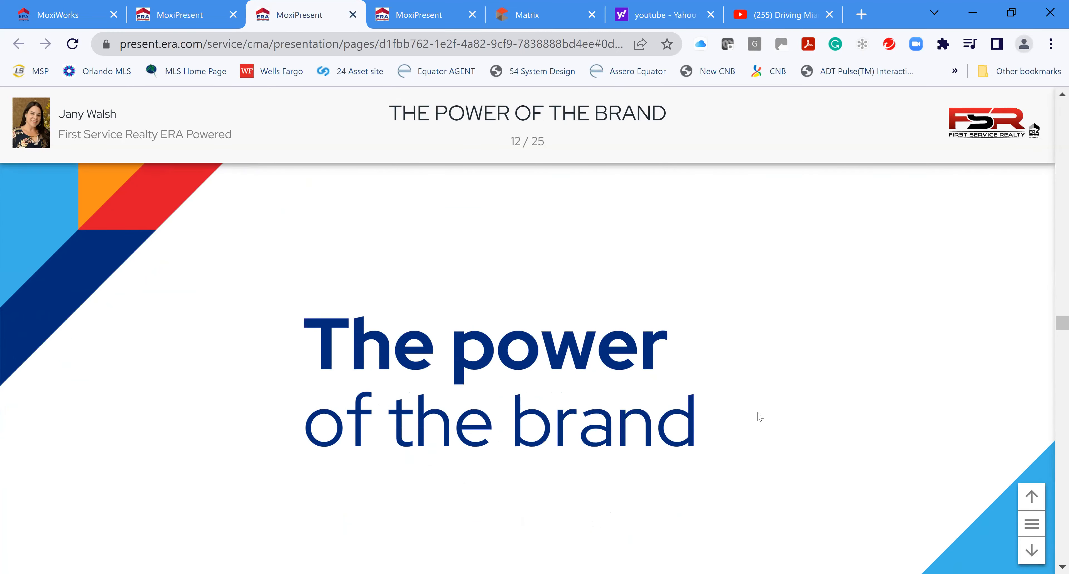
scroll(851, 452, down, 3)
scroll(594, 439, down, 1)
scroll(702, 448, down, 4)
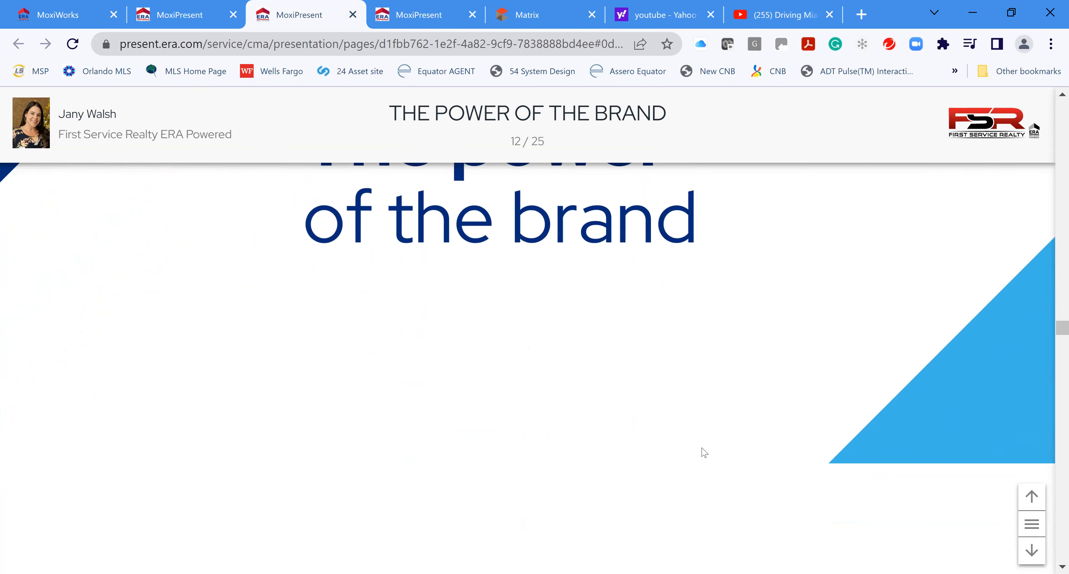
click(1032, 550)
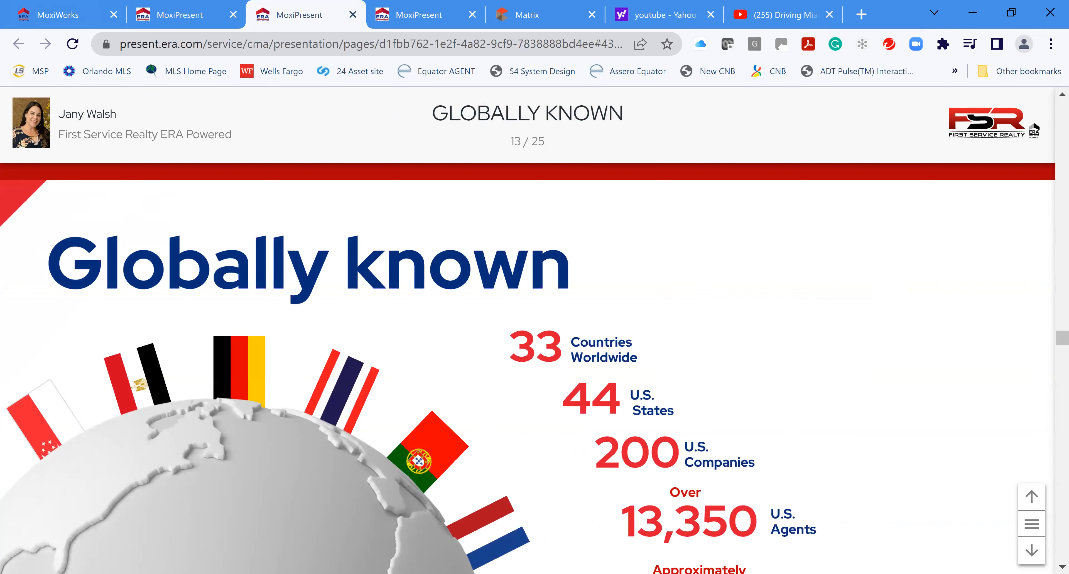
scroll(719, 462, down, 5)
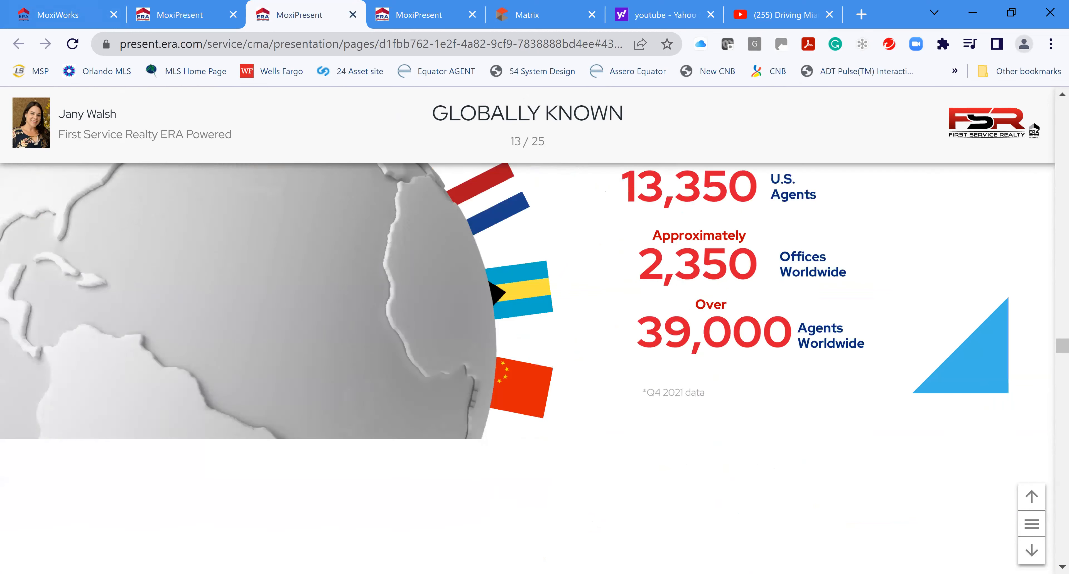
click(1032, 550)
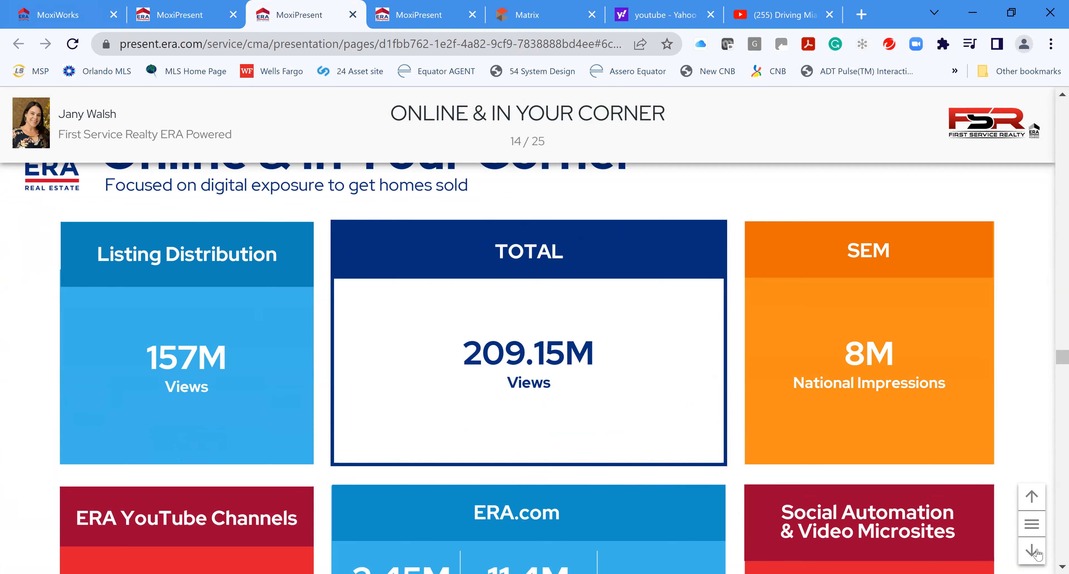
Scroll through the following slides and move past Pricing Analysis to the West Kendall Tour slide
scroll(690, 360, down, 5)
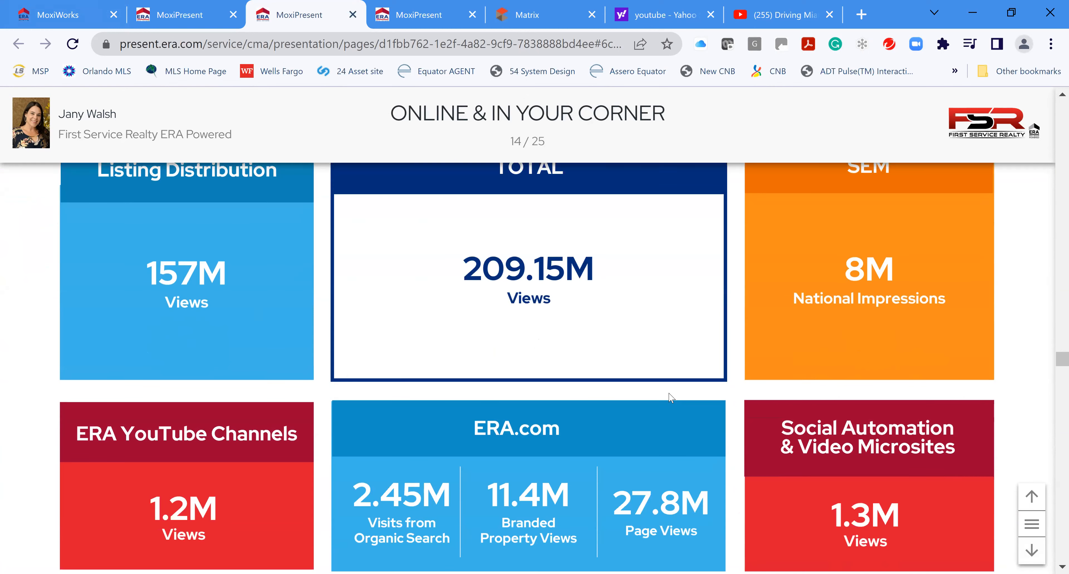
scroll(730, 445, down, 3)
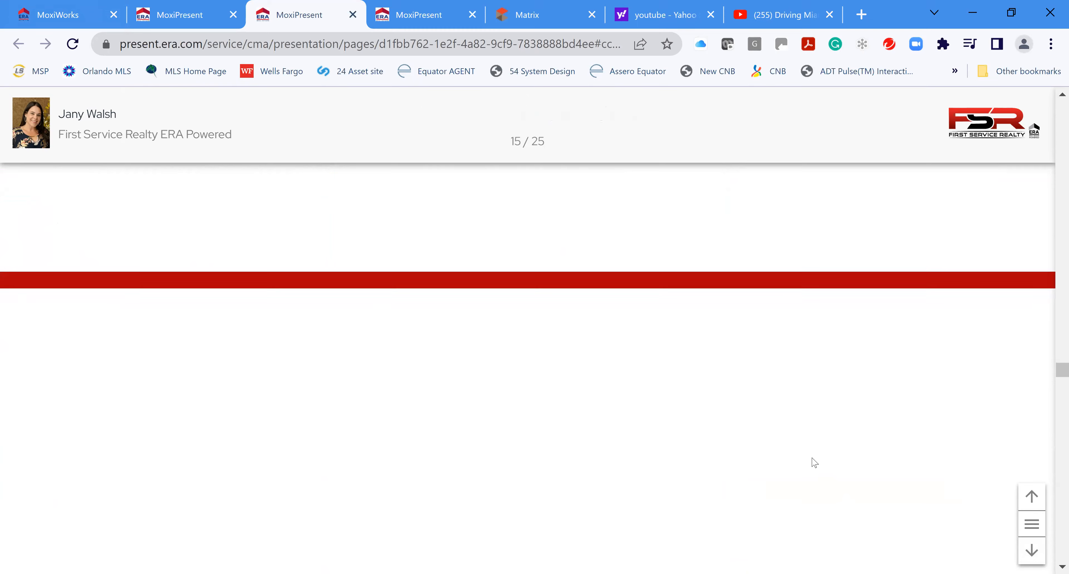
scroll(789, 444, down, 5)
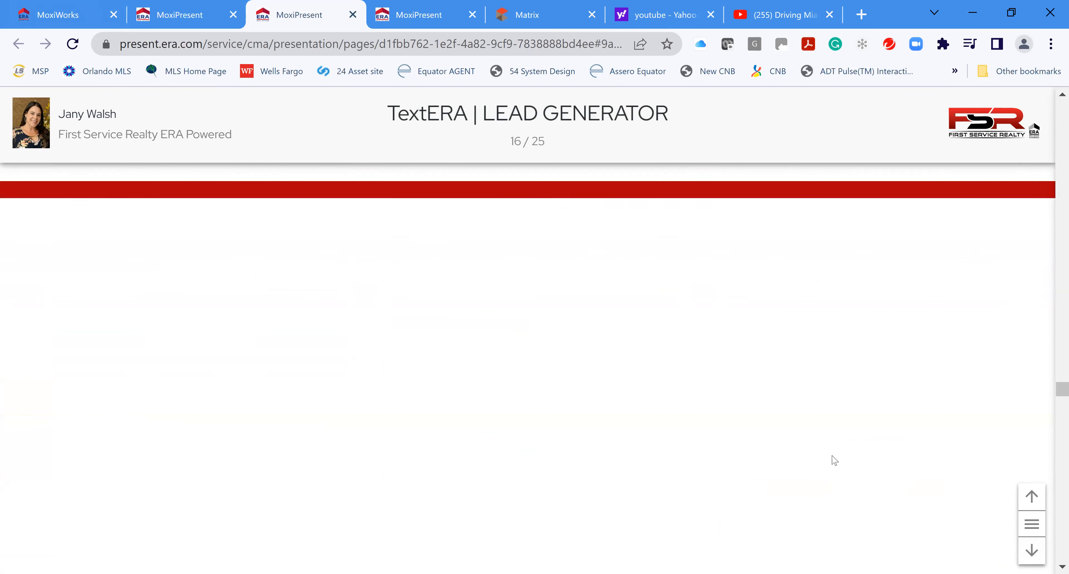
scroll(843, 461, down, 2)
scroll(847, 461, down, 5)
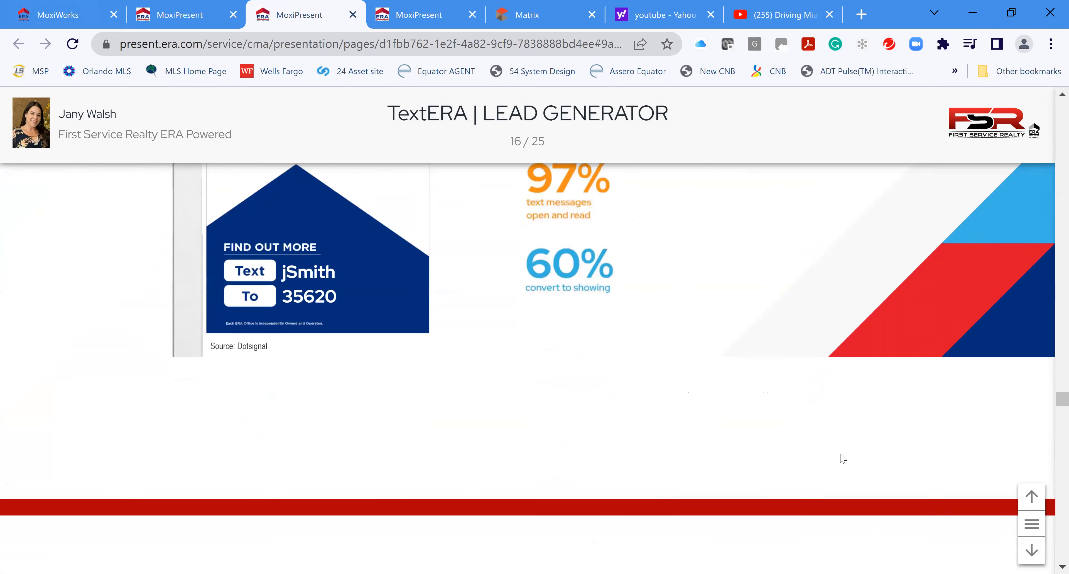
scroll(847, 457, down, 5)
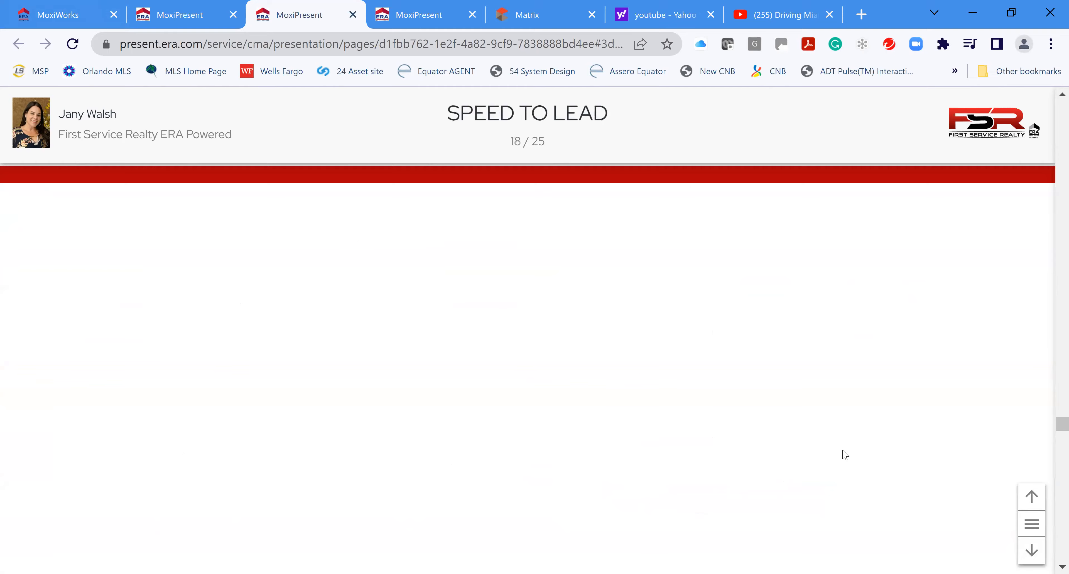
scroll(842, 453, down, 5)
scroll(814, 434, down, 3)
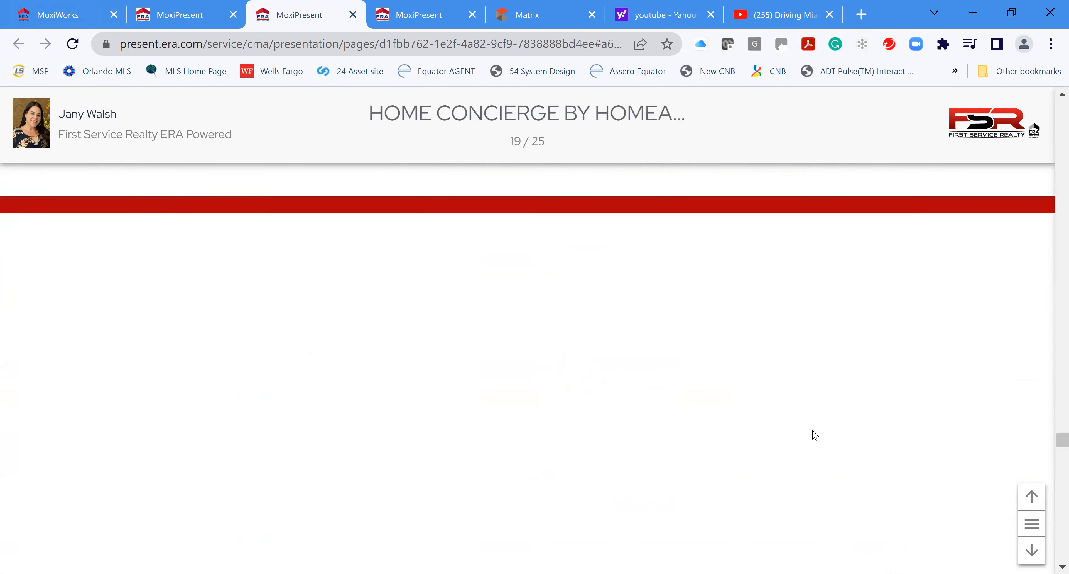
scroll(845, 423, down, 3)
scroll(847, 420, down, 5)
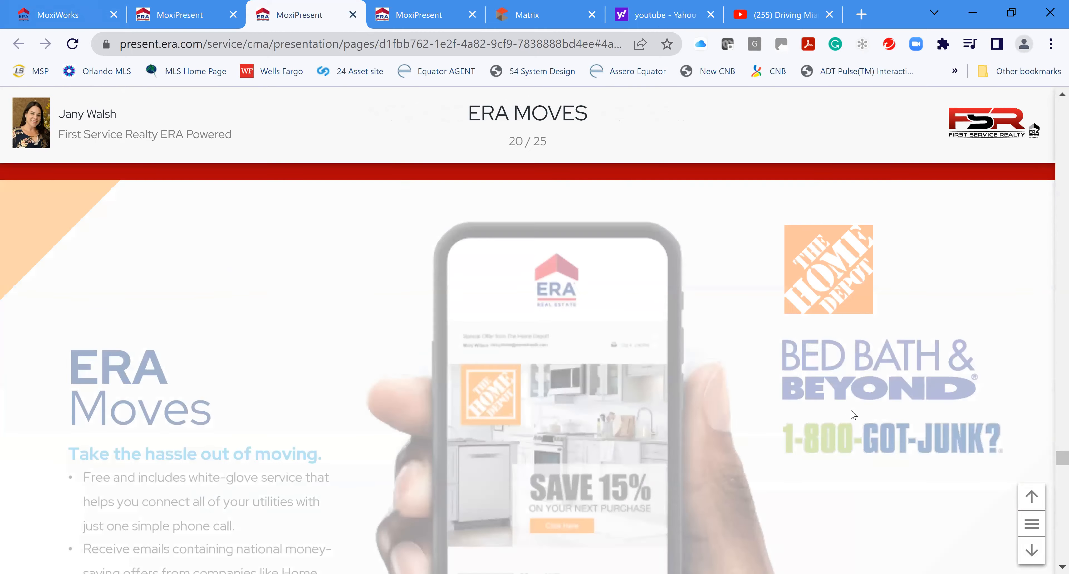
scroll(851, 409, down, 5)
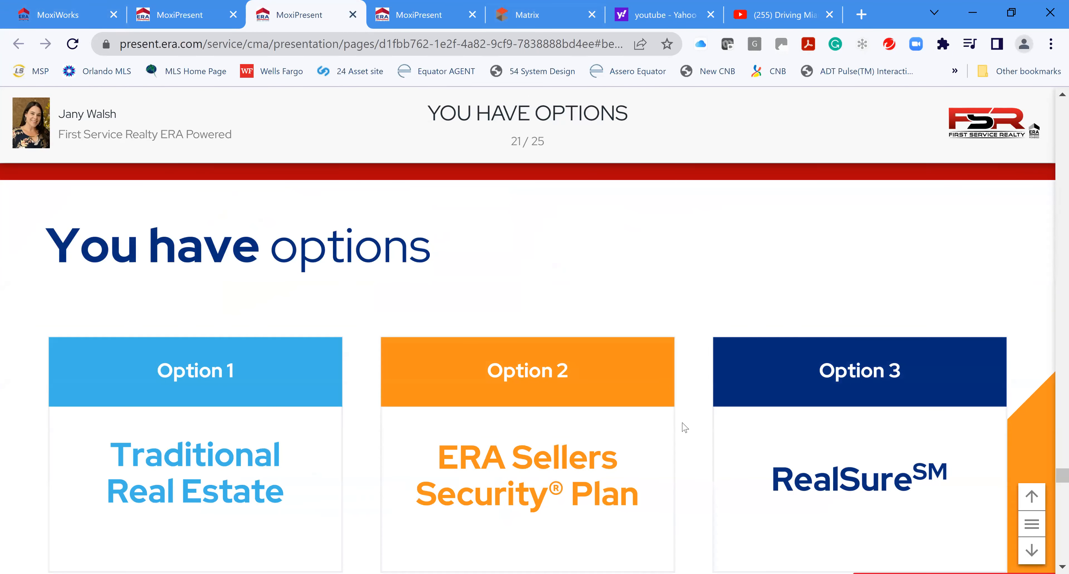
scroll(727, 411, down, 4)
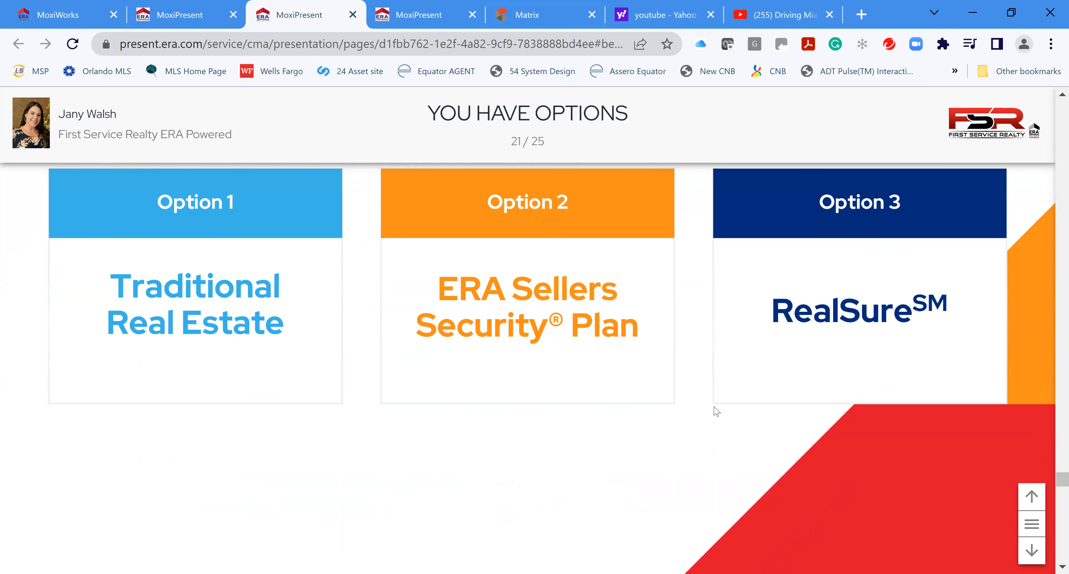
scroll(704, 455, down, 5)
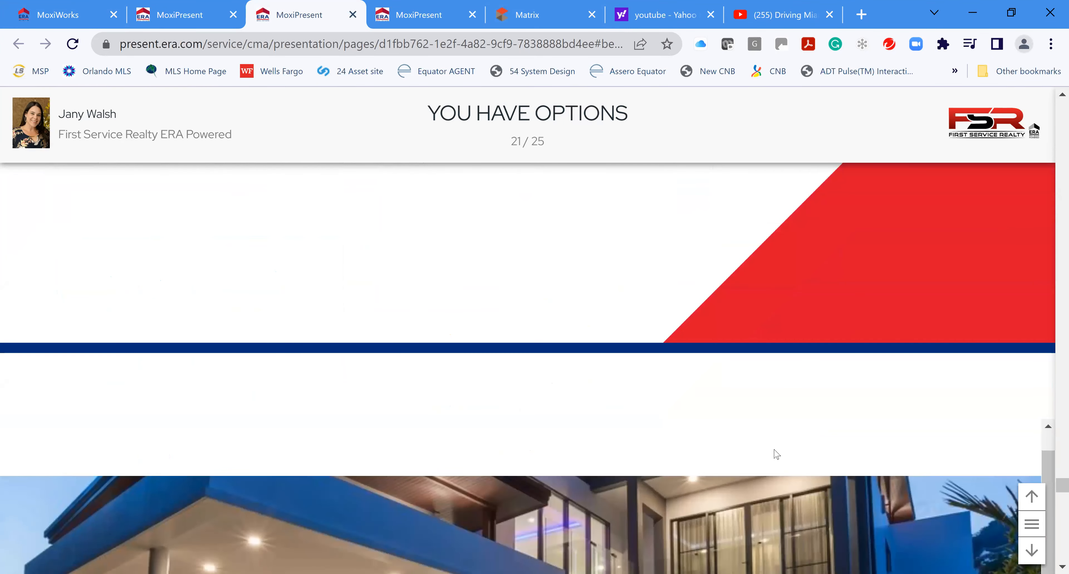
scroll(805, 451, down, 3)
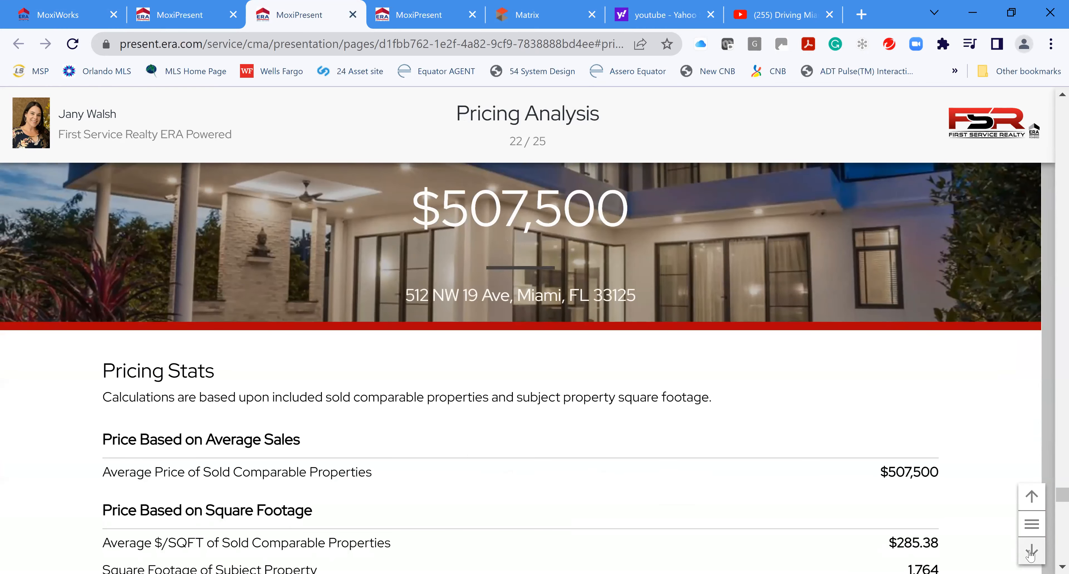
click(1033, 551)
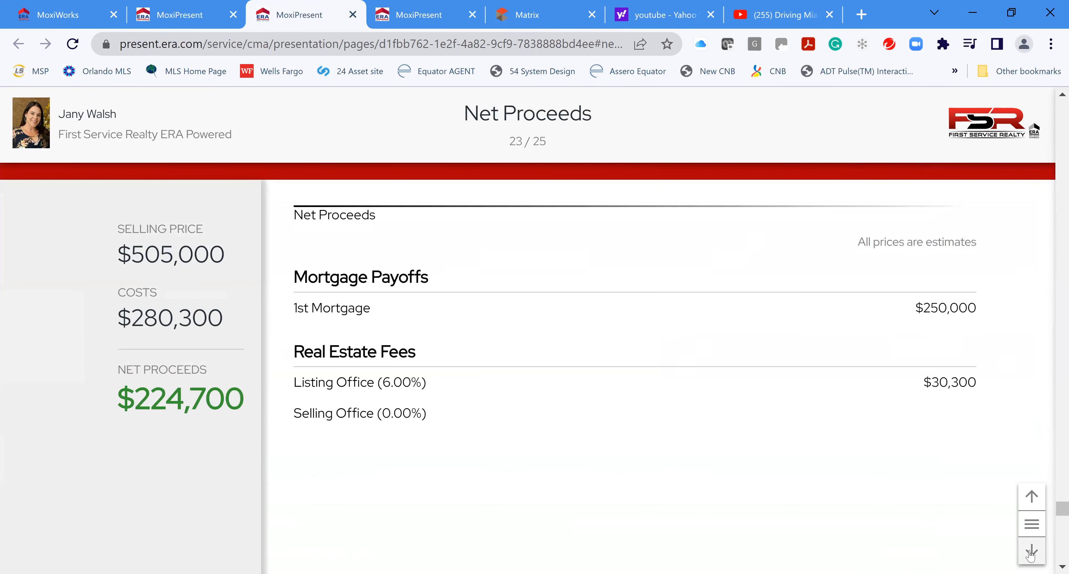
click(1031, 551)
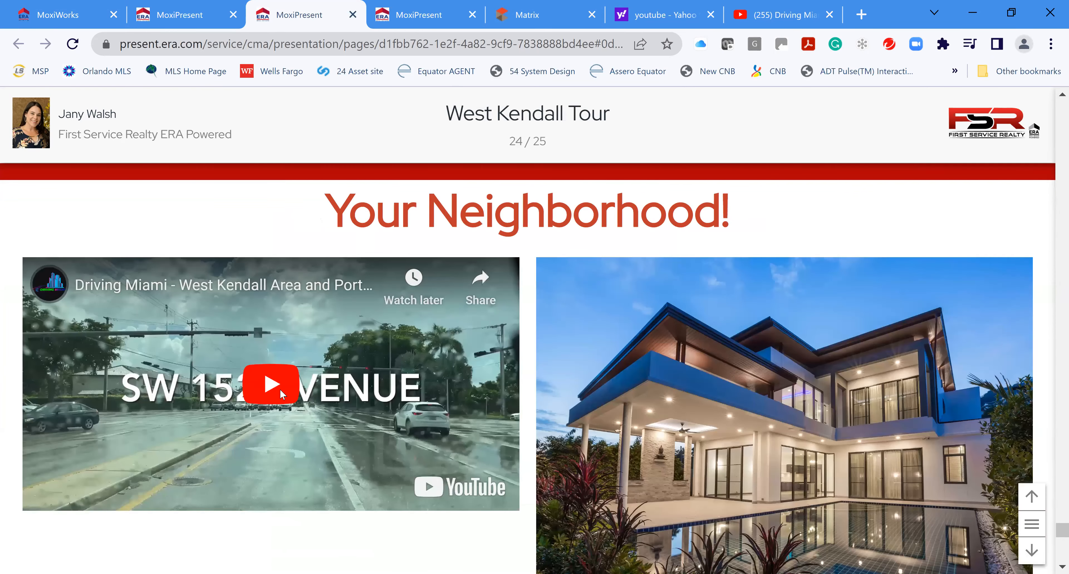
Play then pause the West Kendall video, dismiss its suggested videos, and scroll to the final page
click(429, 442)
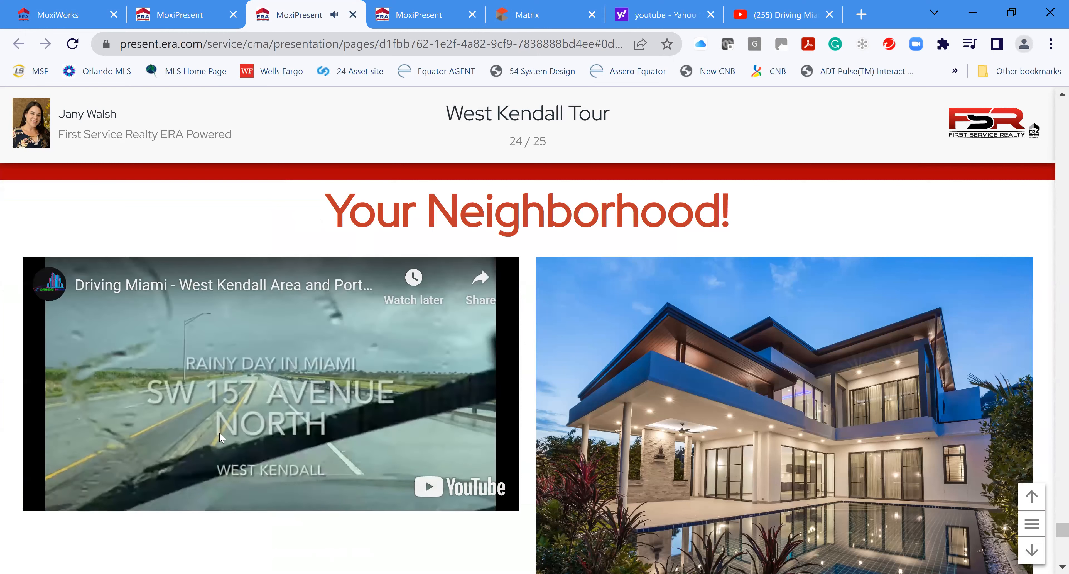
click(243, 494)
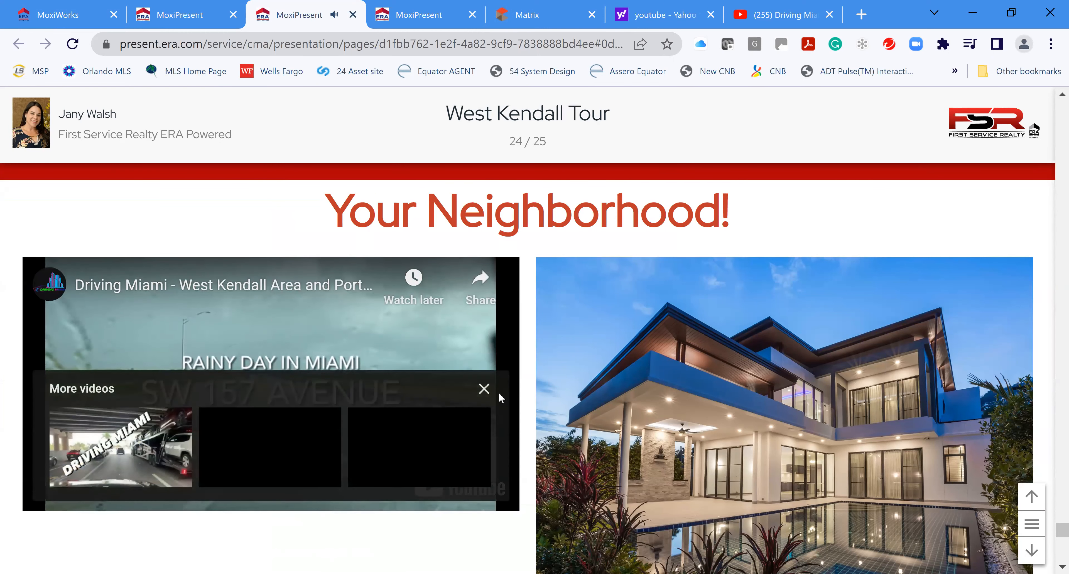
click(484, 390)
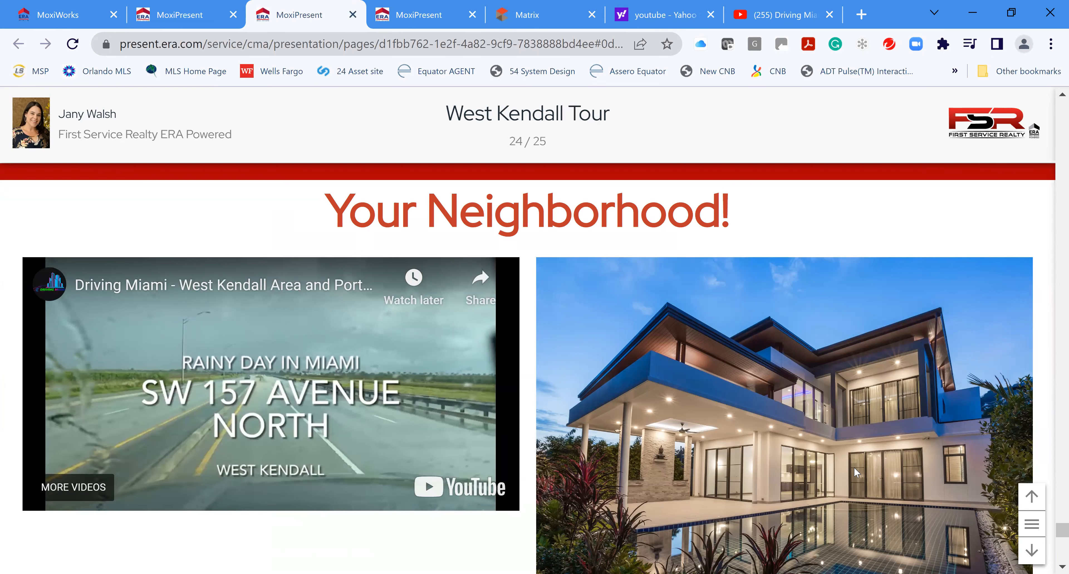
scroll(854, 467, down, 5)
scroll(839, 471, down, 10)
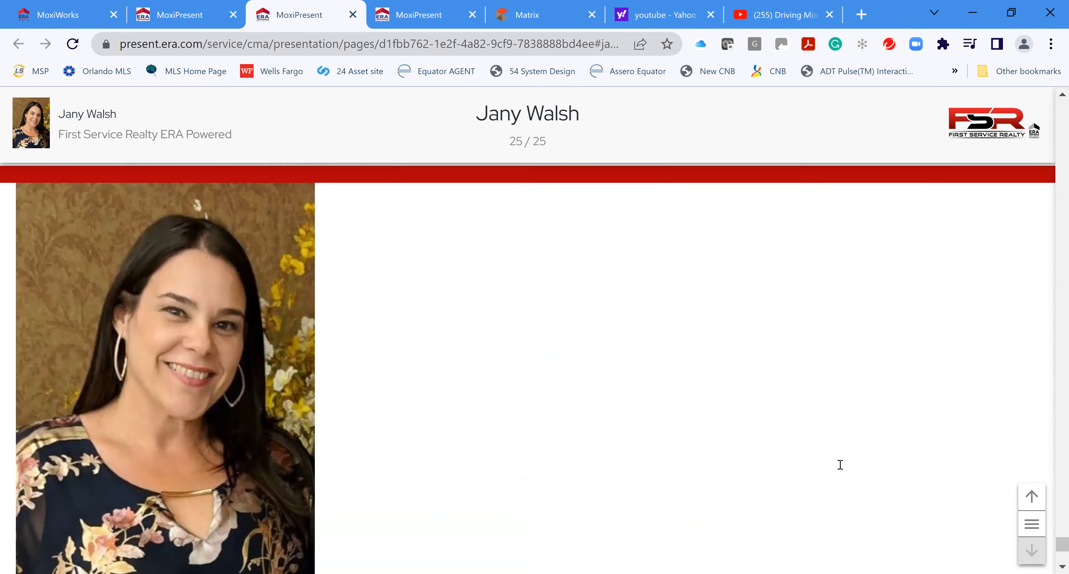
scroll(857, 468, down, 2)
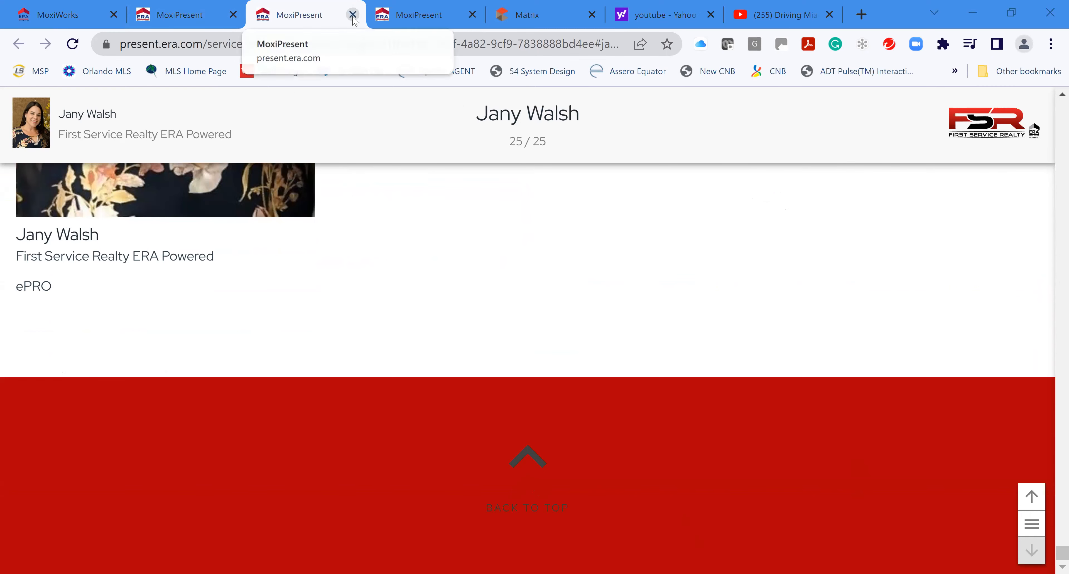
Close the preview tab with Ctrl+W and open the Email Presentation form via SEND
key(ctrl+w)
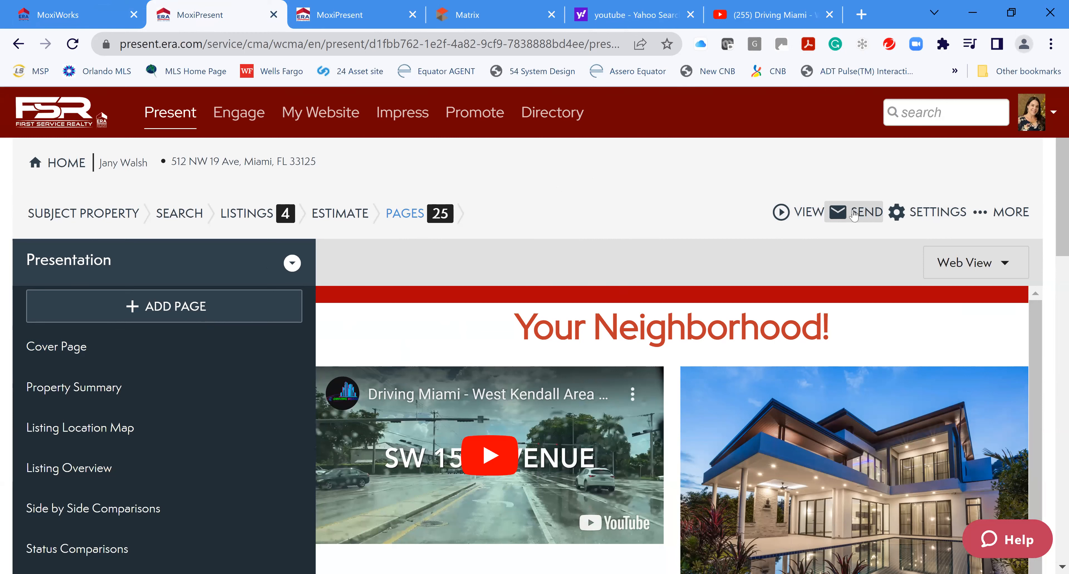
click(983, 212)
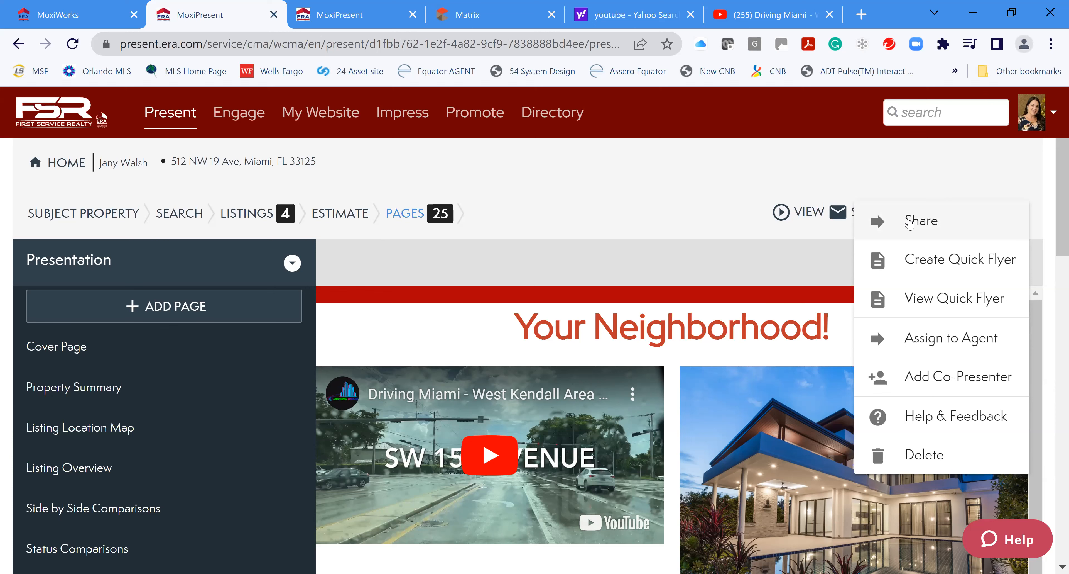
click(849, 215)
click(864, 216)
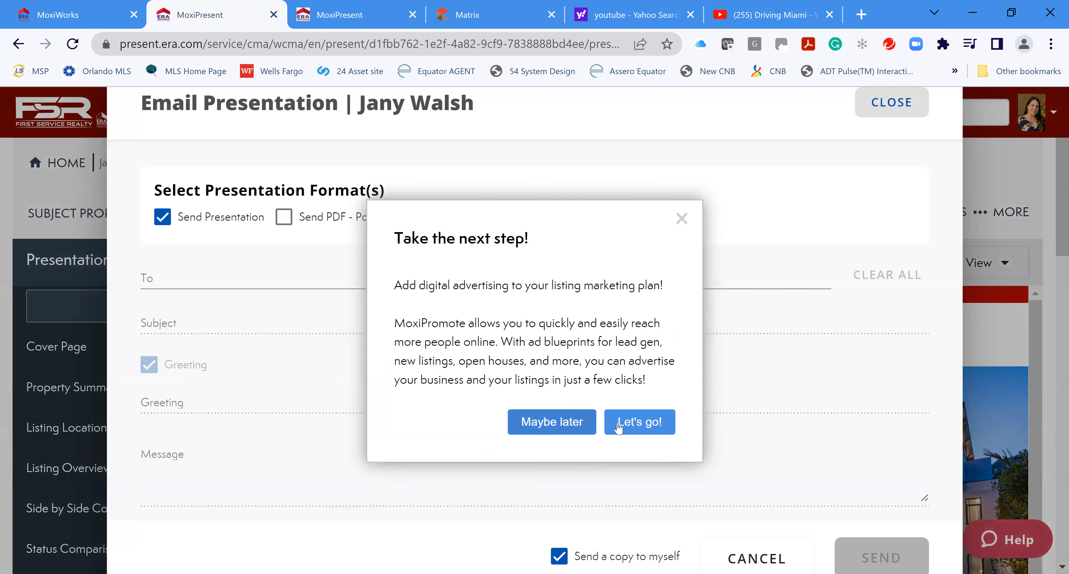
Dismiss the MoxiPromote offer, closing the Moxi Promote tab and choosing Maybe later
click(583, 423)
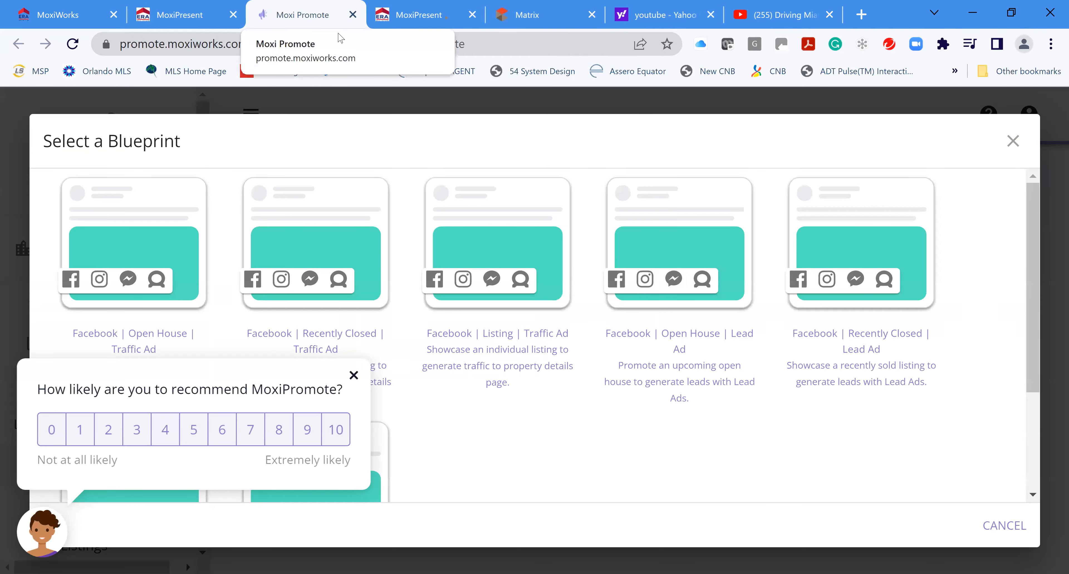
click(352, 14)
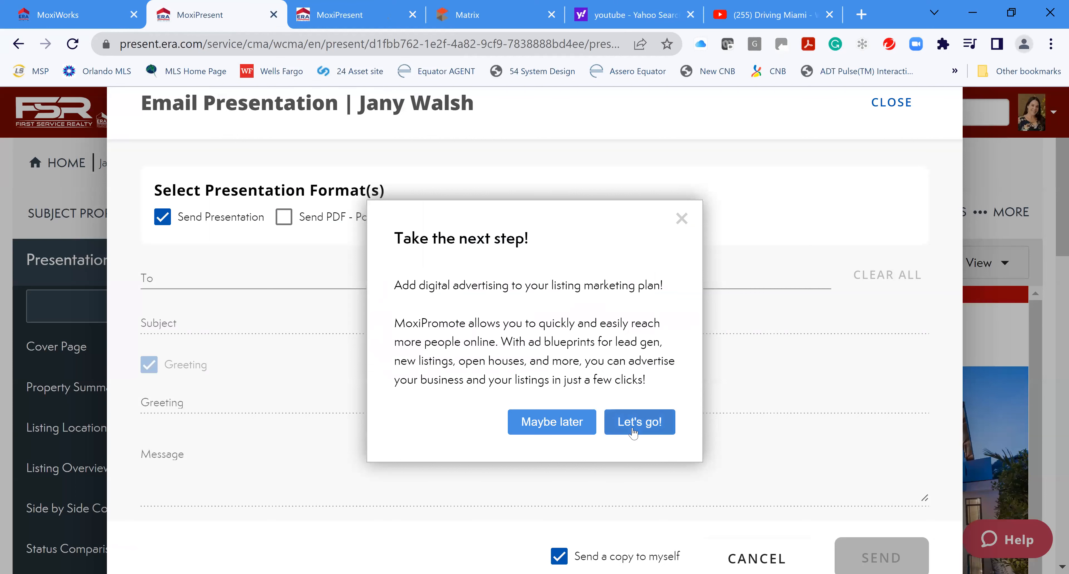
click(552, 420)
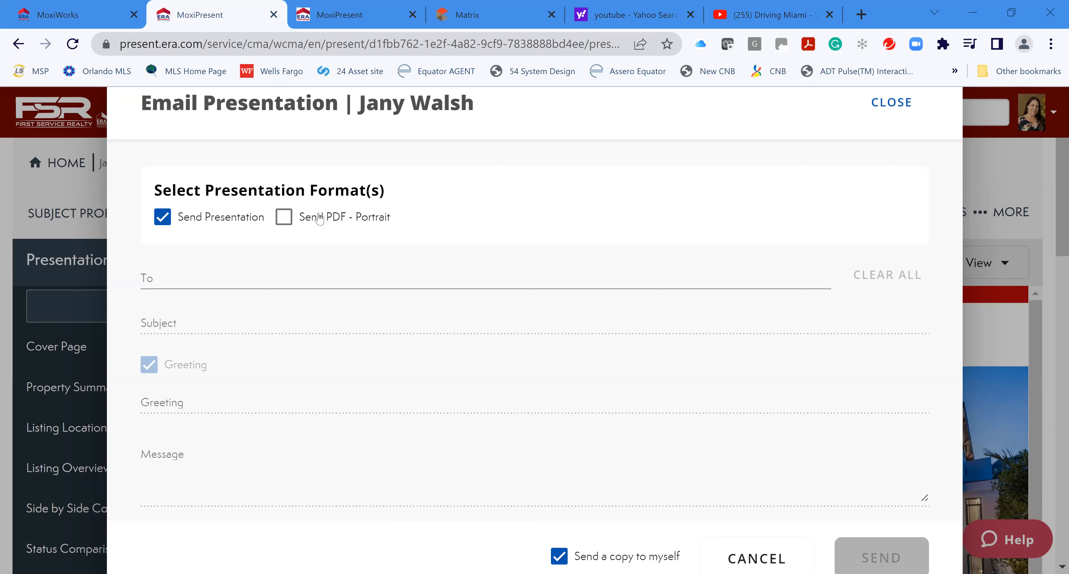
Add PDF - Portrait and choose the buyer client as the email recipient
click(285, 219)
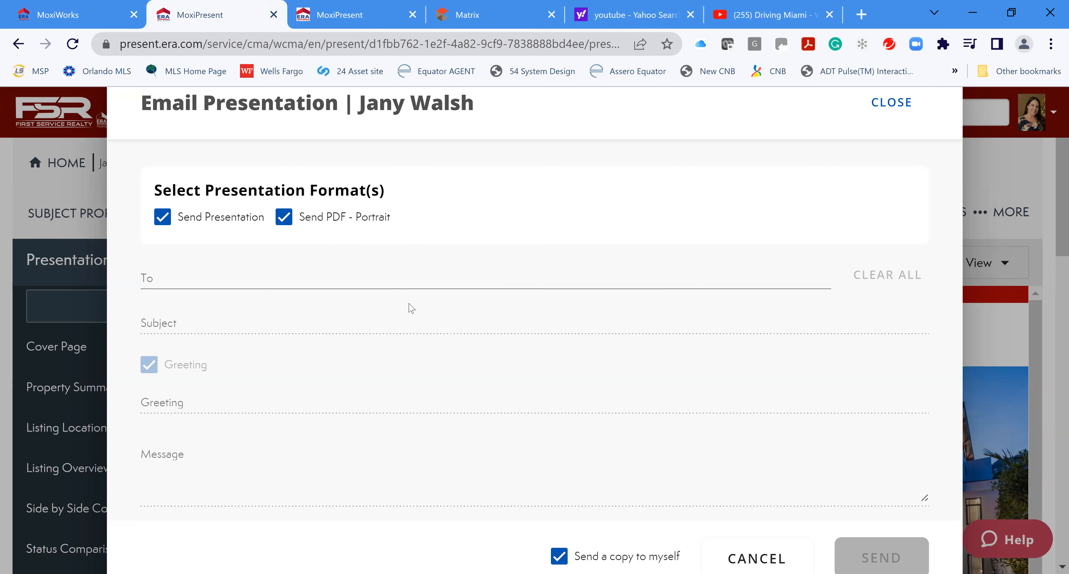
click(148, 276)
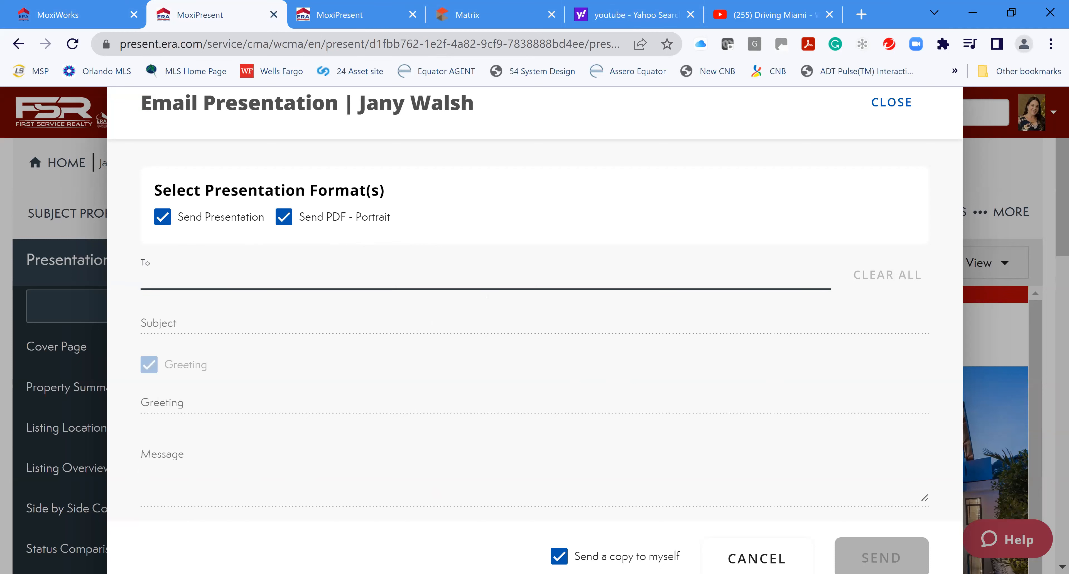
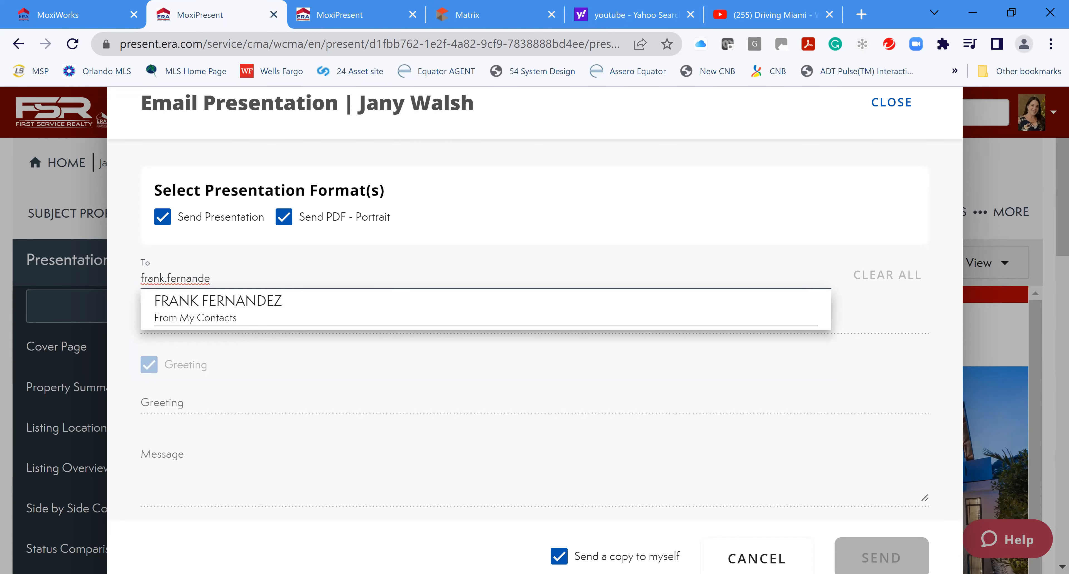
click(332, 307)
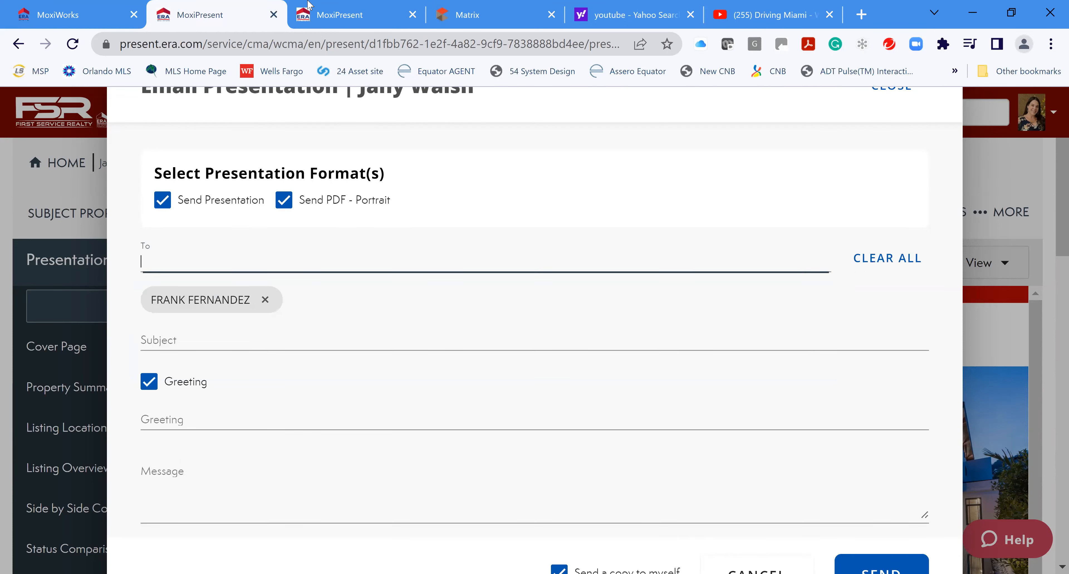
Enter subject 'Check it out', message 'Enjoy this presentation', and uncheck Greeting
click(177, 342)
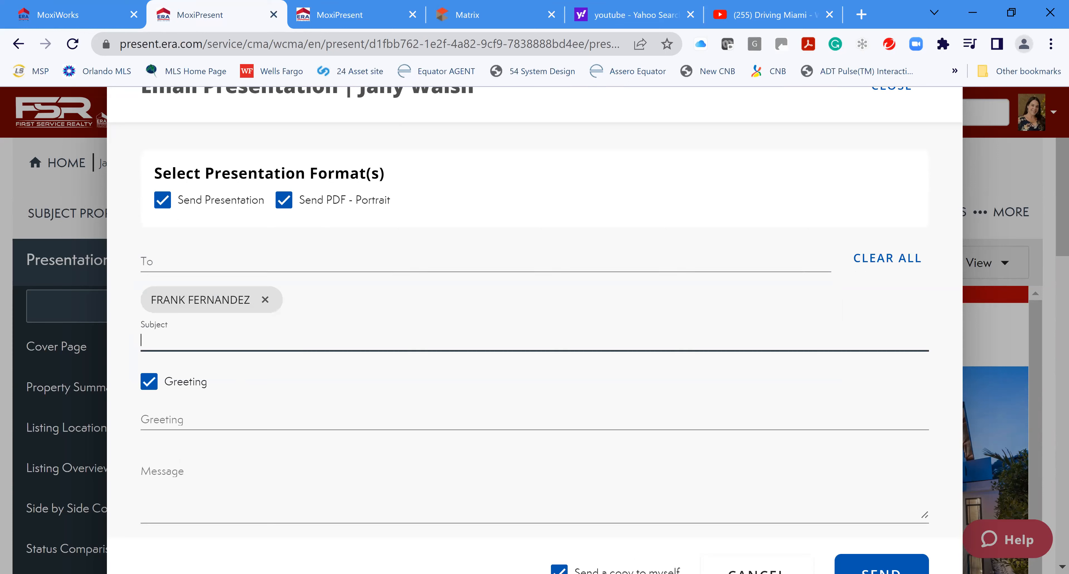
text(Check it out)
click(192, 503)
text(Enjoy this presentation)
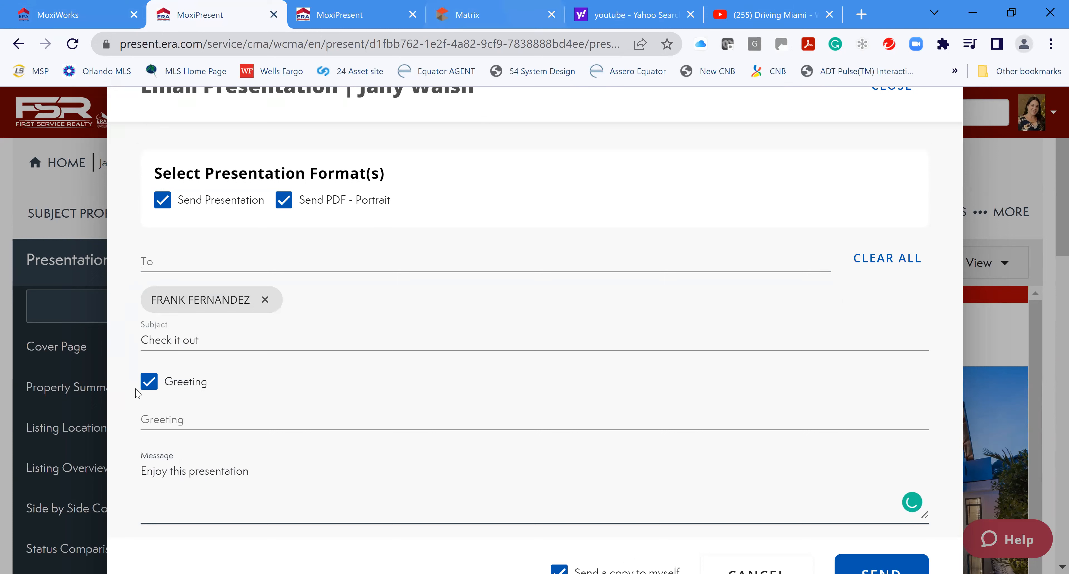
click(146, 382)
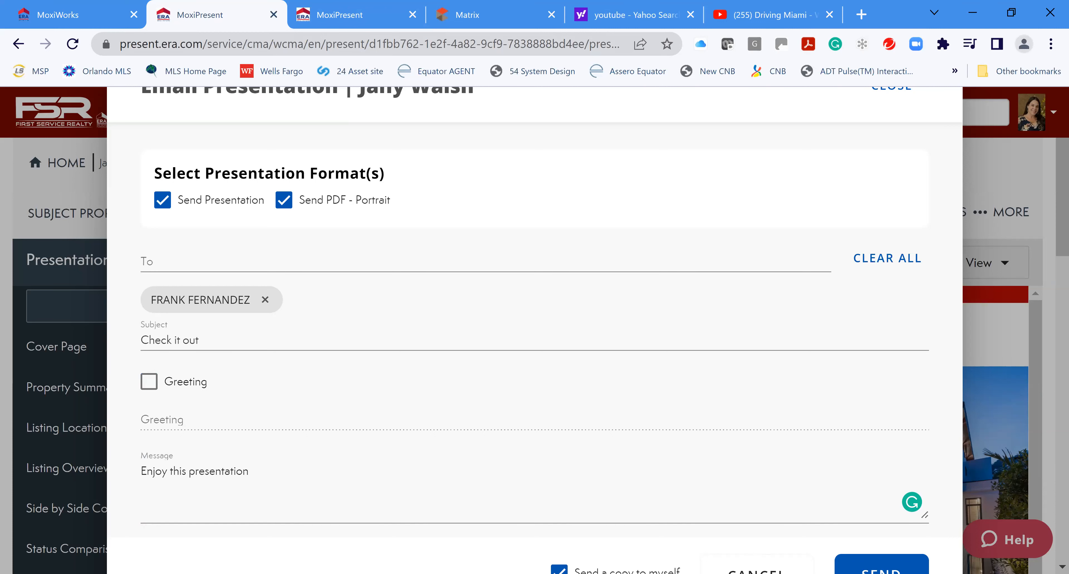
Send the presentation email
click(882, 567)
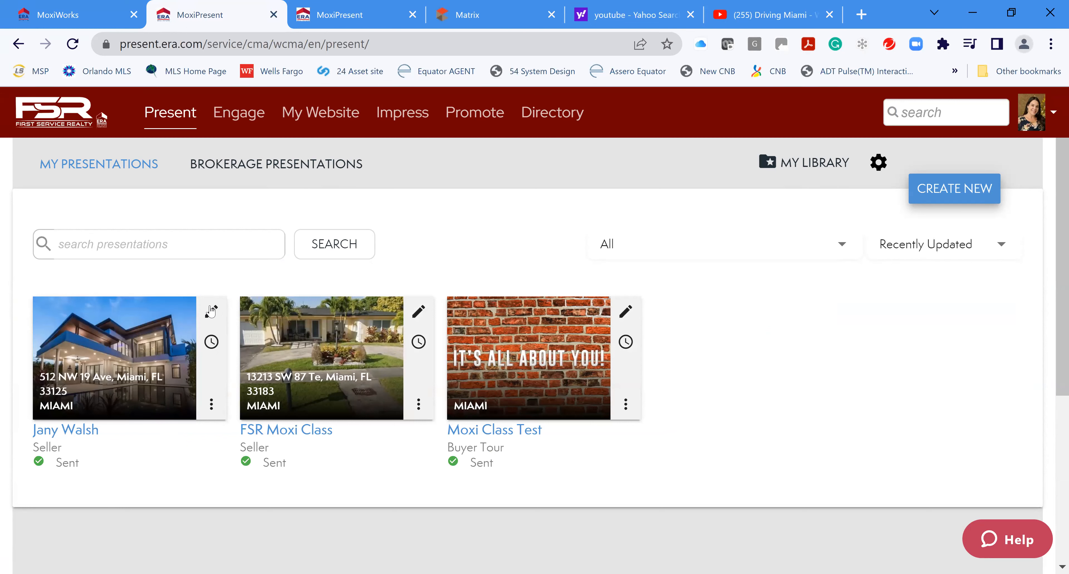
Open the existing seller presentation, return home to the list, and choose CREATE NEW
click(209, 315)
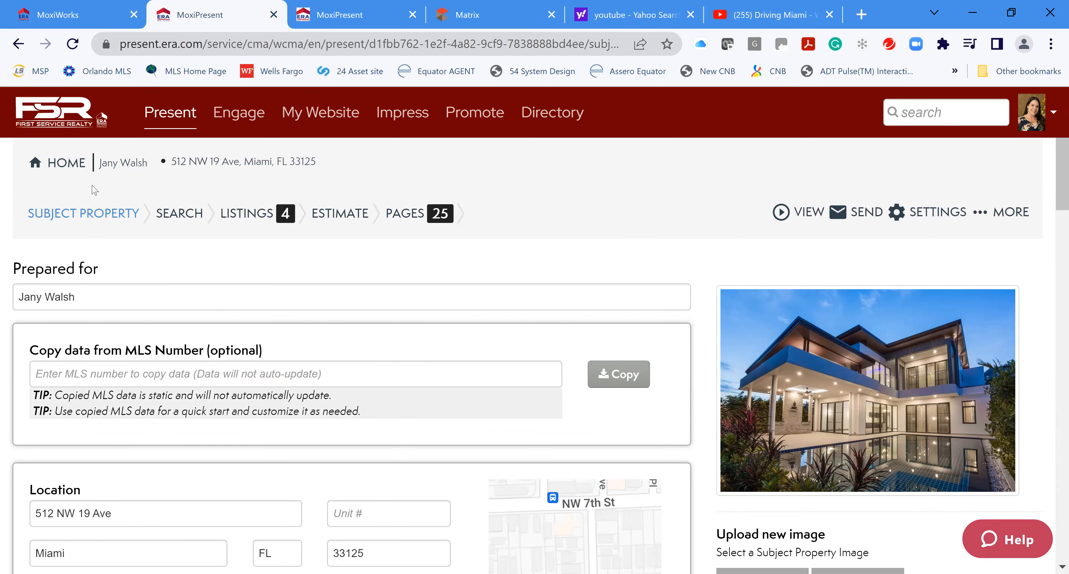
click(56, 166)
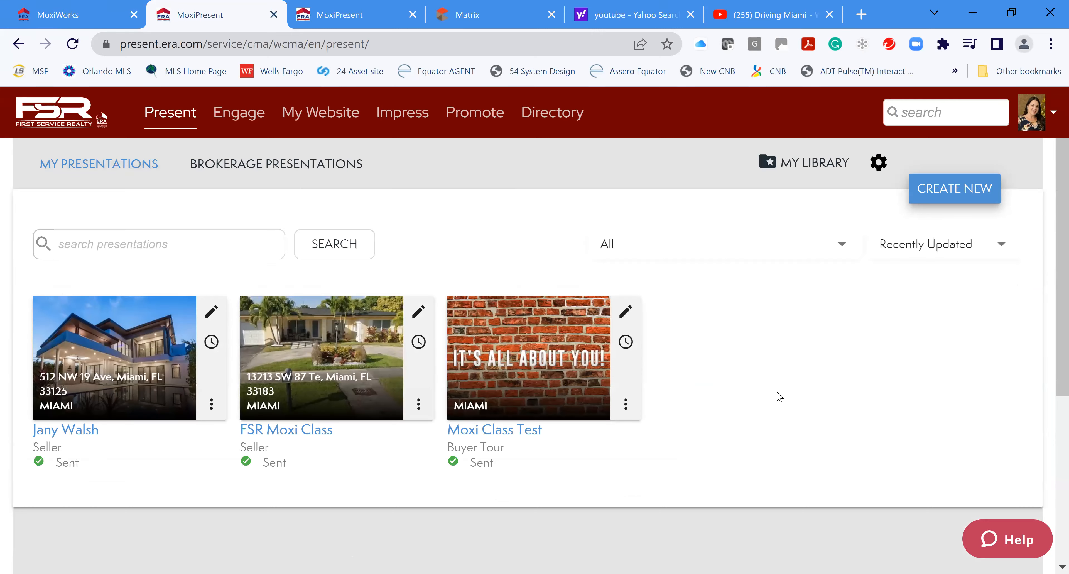
click(967, 190)
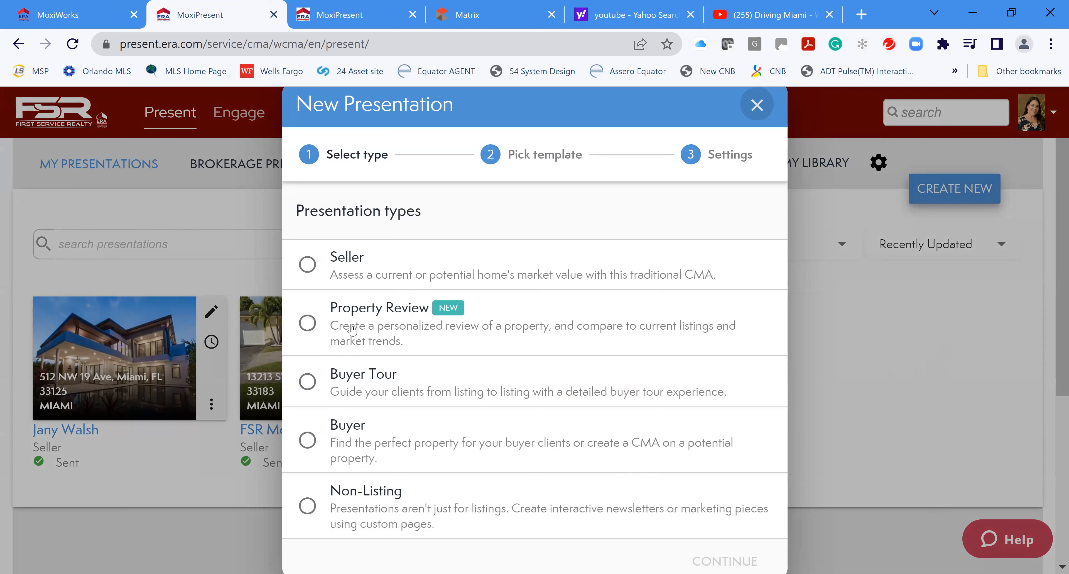
Create a Buyer Tour from the Default buyer tour template, entering the client's name as Prepared for
click(308, 382)
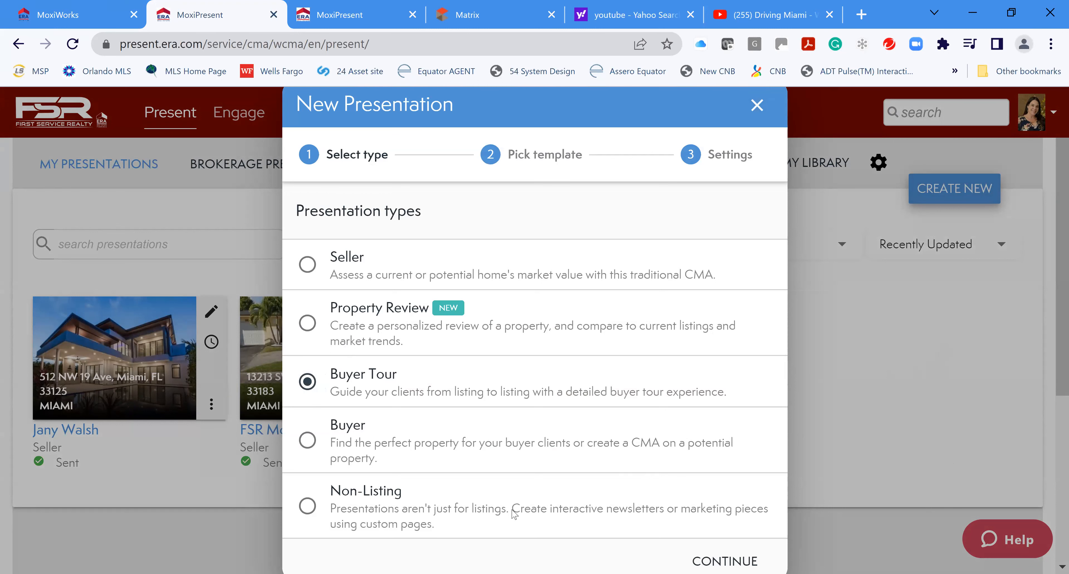
click(725, 561)
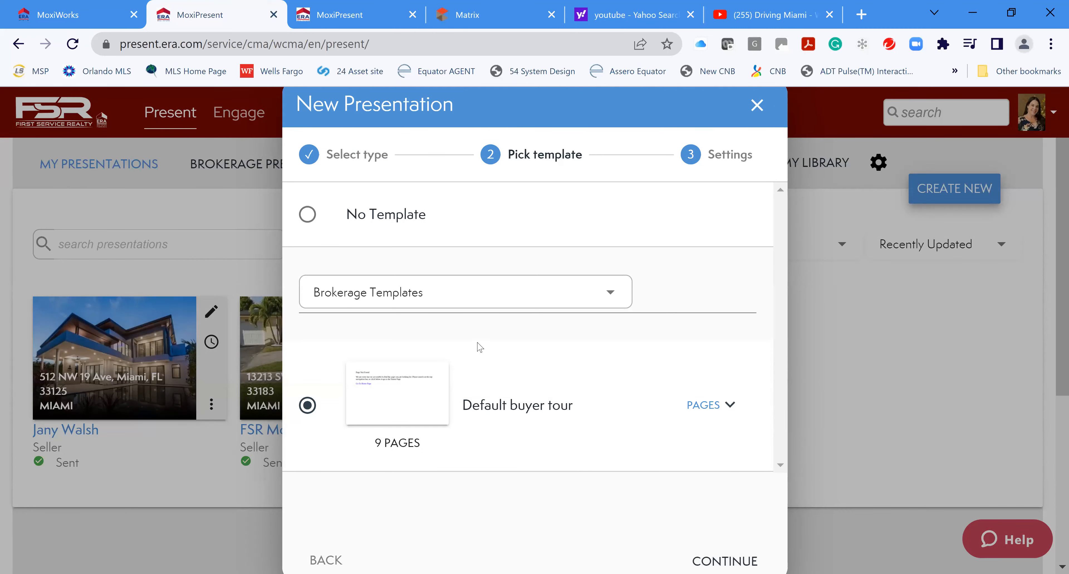
click(725, 561)
click(441, 226)
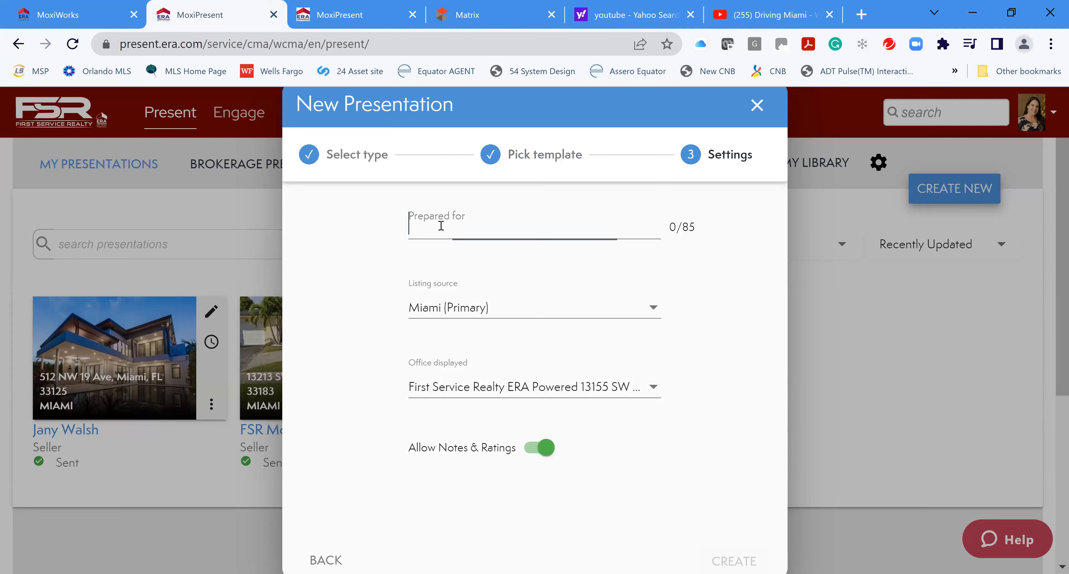
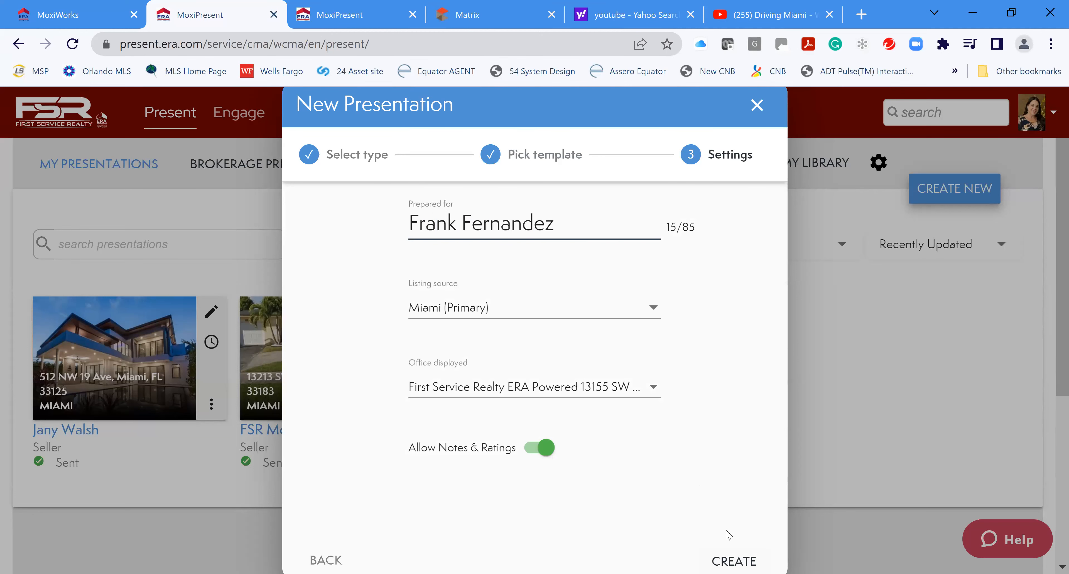
click(734, 560)
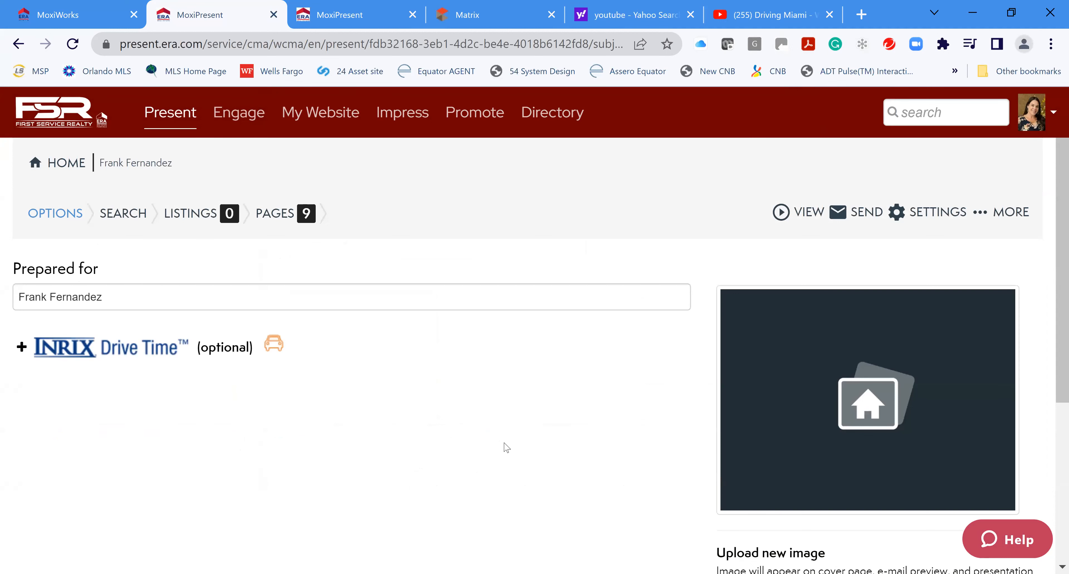
Close the YouTube Driving Miami video and Yahoo search tabs and open a blank tab
scroll(507, 447, down, 4)
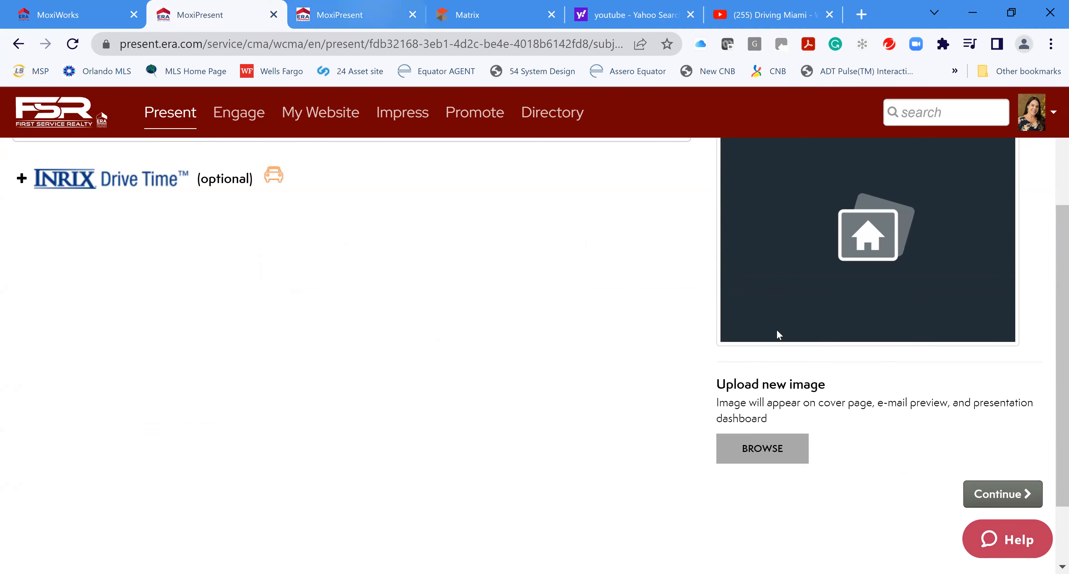
scroll(888, 320, up, 2)
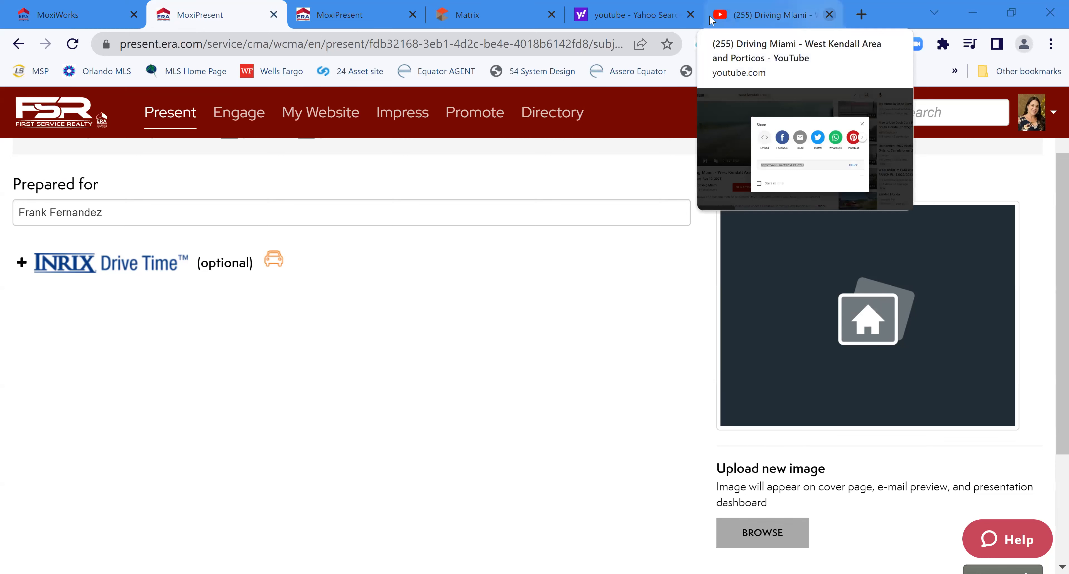
click(829, 15)
click(829, 14)
click(831, 14)
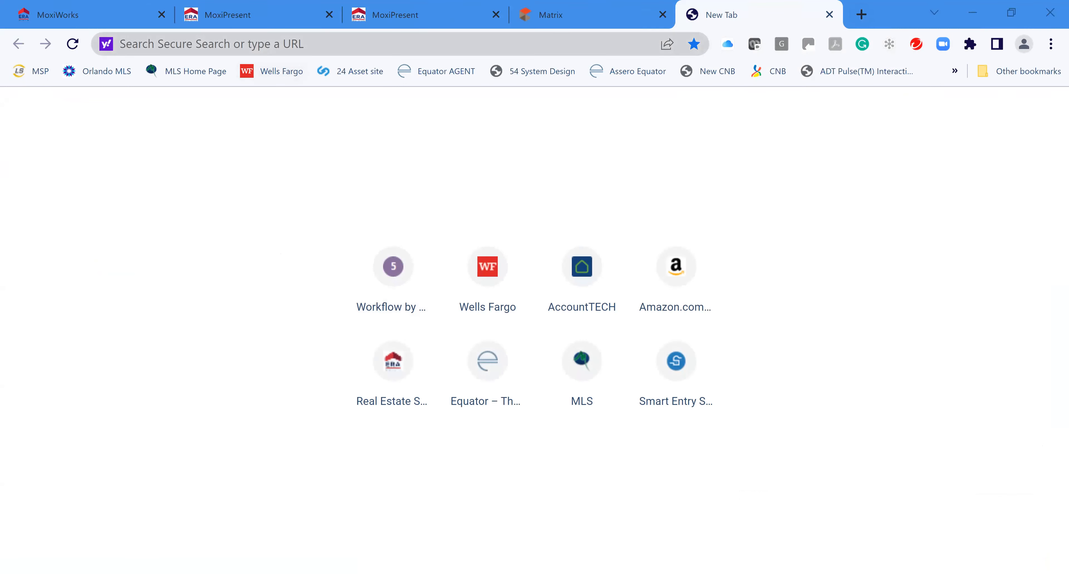
Search Google for 'brickell skyline pictures'
click(211, 44)
text(google.com)
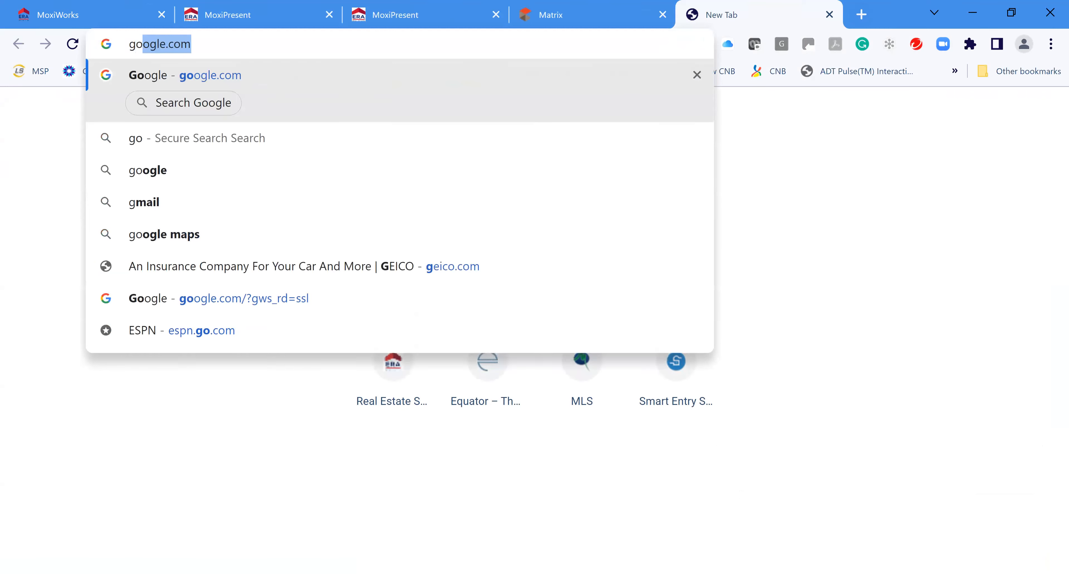
key(Return)
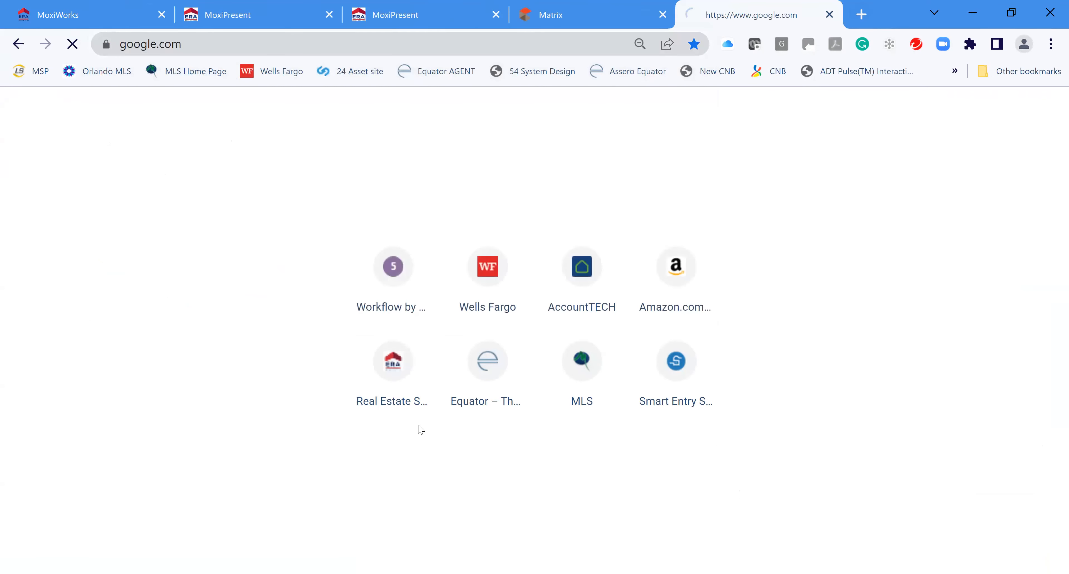
click(443, 309)
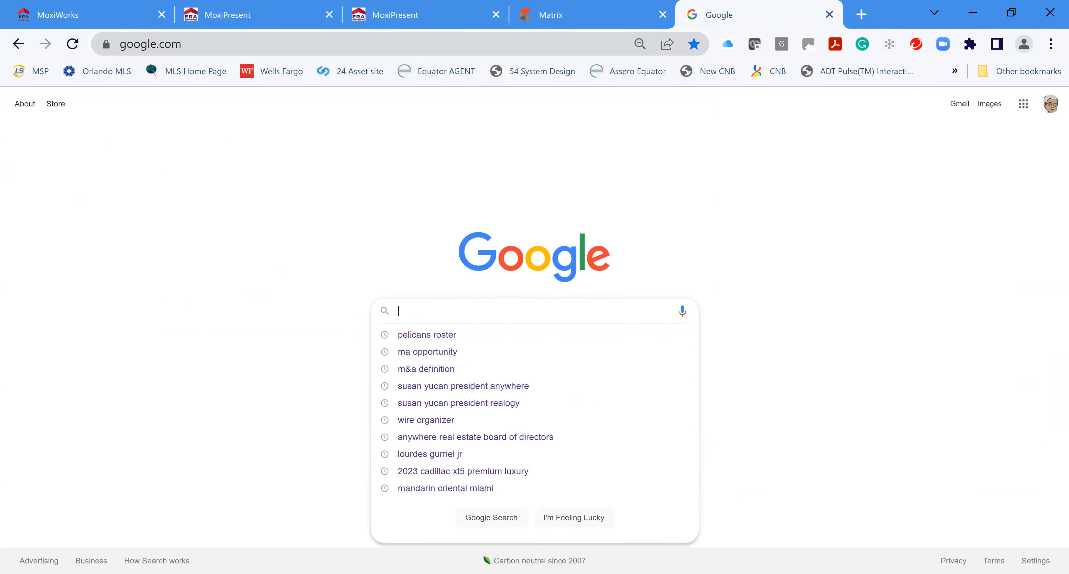
text(Brickell )
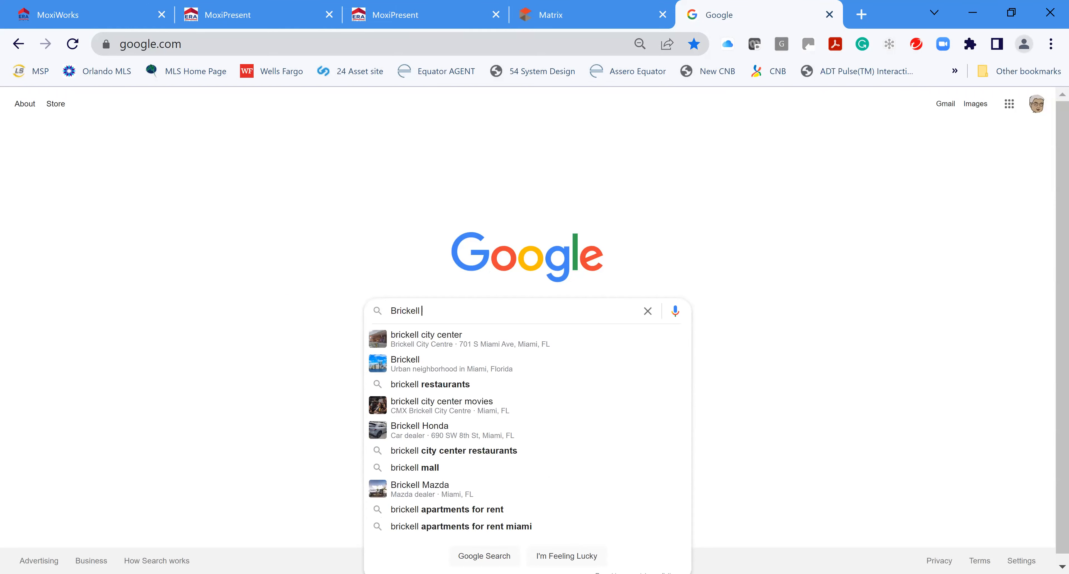
text(Sykline)
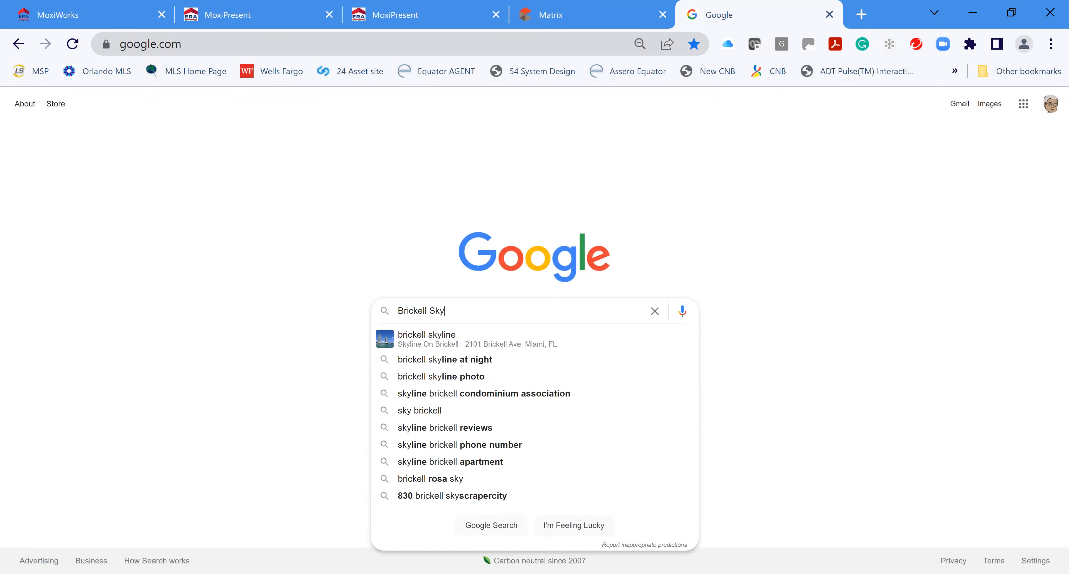
text( pi)
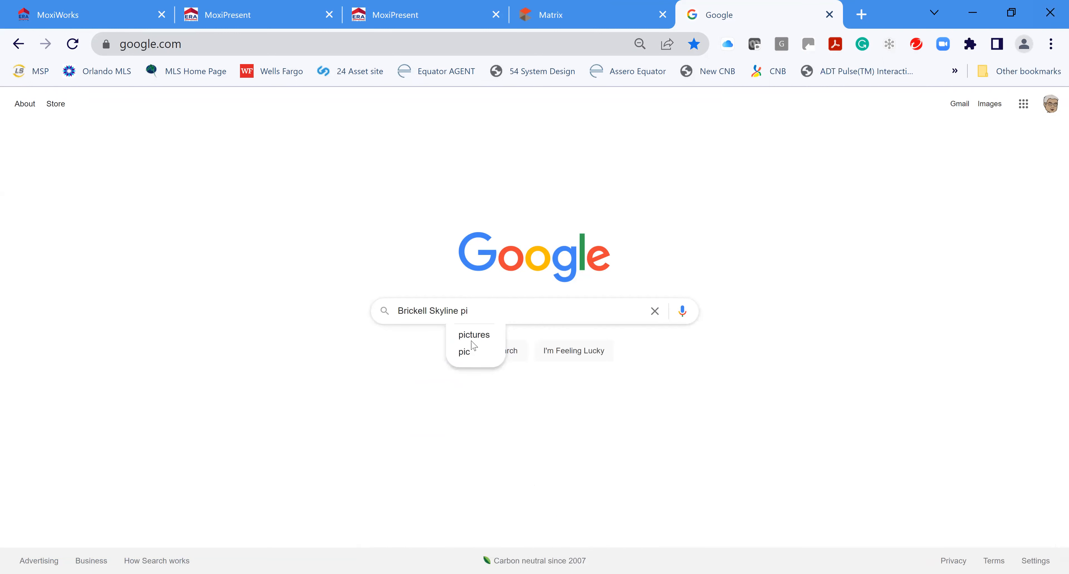
click(488, 337)
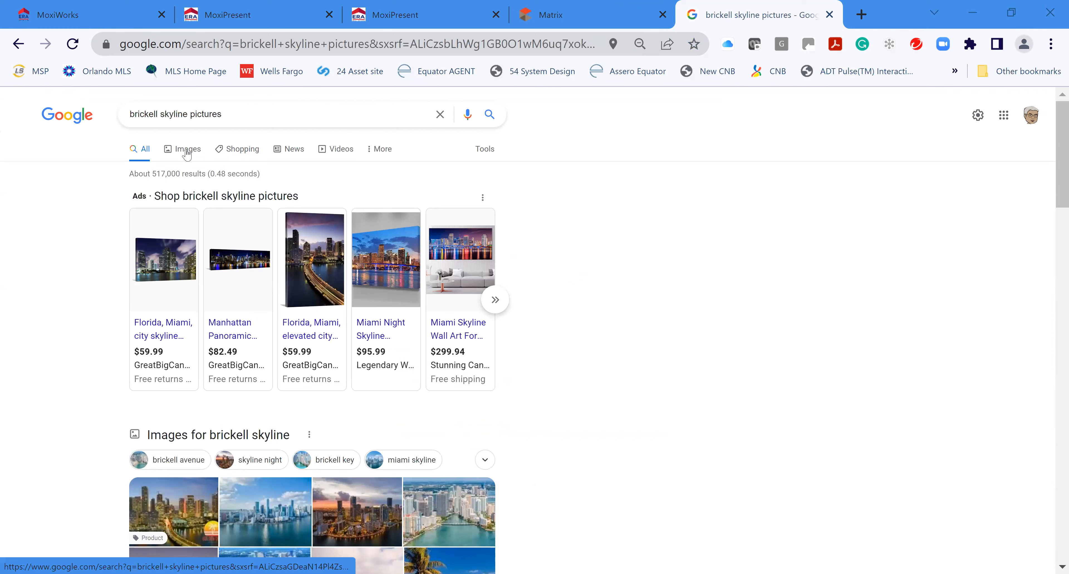
Show image results filtered to Creative Commons licenses under Usage Rights
click(188, 150)
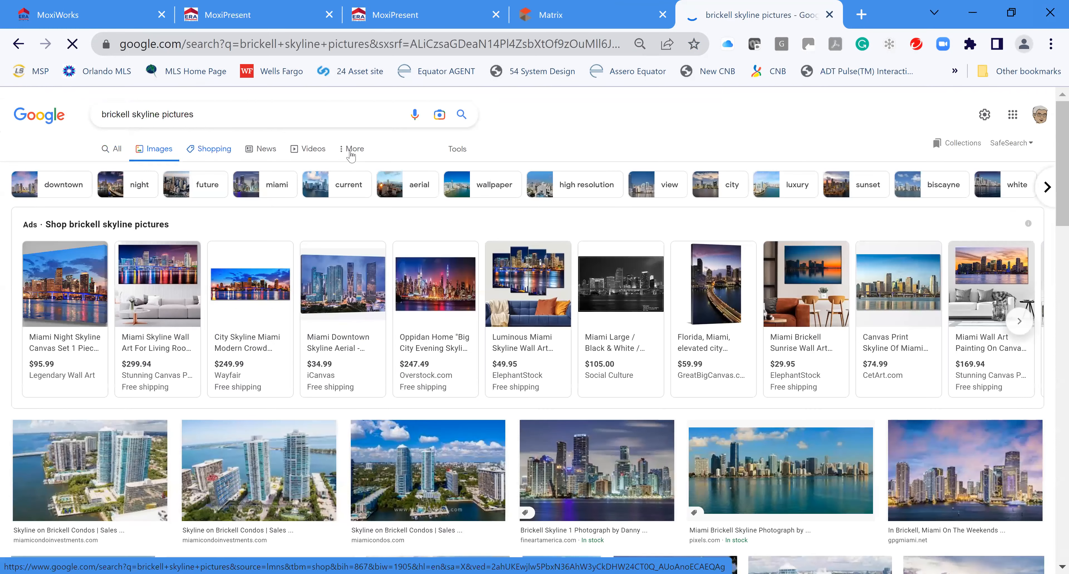
click(351, 150)
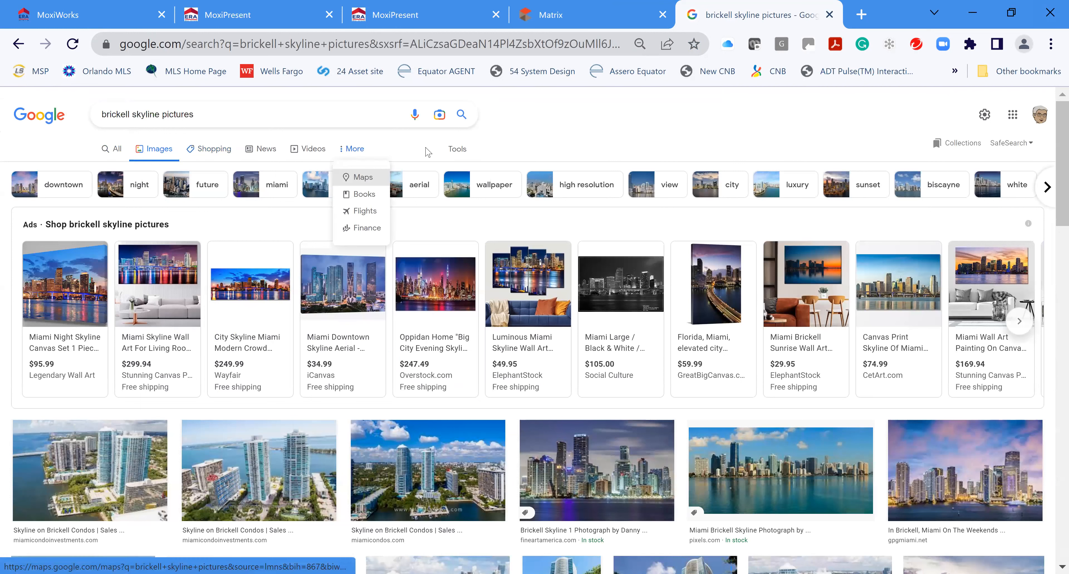
click(457, 148)
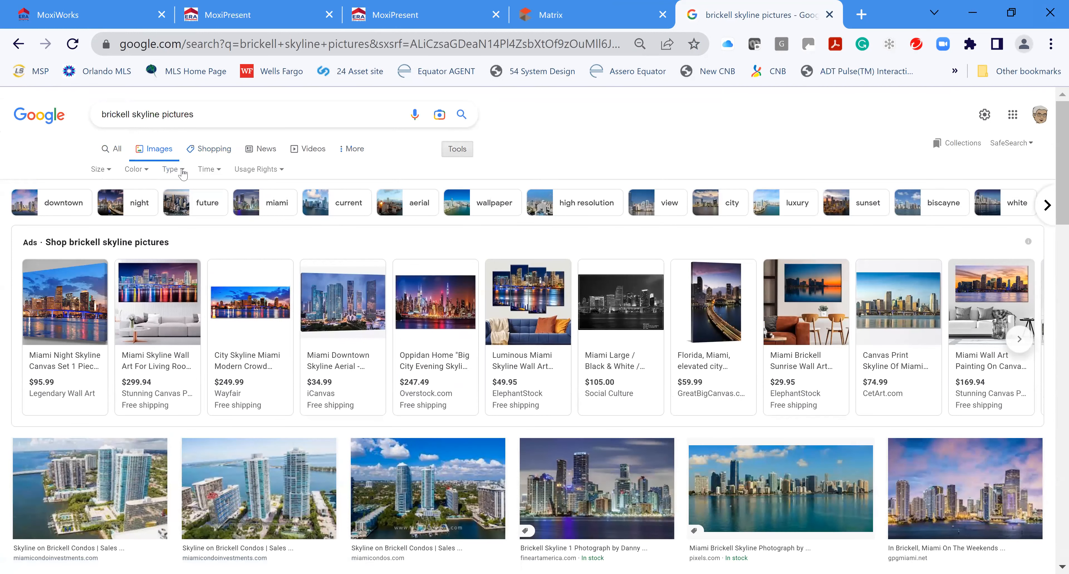
click(179, 171)
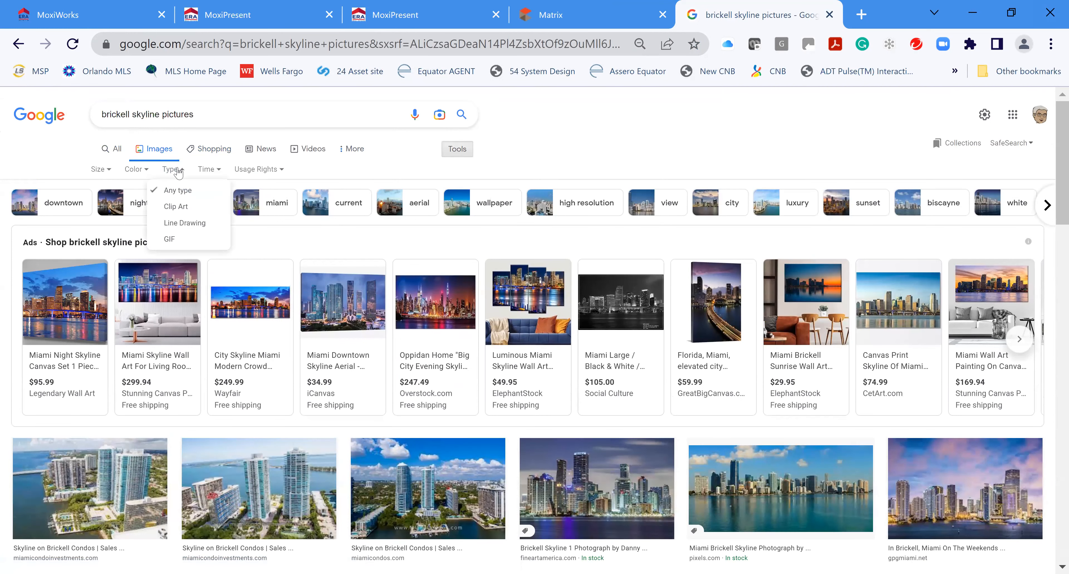
click(261, 172)
click(283, 171)
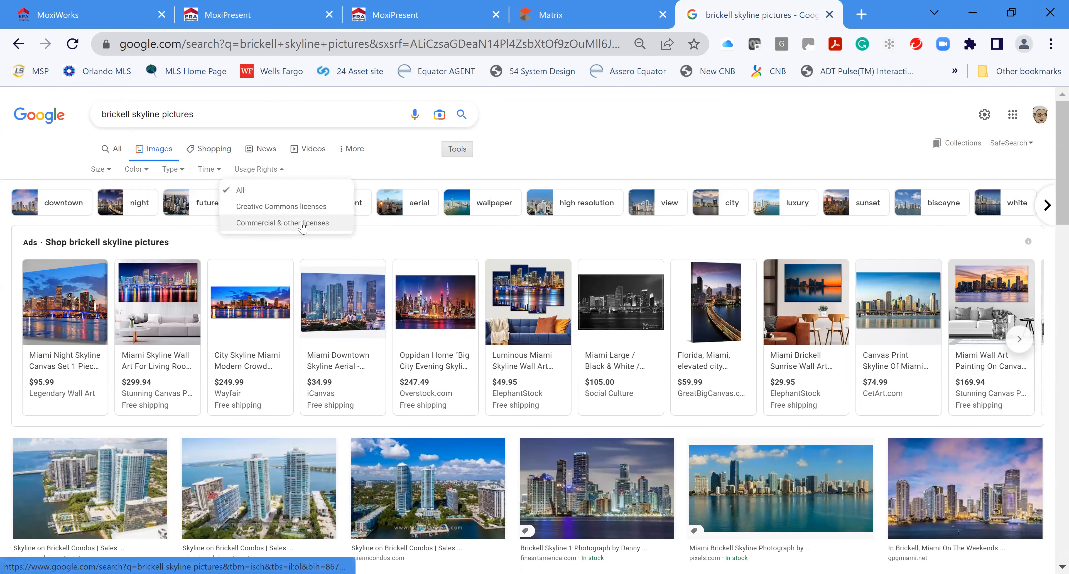
click(282, 204)
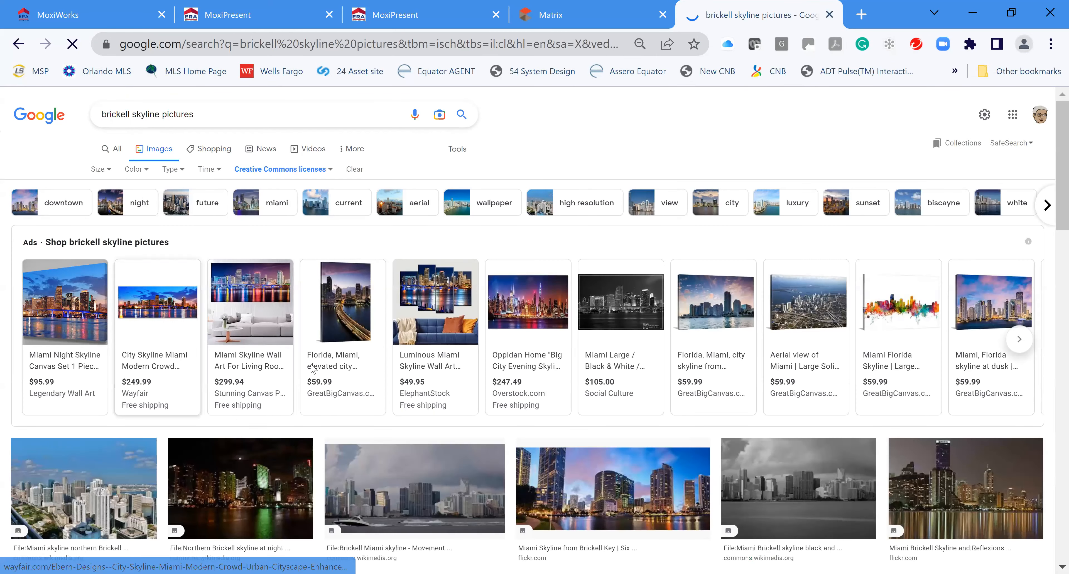
scroll(652, 481, down, 2)
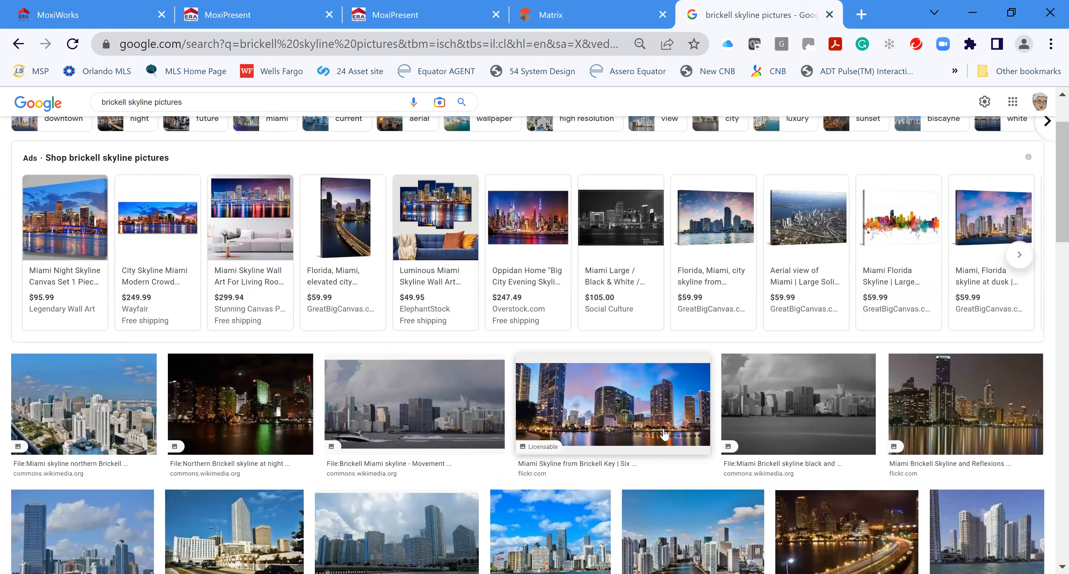
Save the flickr Brickell skyline photo to the Desktop as 'Brickell'
right_click(628, 420)
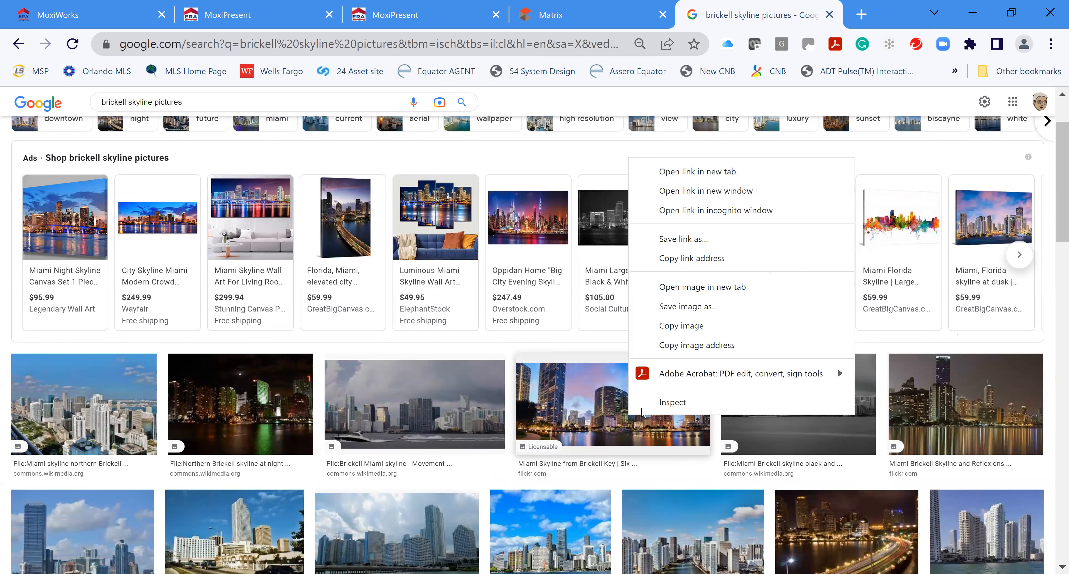
click(719, 307)
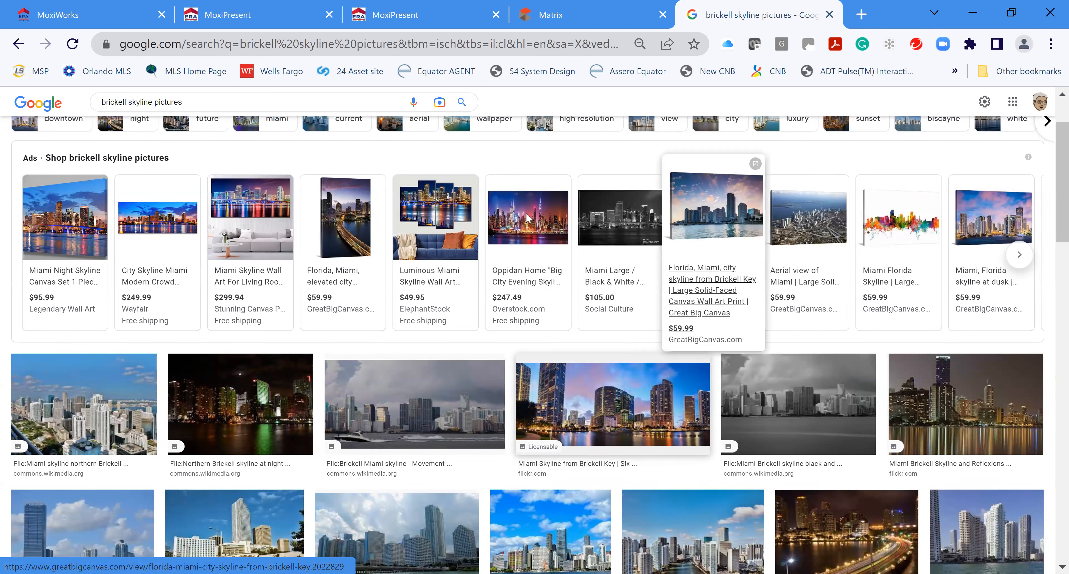
drag(108, 218, 110, 67)
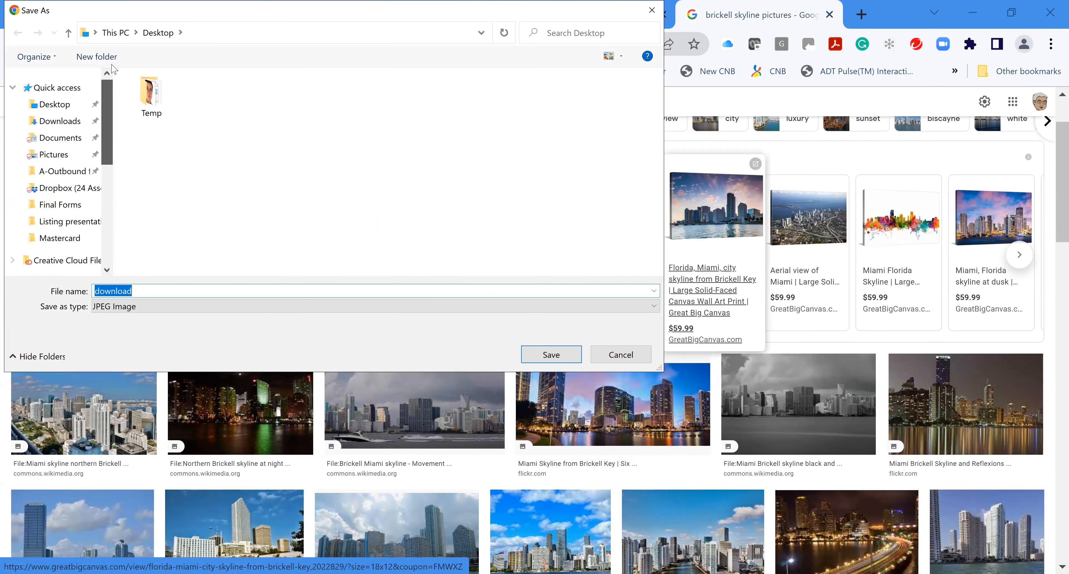
click(54, 107)
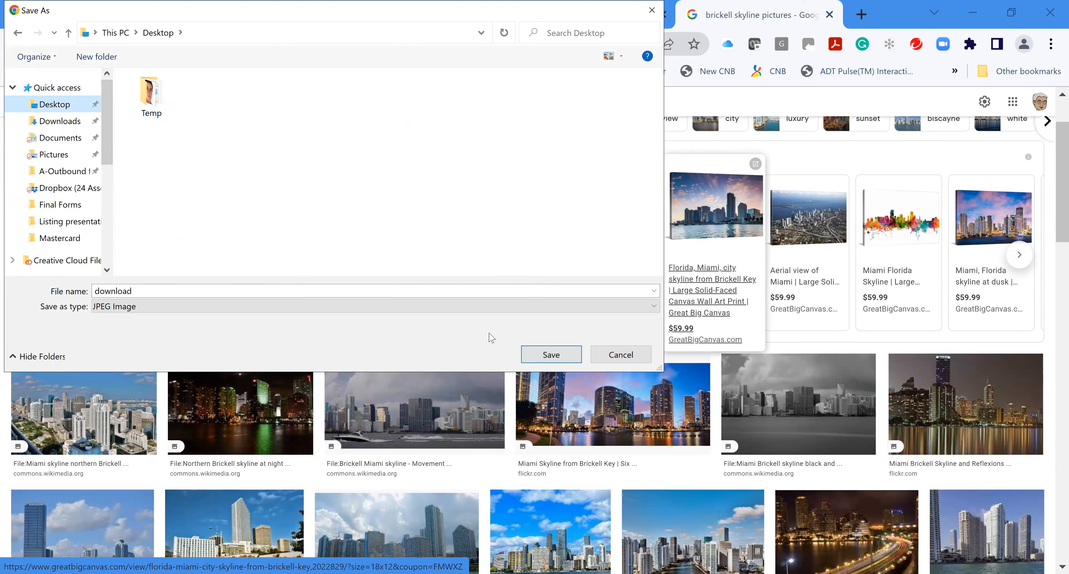
click(267, 291)
text(Brickell)
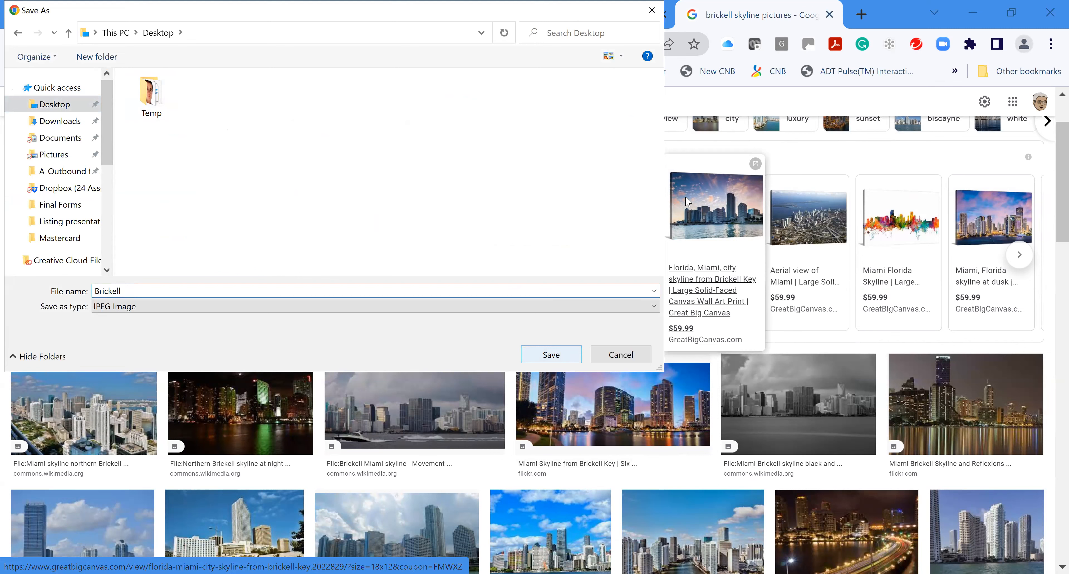
key(Return)
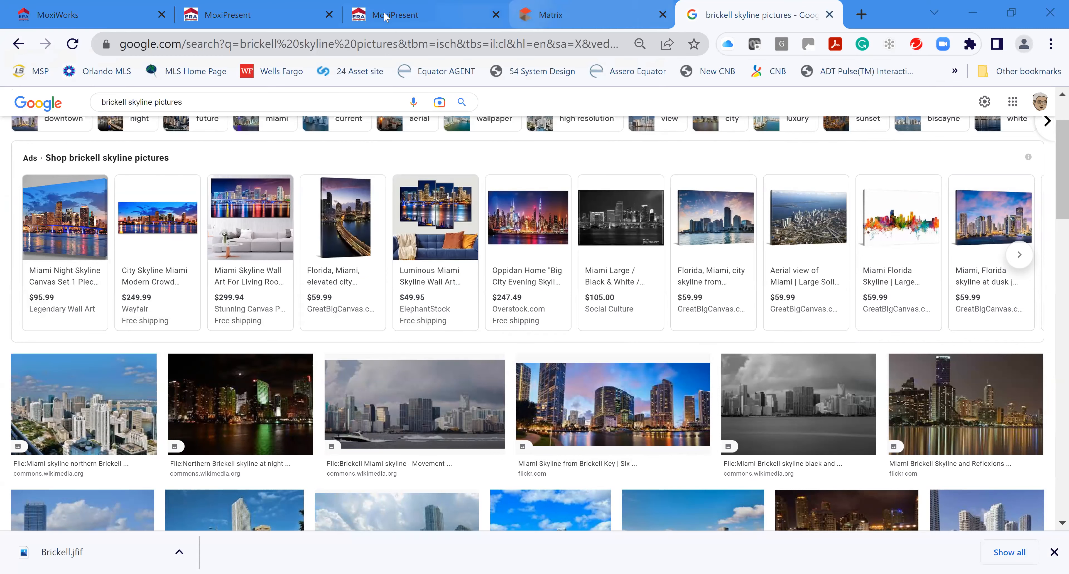
Upload the saved Brickell image as the buyer tour's cover and continue to listing search
click(394, 15)
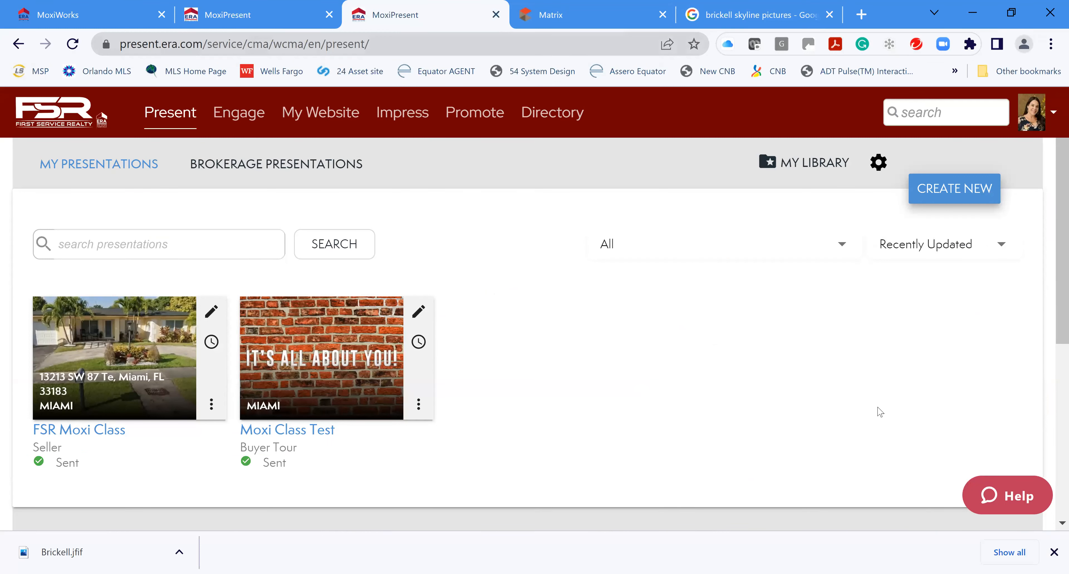
key(ctrl+shift+Tab)
scroll(857, 420, down, 2)
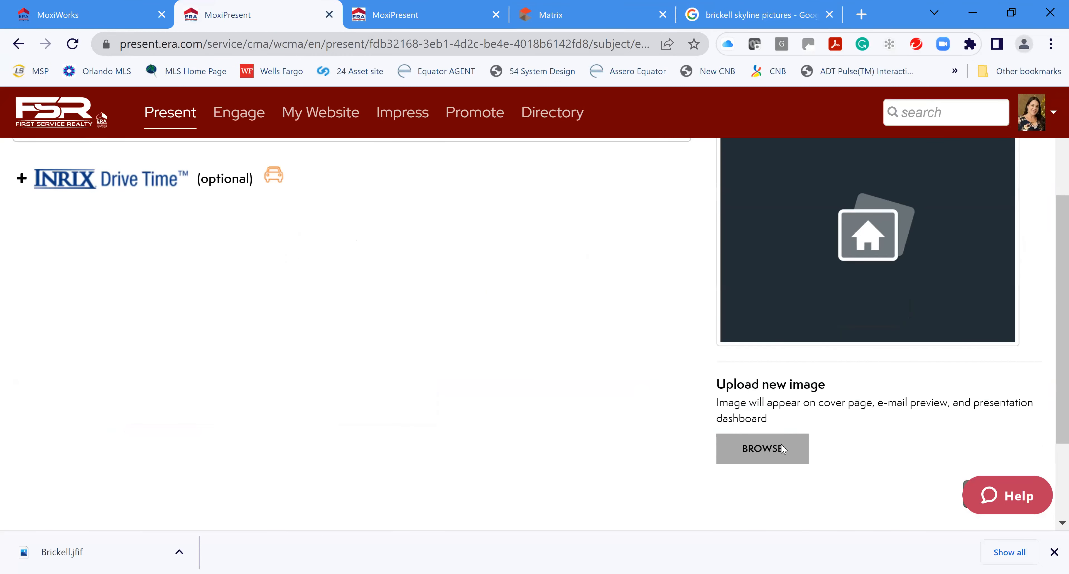
click(781, 444)
click(200, 111)
click(551, 355)
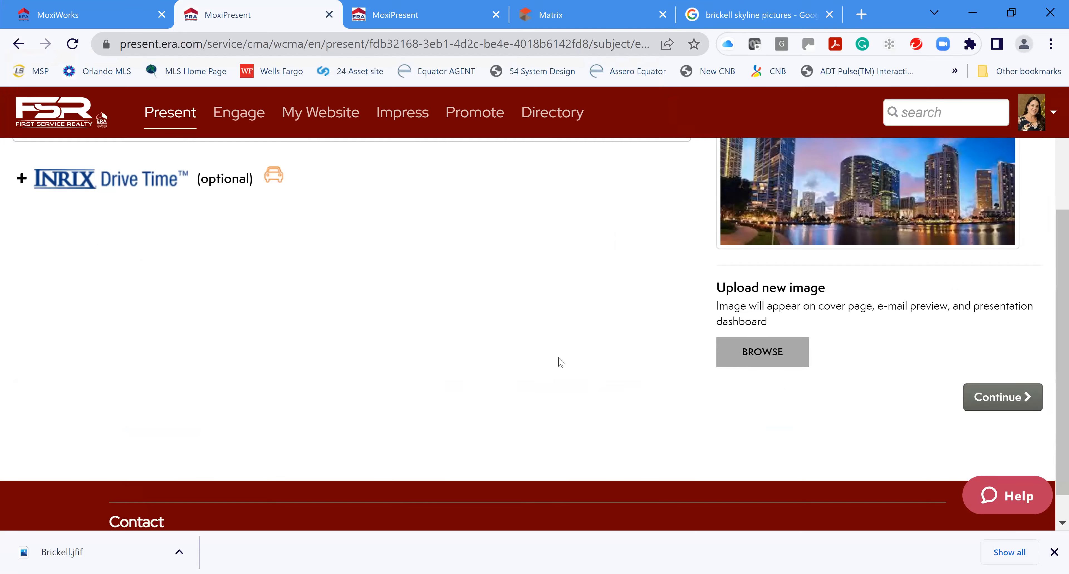
scroll(425, 361, up, 4)
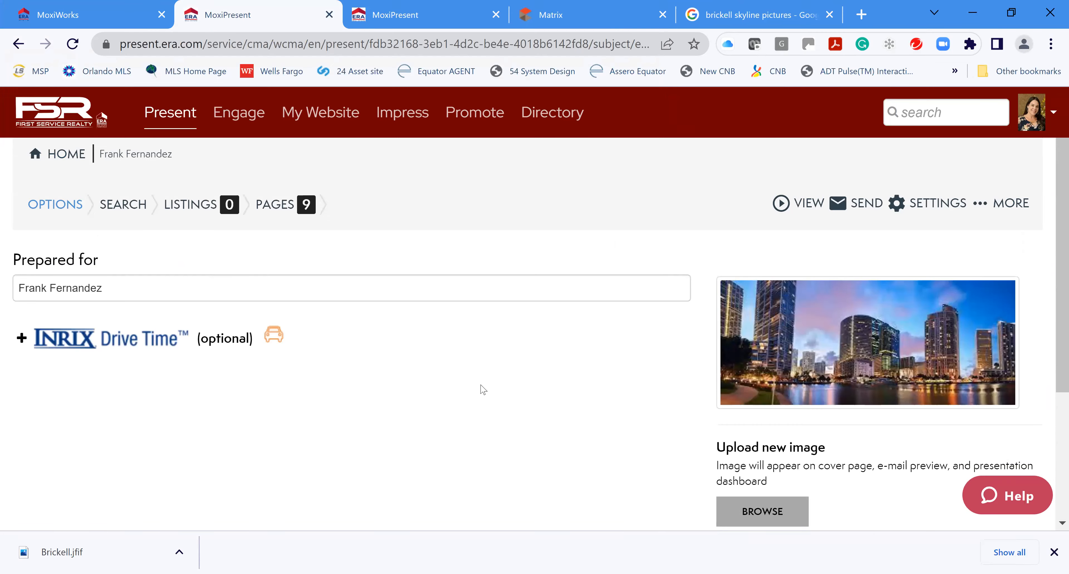
scroll(482, 387, down, 4)
click(1002, 398)
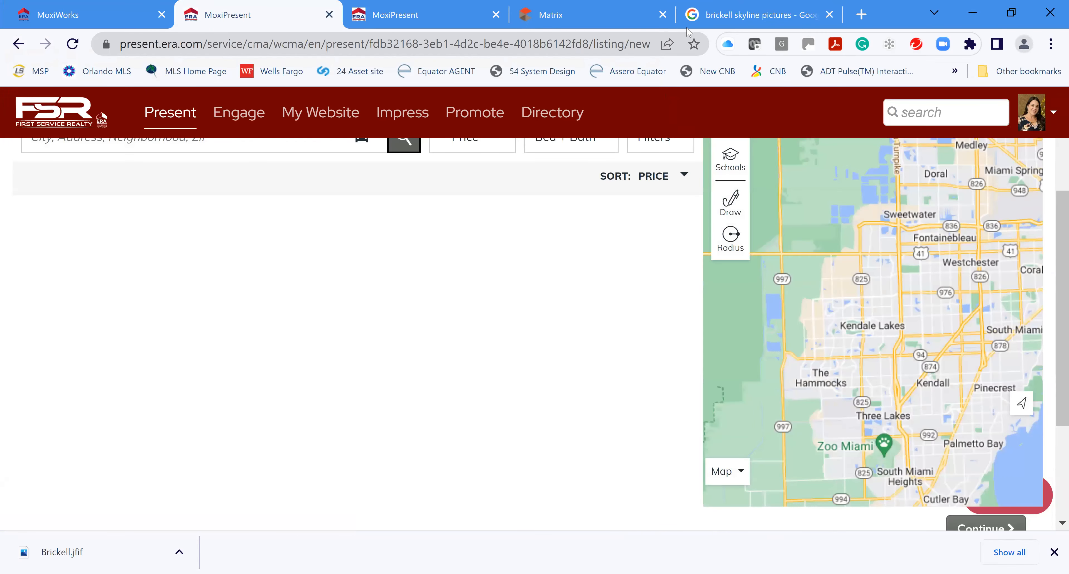
Set the listing search location to Brickell, Miami
scroll(374, 409, up, 2)
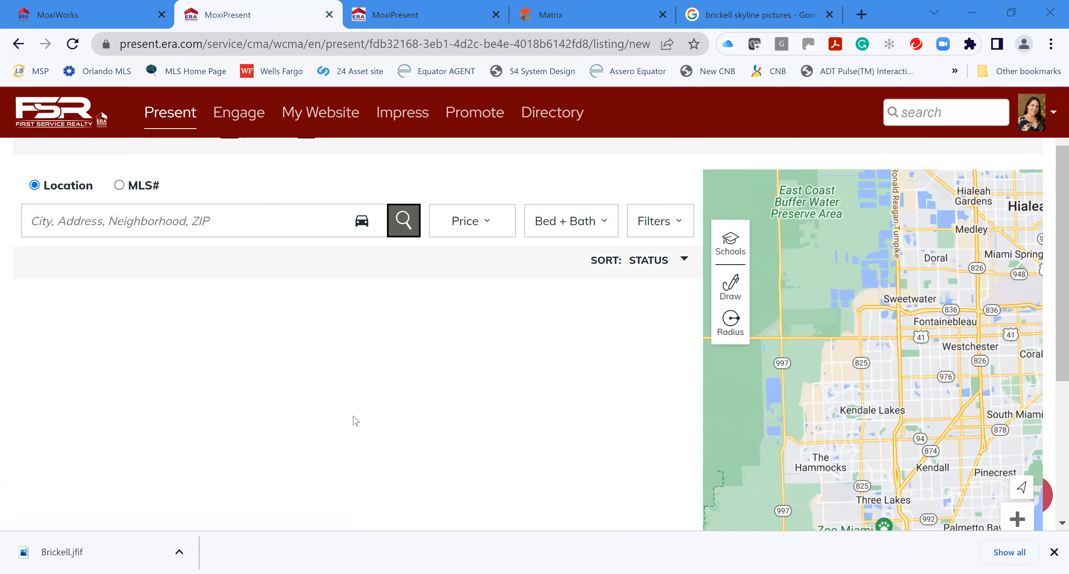
scroll(356, 417, up, 2)
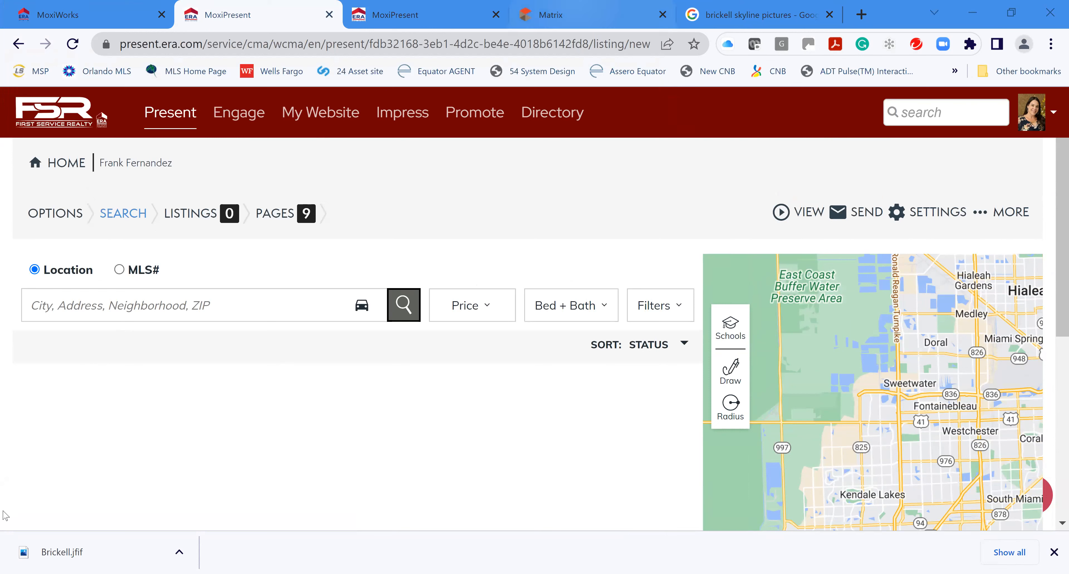
click(228, 305)
text(Br)
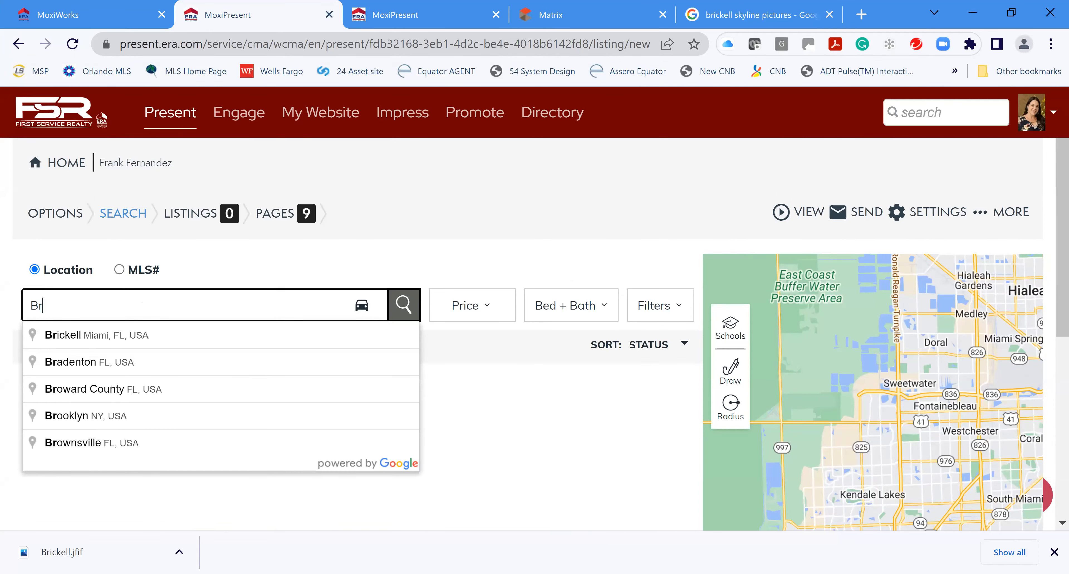
text(ic)
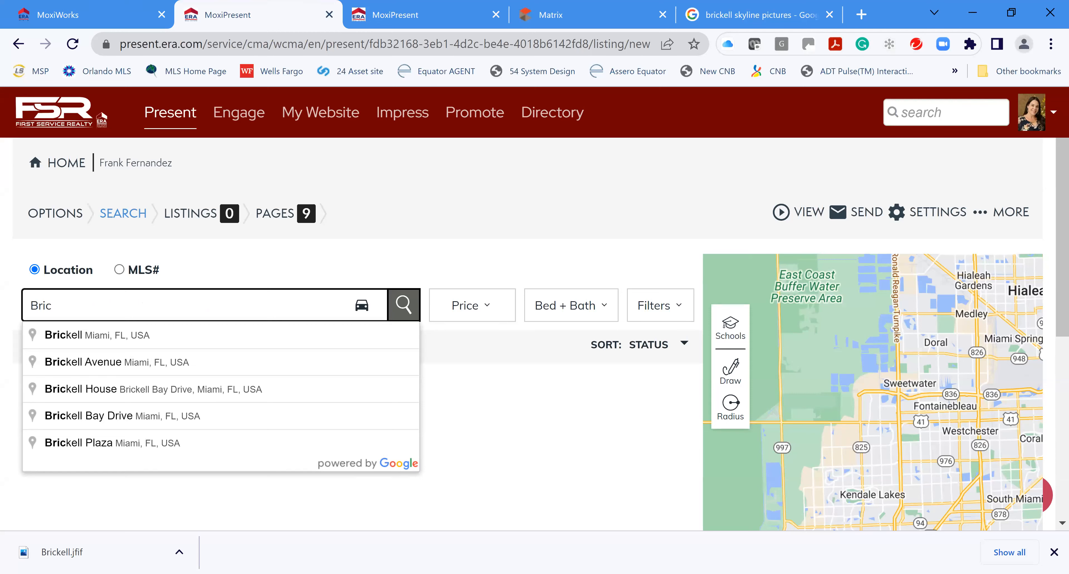
click(224, 336)
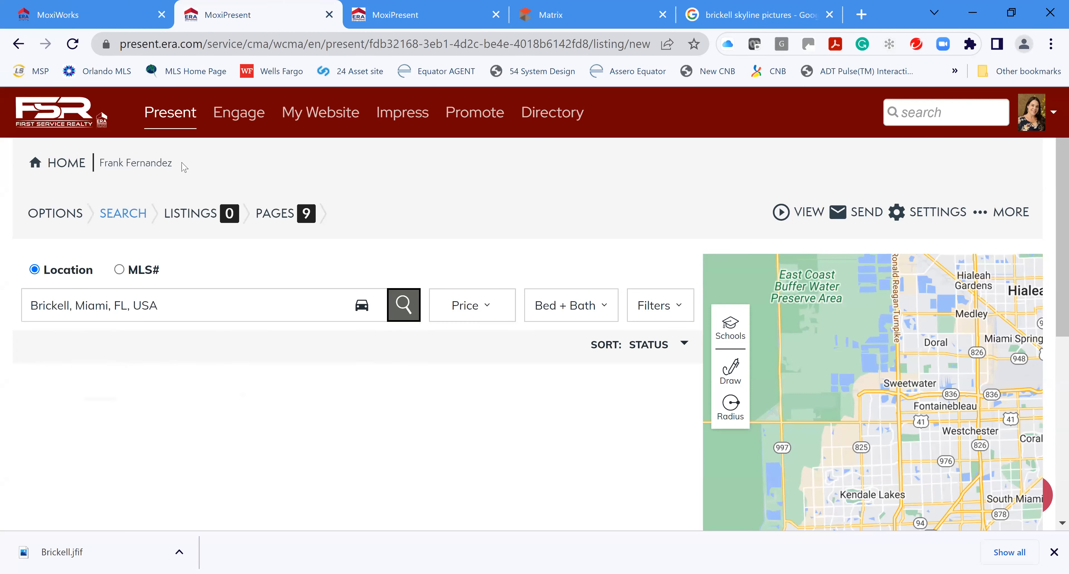
Limit the price range to $450,000 minimum and $700,000 maximum
click(486, 306)
scroll(563, 444, down, 5)
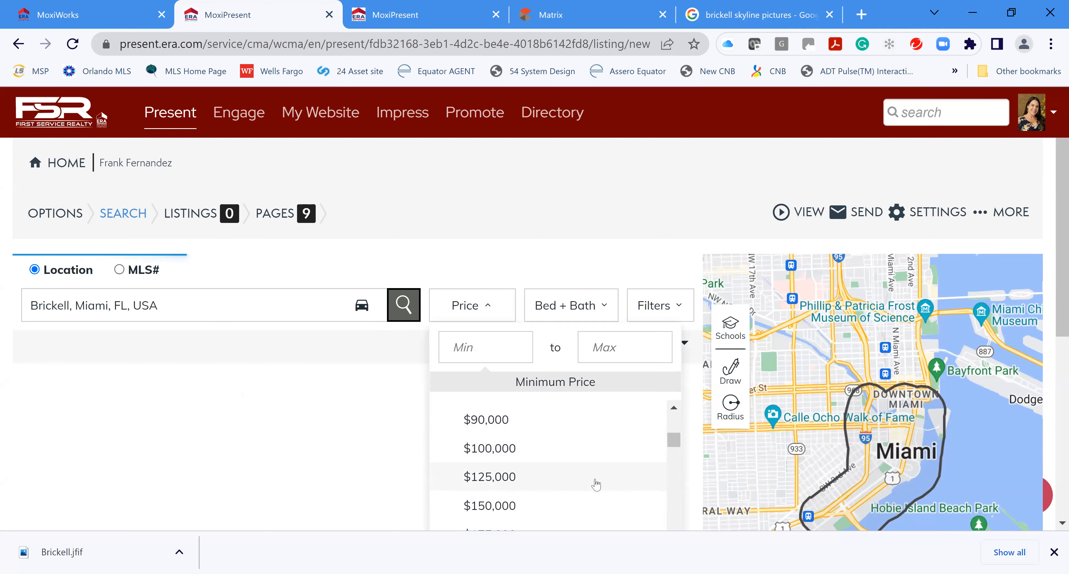
scroll(581, 481, down, 4)
scroll(524, 507, down, 4)
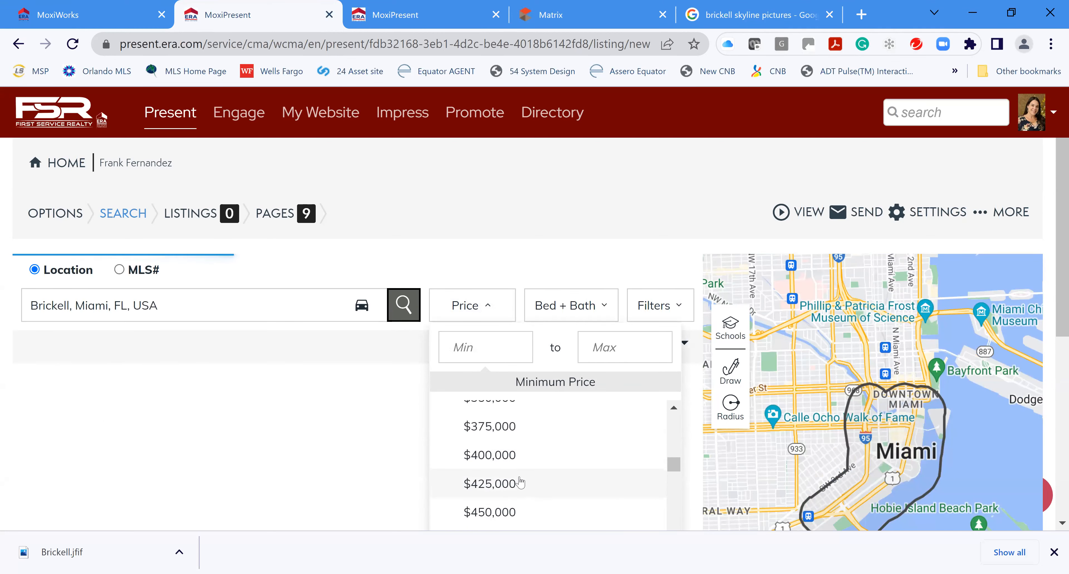
click(511, 513)
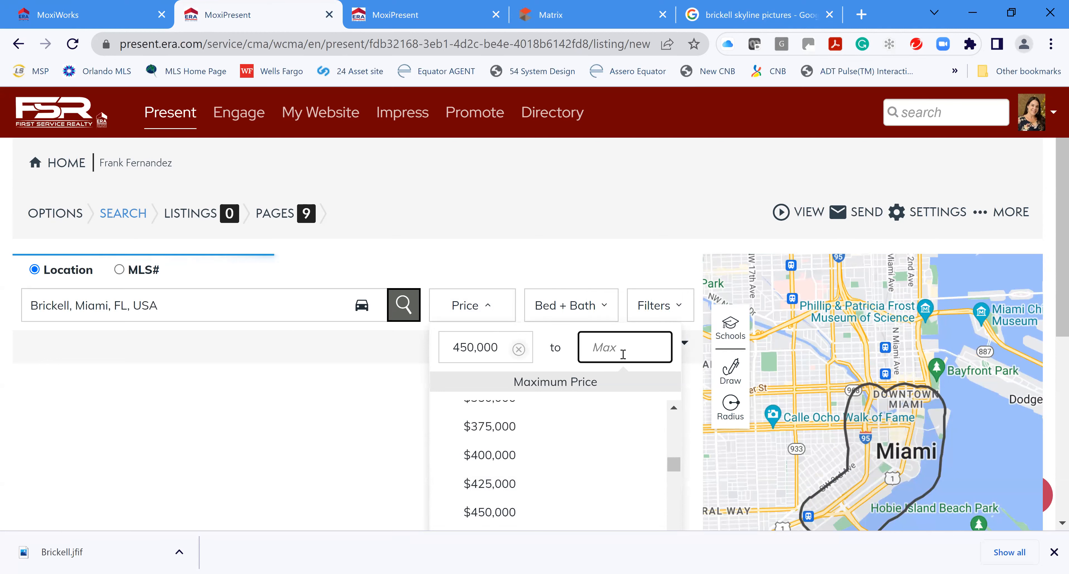
scroll(527, 473, down, 7)
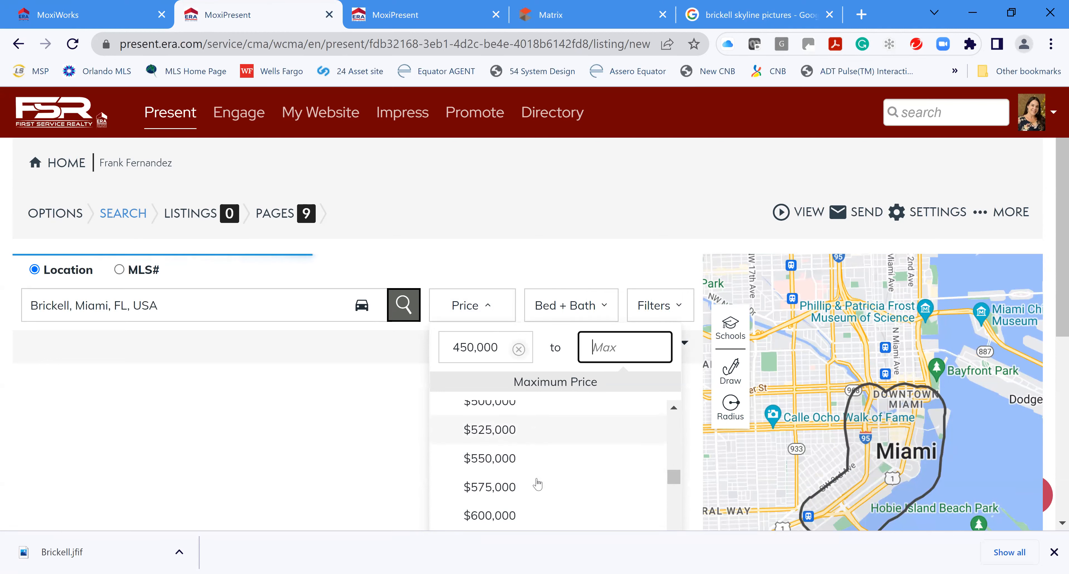
click(523, 462)
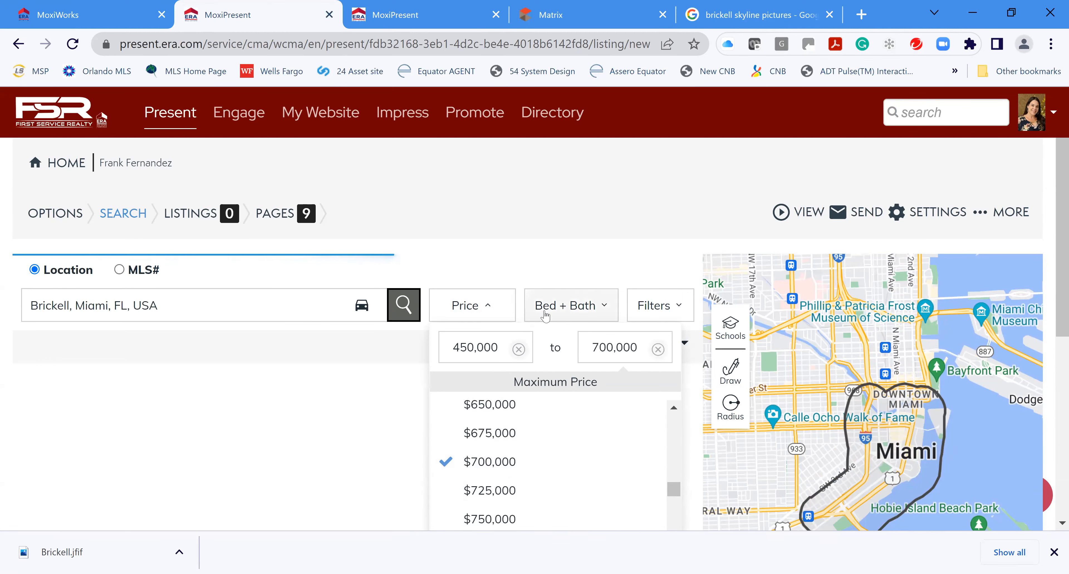
click(546, 313)
click(672, 390)
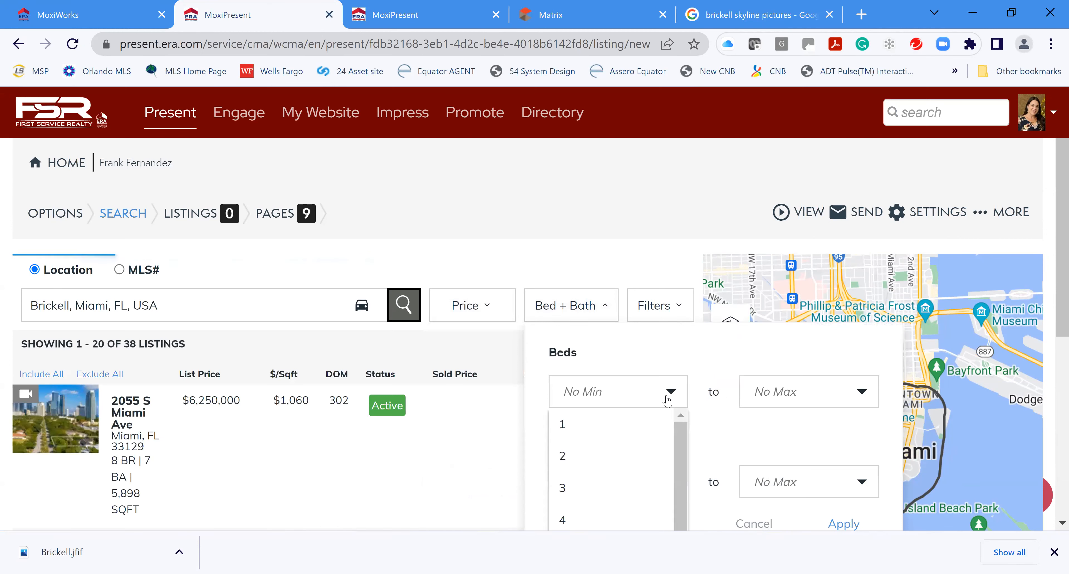
Filter the Brickell search to 2–3 bedrooms and 2–2 bathrooms and apply
click(588, 458)
click(808, 395)
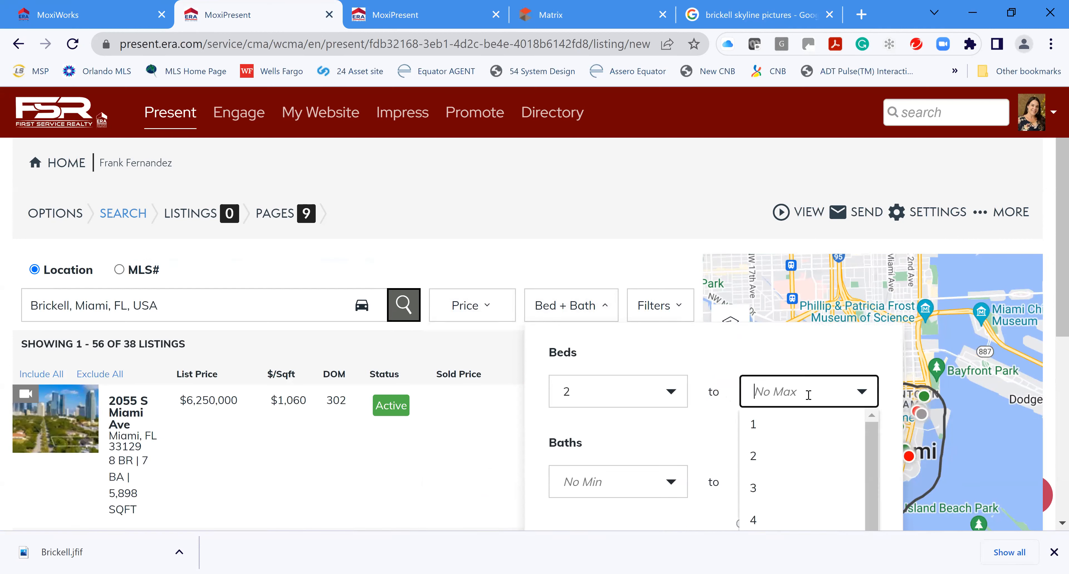
click(769, 491)
scroll(643, 423, down, 3)
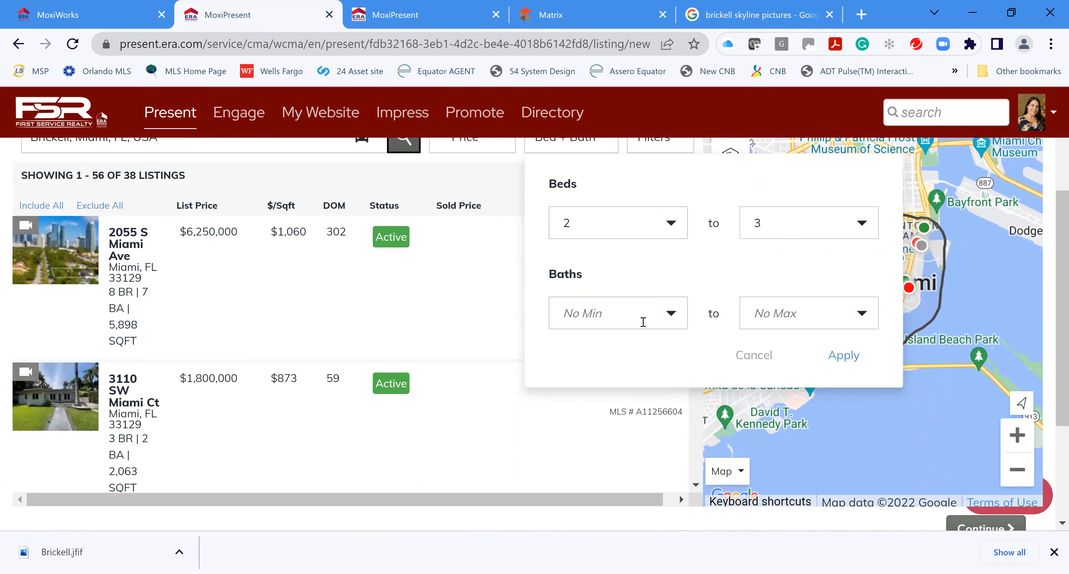
click(642, 319)
click(587, 375)
click(766, 310)
click(765, 381)
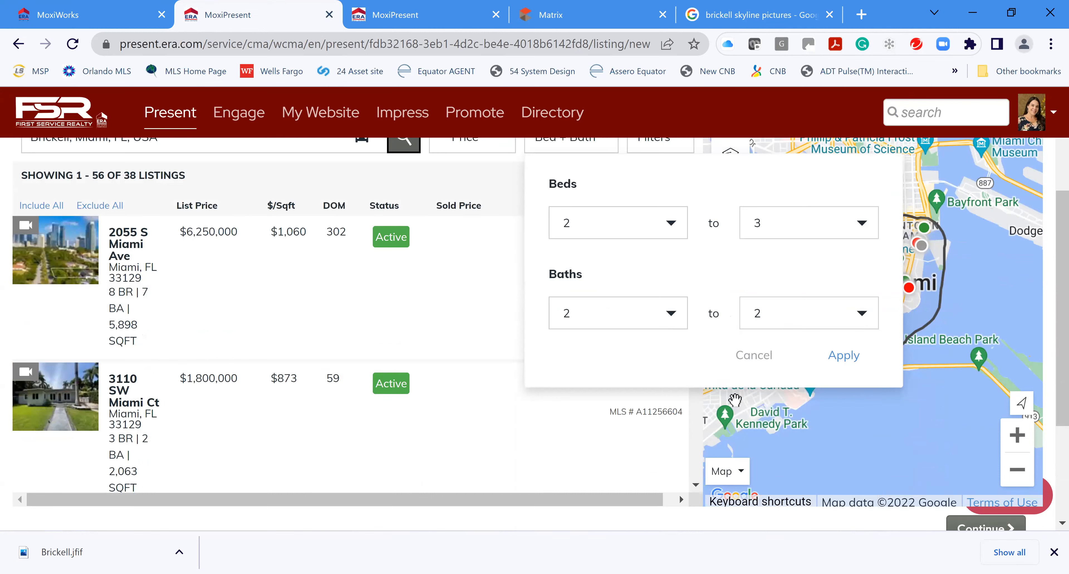
click(843, 354)
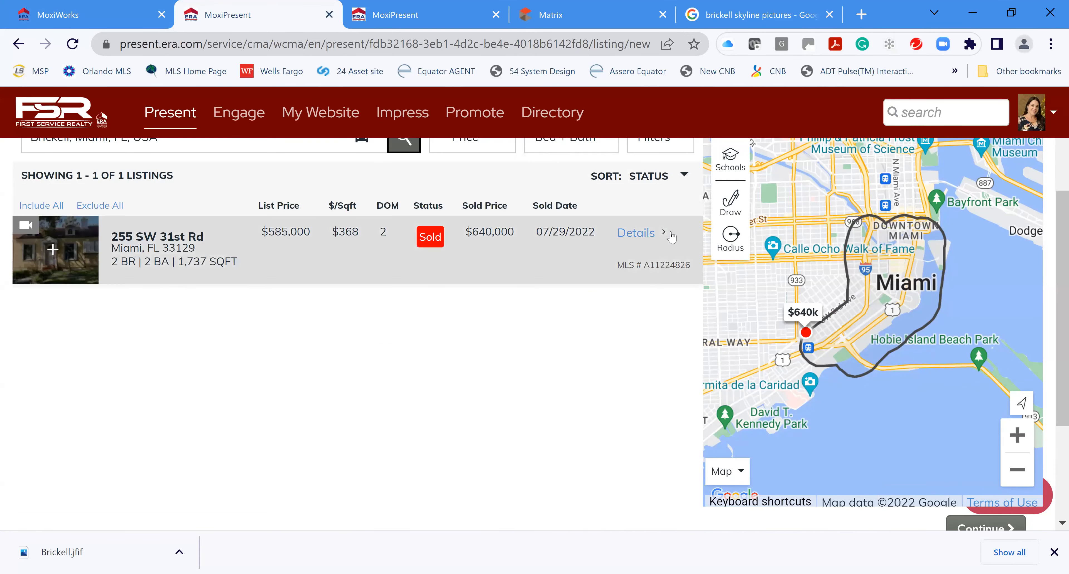
Raise the maximum price in the price filter to $775,000
scroll(613, 228, up, 2)
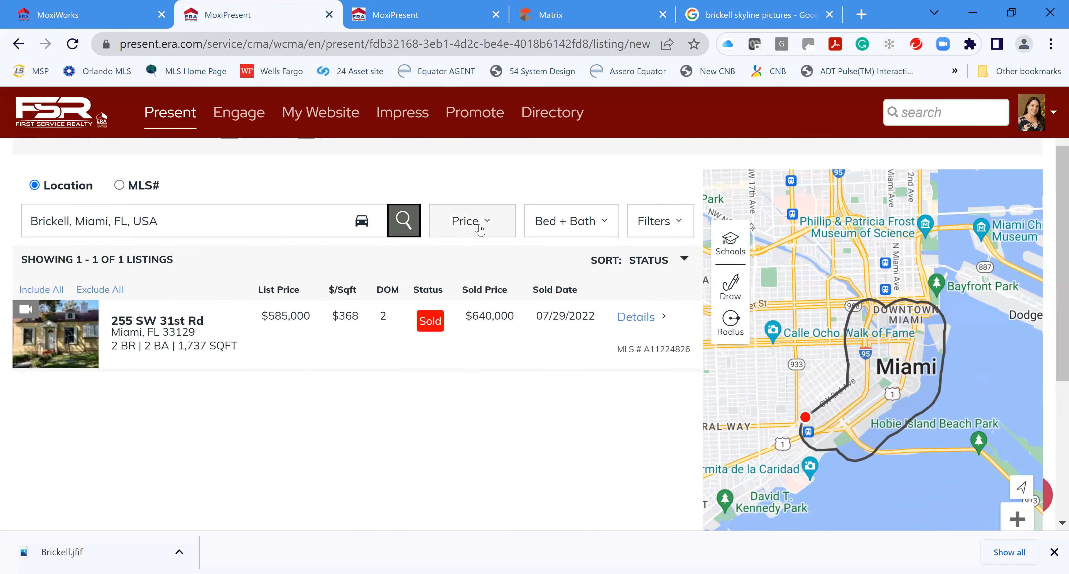
click(481, 224)
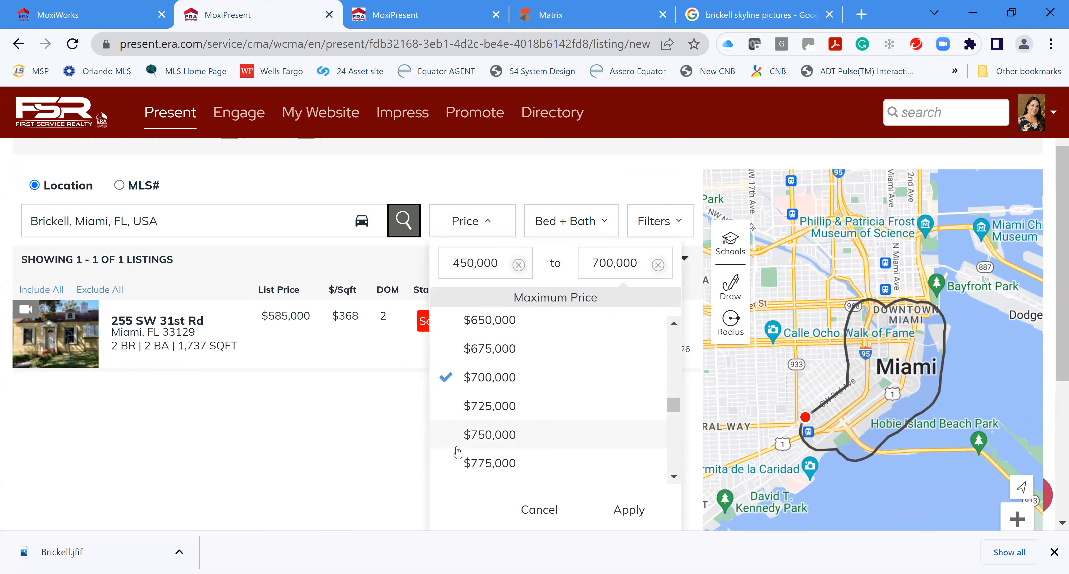
click(457, 471)
scroll(481, 366, up, 2)
click(483, 262)
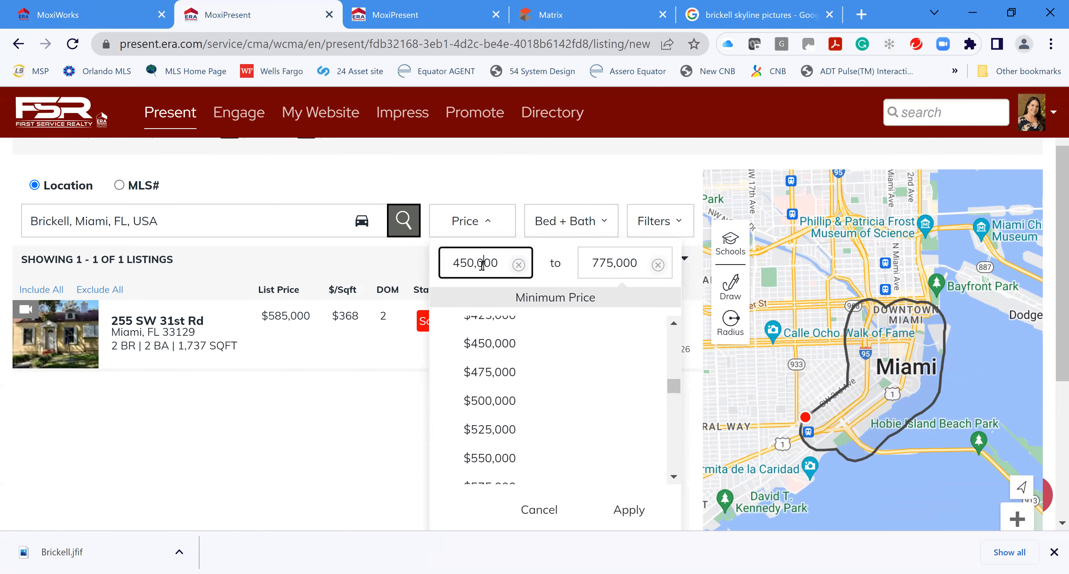
Change the maximum price to $850,000 and apply the $450,000–$850,000 range
scroll(552, 422, up, 10)
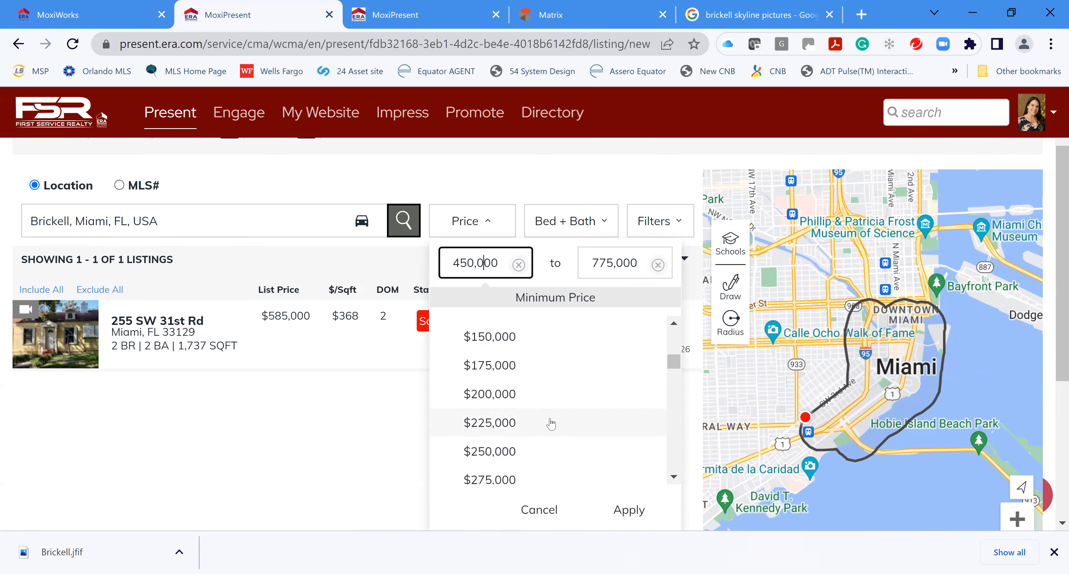
scroll(542, 413, up, 2)
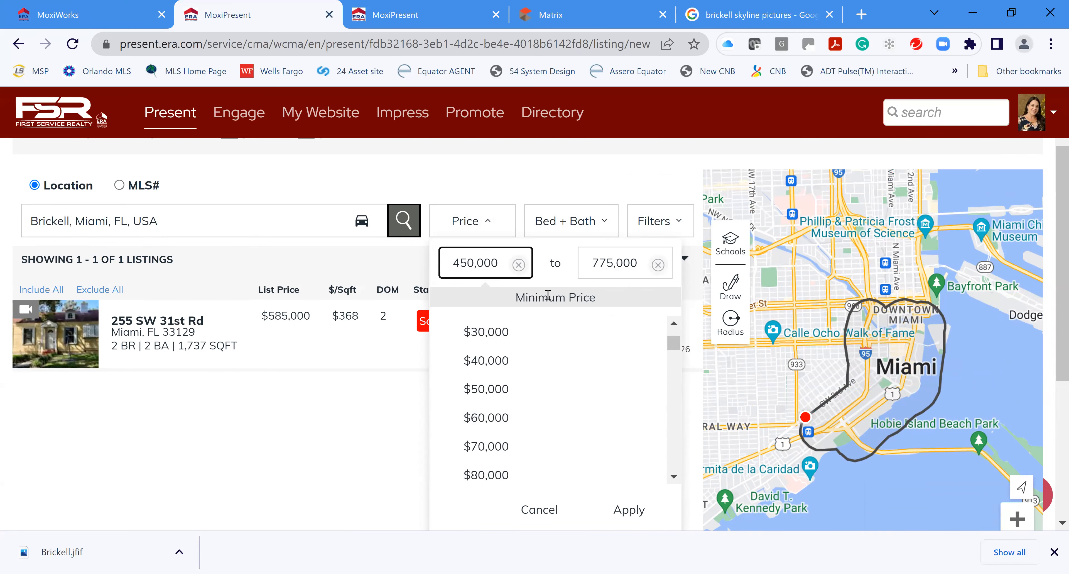
click(658, 267)
click(603, 272)
scroll(536, 440, down, 12)
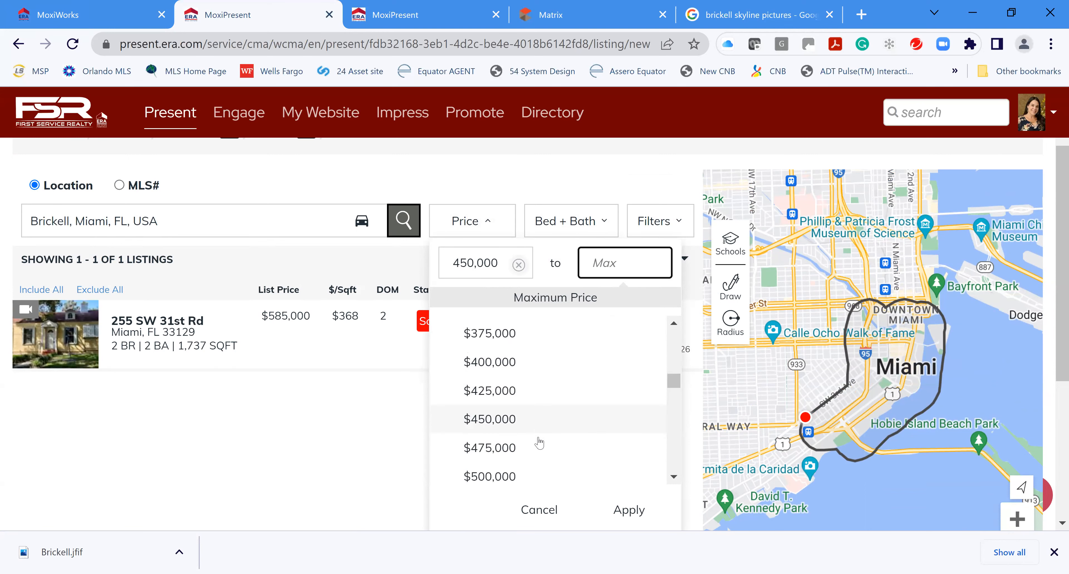
scroll(542, 439, down, 3)
click(510, 471)
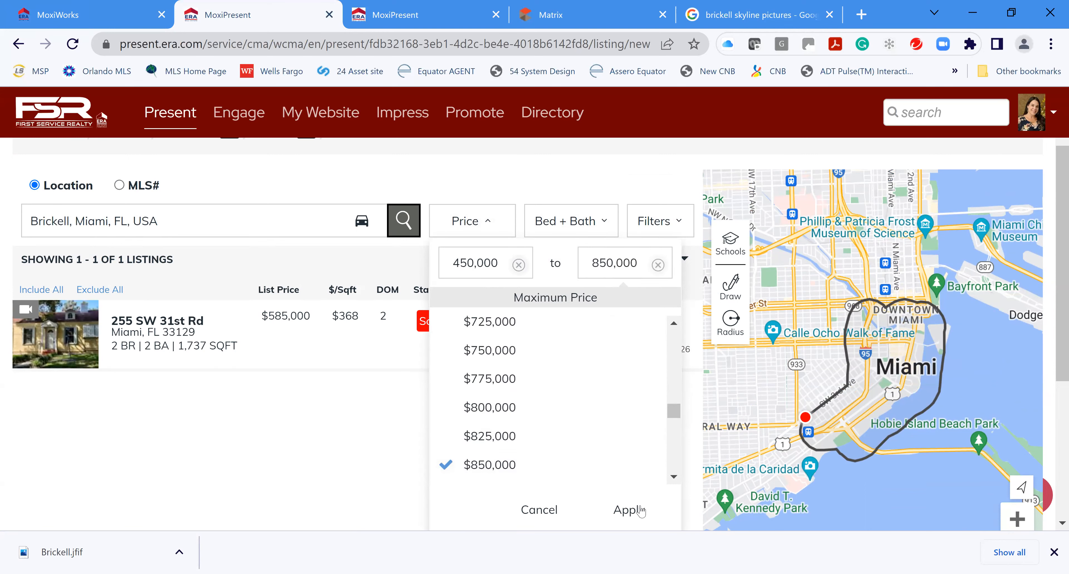
click(628, 515)
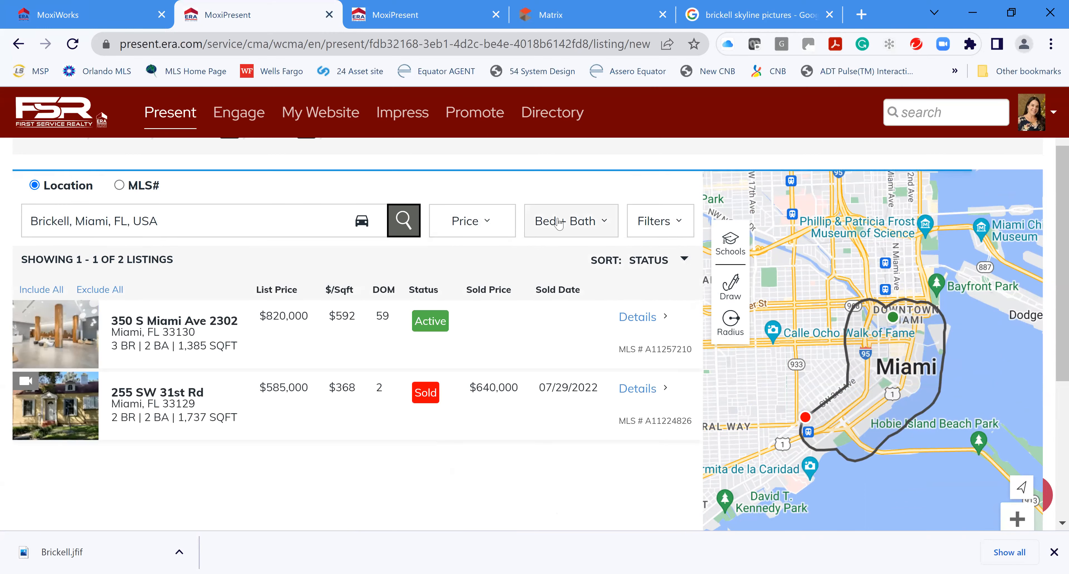
click(578, 224)
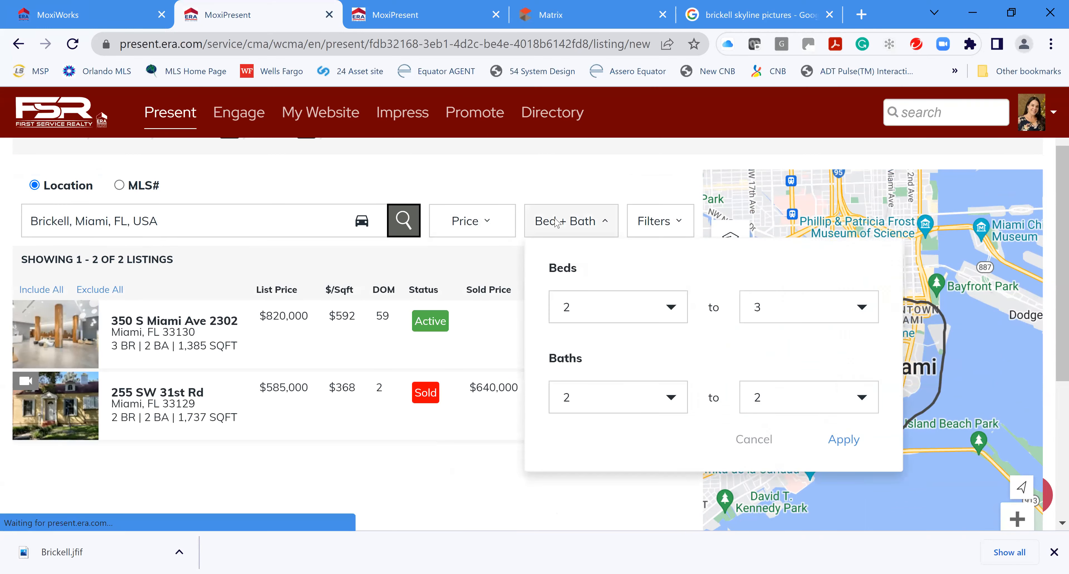
Lower minimum beds and baths to 1 (1–3 beds, 1–2 baths) and review the ten results
click(673, 316)
click(598, 338)
click(845, 448)
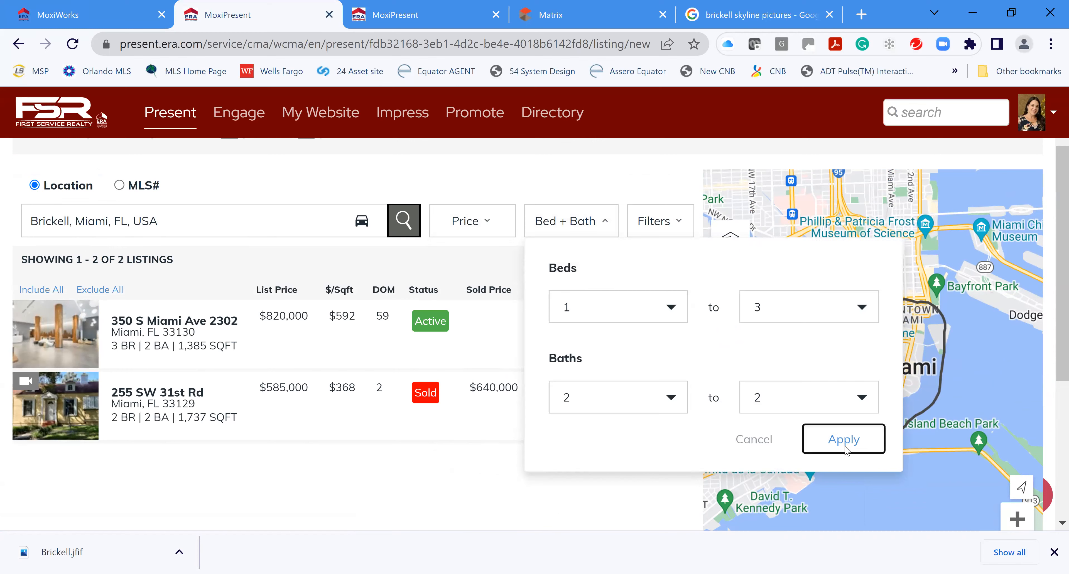
click(582, 226)
click(599, 398)
click(589, 431)
click(845, 446)
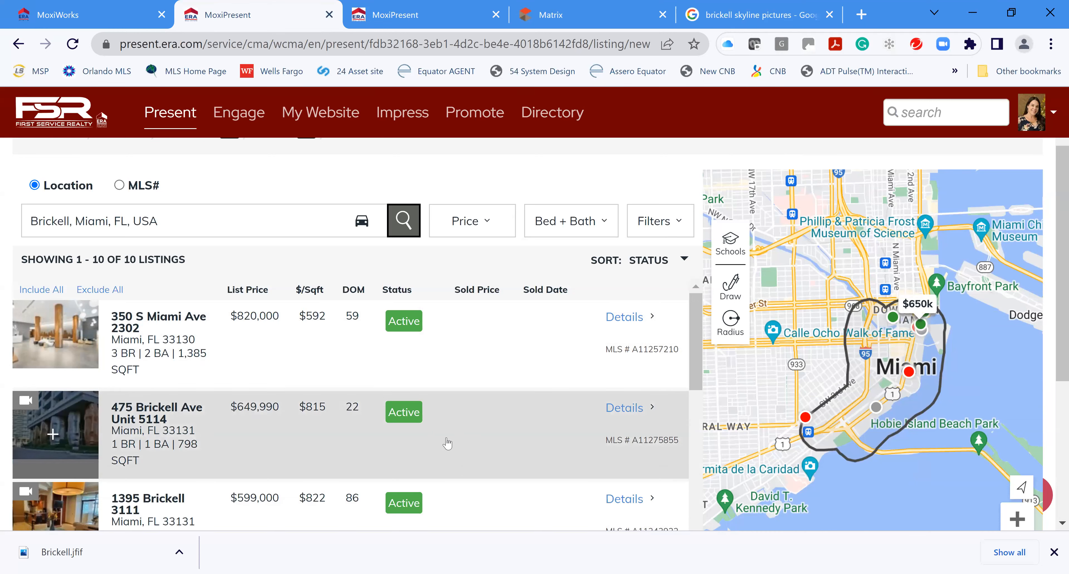
scroll(470, 439, down, 2)
scroll(470, 439, down, 8)
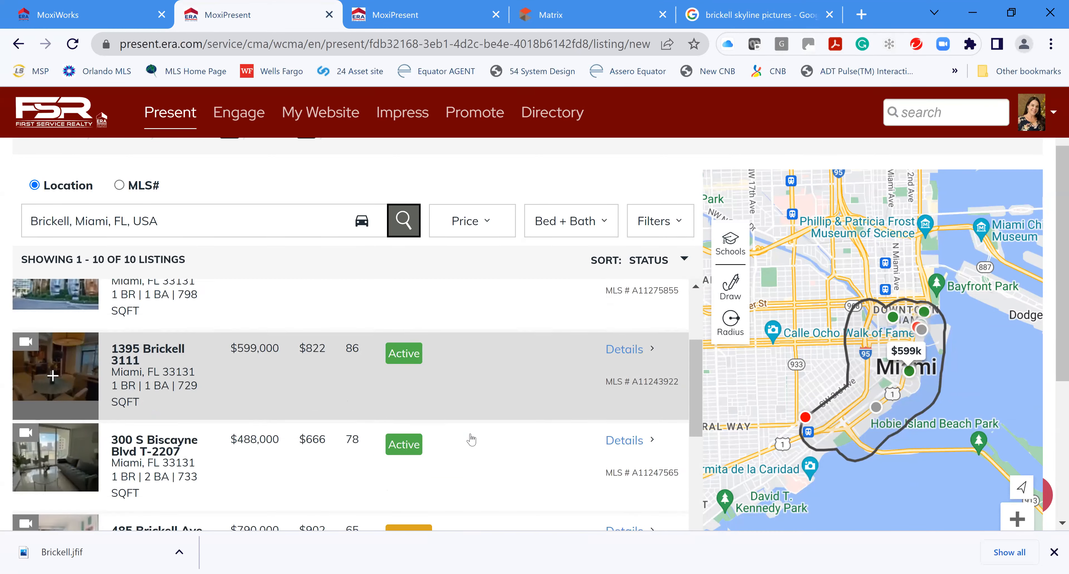
scroll(471, 440, up, 10)
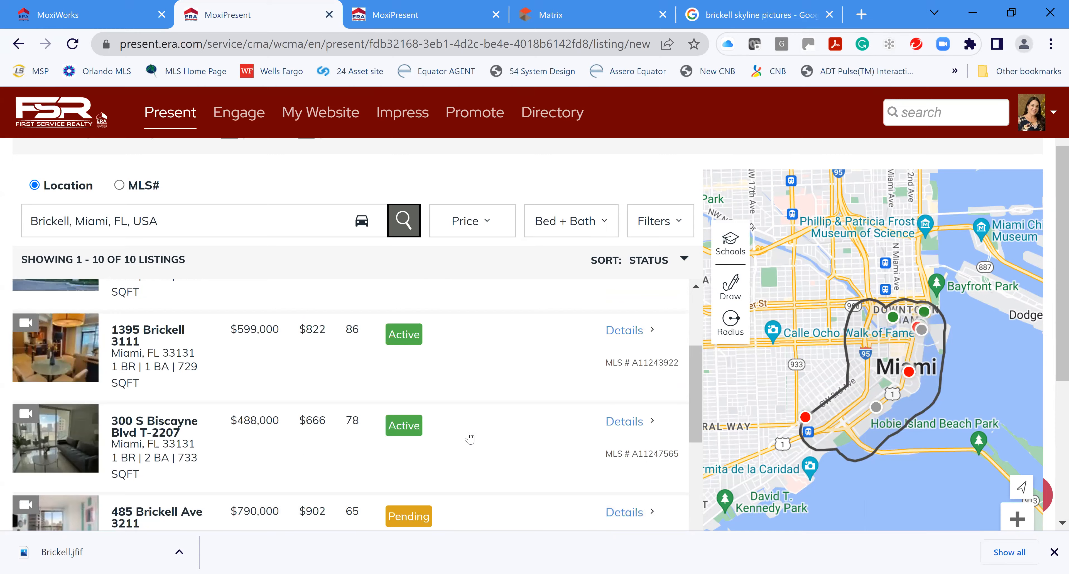
scroll(477, 434, up, 2)
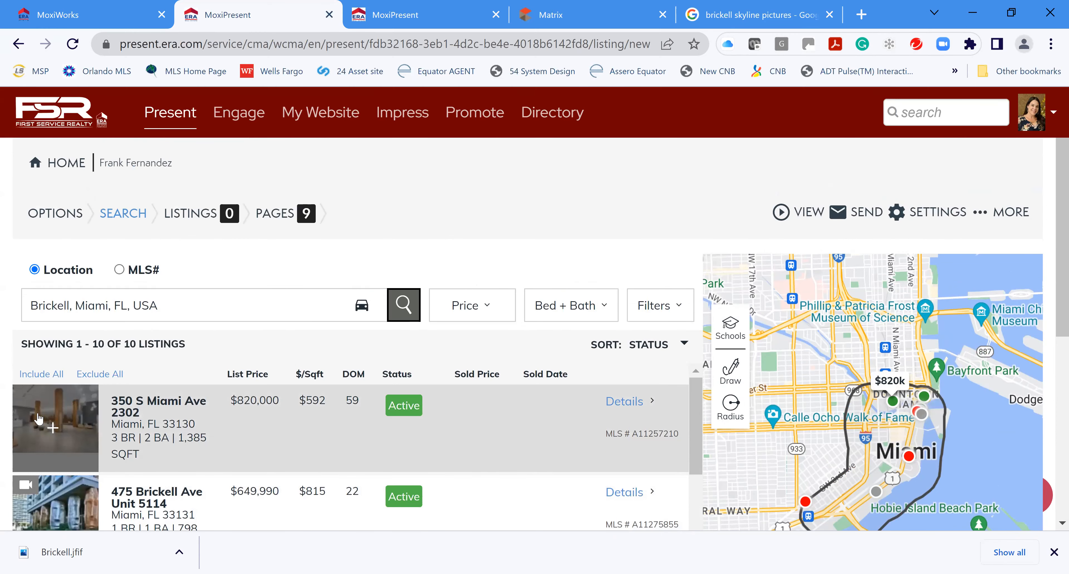
click(52, 429)
scroll(58, 419, down, 2)
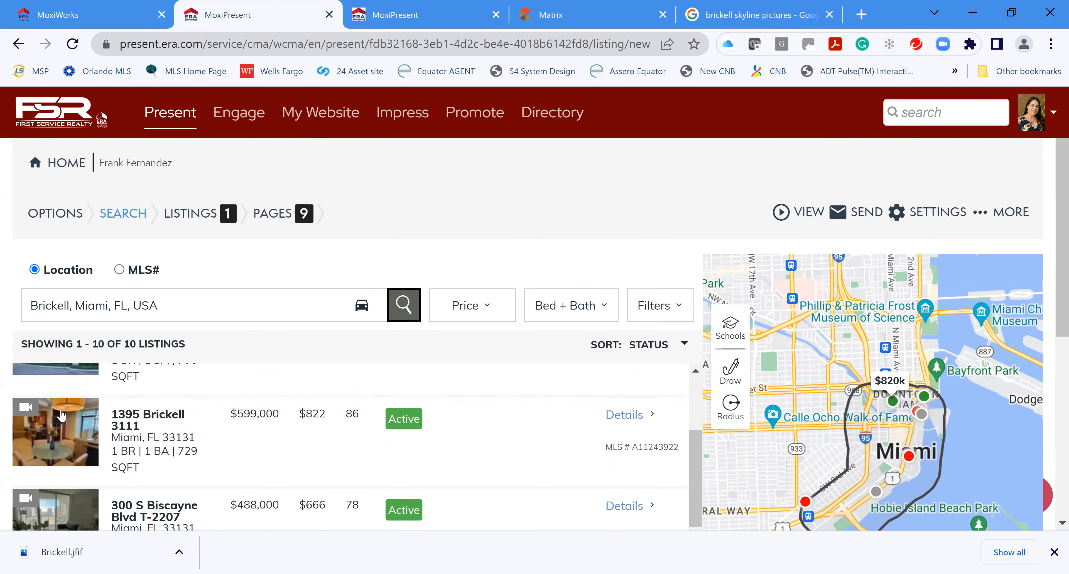
scroll(61, 410, up, 2)
click(52, 428)
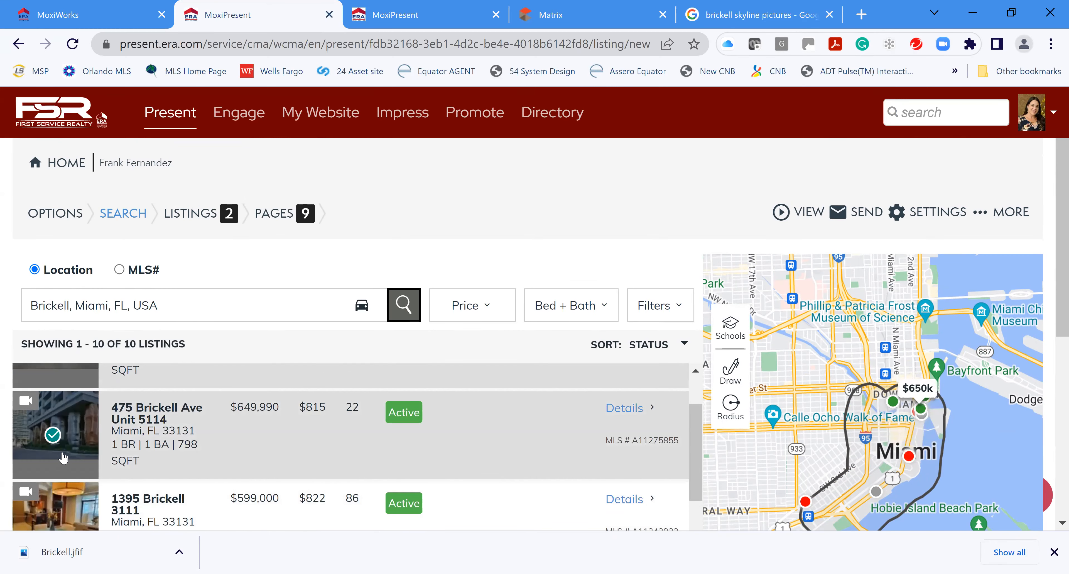
scroll(63, 428, down, 2)
click(54, 440)
scroll(54, 442, down, 2)
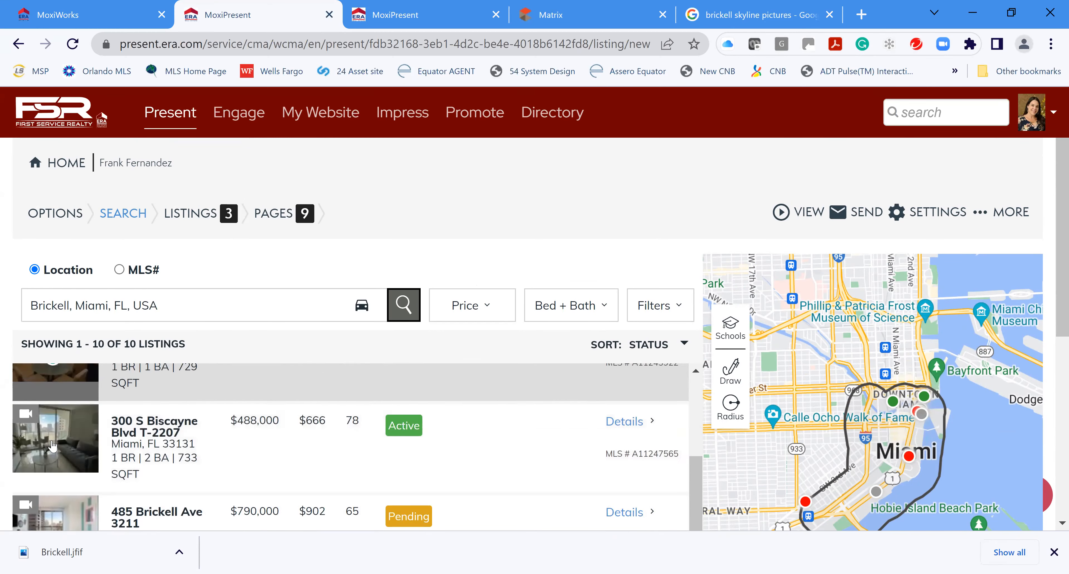
click(53, 449)
scroll(53, 454, down, 3)
scroll(52, 457, up, 2)
click(52, 457)
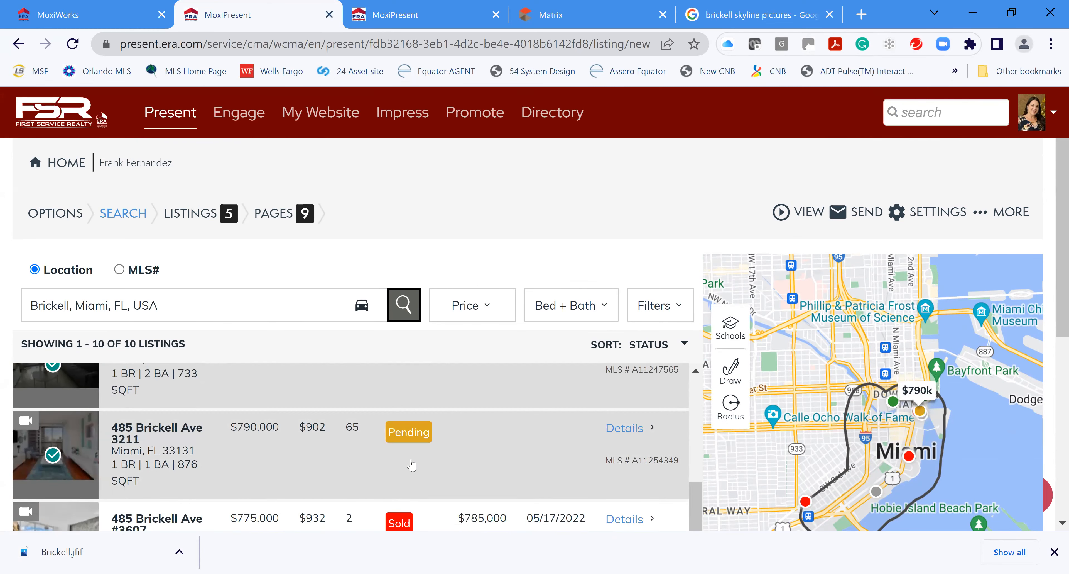
scroll(515, 455, up, 2)
scroll(516, 456, up, 1)
scroll(523, 456, down, 2)
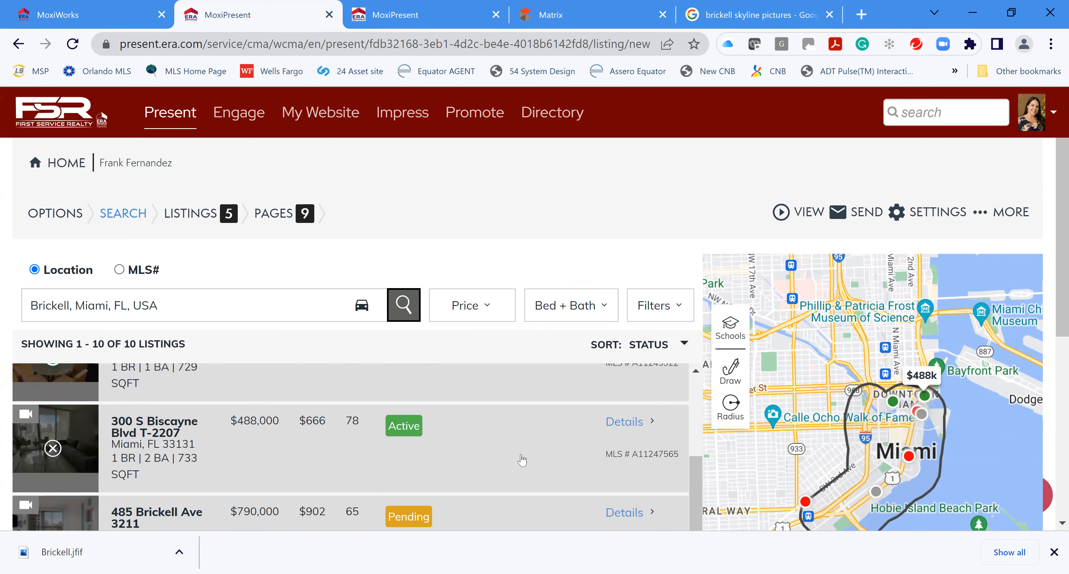
click(52, 455)
scroll(142, 469, down, 5)
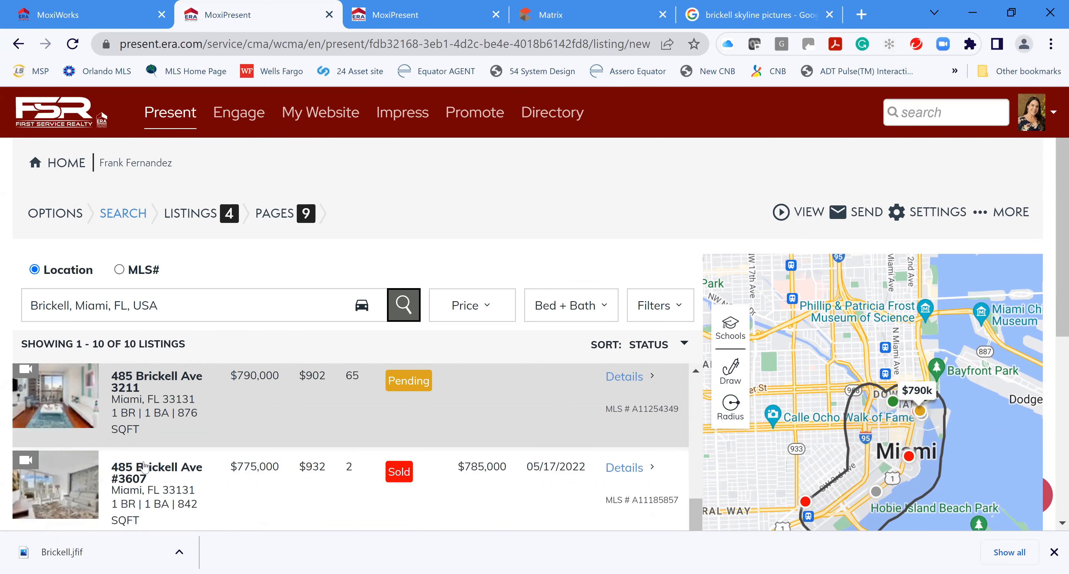
scroll(525, 461, up, 6)
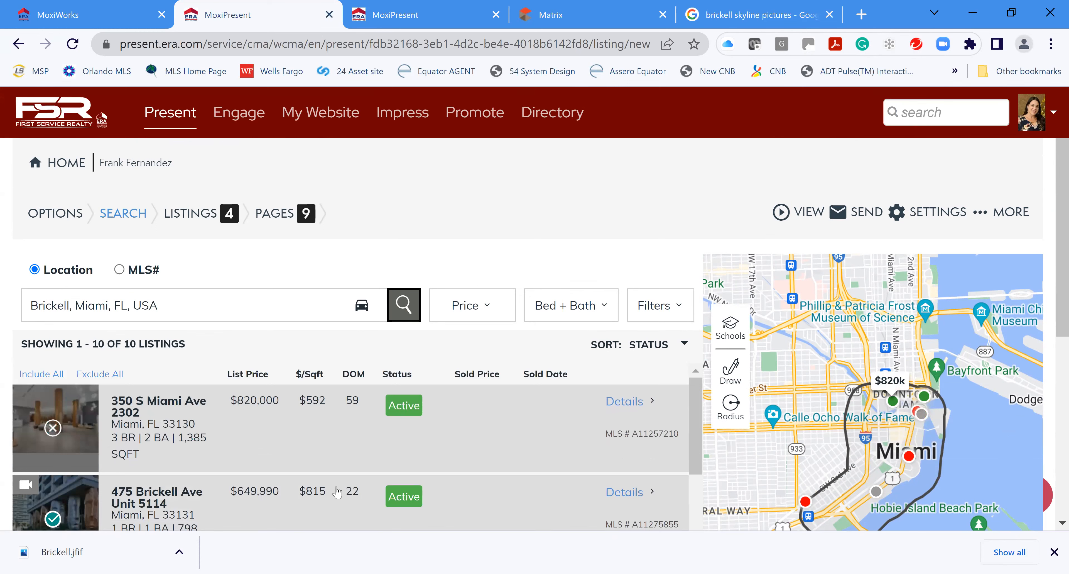
scroll(461, 471, down, 4)
scroll(487, 464, down, 4)
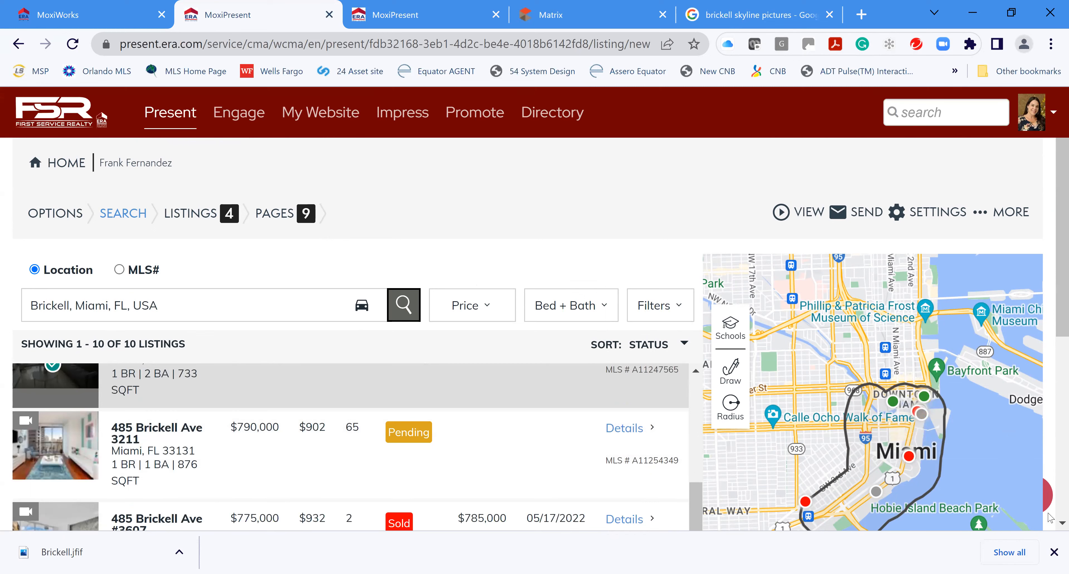
scroll(1054, 361, down, 6)
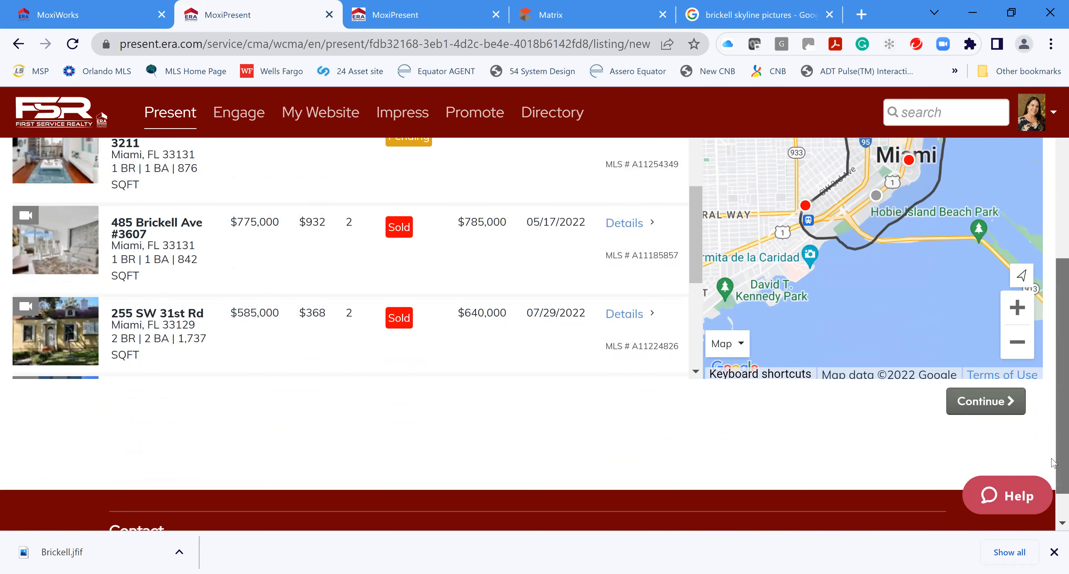
click(974, 369)
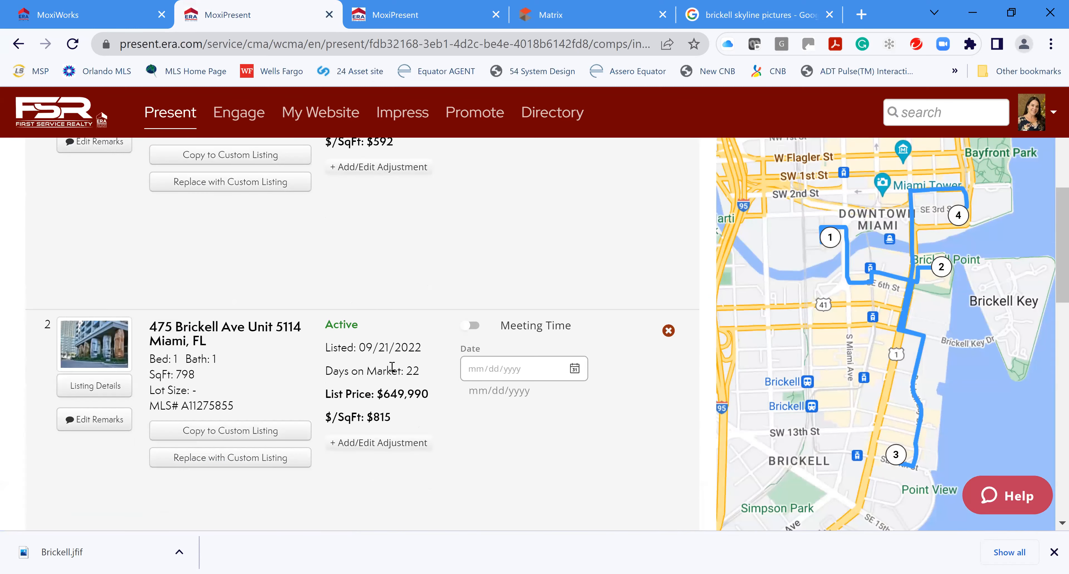
scroll(526, 380, down, 2)
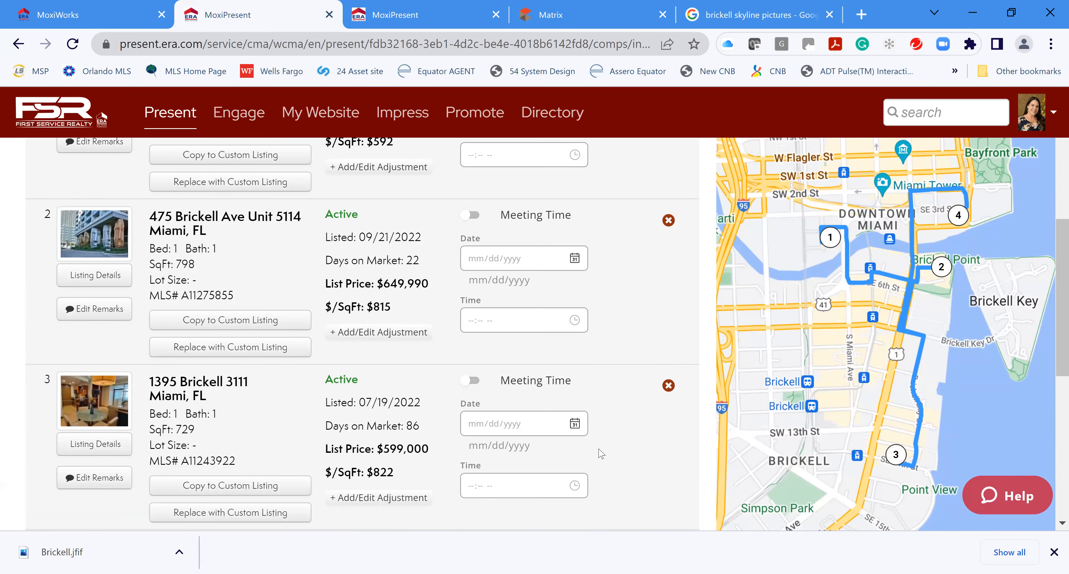
scroll(666, 333, up, 4)
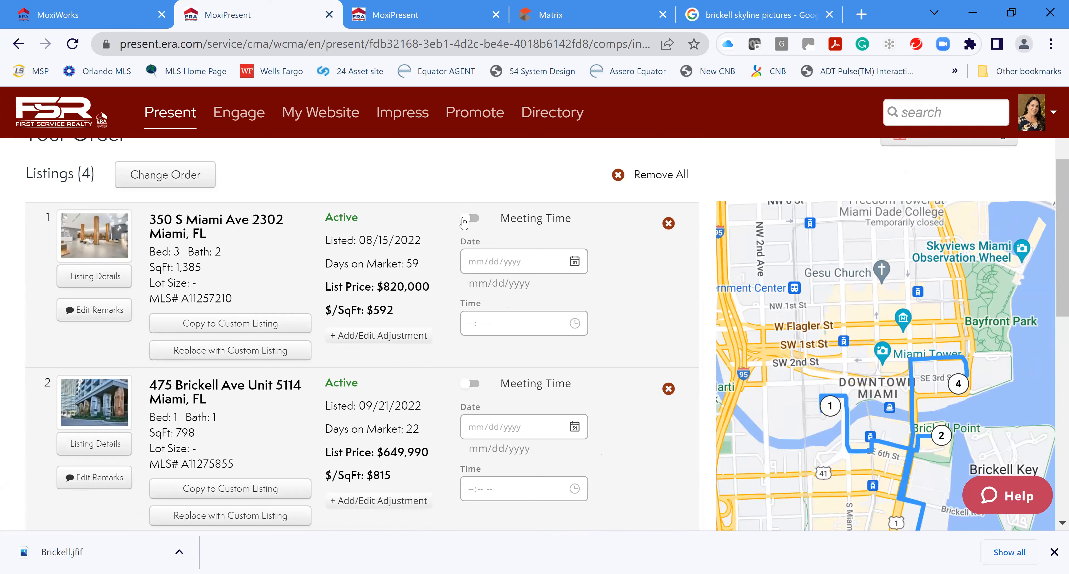
click(474, 221)
click(550, 265)
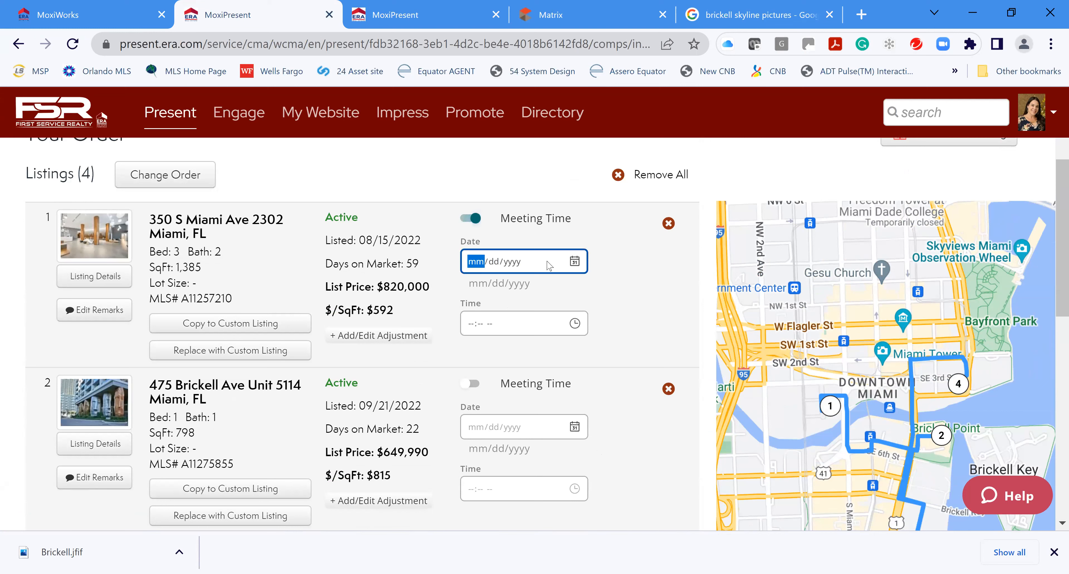
click(577, 264)
click(605, 356)
click(519, 330)
click(575, 323)
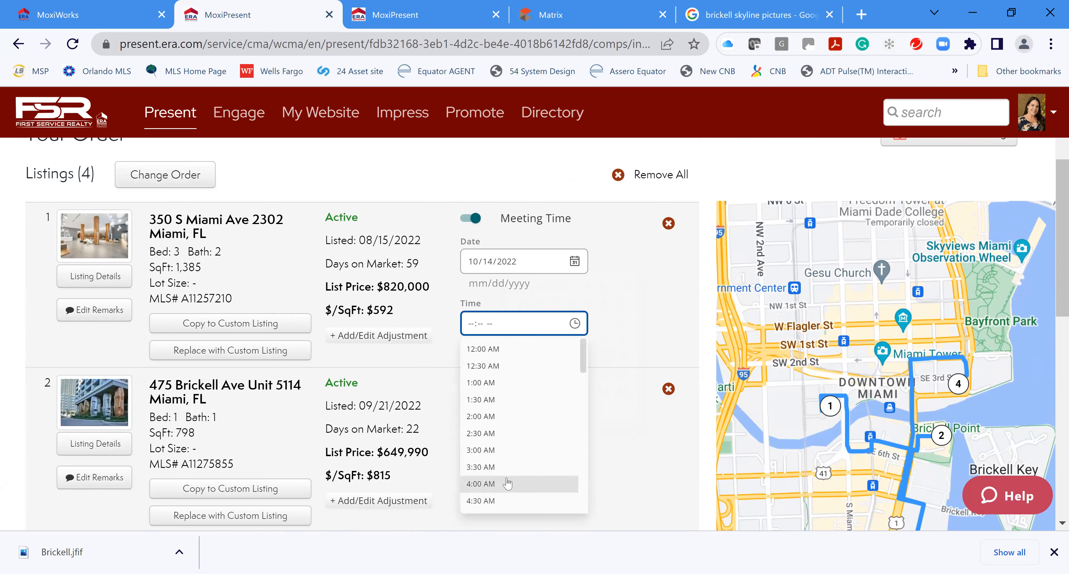
scroll(508, 483, down, 10)
click(481, 433)
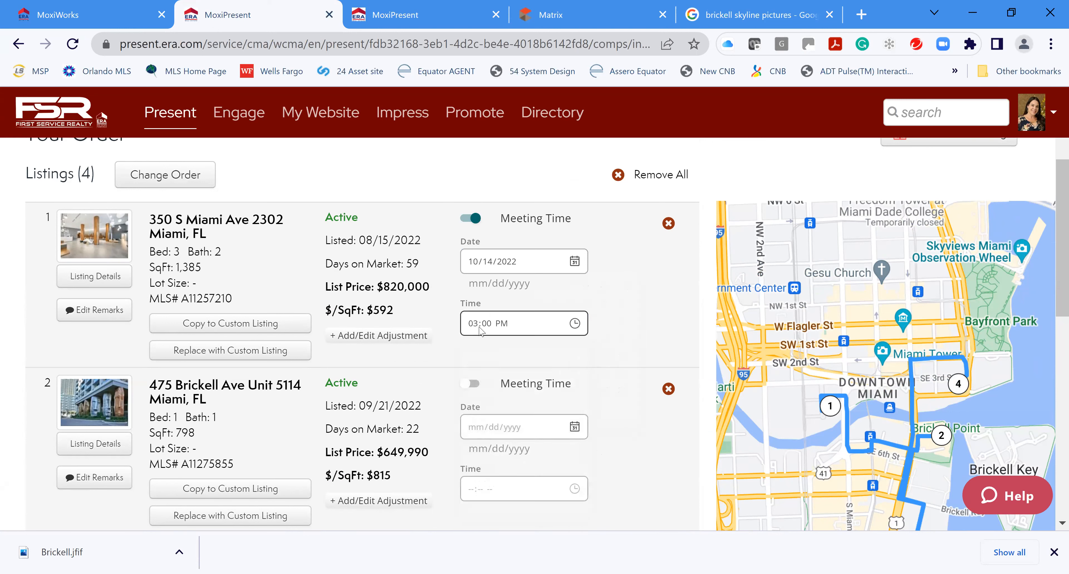
click(475, 385)
click(573, 430)
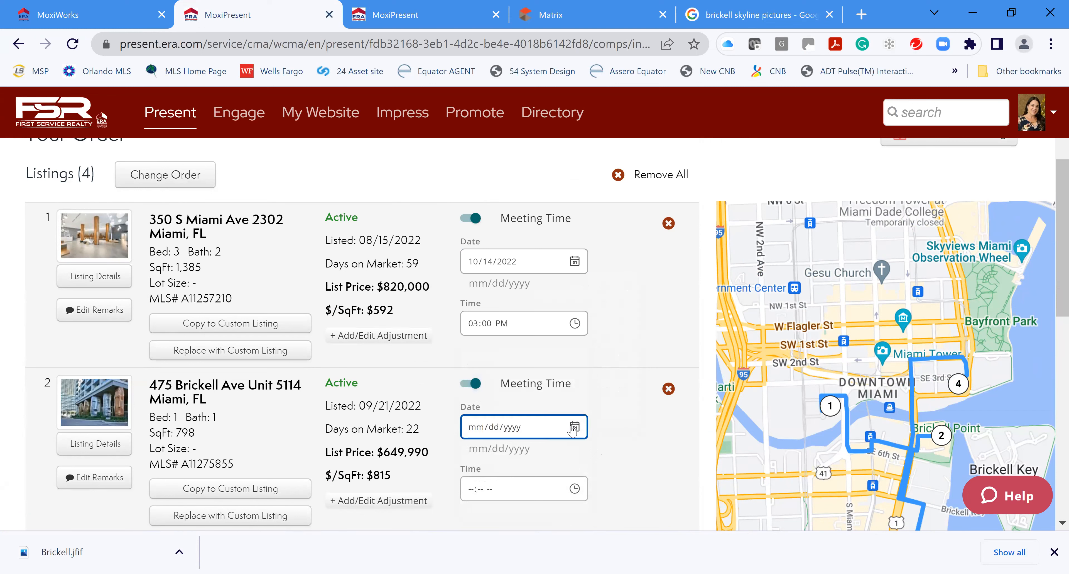
click(536, 443)
click(517, 491)
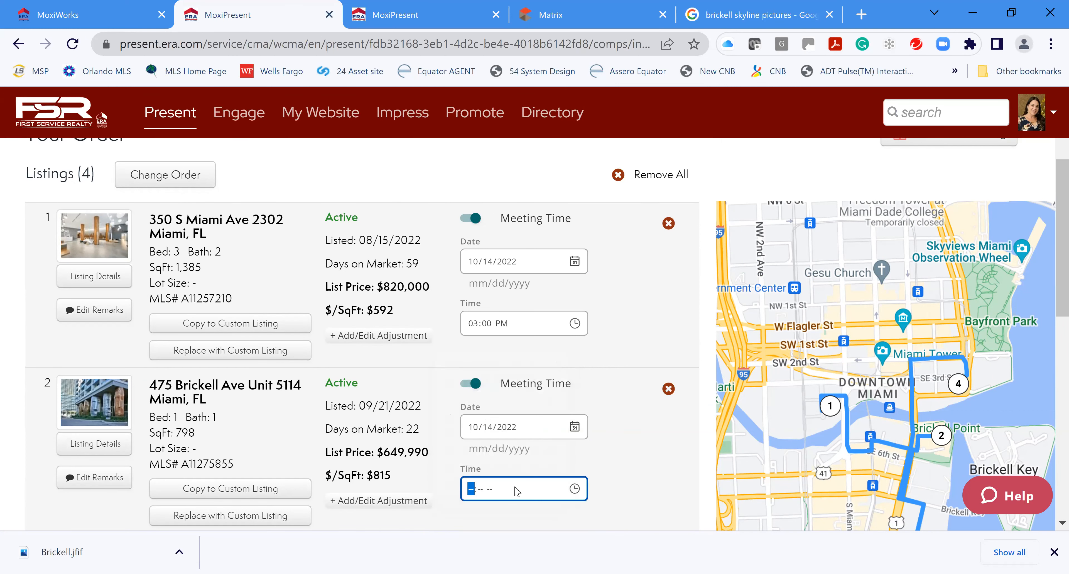
click(577, 489)
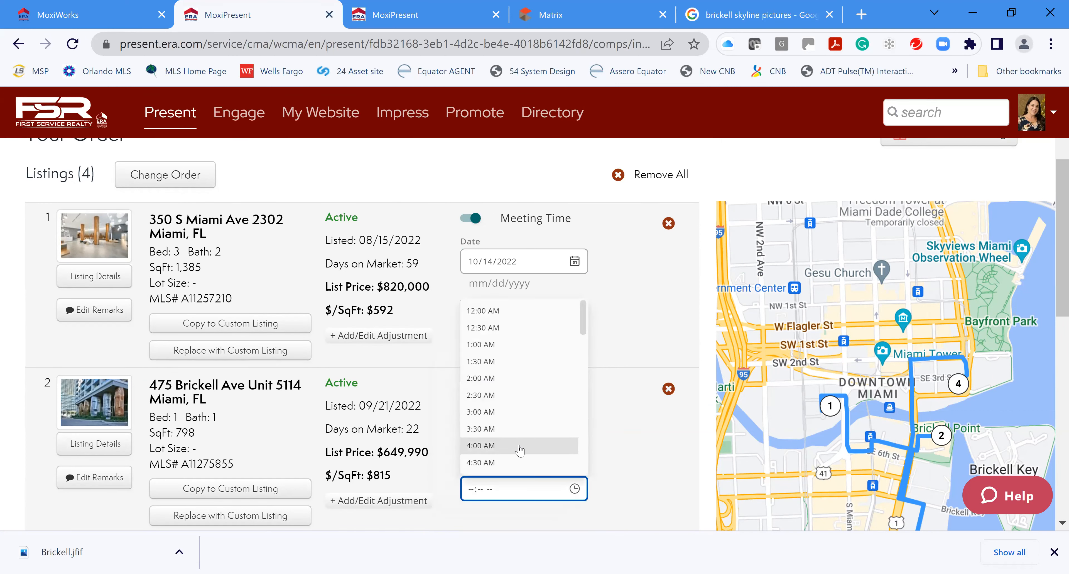
scroll(525, 445, down, 10)
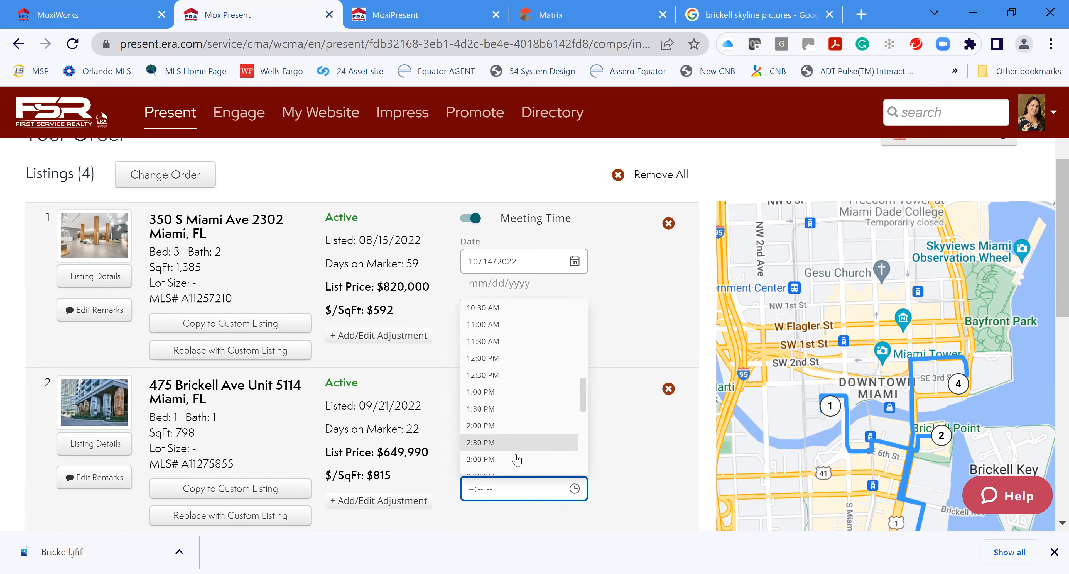
click(512, 430)
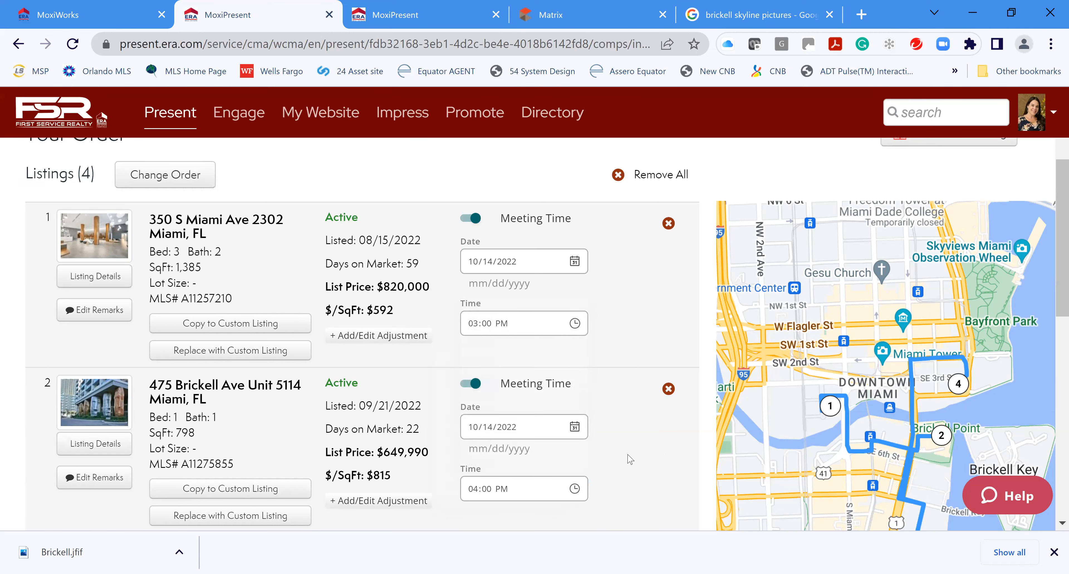
scroll(625, 453, down, 4)
scroll(611, 349, down, 2)
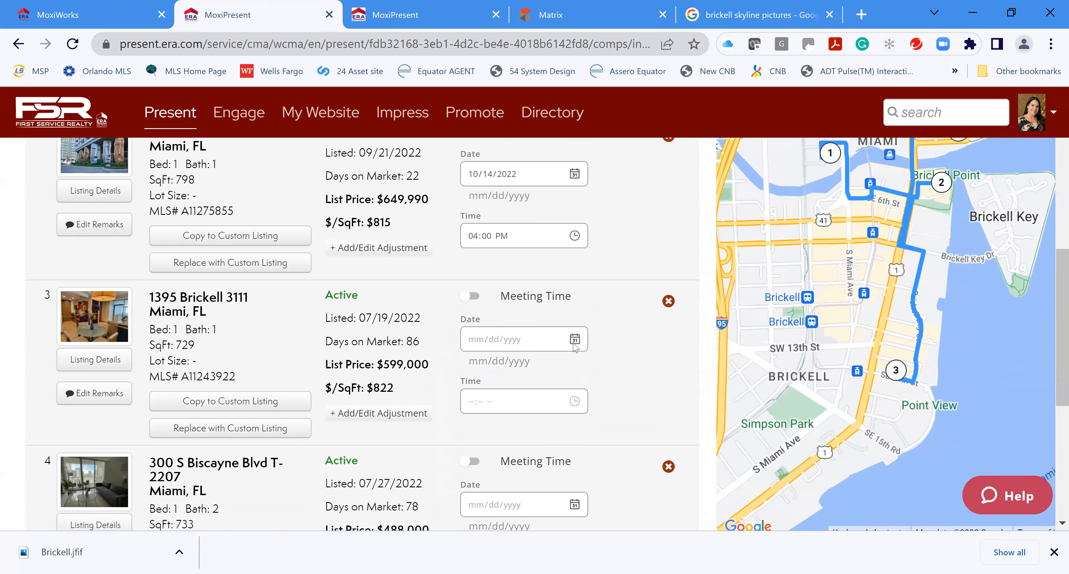
click(472, 296)
click(574, 340)
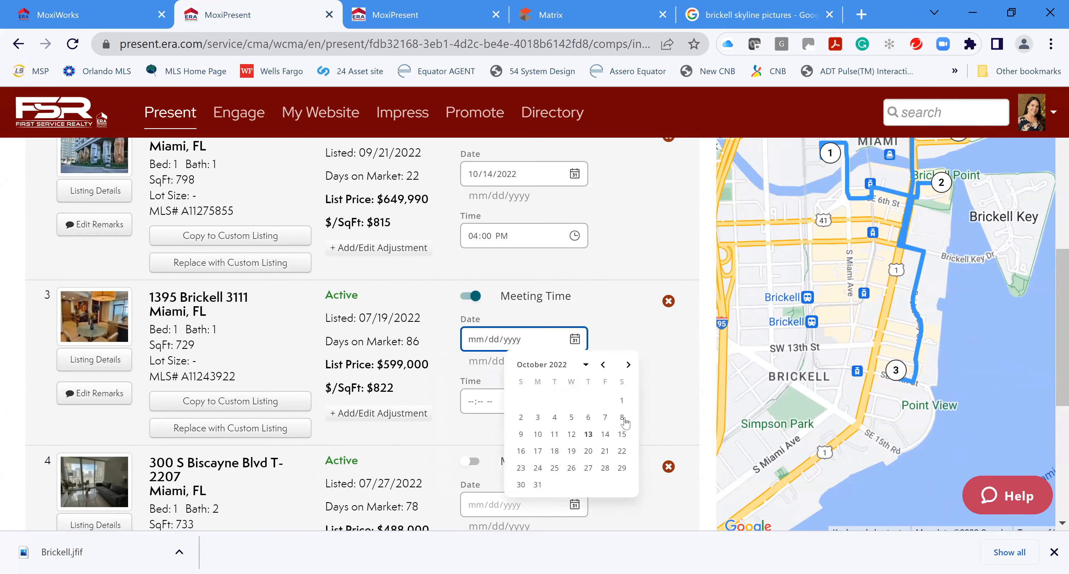
click(605, 435)
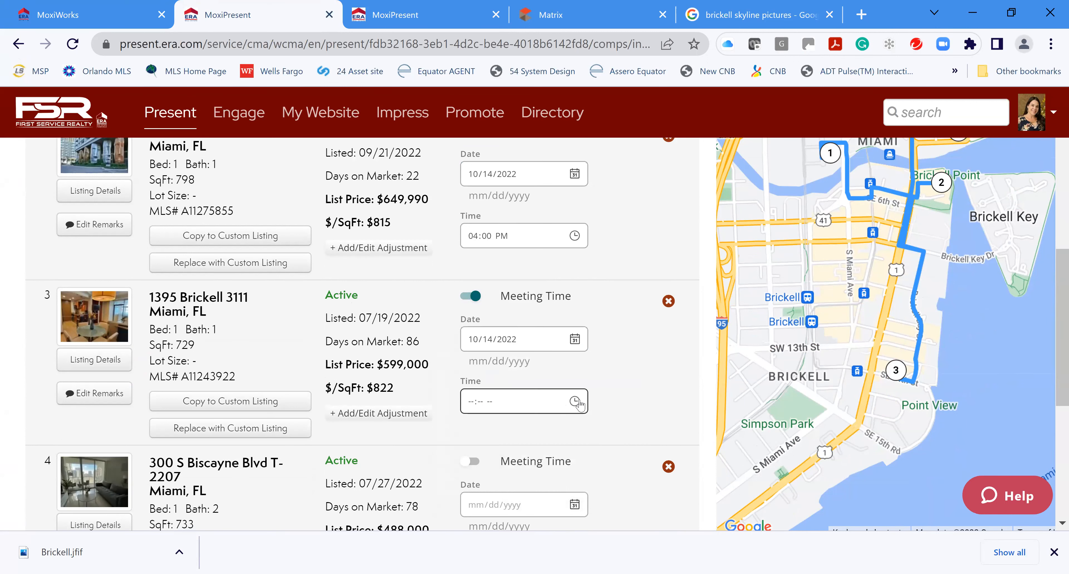
click(574, 401)
scroll(640, 449, down, 10)
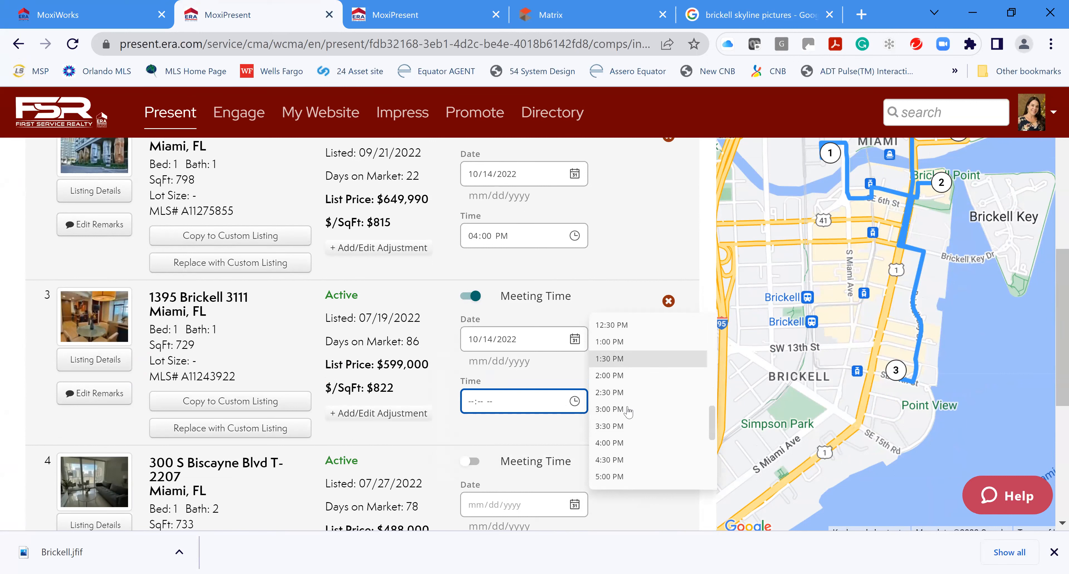
click(612, 393)
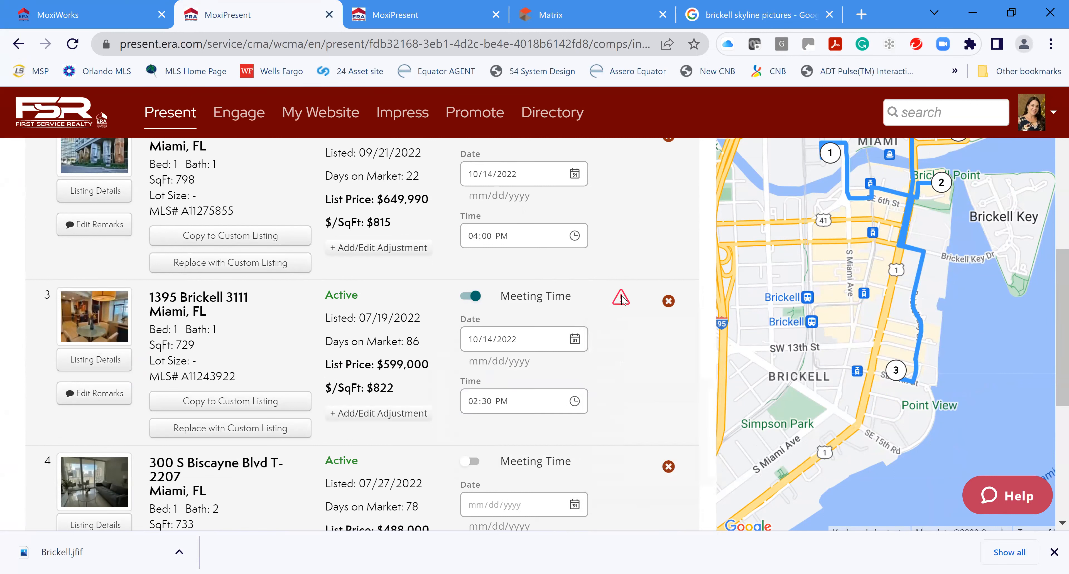
click(559, 405)
click(575, 401)
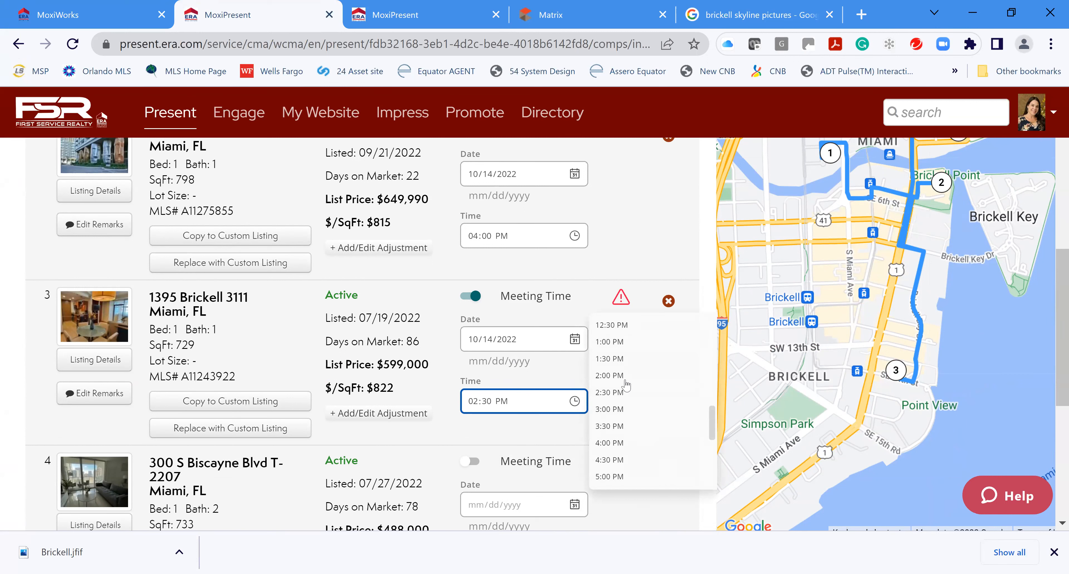
scroll(622, 477, up, 1)
scroll(620, 486, down, 1)
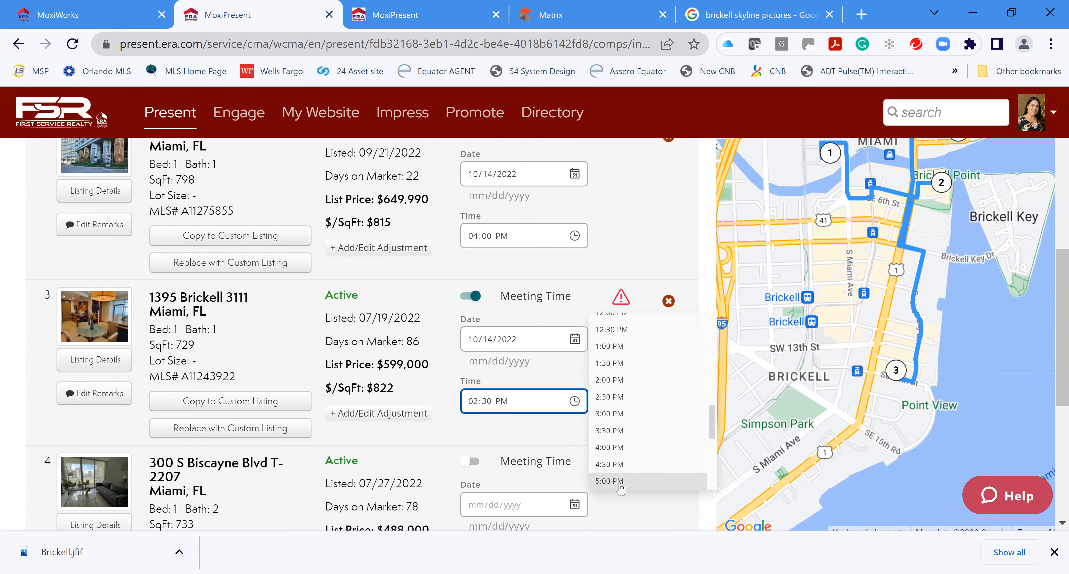
click(619, 480)
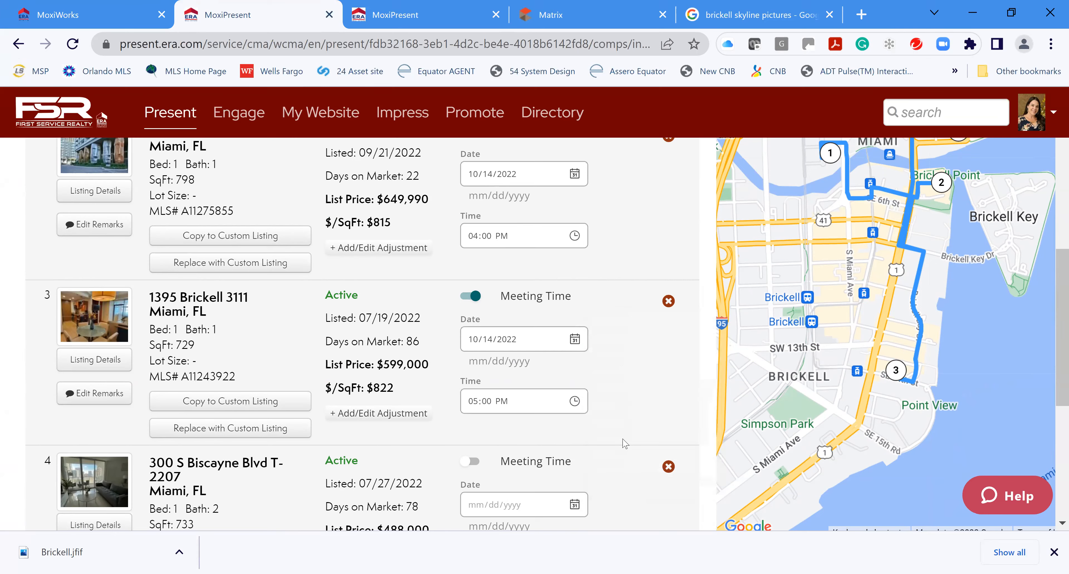
scroll(585, 348, down, 1)
scroll(585, 348, down, 2)
scroll(601, 353, up, 8)
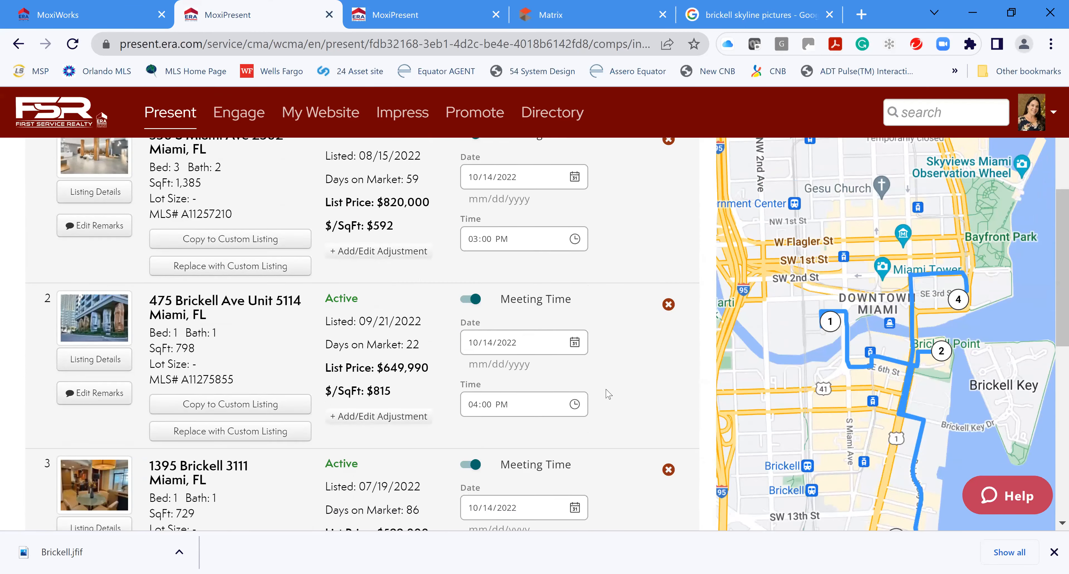
scroll(596, 376, down, 5)
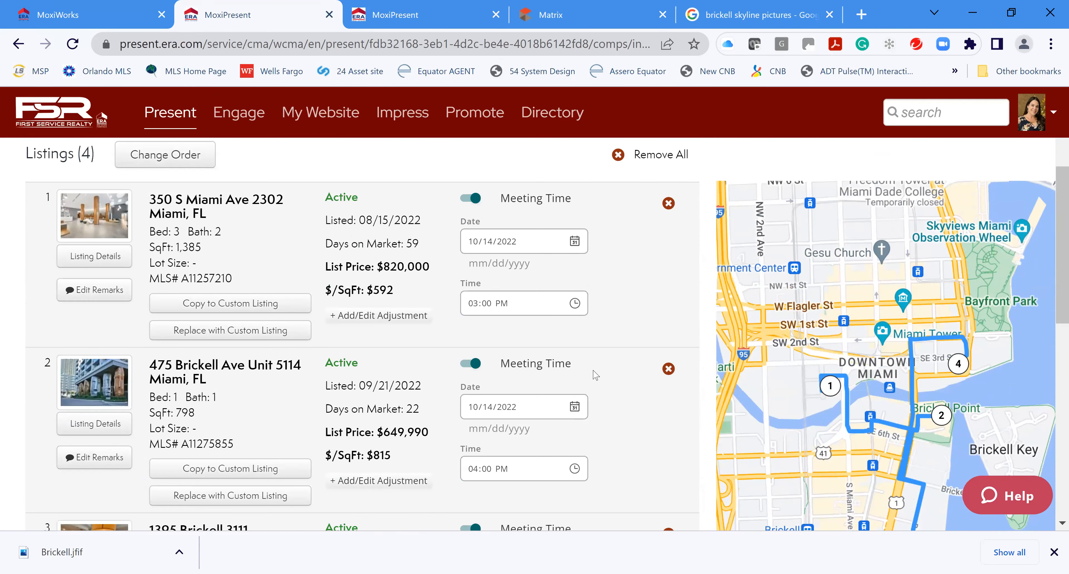
scroll(611, 376, down, 2)
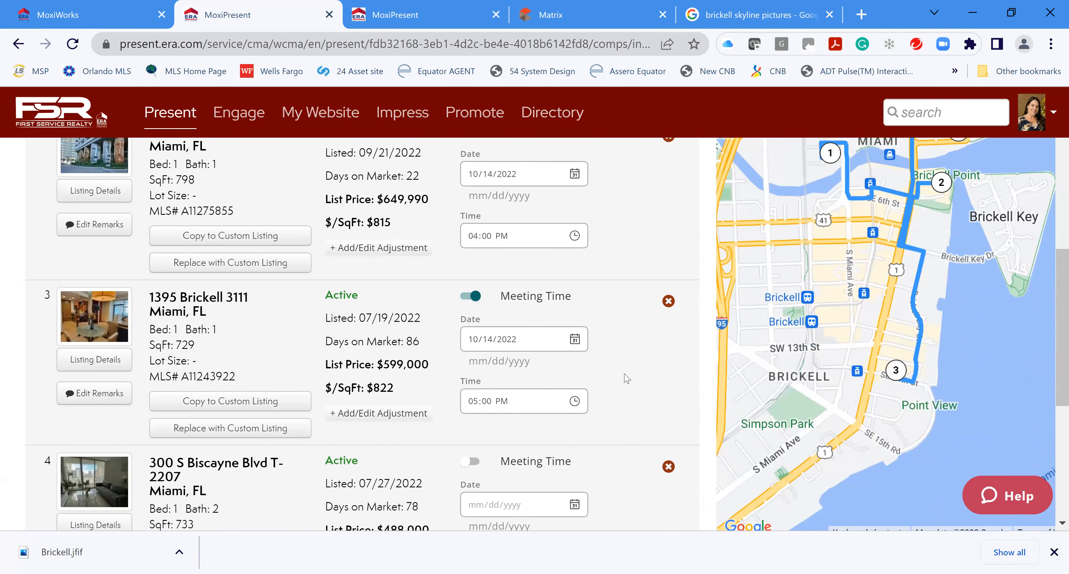
scroll(623, 375, down, 2)
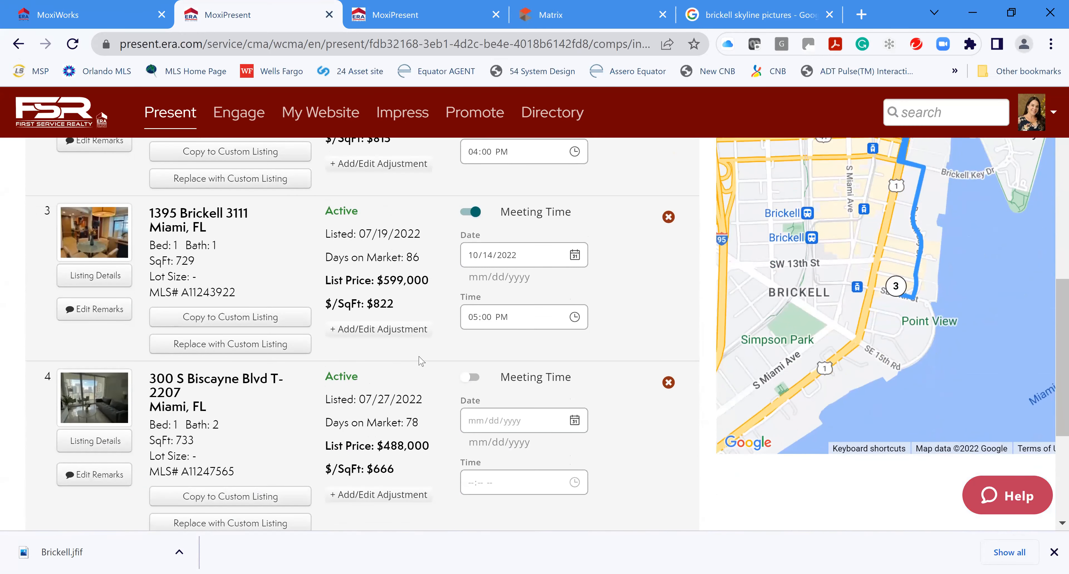
click(471, 377)
click(575, 420)
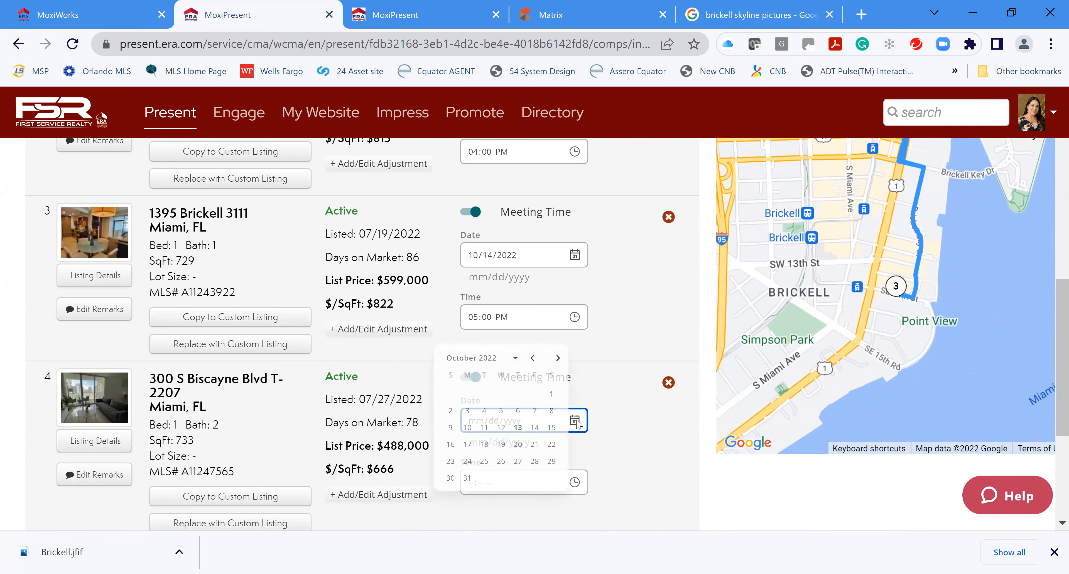
click(535, 427)
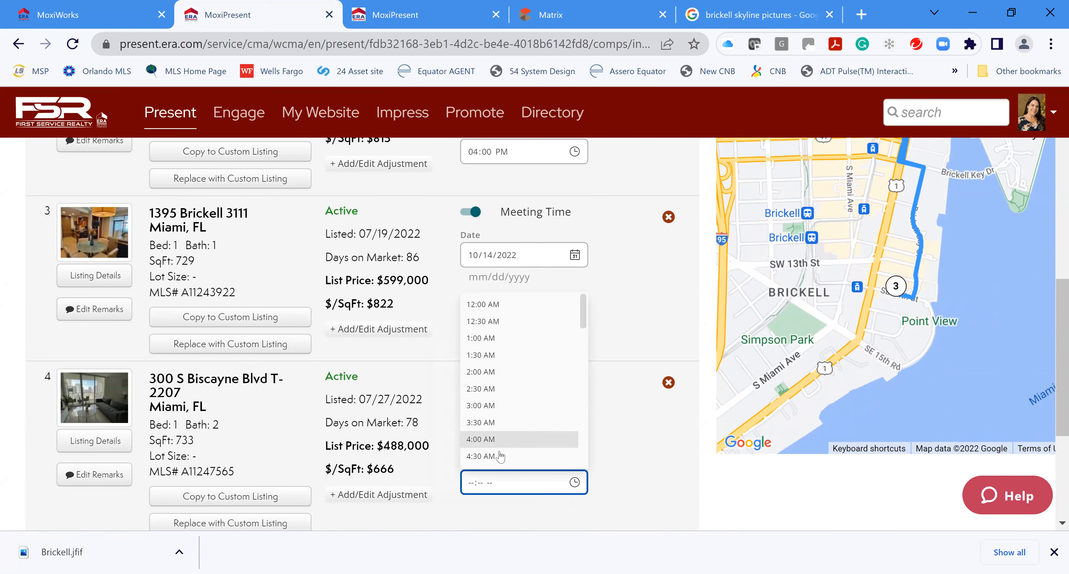
scroll(494, 446, down, 2)
click(484, 413)
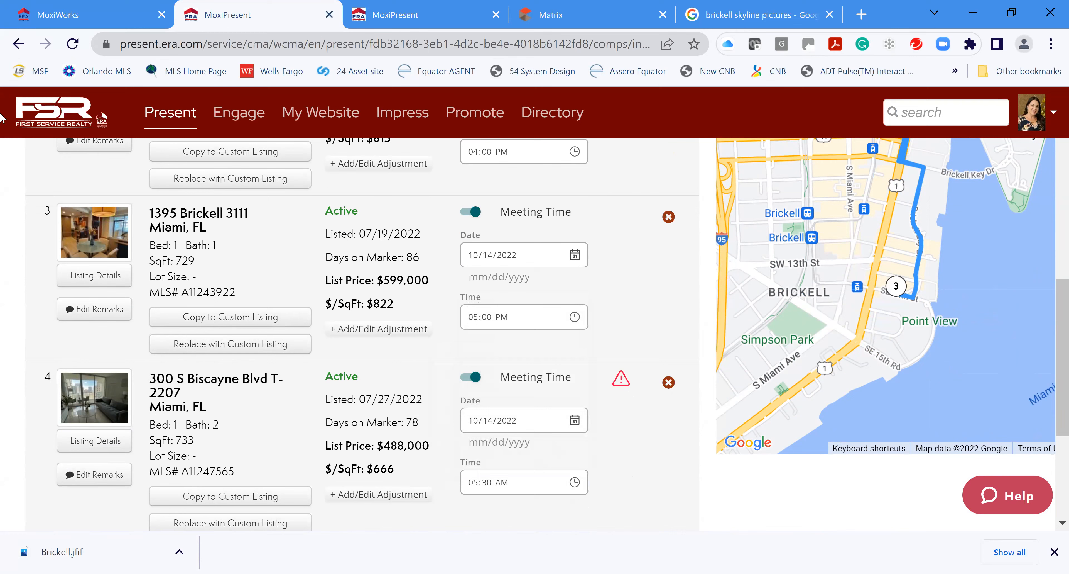
scroll(624, 447, down, 3)
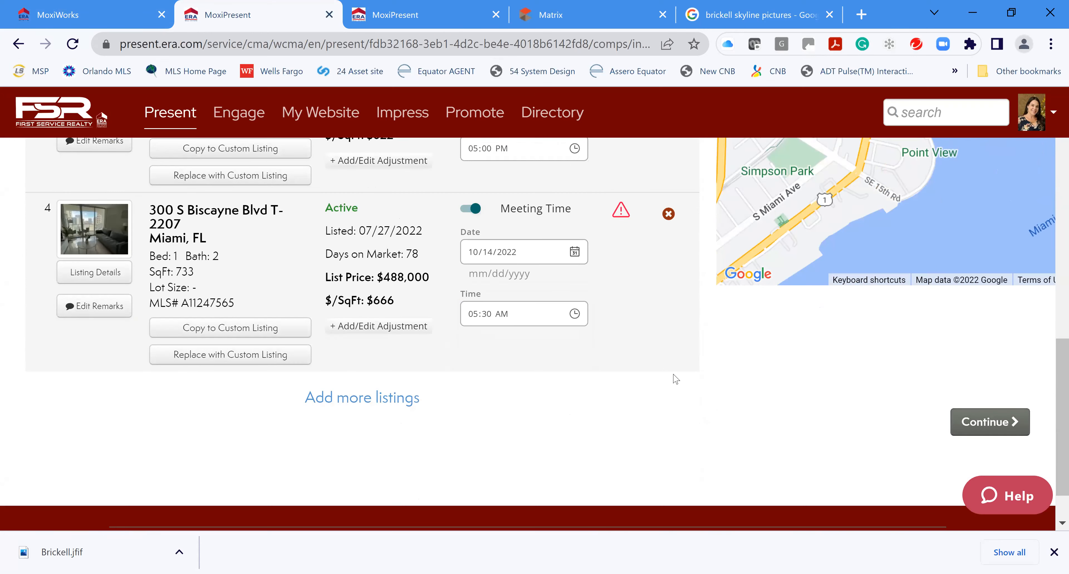
scroll(676, 379, up, 10)
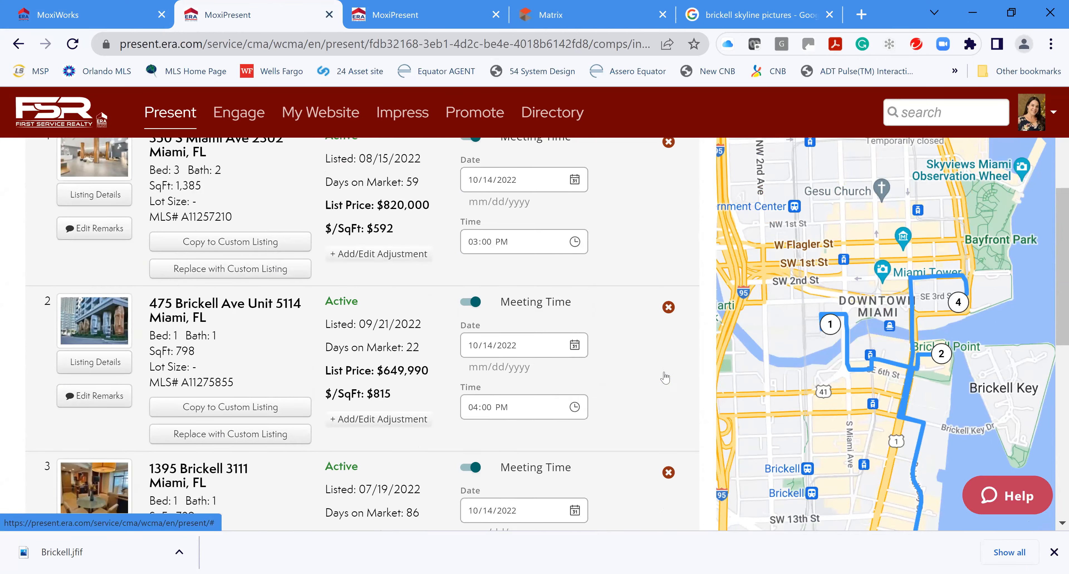
scroll(665, 378, up, 2)
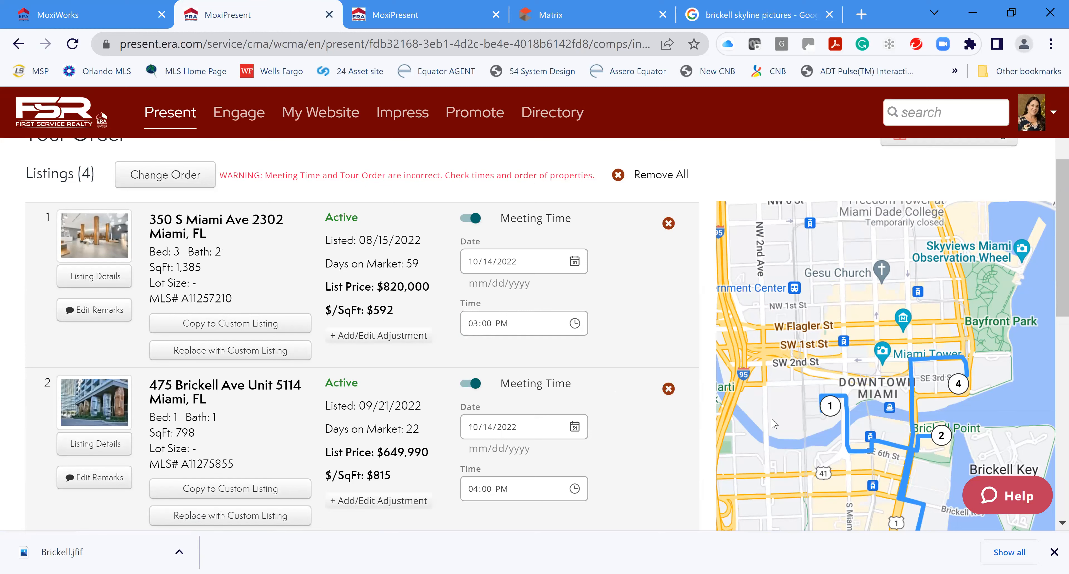
scroll(857, 449, down, 4)
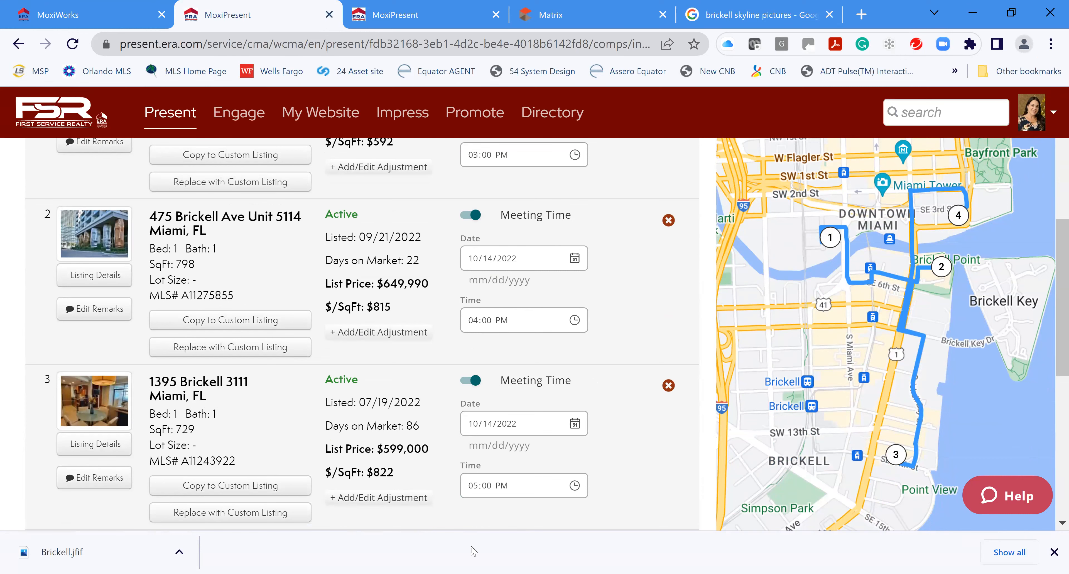
scroll(614, 384, up, 3)
scroll(645, 402, down, 9)
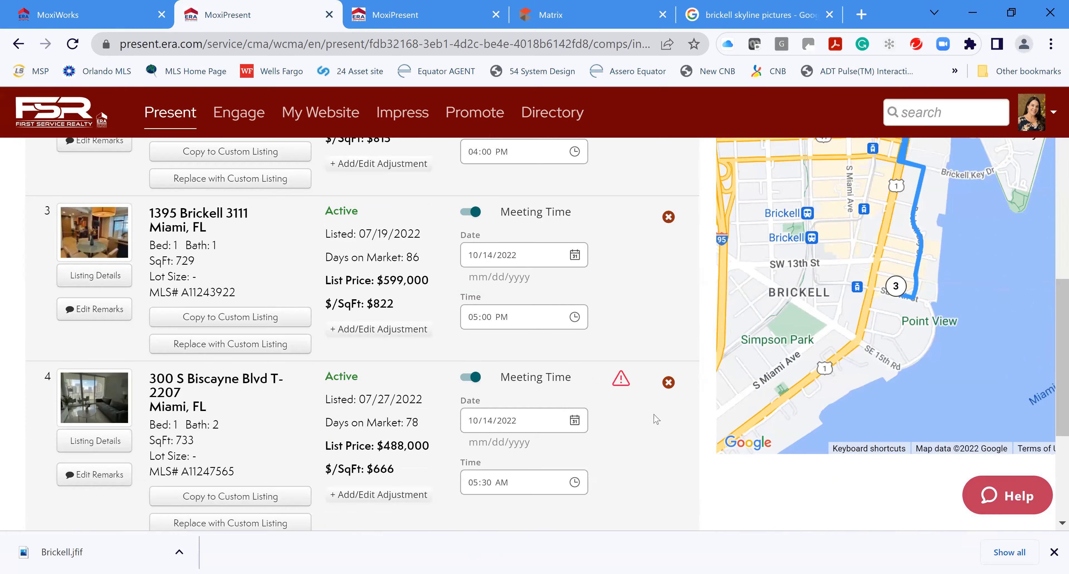
Continue from the tour order to the presentation's Pages step
click(967, 371)
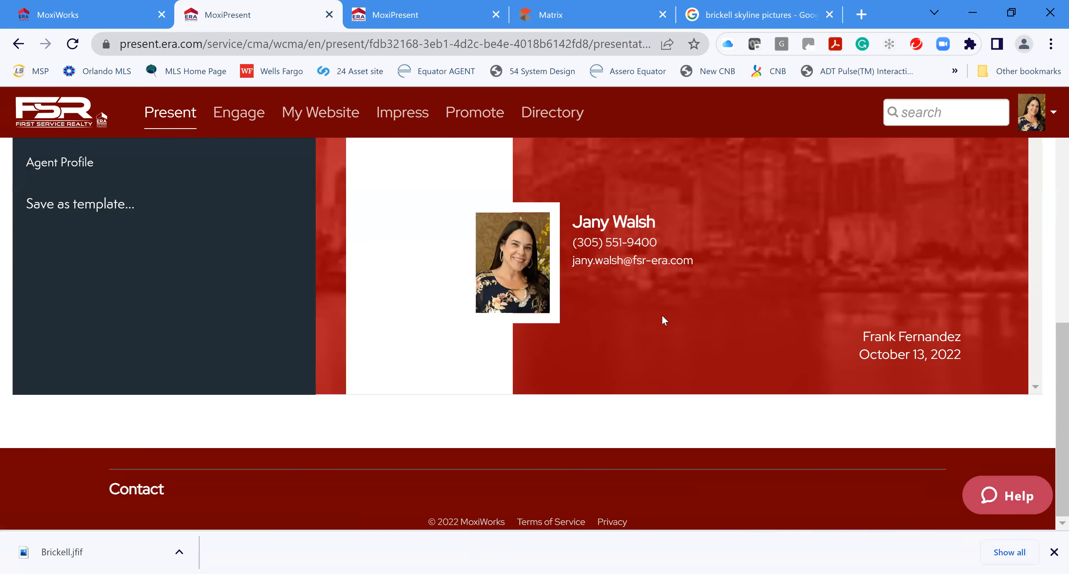
scroll(756, 314, up, 10)
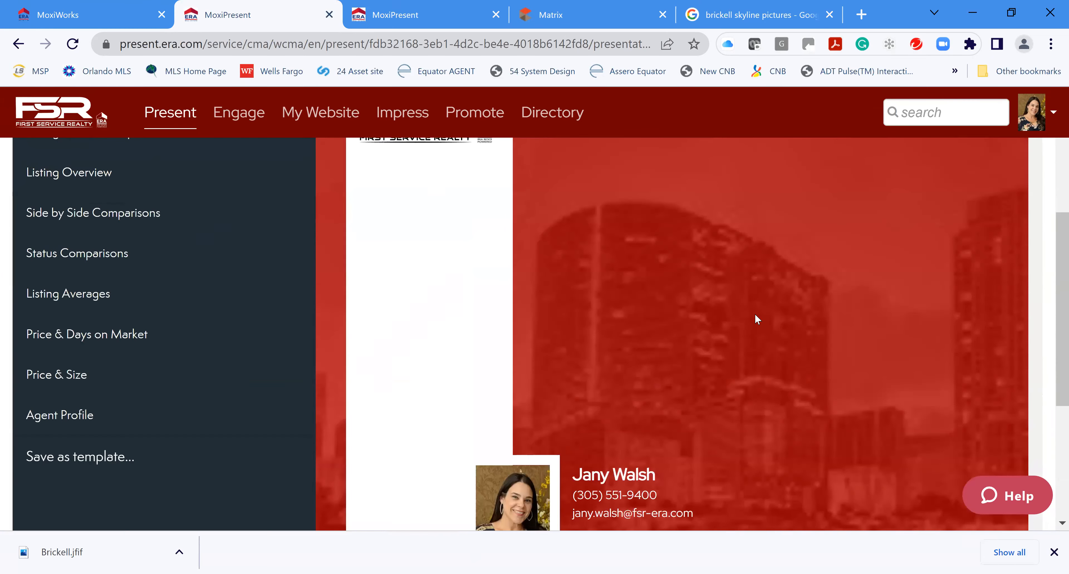
scroll(755, 319, up, 2)
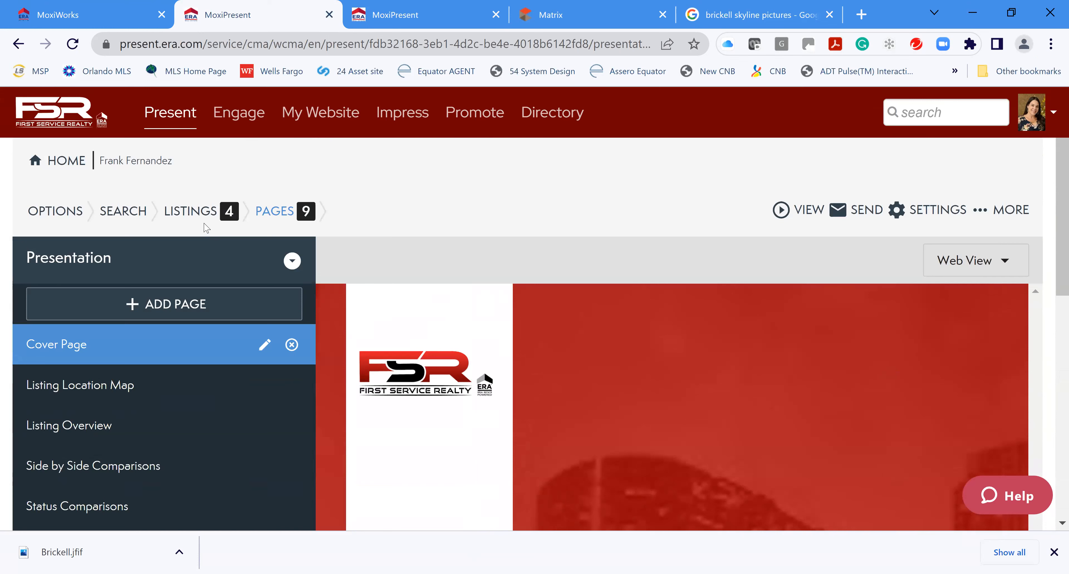
scroll(664, 305, down, 8)
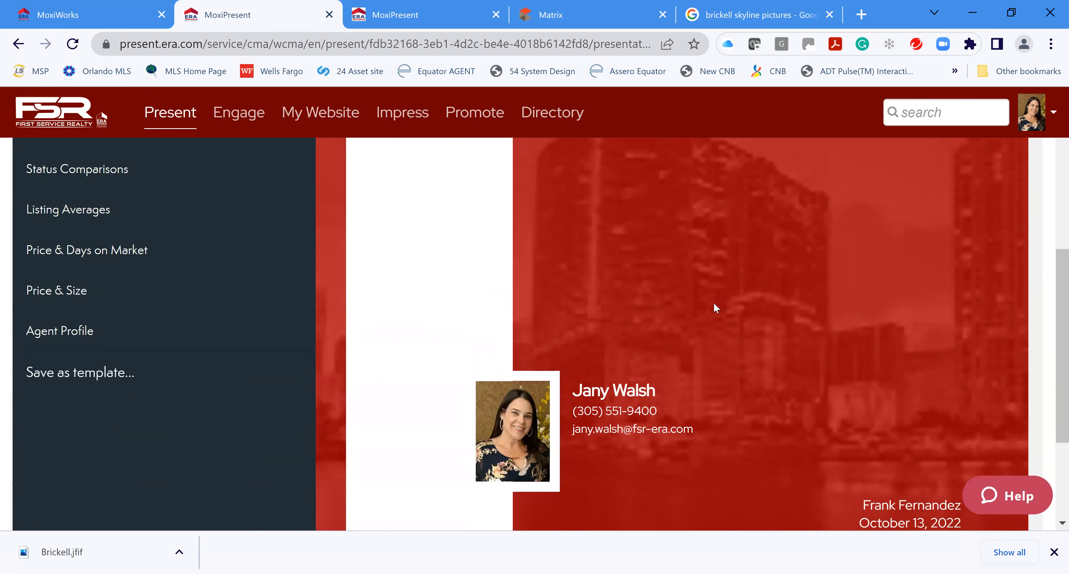
scroll(861, 361, down, 4)
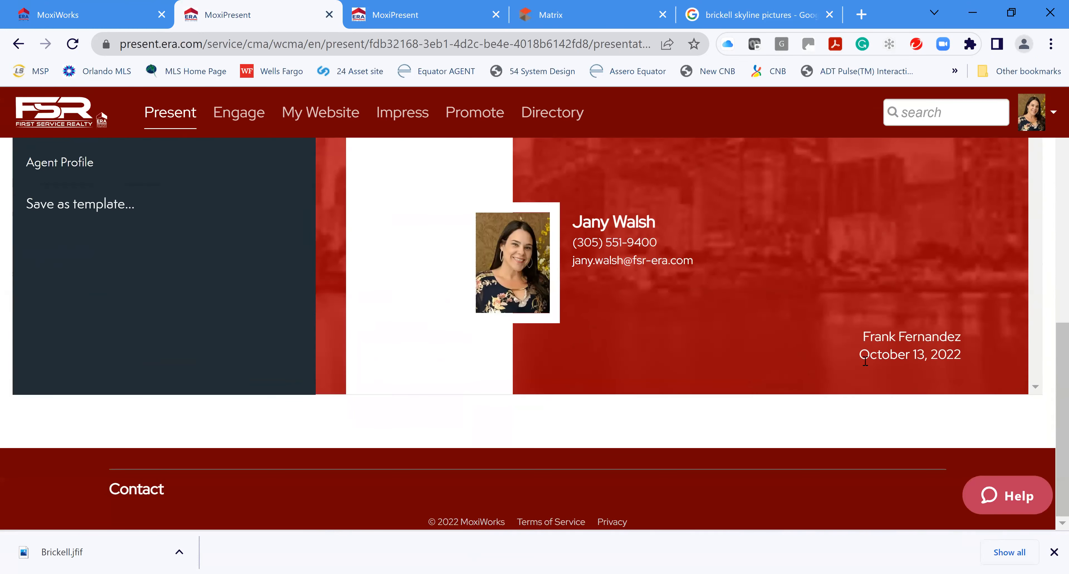
scroll(96, 311, up, 8)
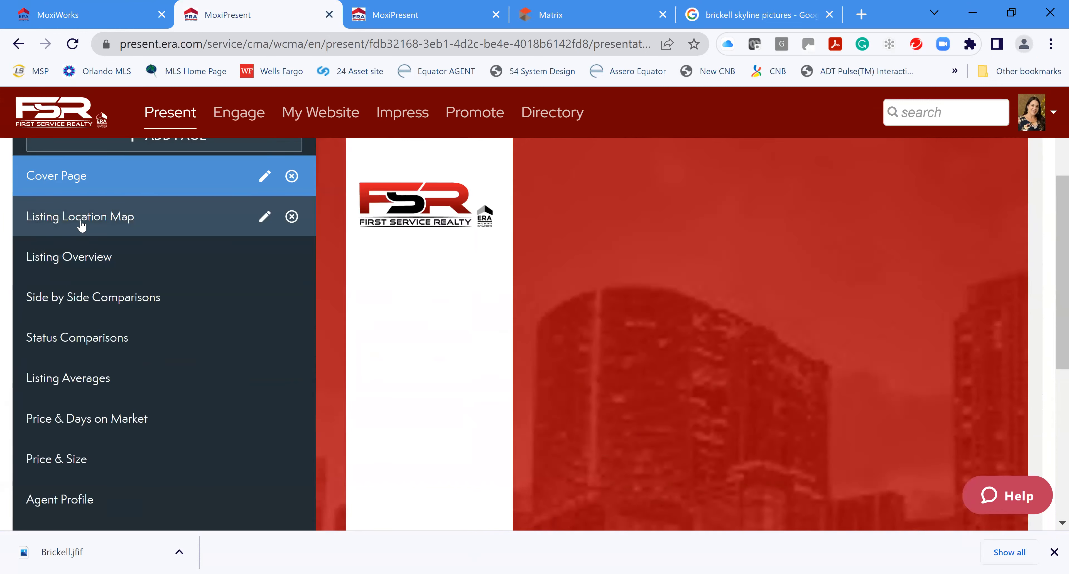
Preview the map, comparison, Price & Days on Market and Agent Profile pages, then the Cover Page
click(107, 223)
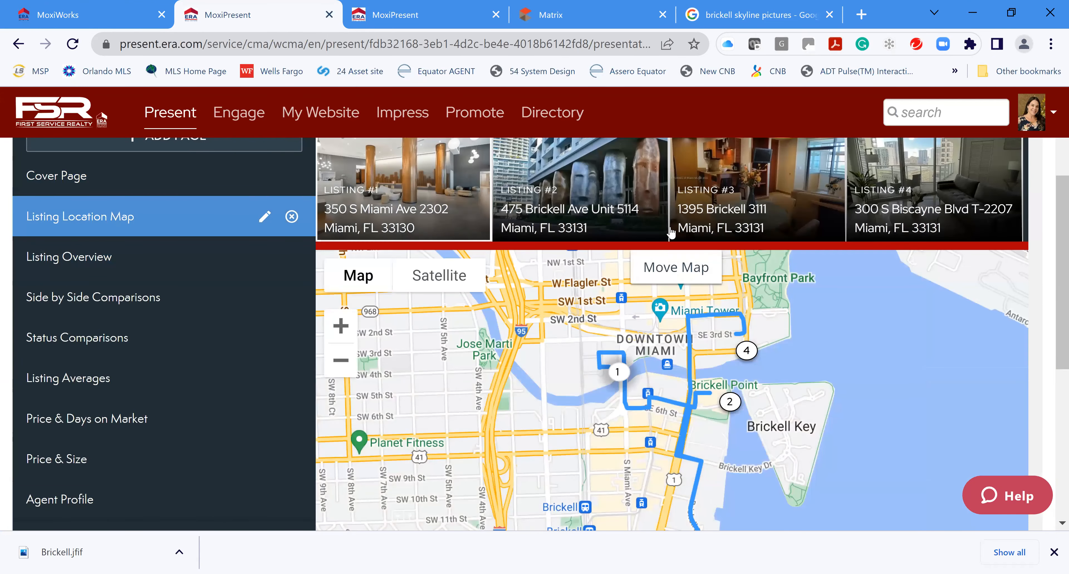
scroll(759, 348, down, 2)
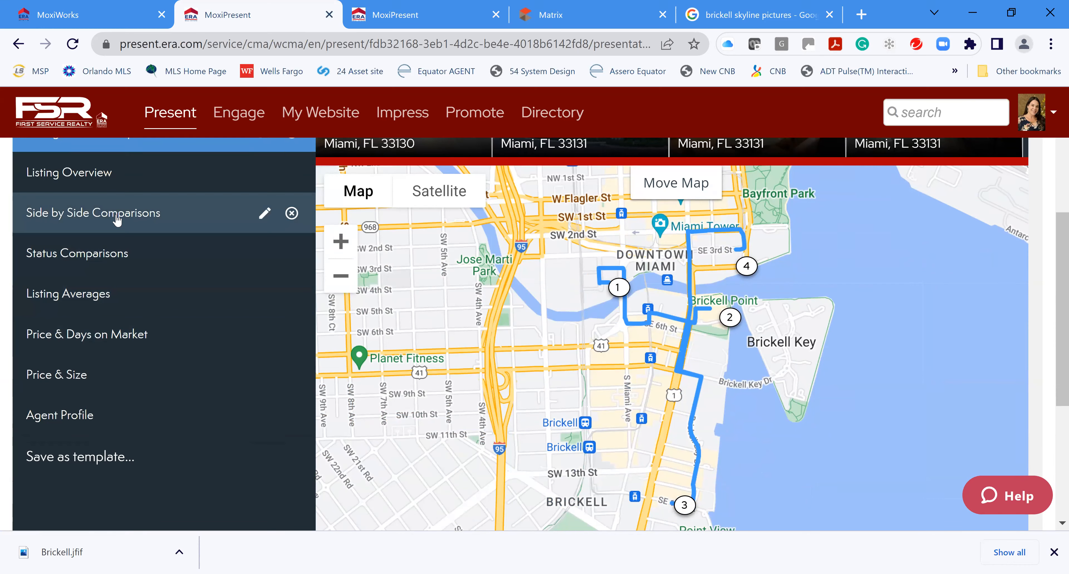
click(118, 220)
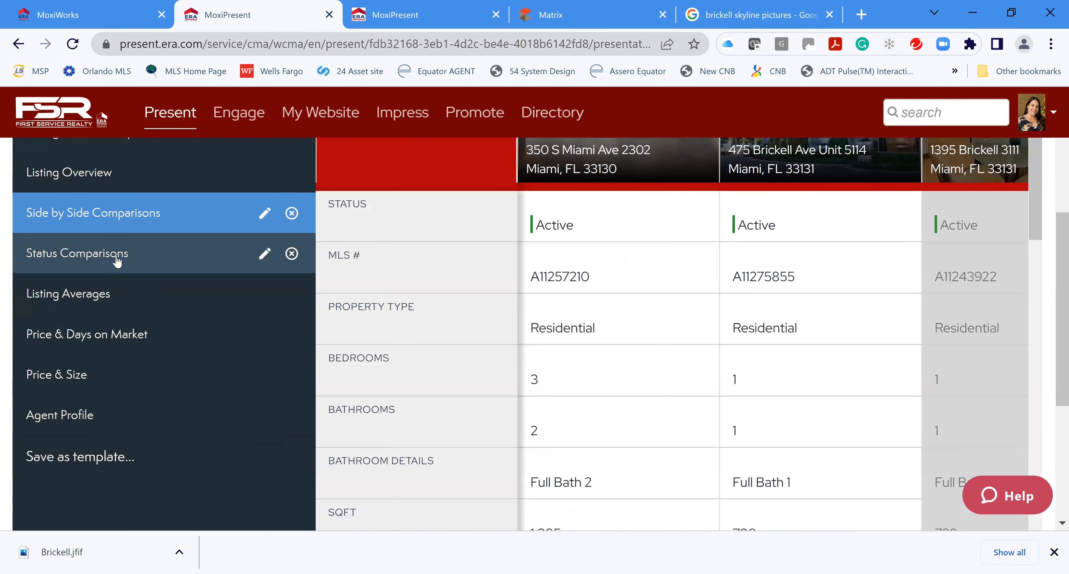
click(116, 259)
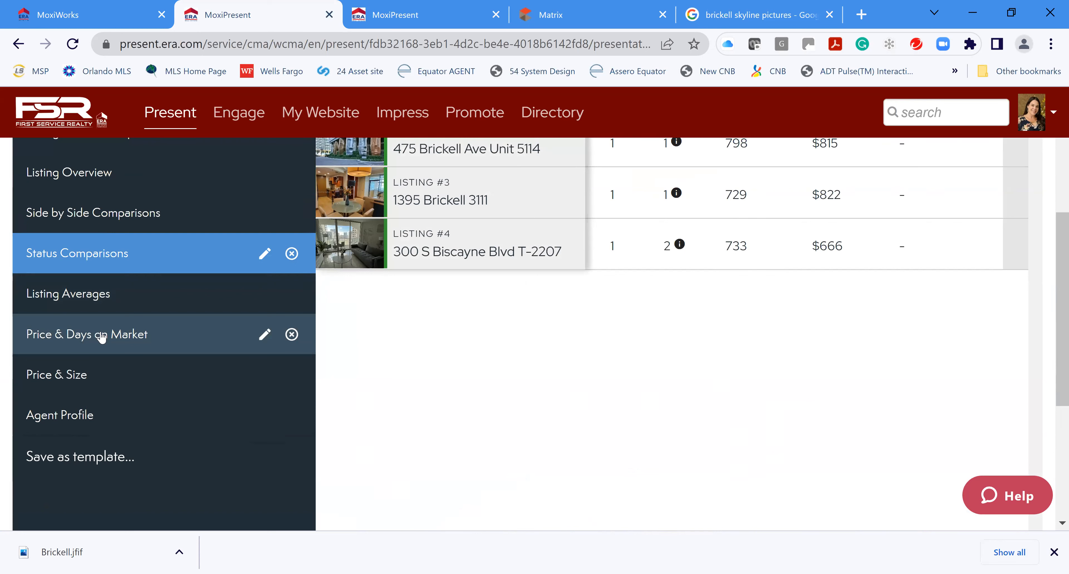
click(102, 350)
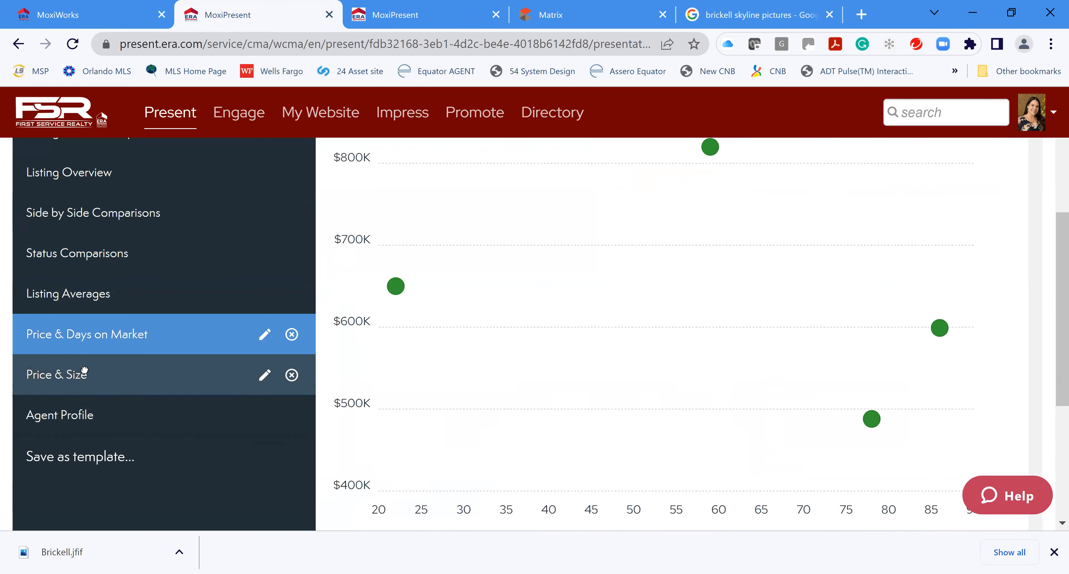
click(81, 419)
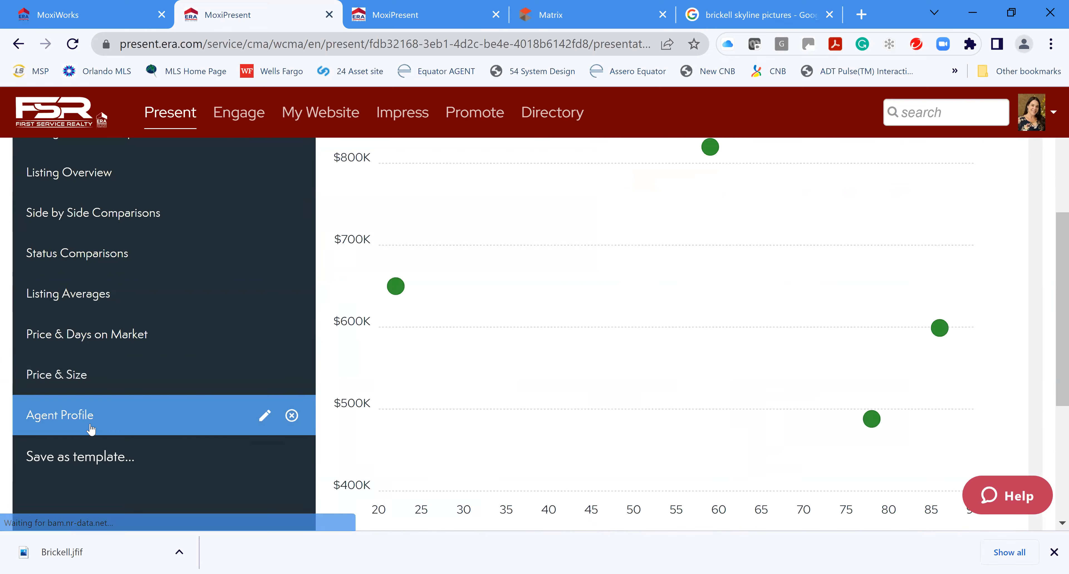
scroll(162, 340, up, 4)
scroll(163, 340, up, 2)
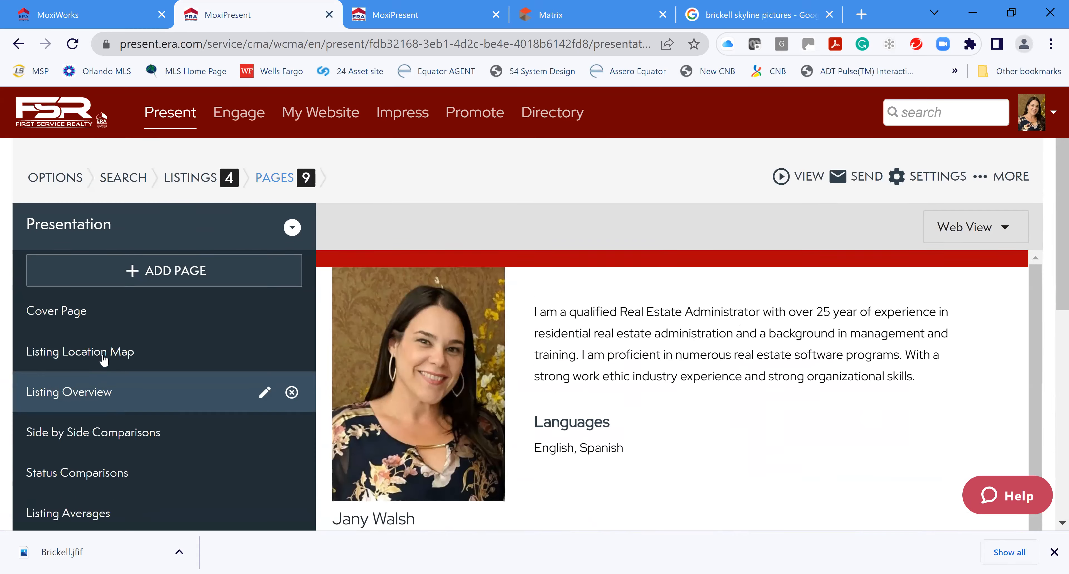
click(94, 354)
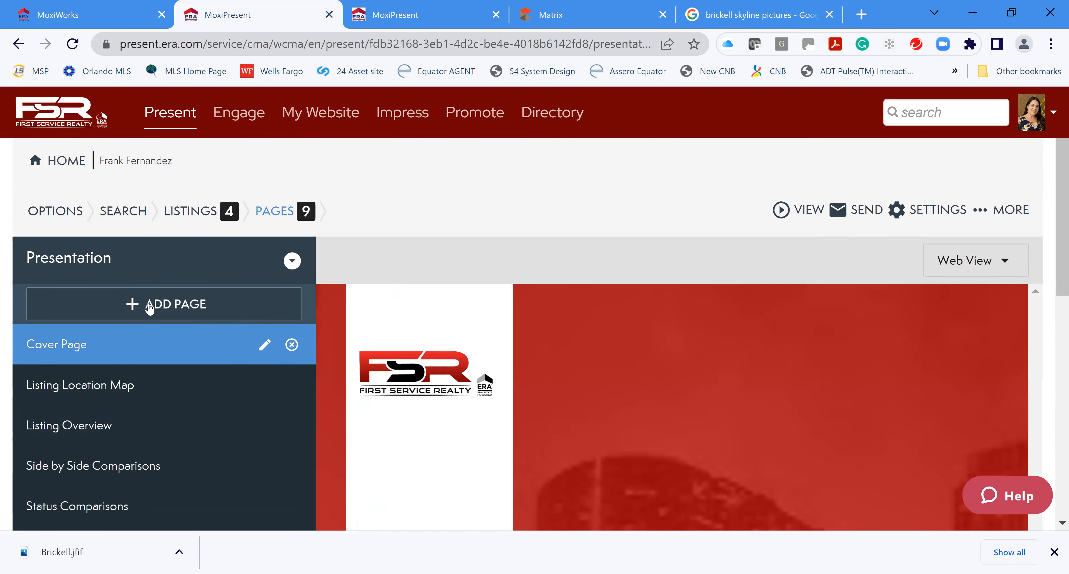
Browse the page library to ERA Real Estate > ERA CLASSIC > CLASSIC | BUYER > CLASSIC BUYER PAGES
click(192, 309)
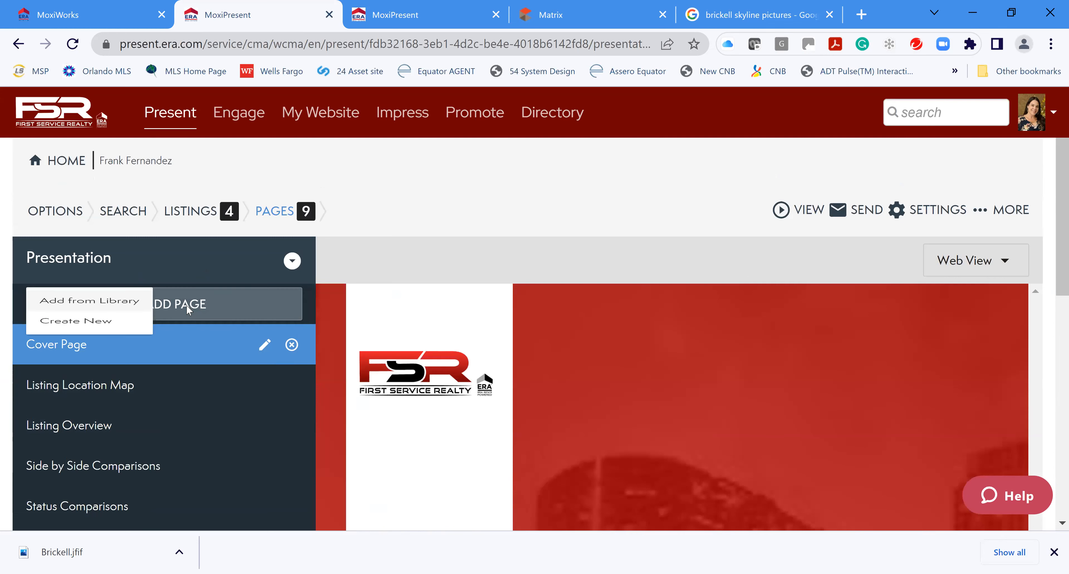
click(113, 320)
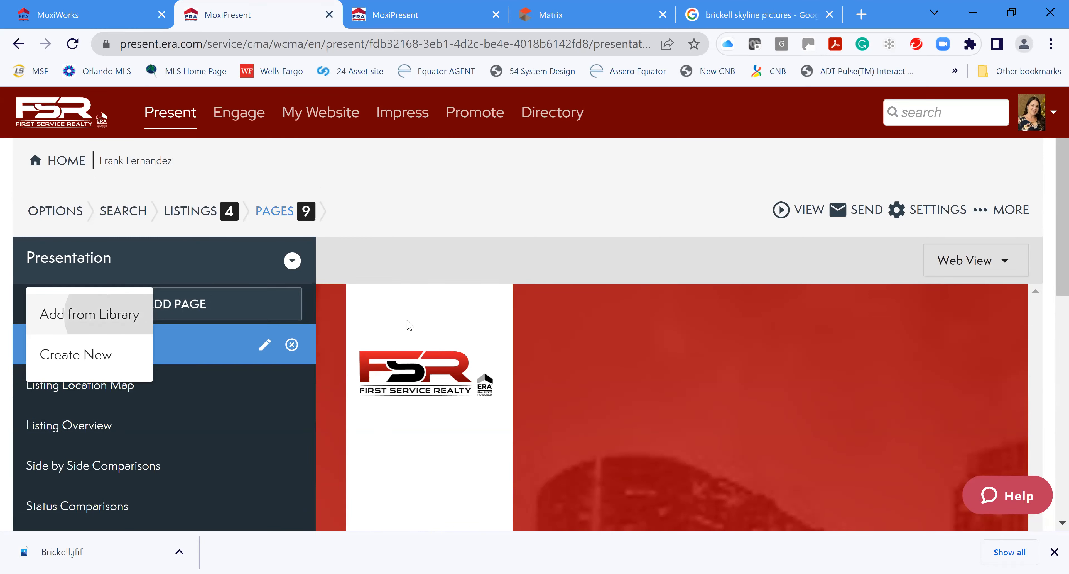
scroll(673, 368, down, 4)
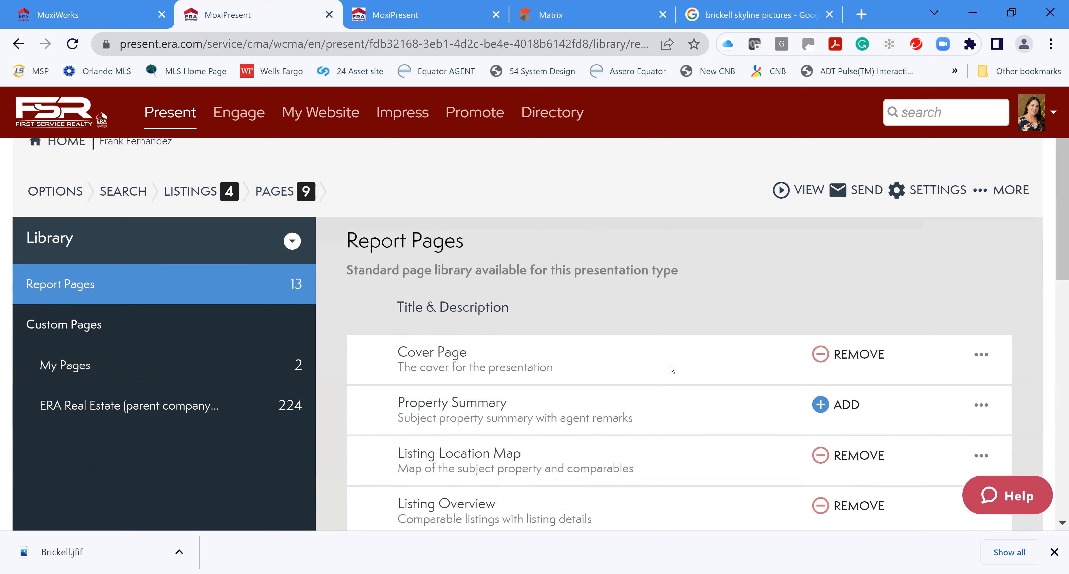
click(145, 262)
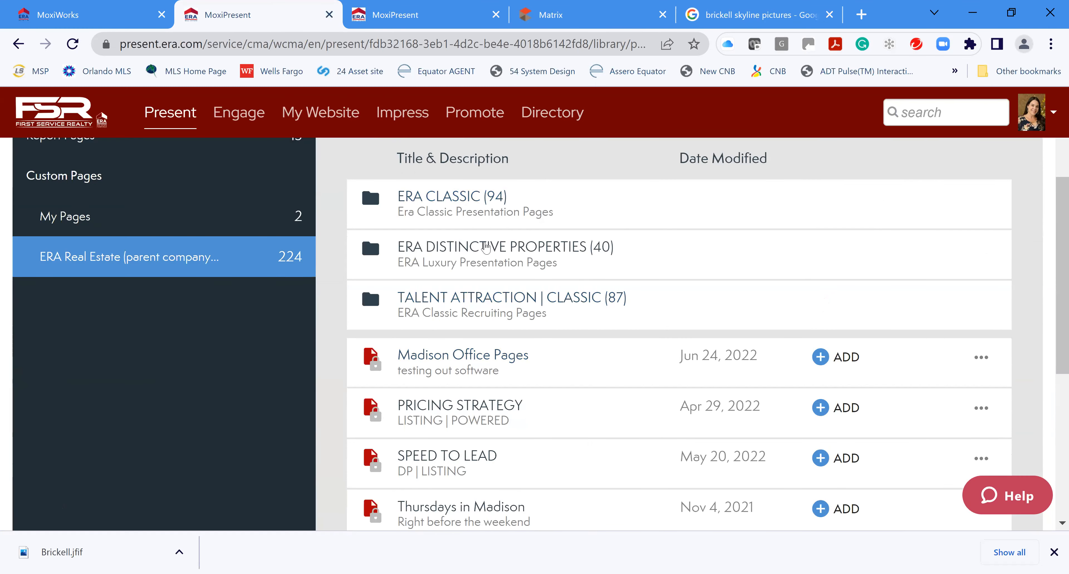
click(444, 196)
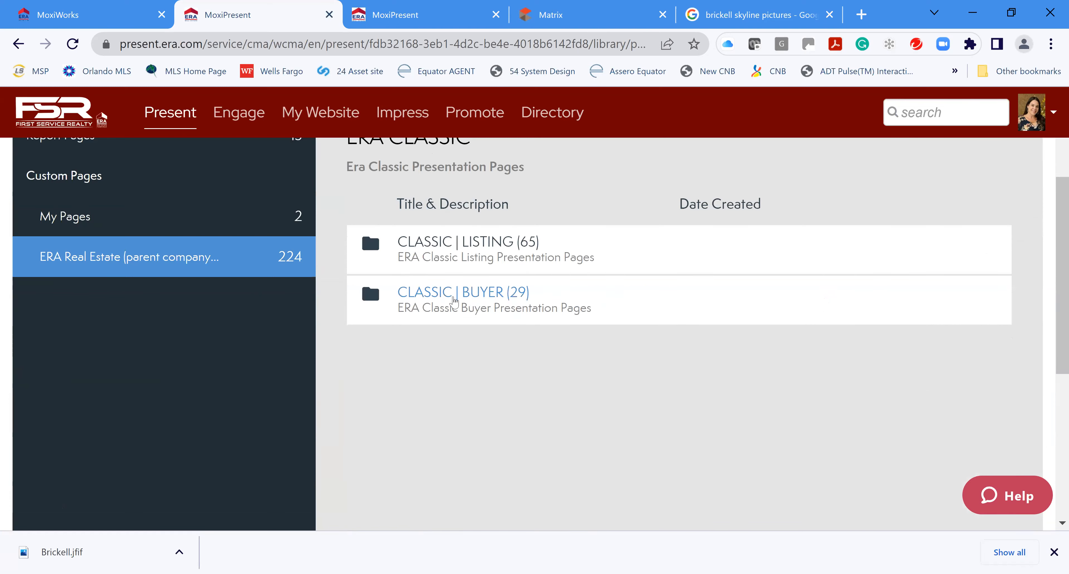
click(450, 295)
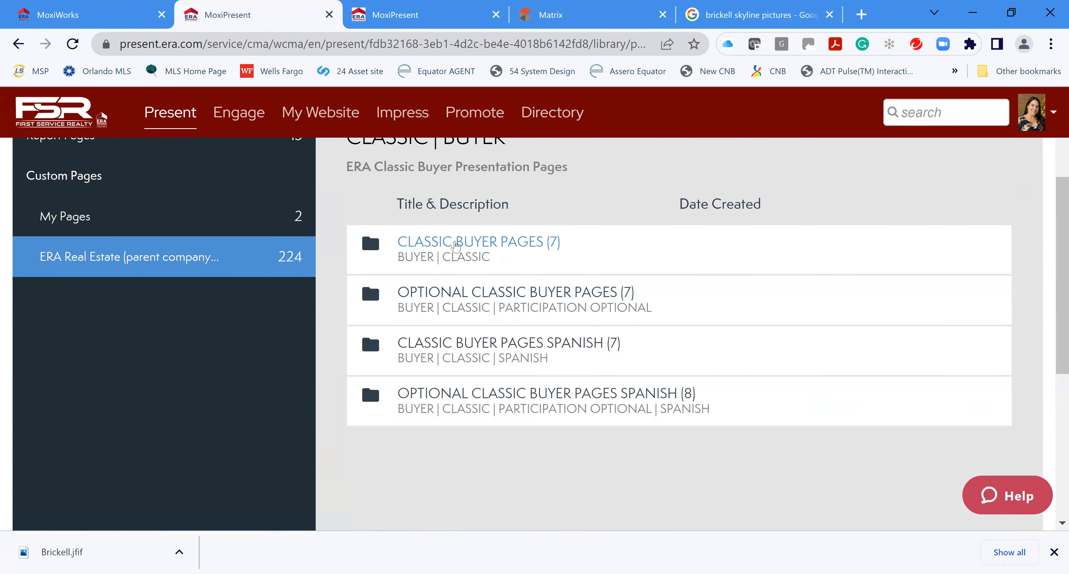
click(492, 244)
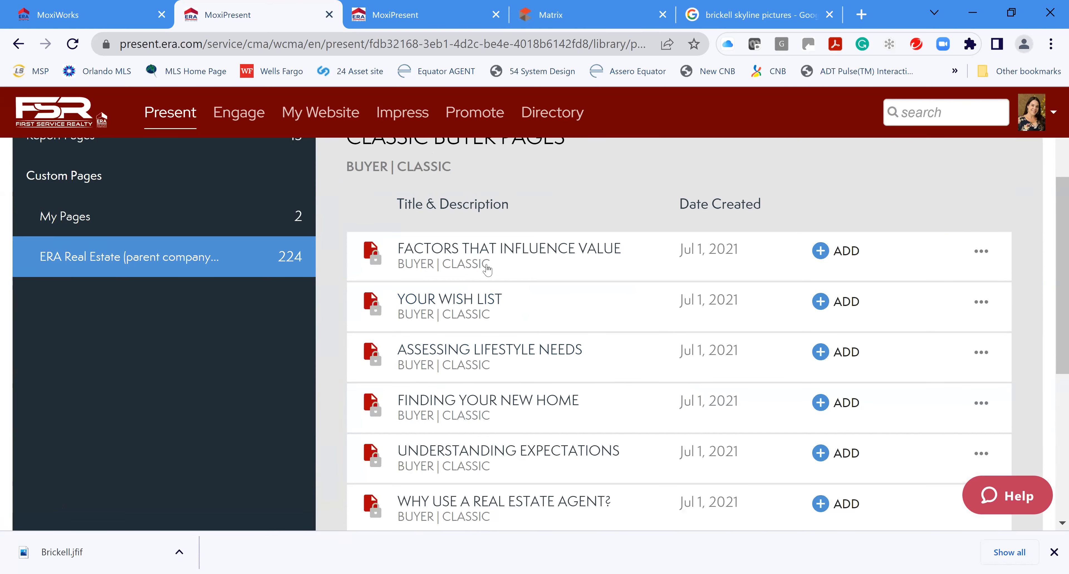
scroll(603, 345, down, 2)
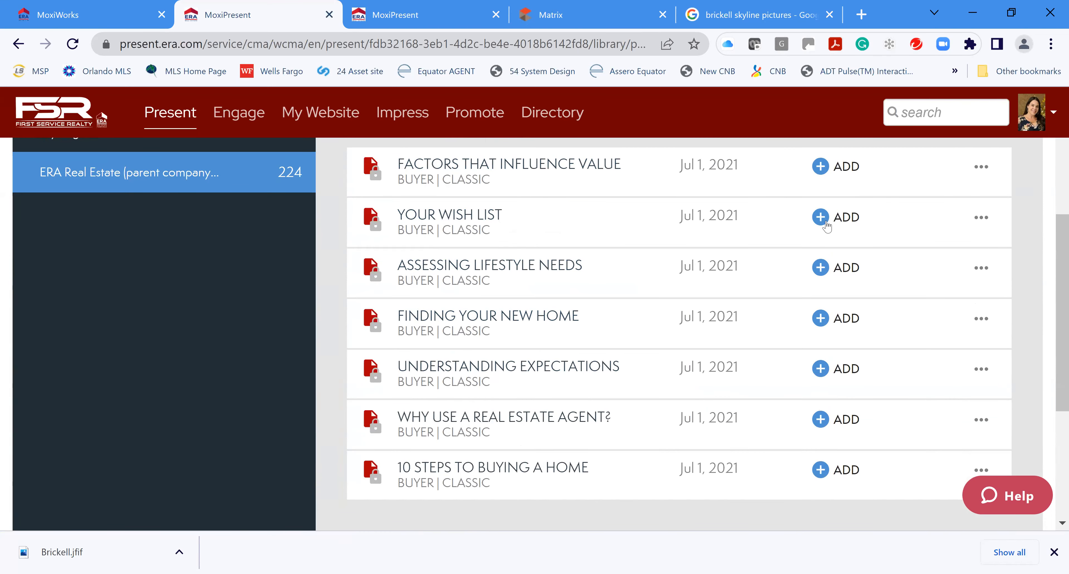
Preview the Your Wish List page and add it to the presentation
click(490, 215)
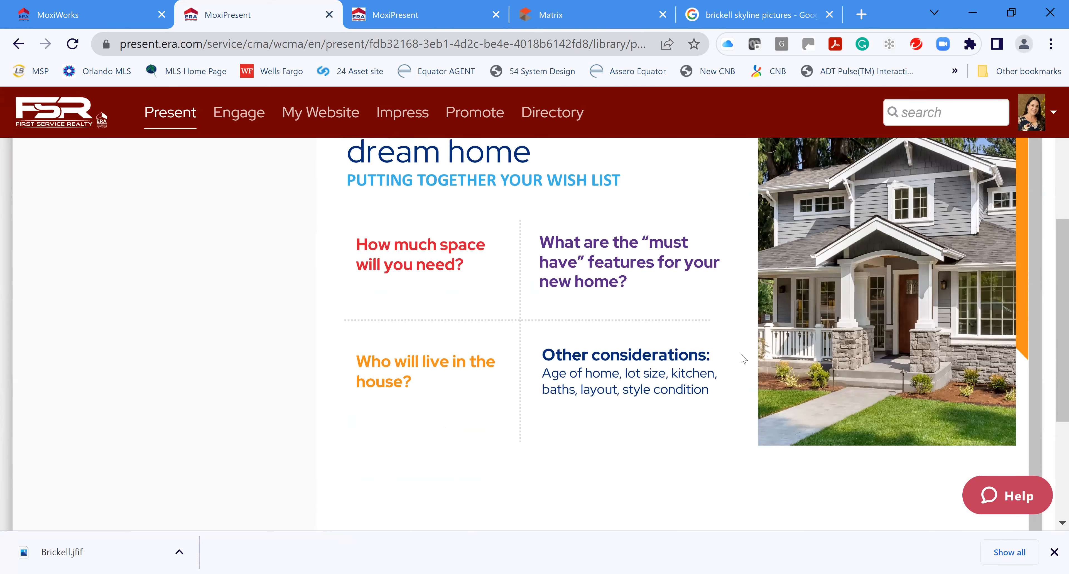
scroll(743, 359, down, 3)
scroll(743, 327, up, 8)
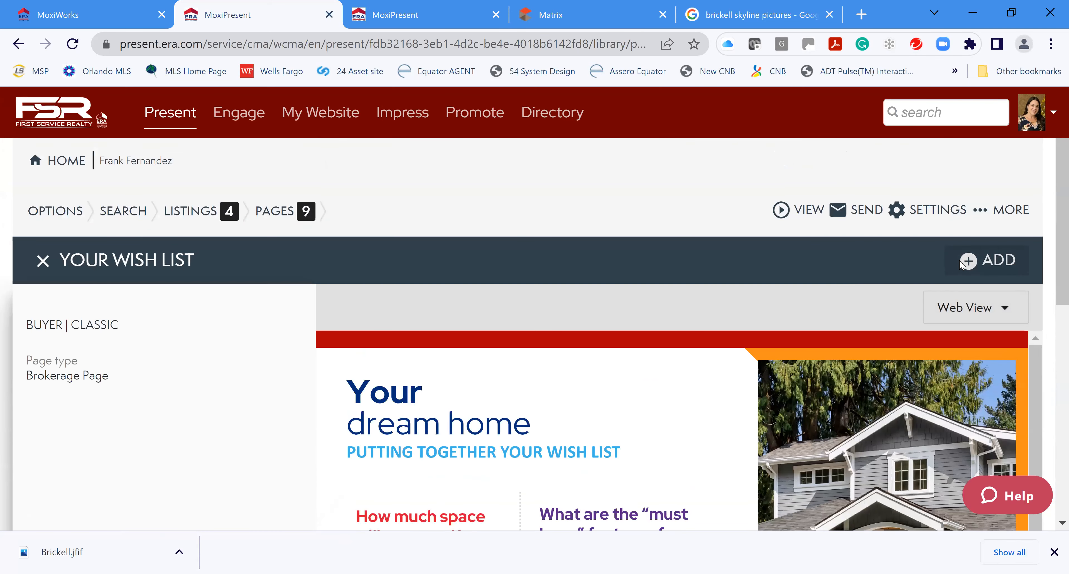
click(968, 261)
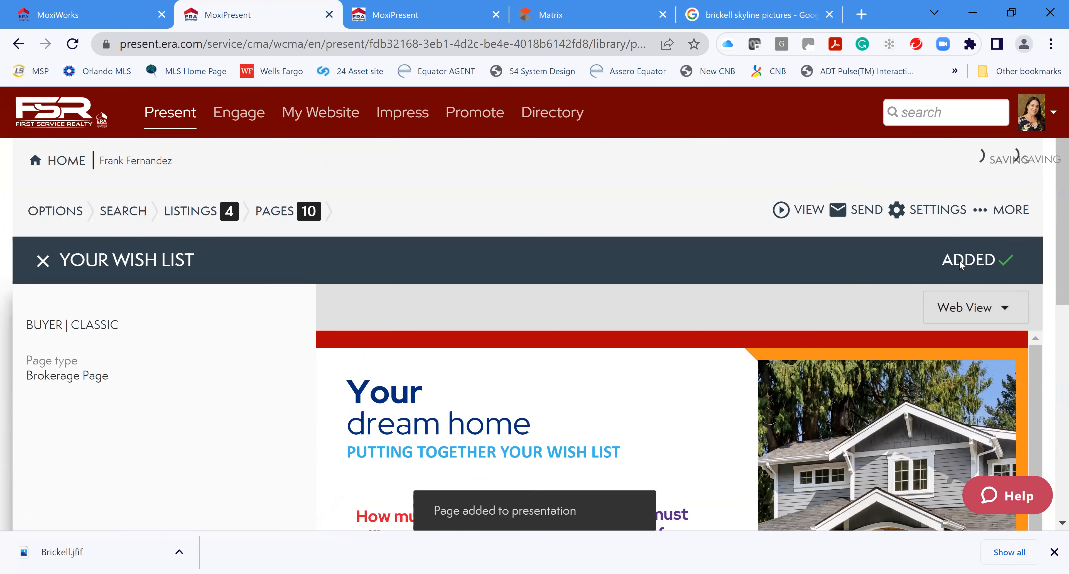
click(44, 261)
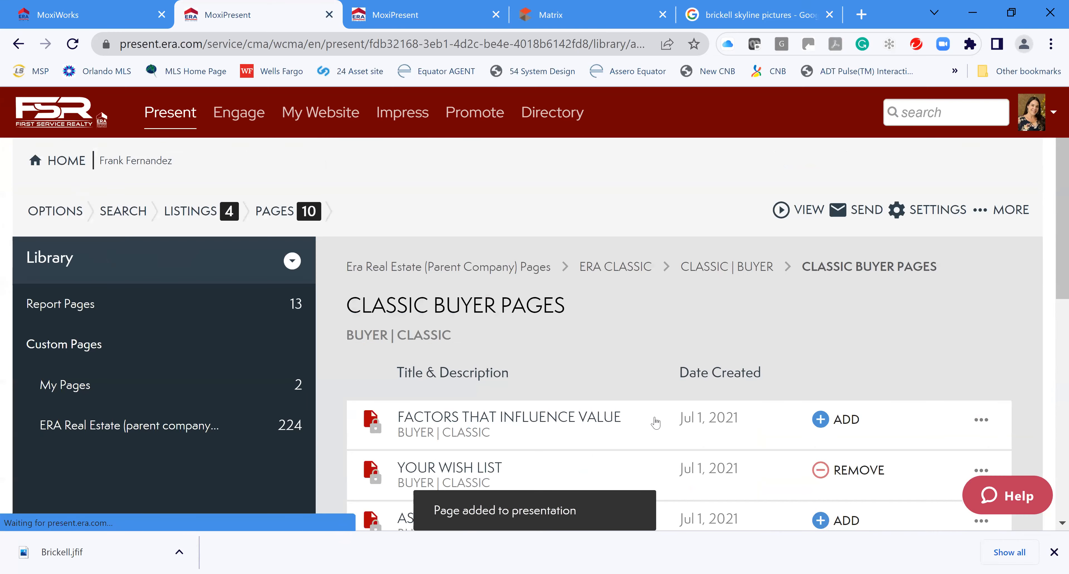
Add Understanding Expectations, Finding Your New Home and 10 Steps to Buying a Home, then view the page list
scroll(656, 423, down, 5)
click(829, 373)
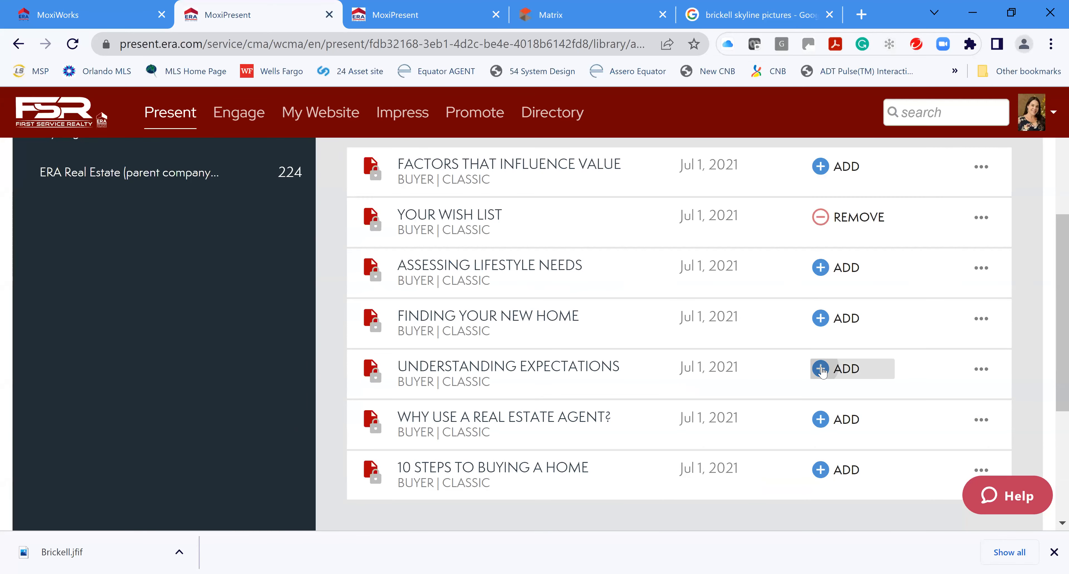
click(824, 319)
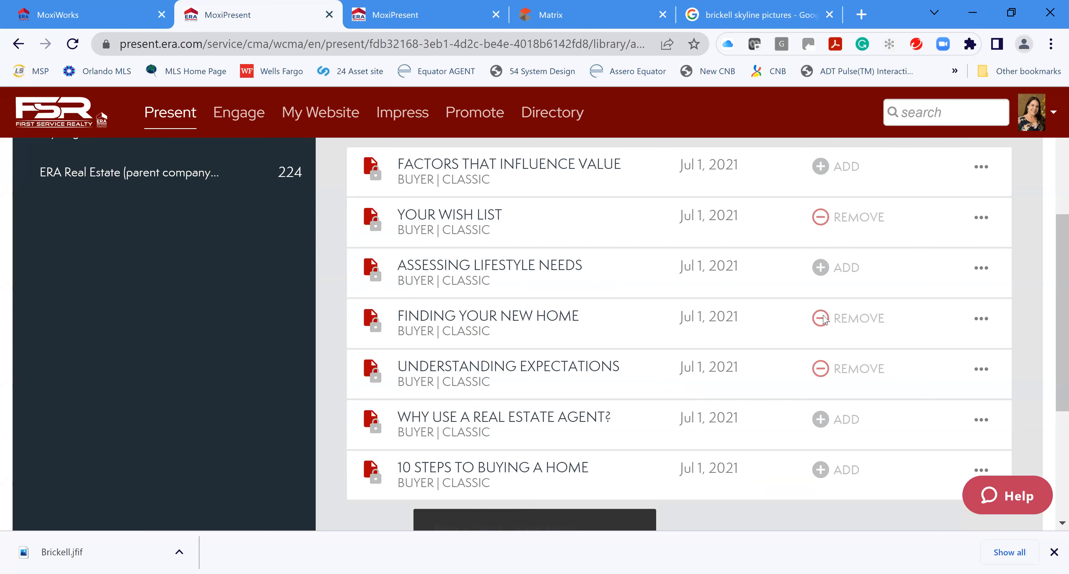
click(821, 470)
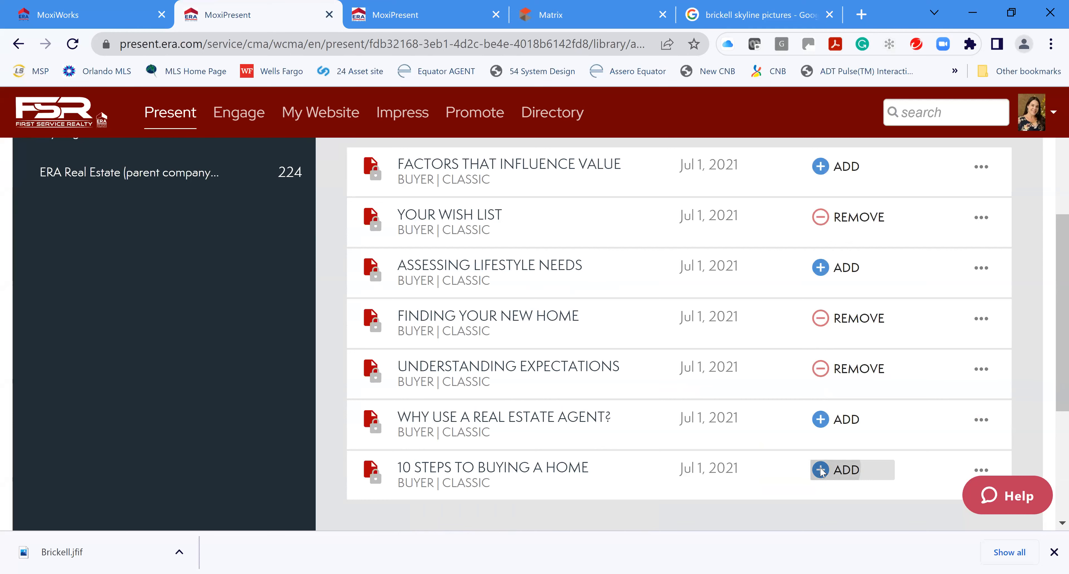
scroll(747, 369, up, 5)
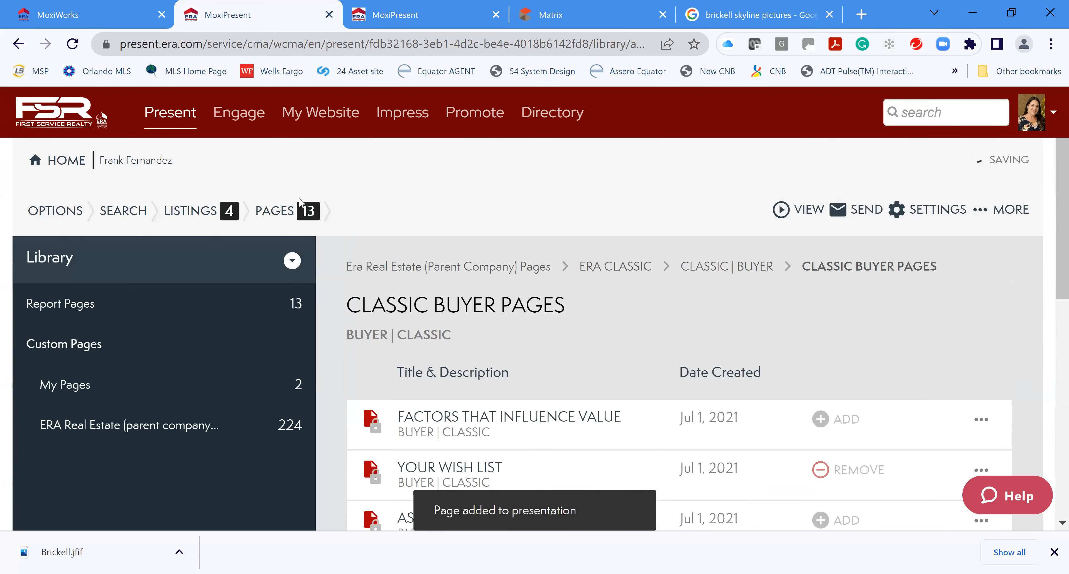
click(277, 212)
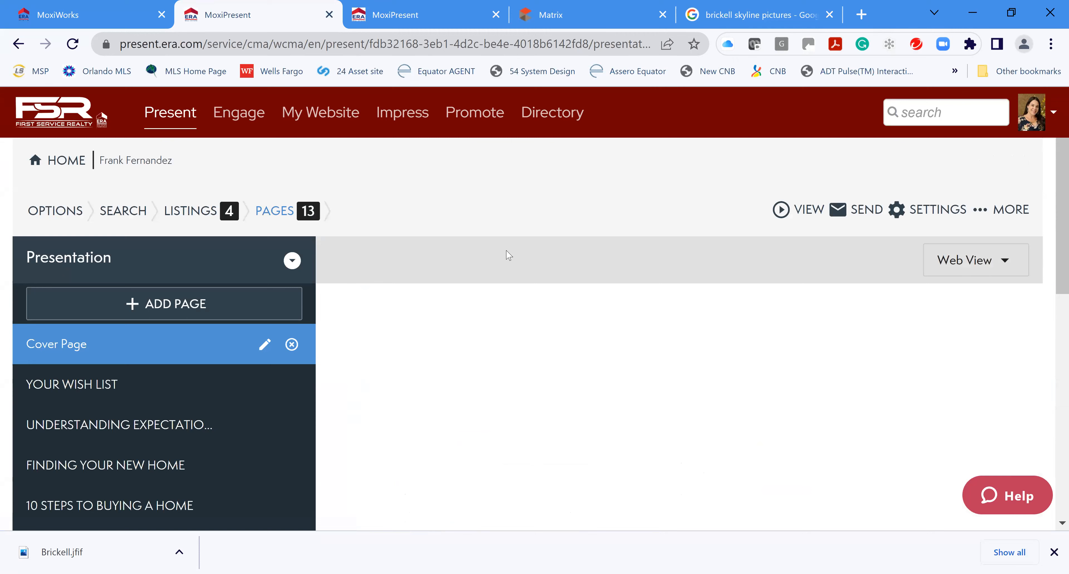
Drag Your Wish List and Understanding Expectations down to sit just above Agent Profile
scroll(166, 426, down, 4)
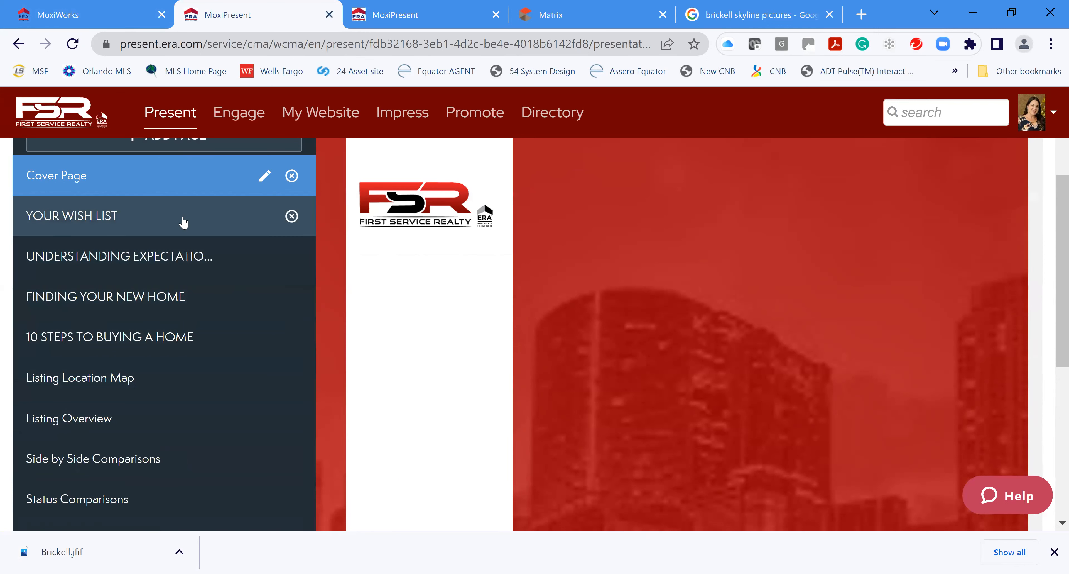
drag(188, 230, 191, 326)
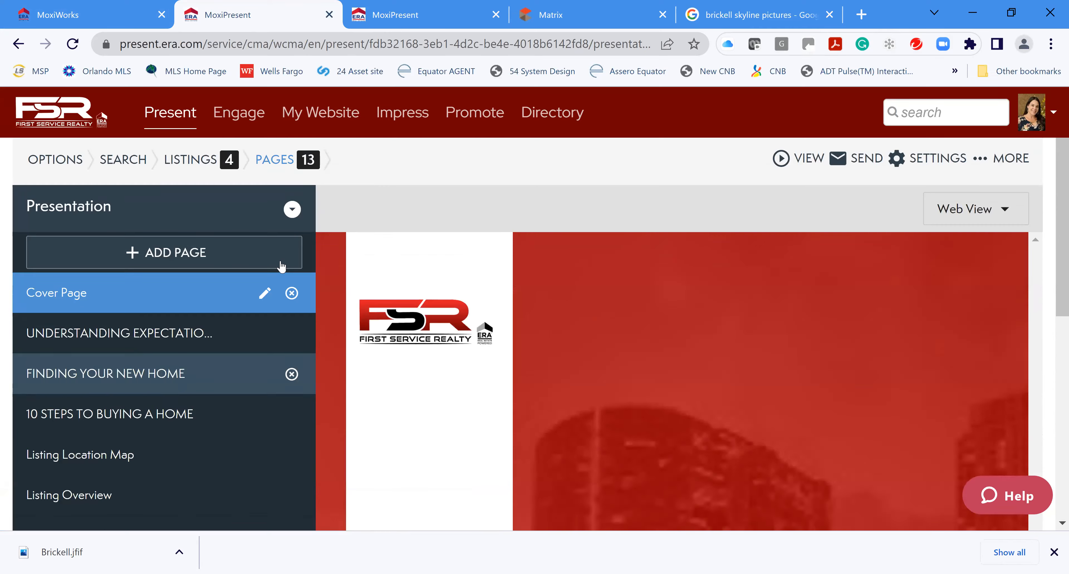
scroll(247, 301, down, 2)
drag(234, 301, 242, 368)
drag(234, 435, 223, 405)
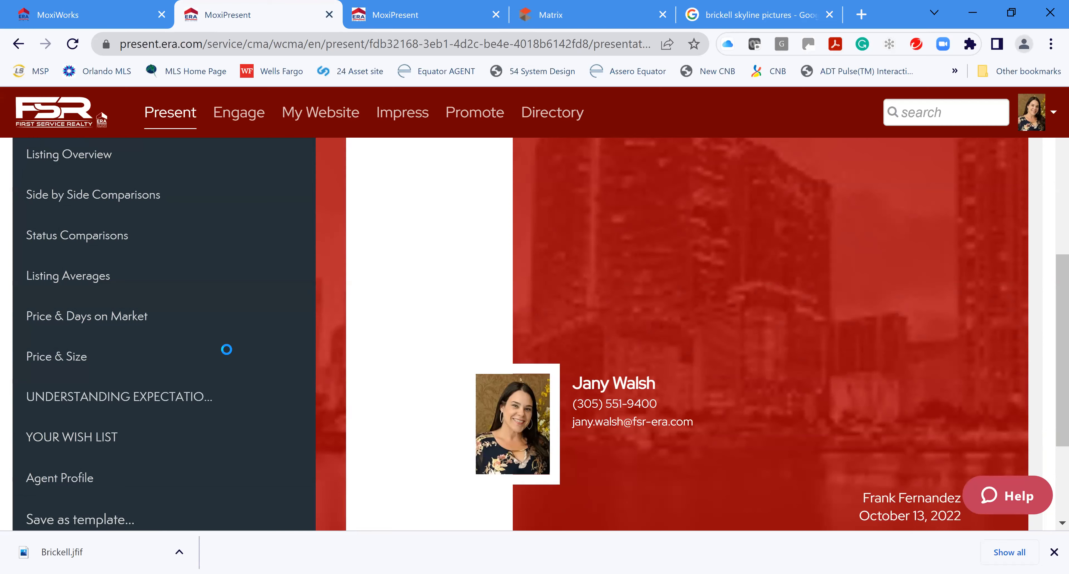
scroll(347, 290, up, 3)
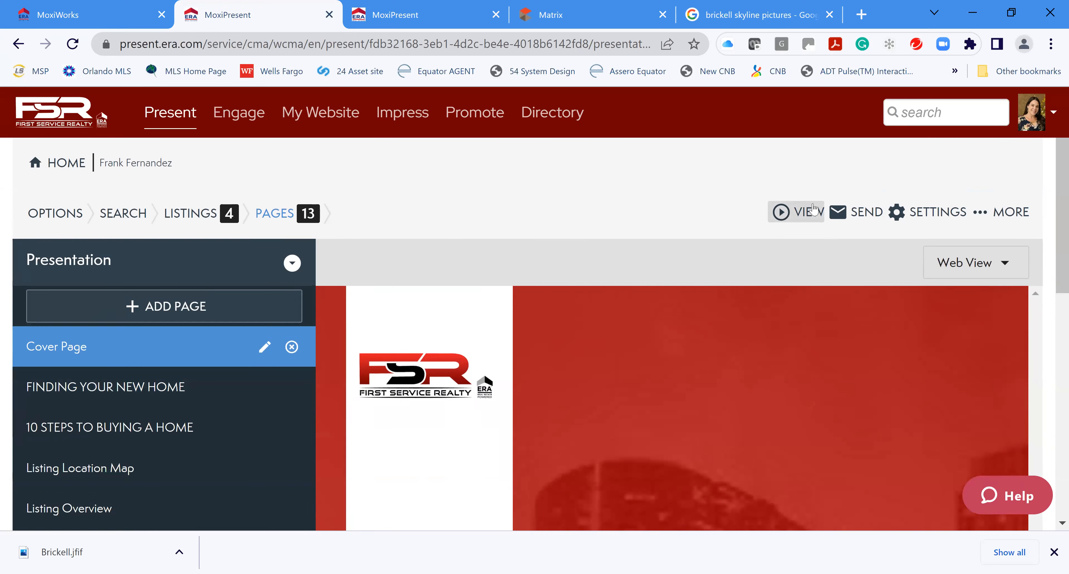
Preview the presentation on the web, page to the Listing Location Map, and open Listing #1's details
click(803, 212)
click(833, 221)
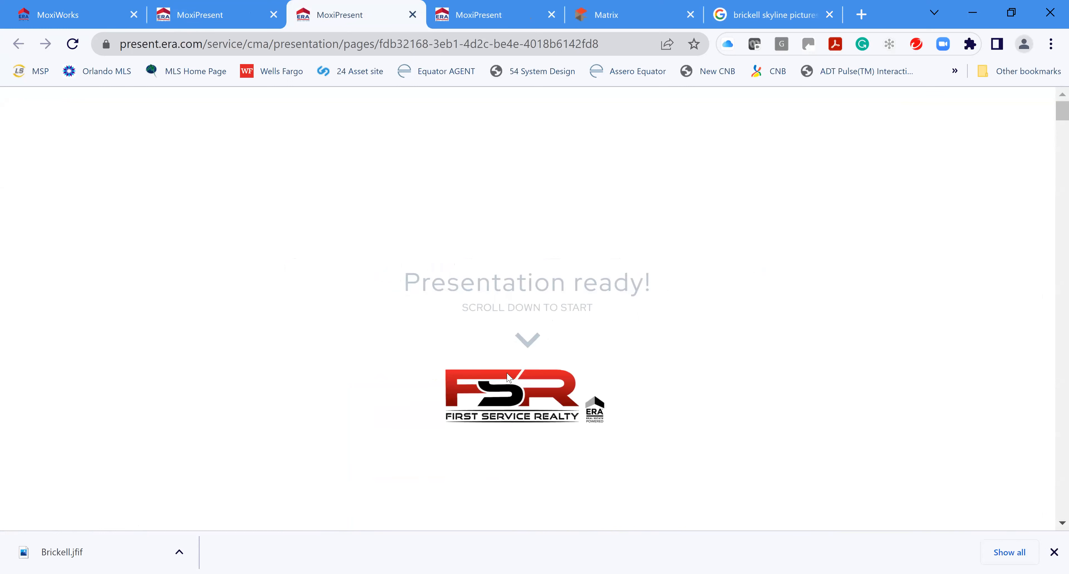
scroll(625, 358, down, 2)
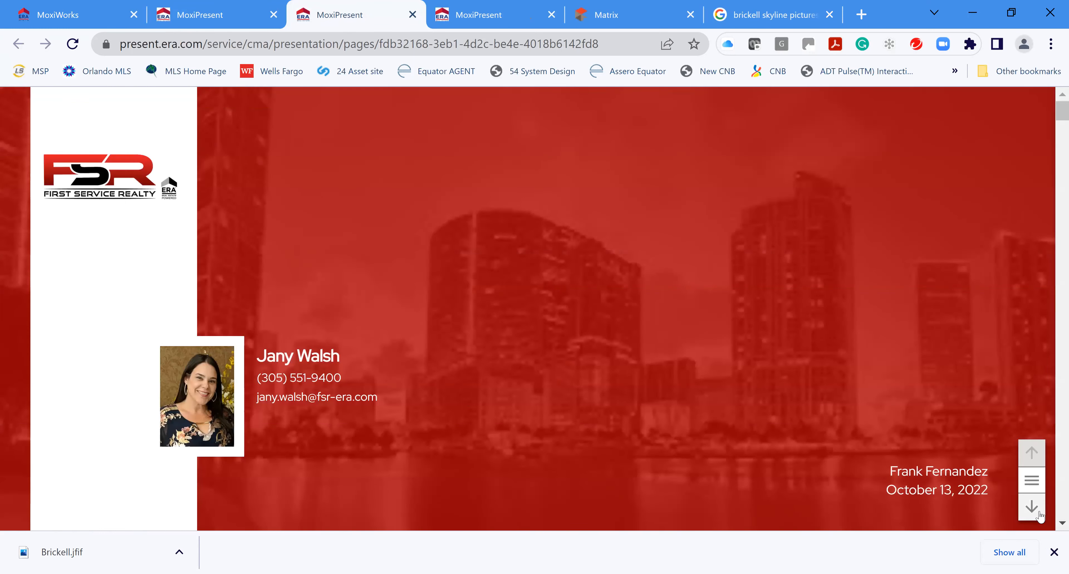
click(1032, 506)
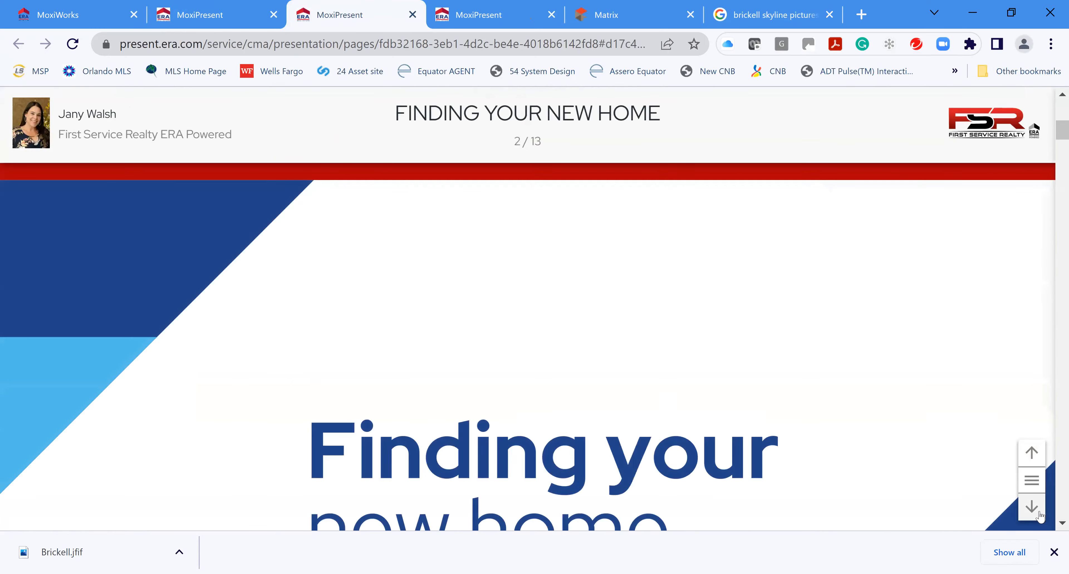
scroll(676, 371, down, 5)
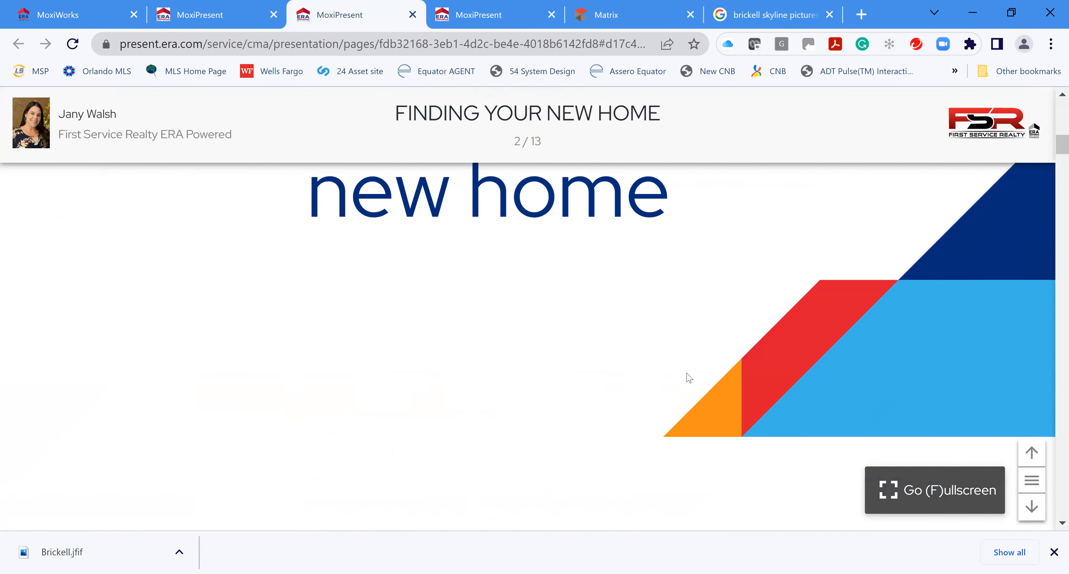
scroll(689, 377, down, 6)
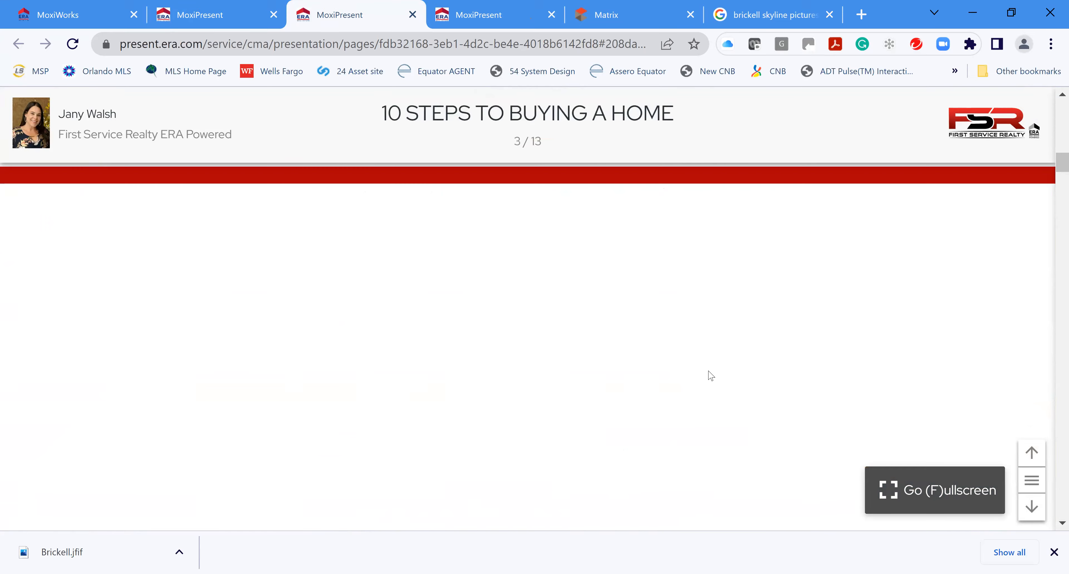
scroll(711, 376, down, 2)
scroll(713, 376, up, 3)
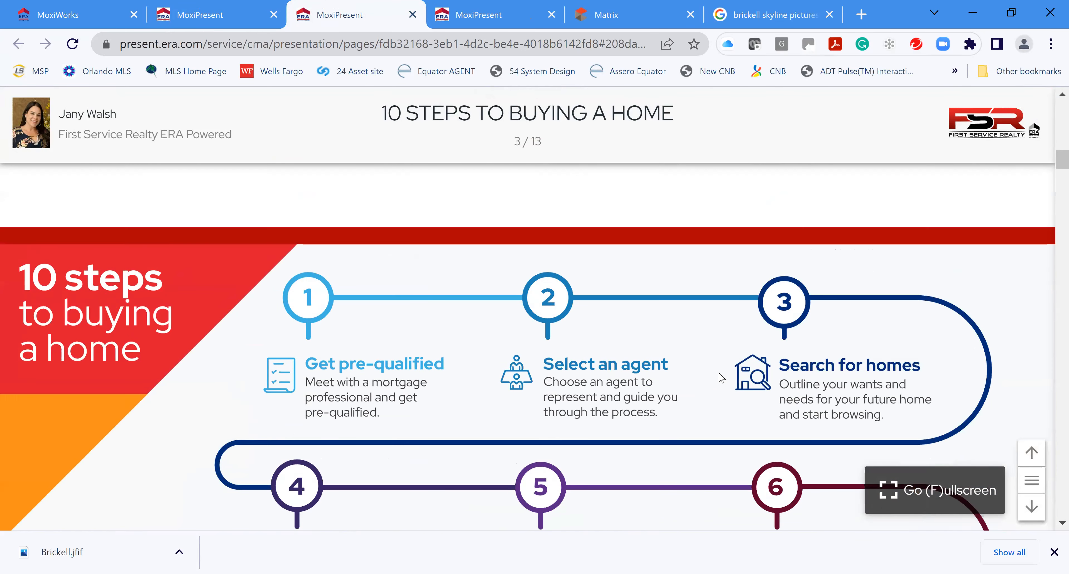
scroll(723, 377, down, 10)
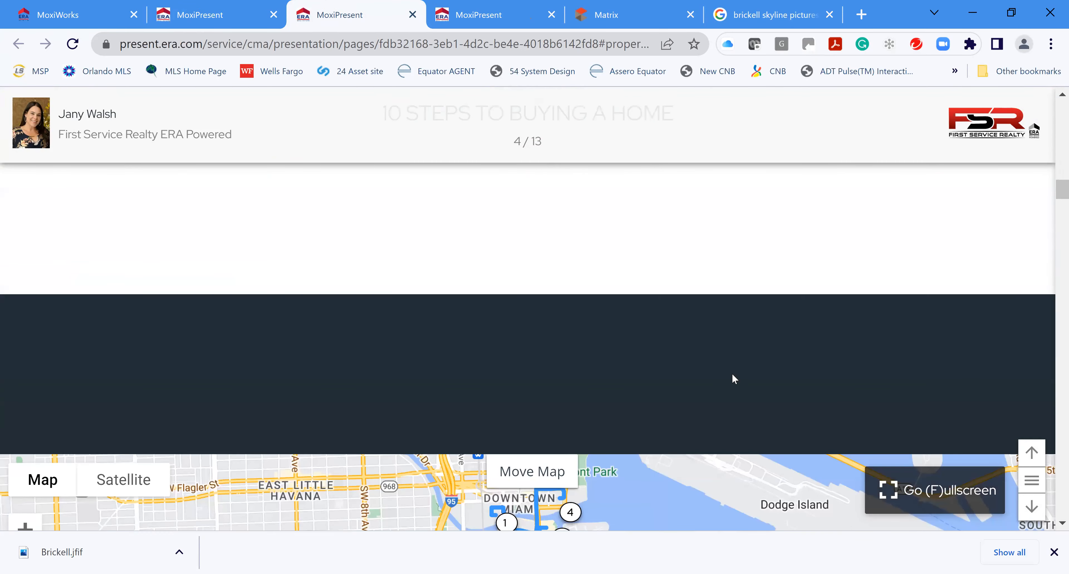
scroll(734, 378, down, 3)
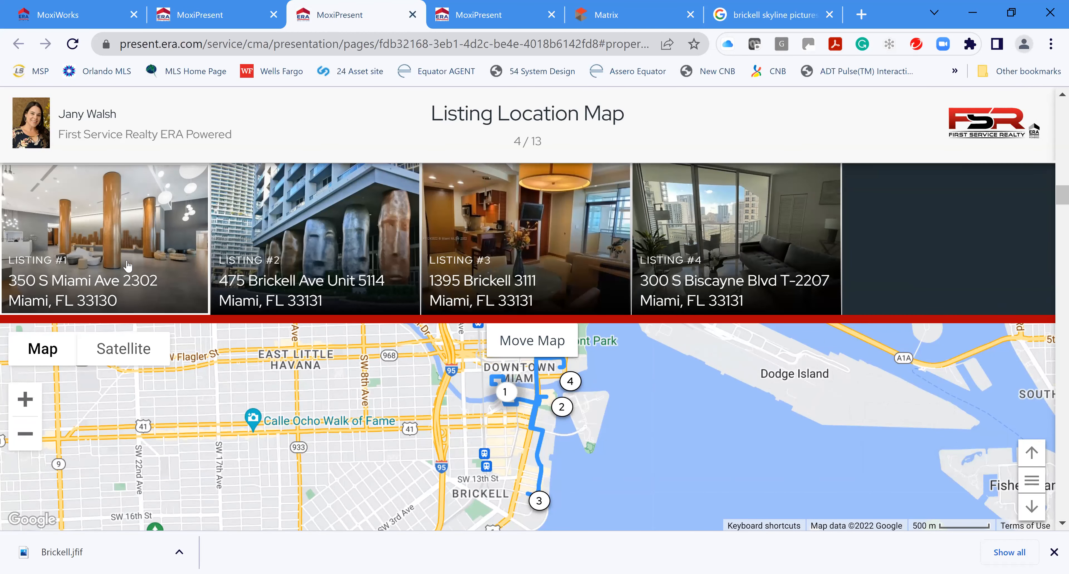
click(151, 255)
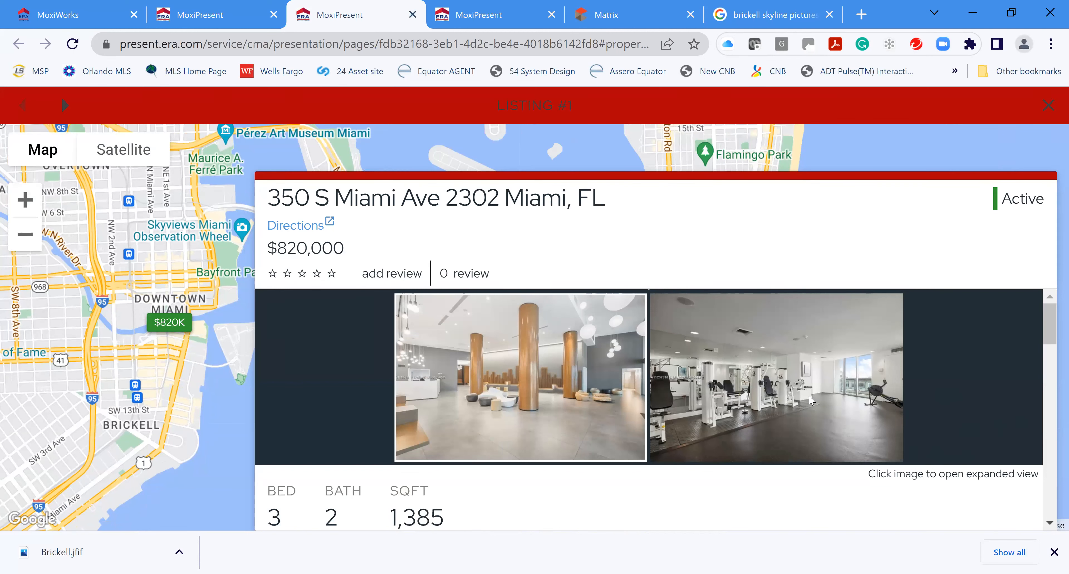
Review Listing #1's details, enlarge its photos to see the lobby, then close the detail card
scroll(810, 404, down, 5)
scroll(793, 374, down, 6)
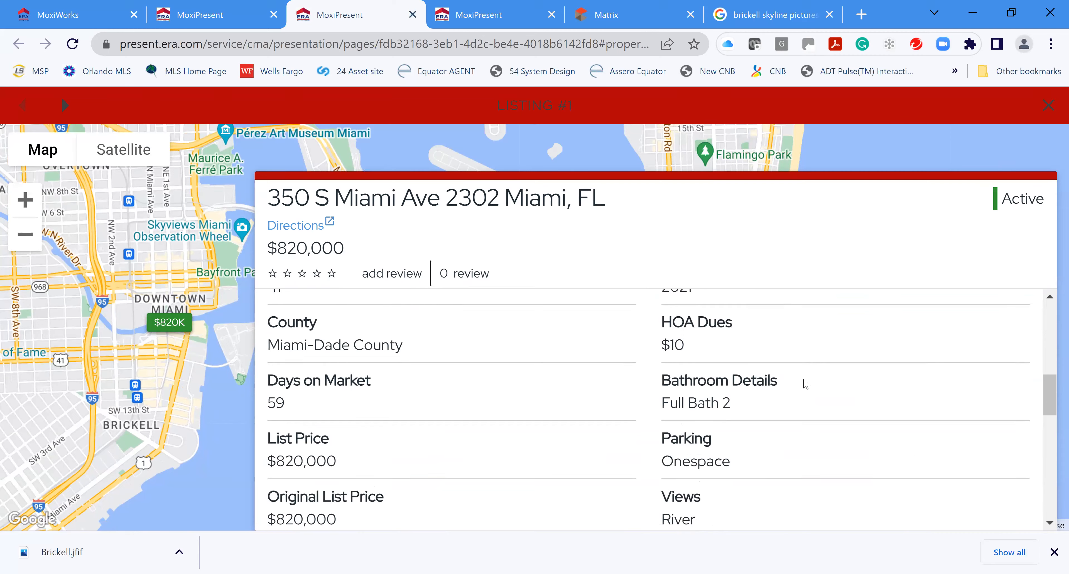
scroll(788, 378, down, 5)
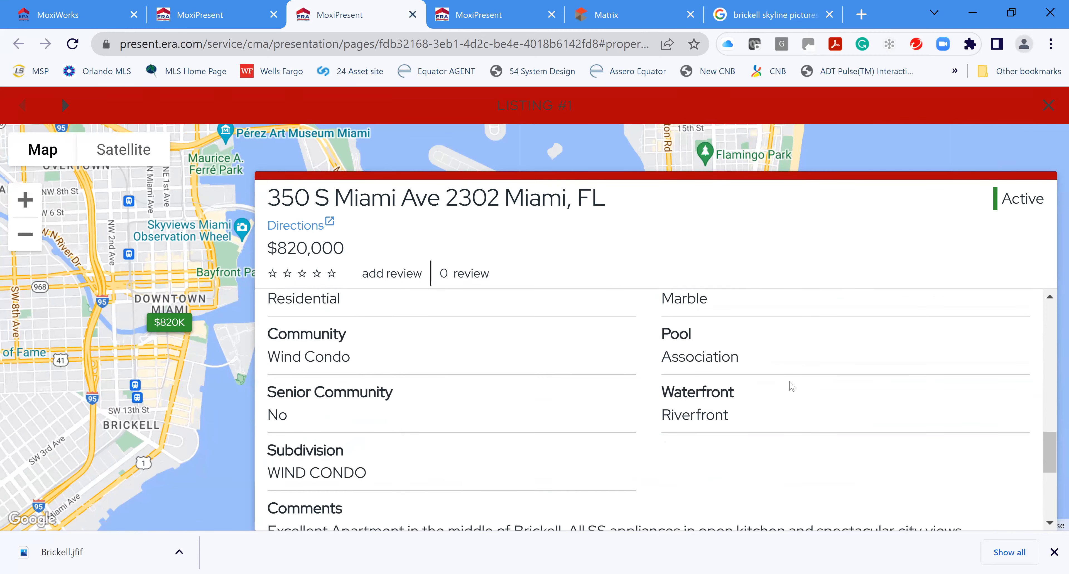
scroll(804, 397, down, 4)
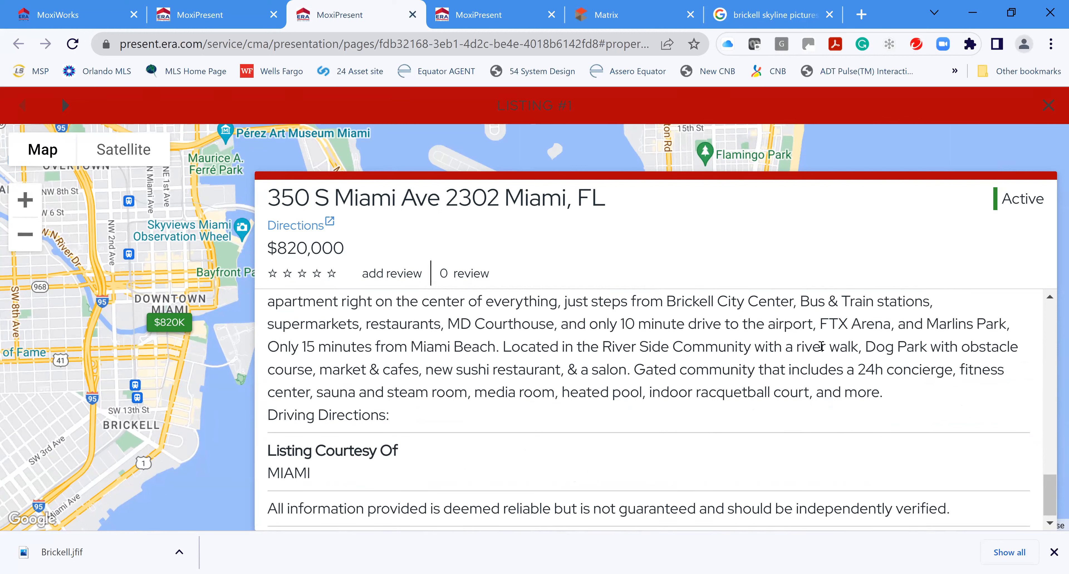
scroll(867, 362, down, 1)
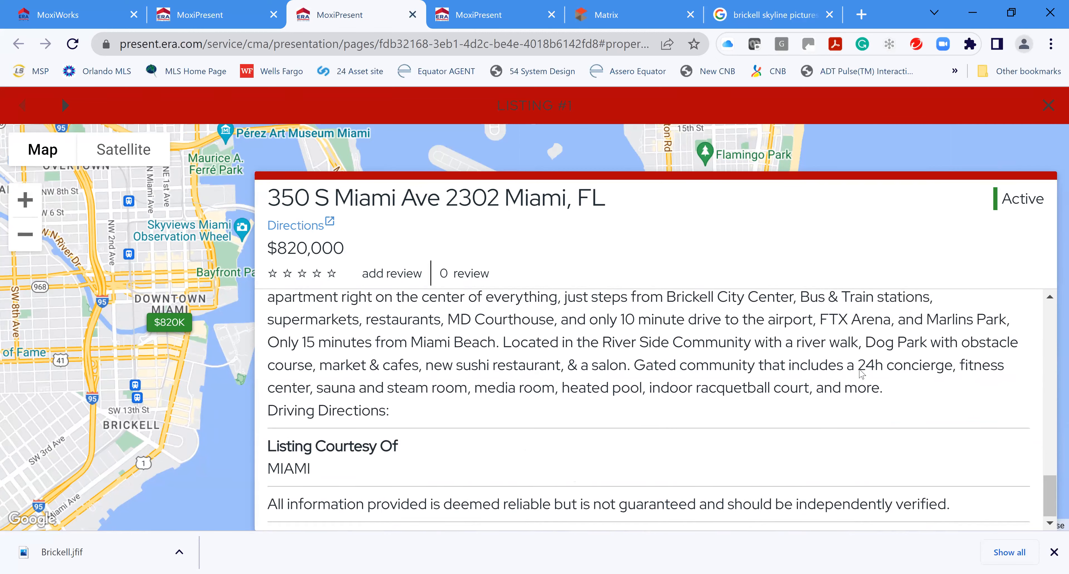
scroll(862, 374, up, 15)
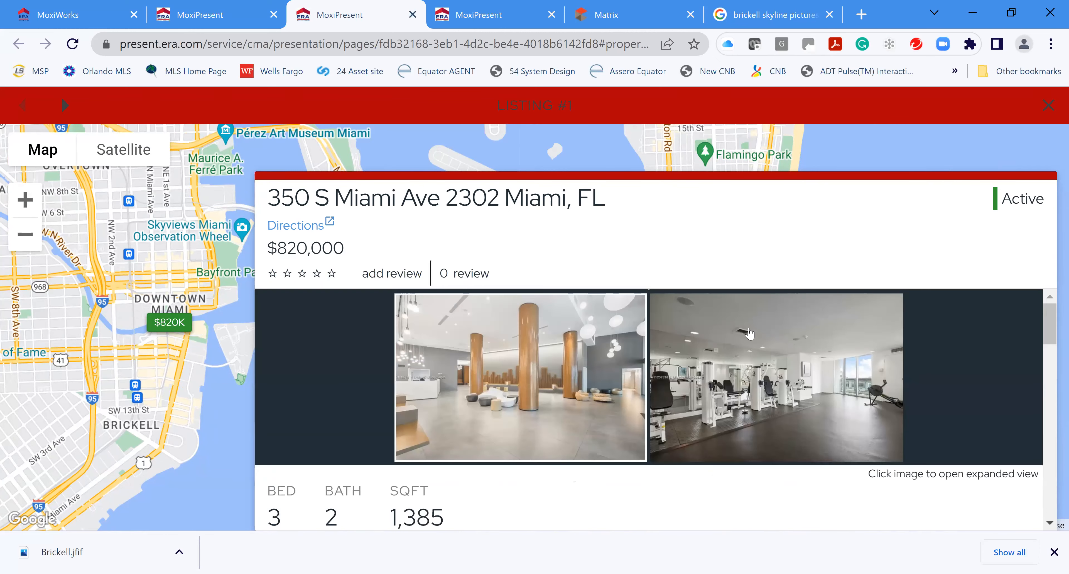
click(899, 369)
click(510, 498)
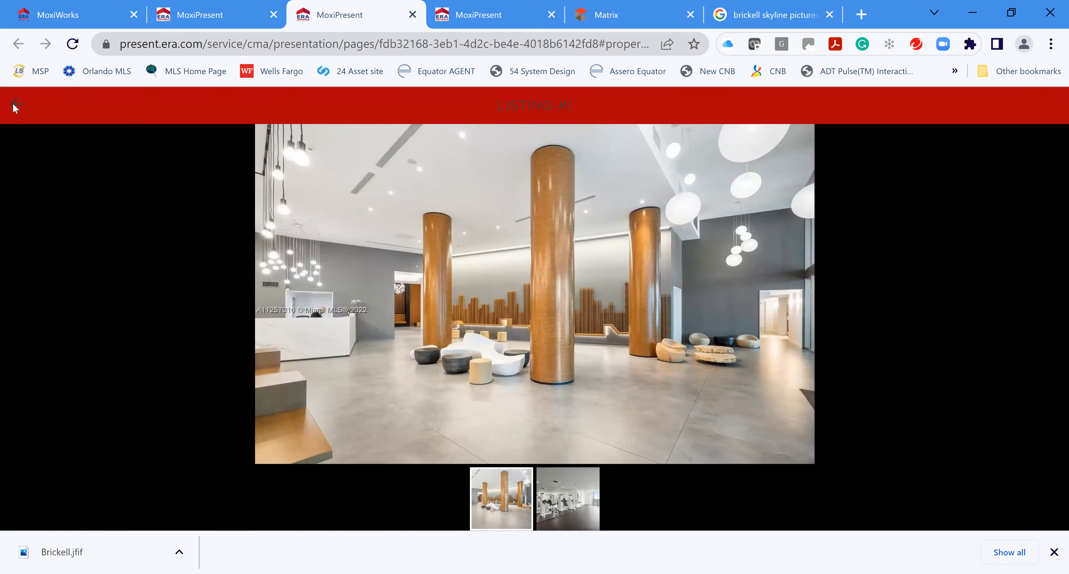
click(15, 105)
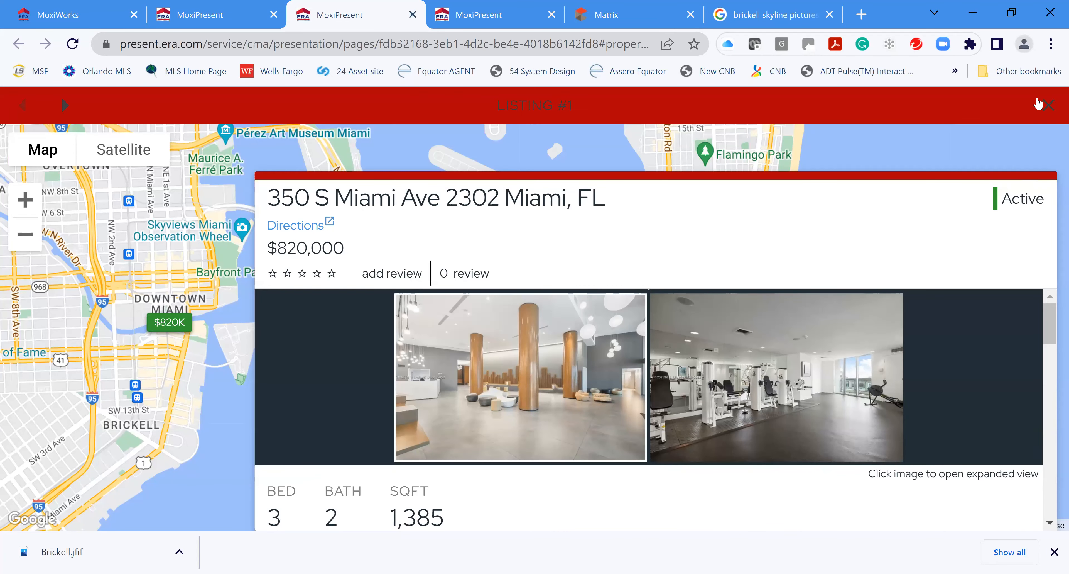
click(1051, 112)
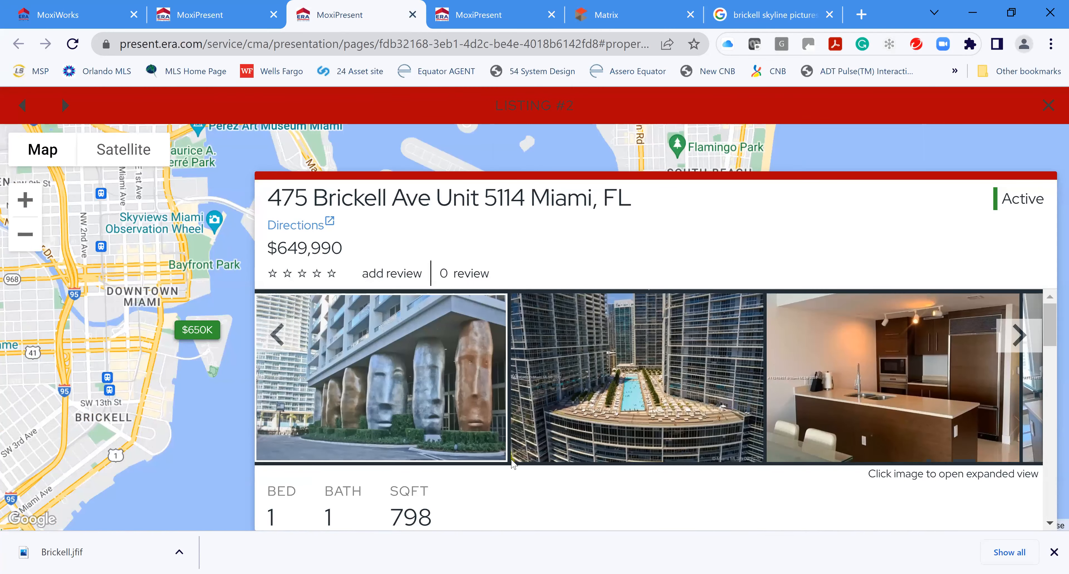
scroll(849, 443, down, 10)
scroll(855, 440, up, 10)
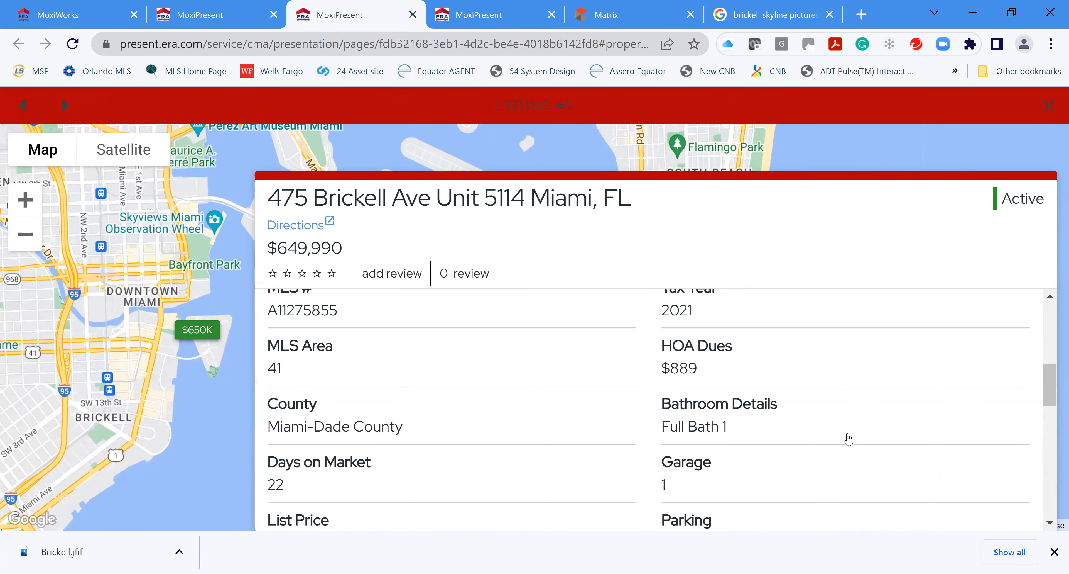
click(1010, 343)
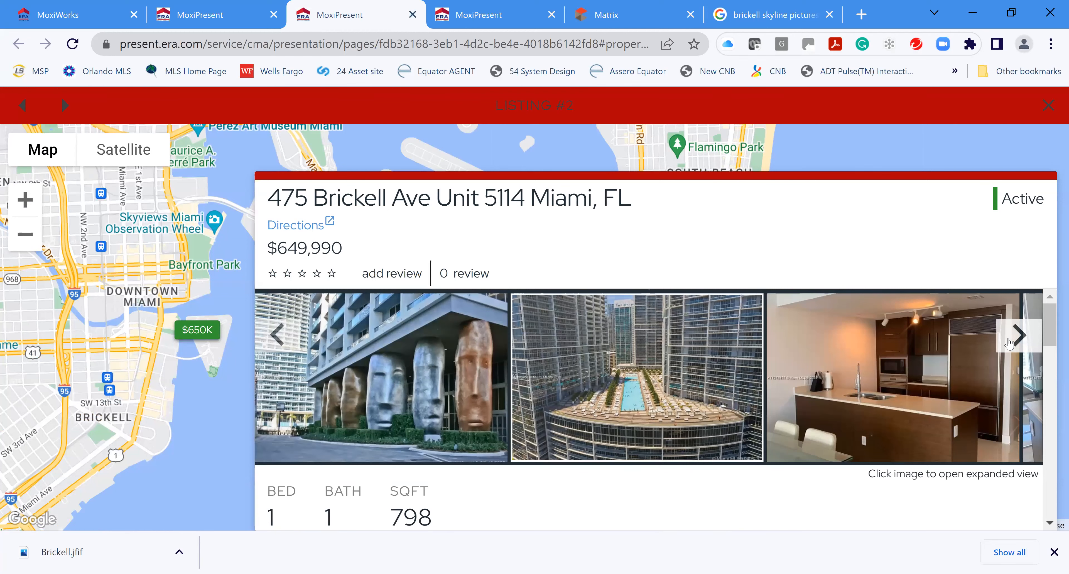
click(1009, 343)
click(1008, 345)
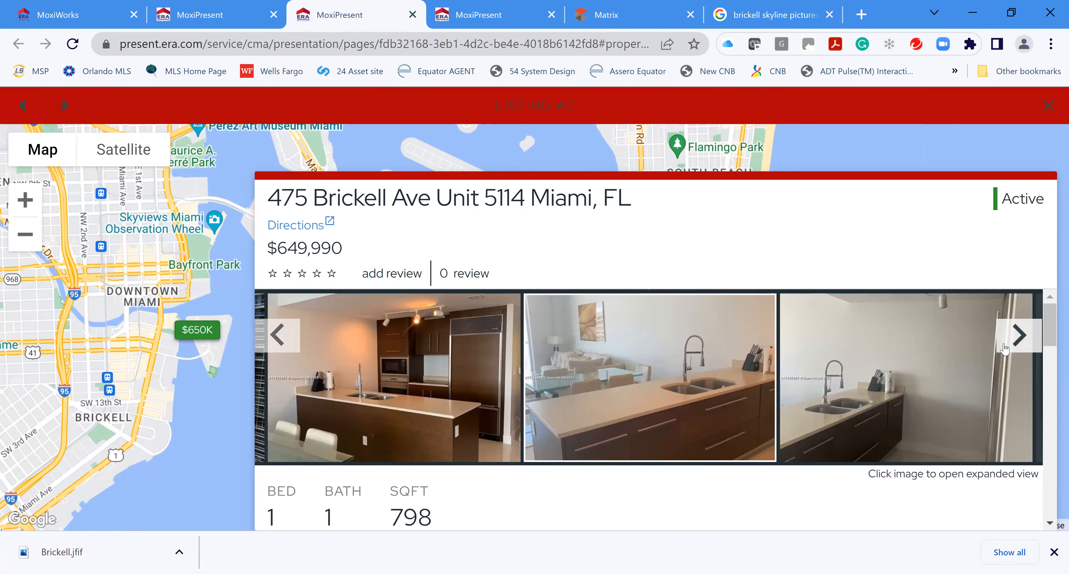
click(1008, 346)
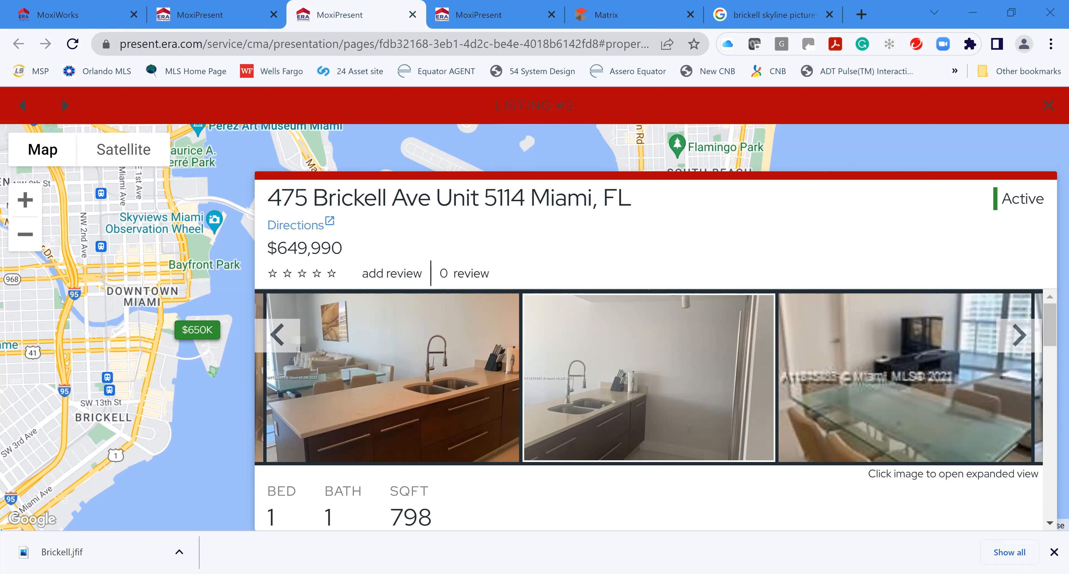
click(1045, 111)
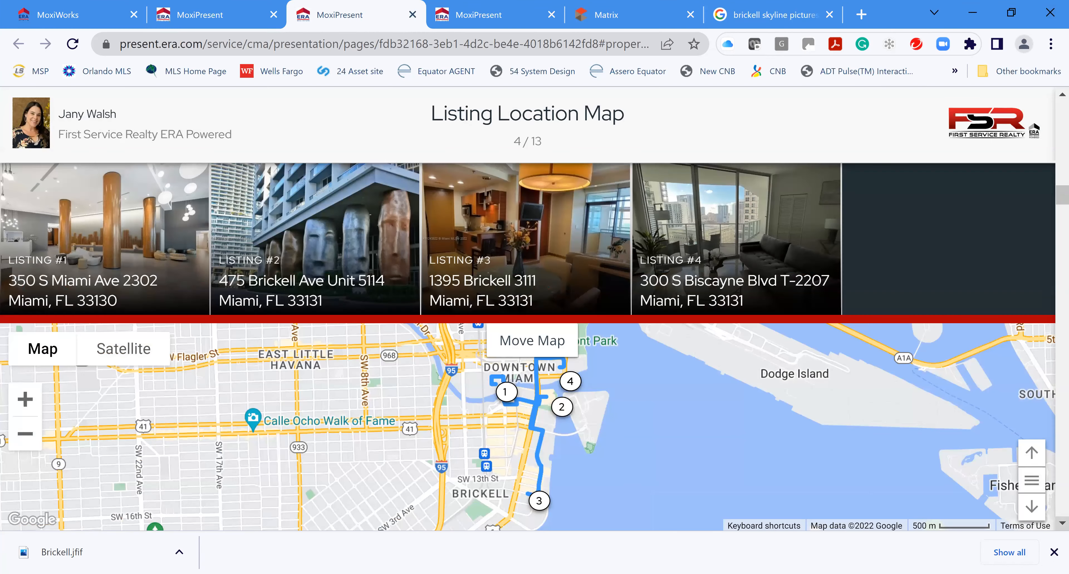
Scroll the preview from the Listing Location Map to the comparison slide and bring Listing #4 into its columns
scroll(641, 477, down, 2)
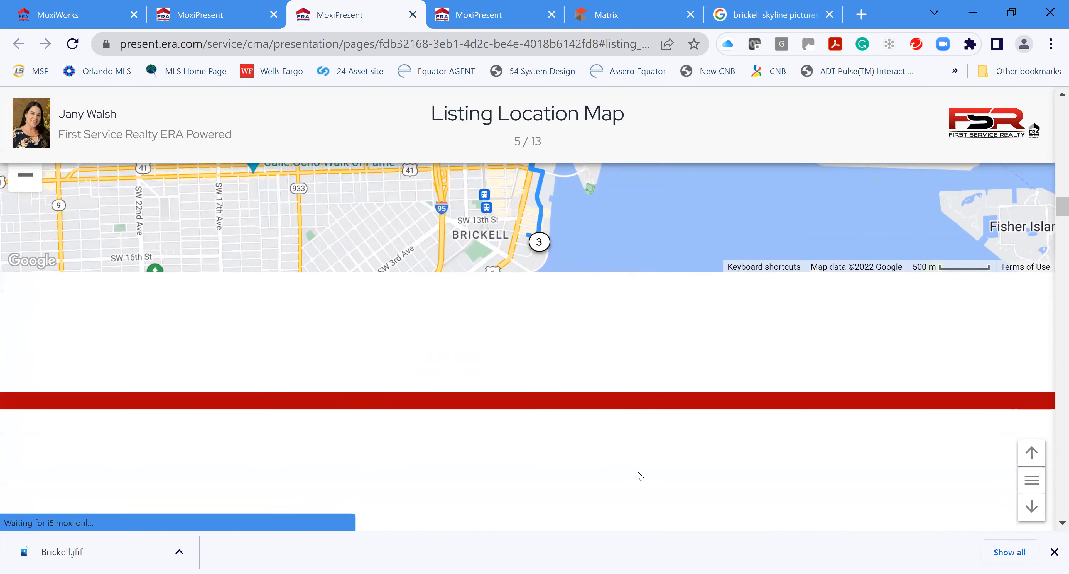
scroll(757, 445, down, 6)
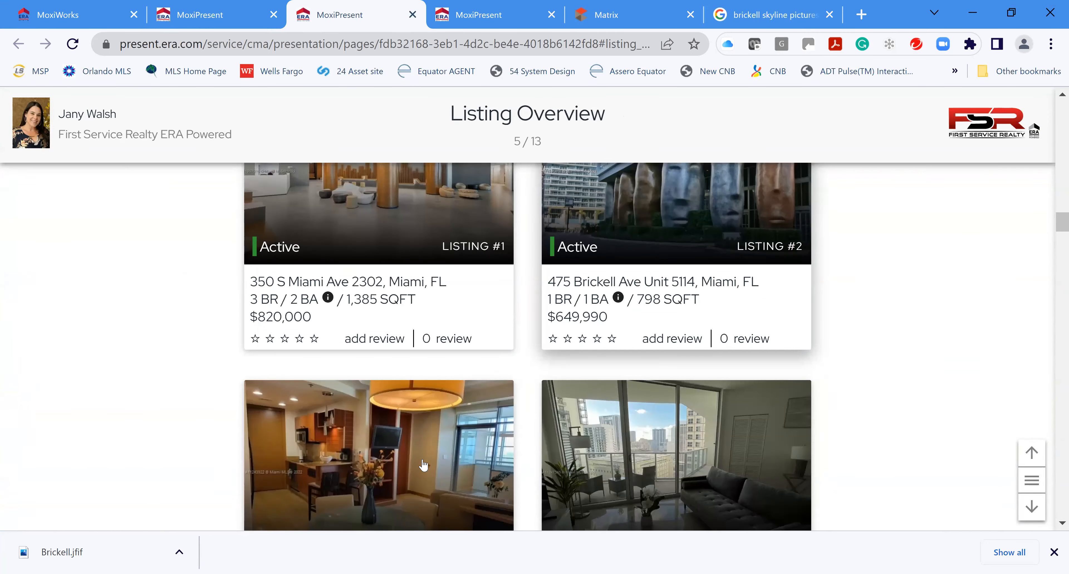
scroll(740, 376, down, 3)
scroll(735, 379, down, 5)
scroll(855, 388, down, 12)
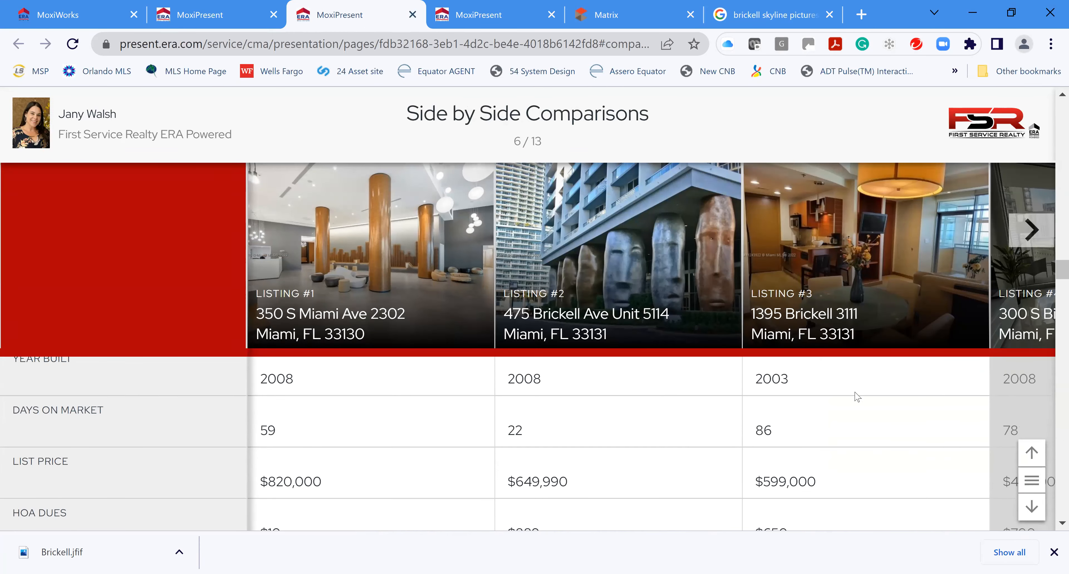
scroll(849, 401, down, 4)
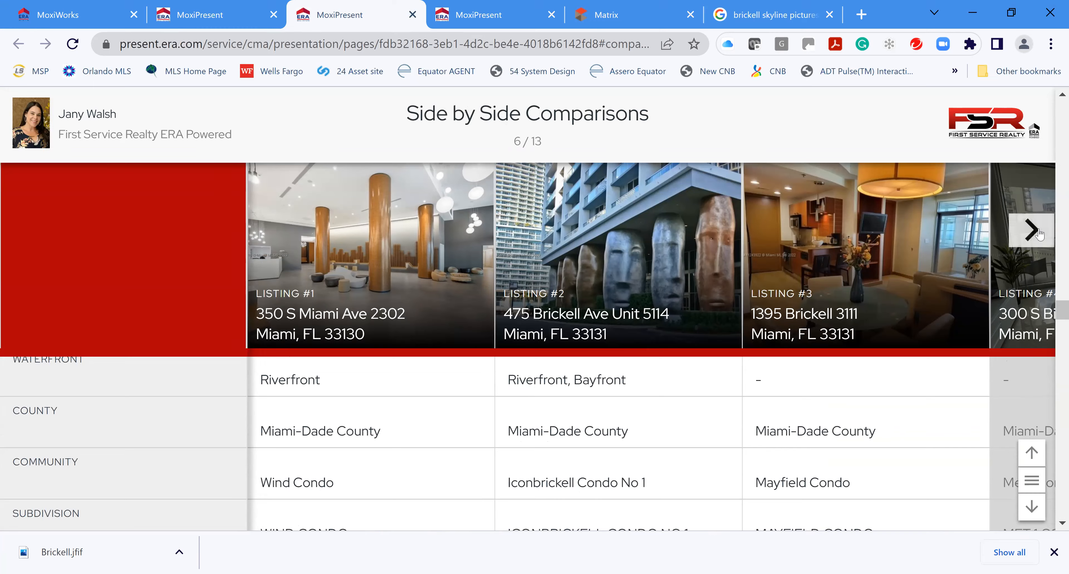
click(1039, 233)
Scroll on through the remaining comparison and buyer slides of the preview
scroll(760, 425, down, 8)
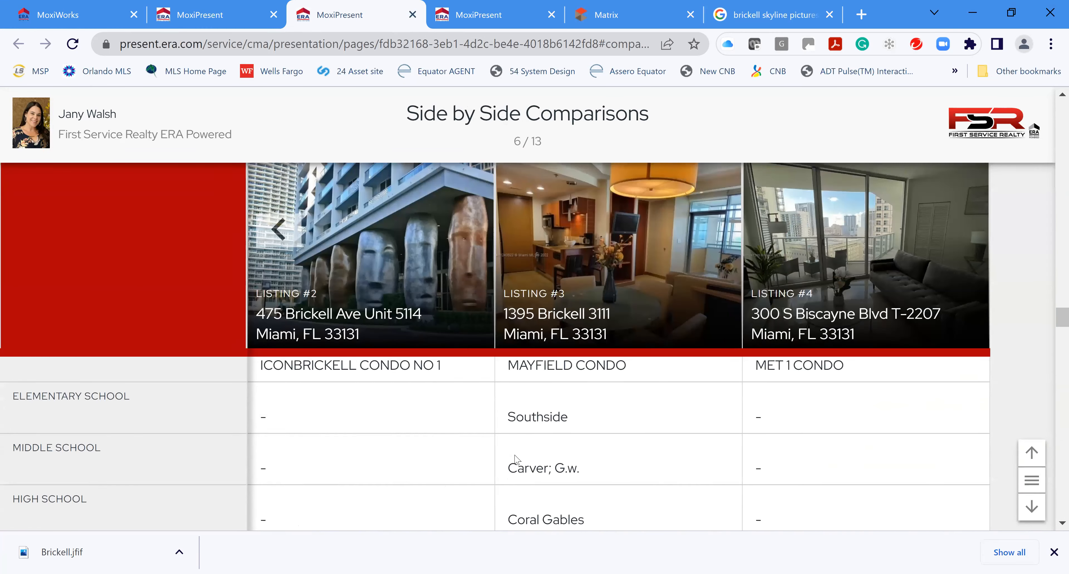
scroll(655, 431, down, 1)
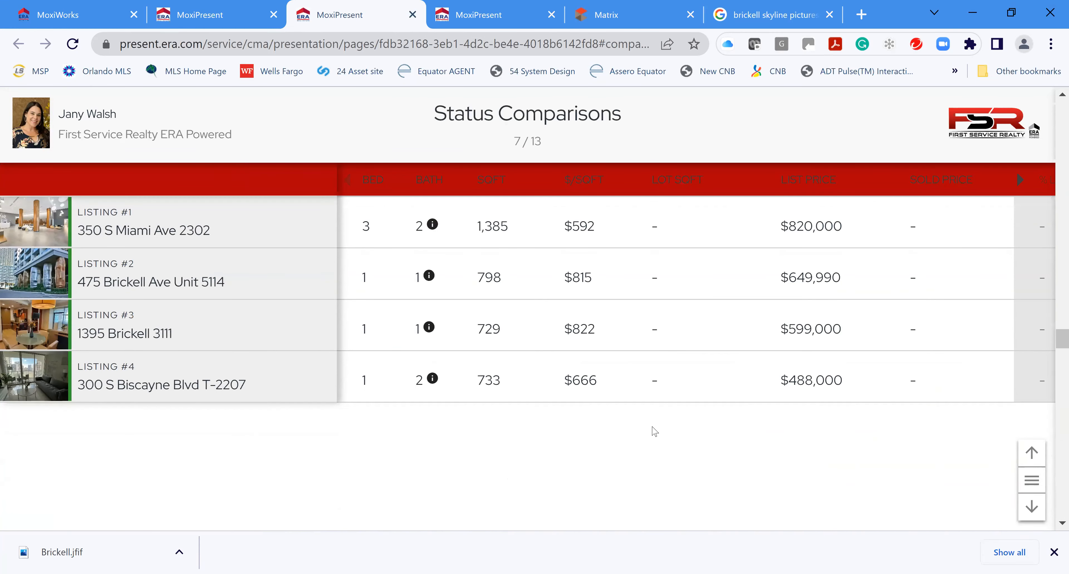
scroll(655, 431, down, 5)
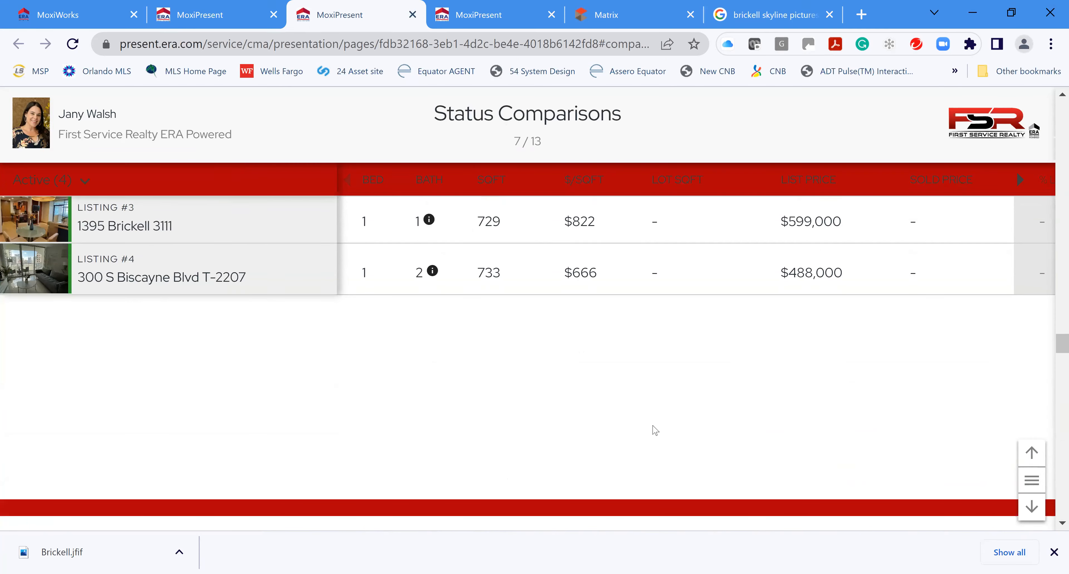
scroll(654, 426, down, 3)
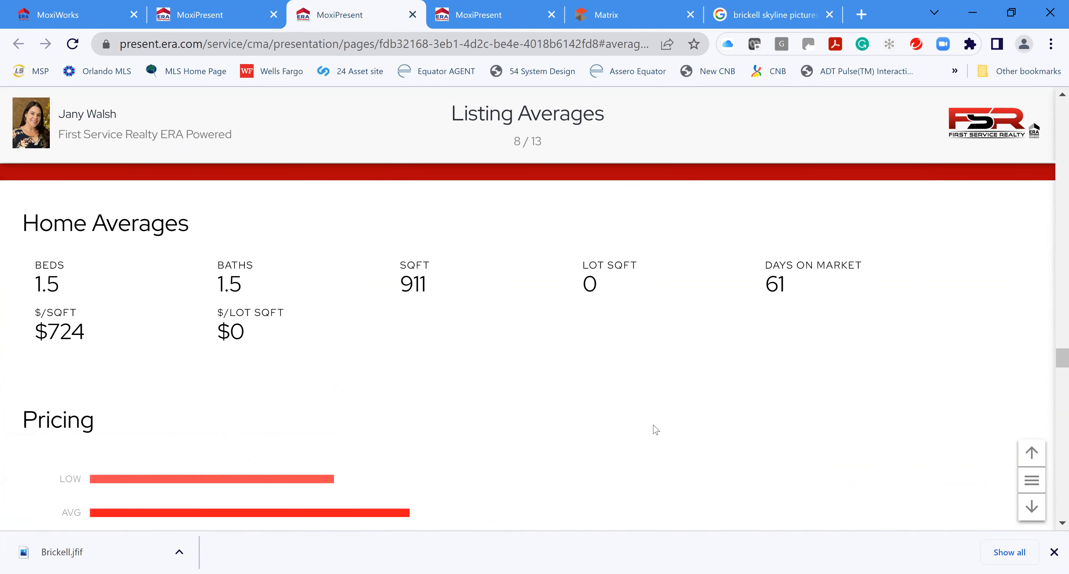
scroll(655, 427, down, 2)
scroll(642, 418, down, 5)
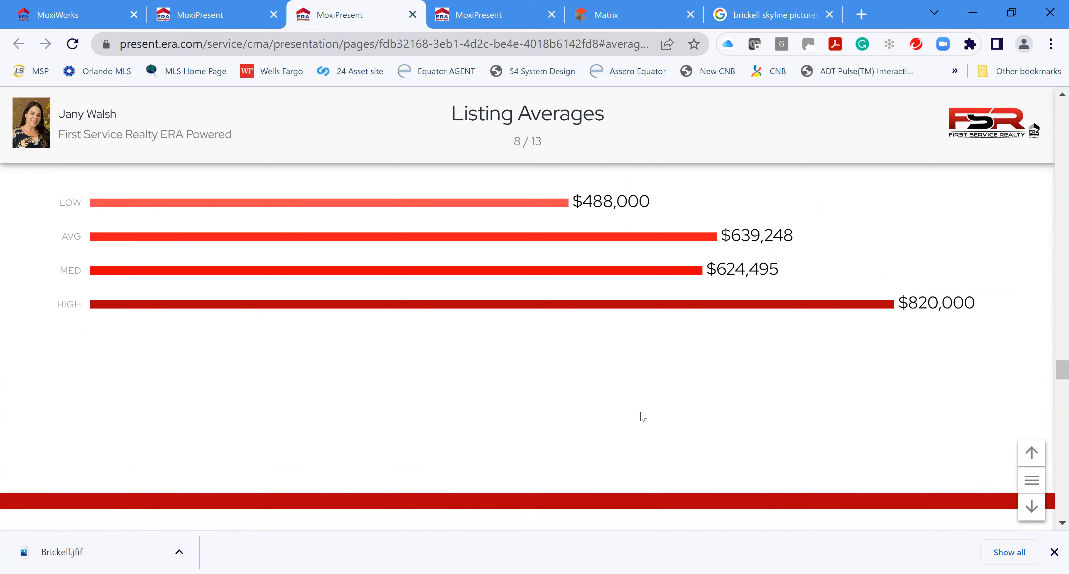
scroll(641, 414, down, 6)
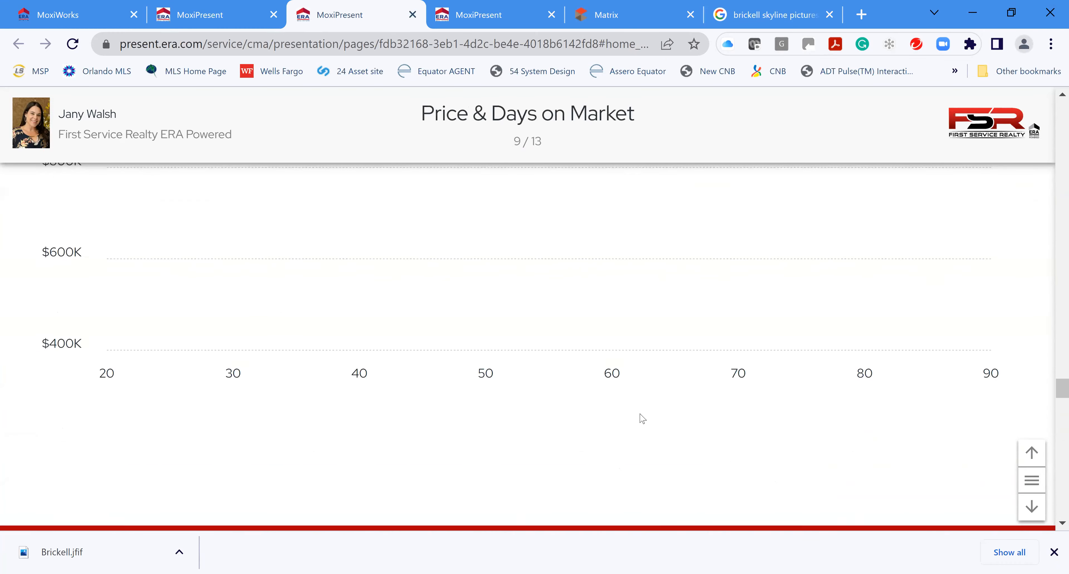
scroll(643, 418, down, 1)
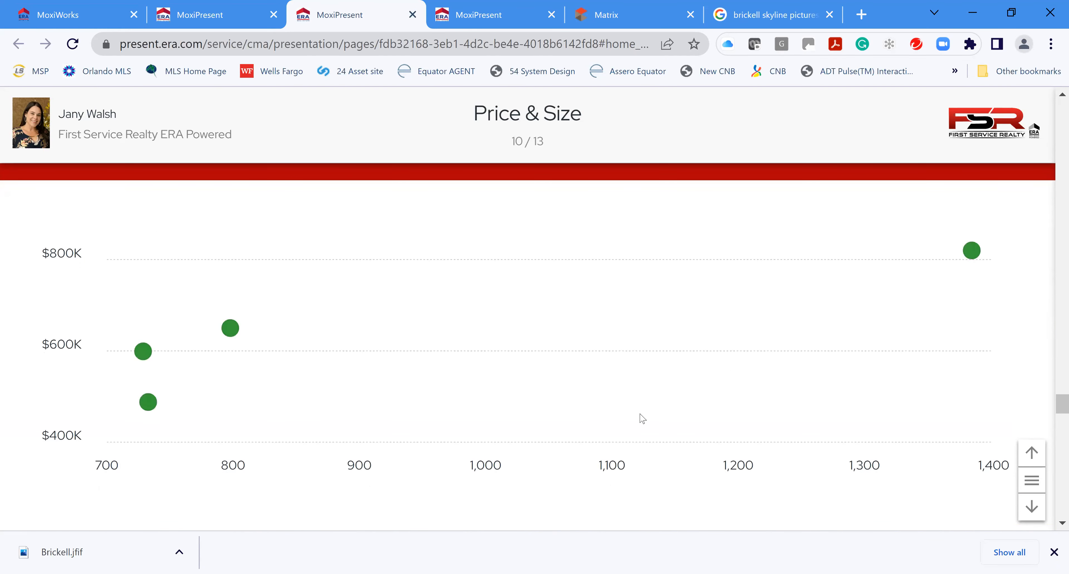
scroll(643, 418, down, 2)
scroll(643, 417, down, 8)
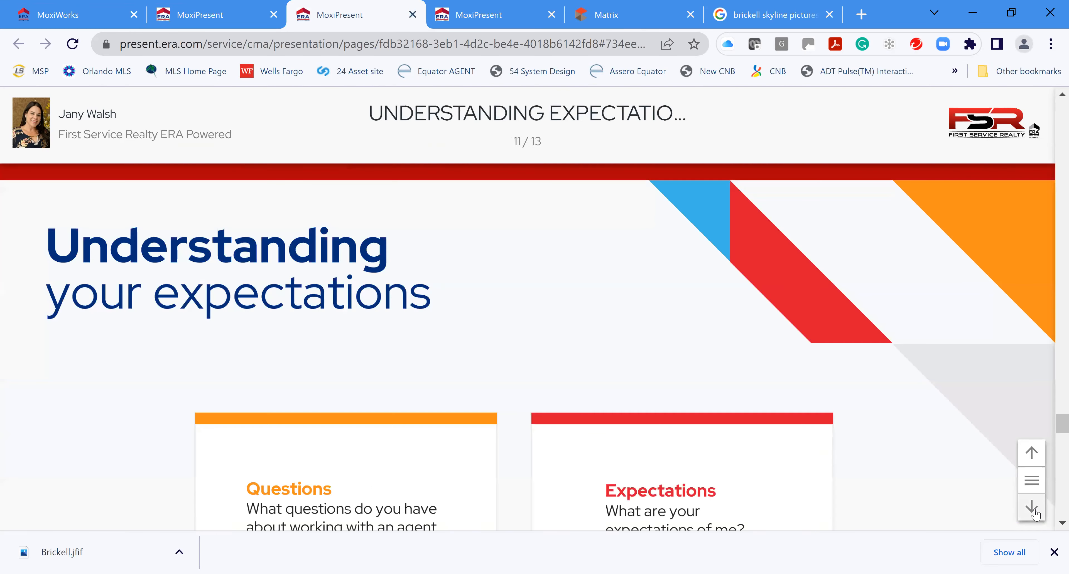
scroll(695, 438, down, 5)
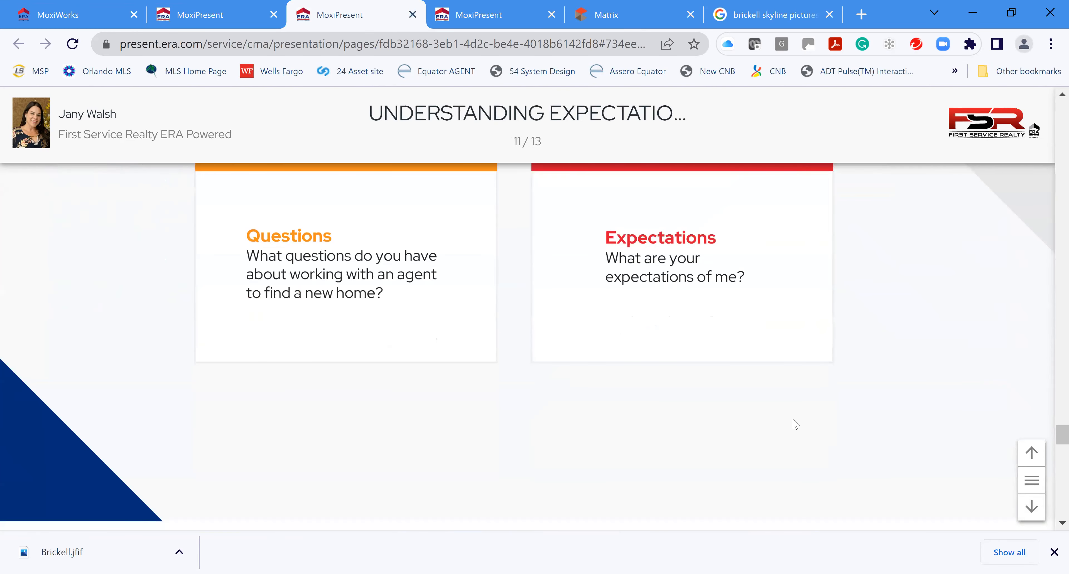
scroll(794, 422, down, 5)
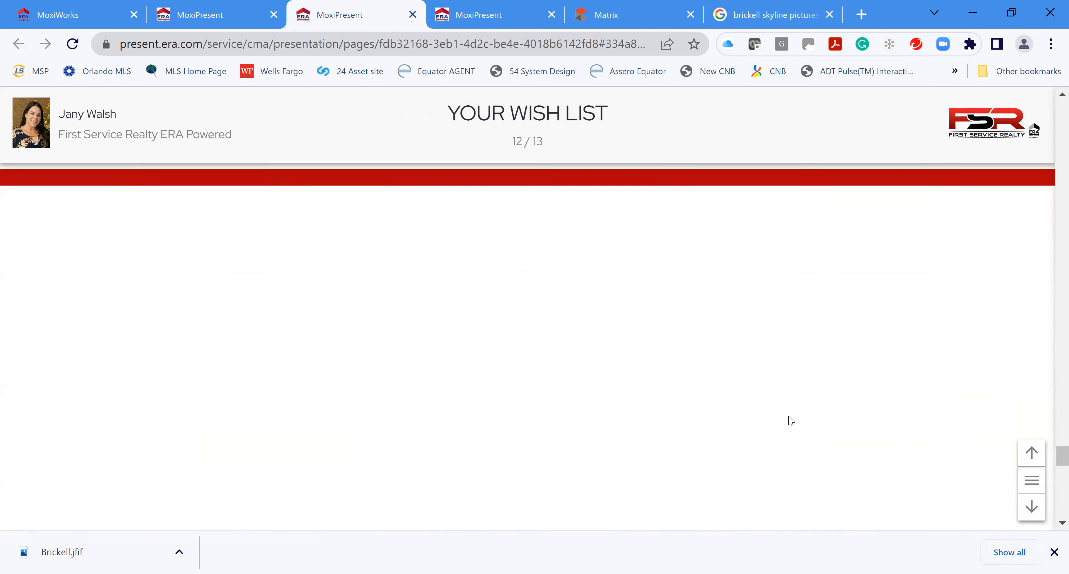
scroll(783, 412, down, 3)
scroll(772, 411, up, 2)
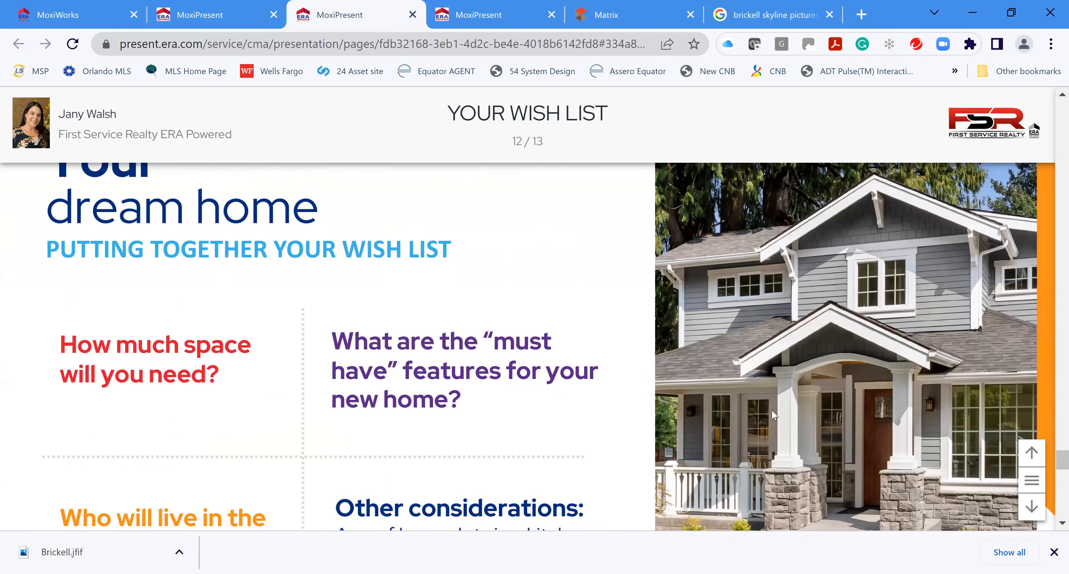
scroll(773, 411, down, 5)
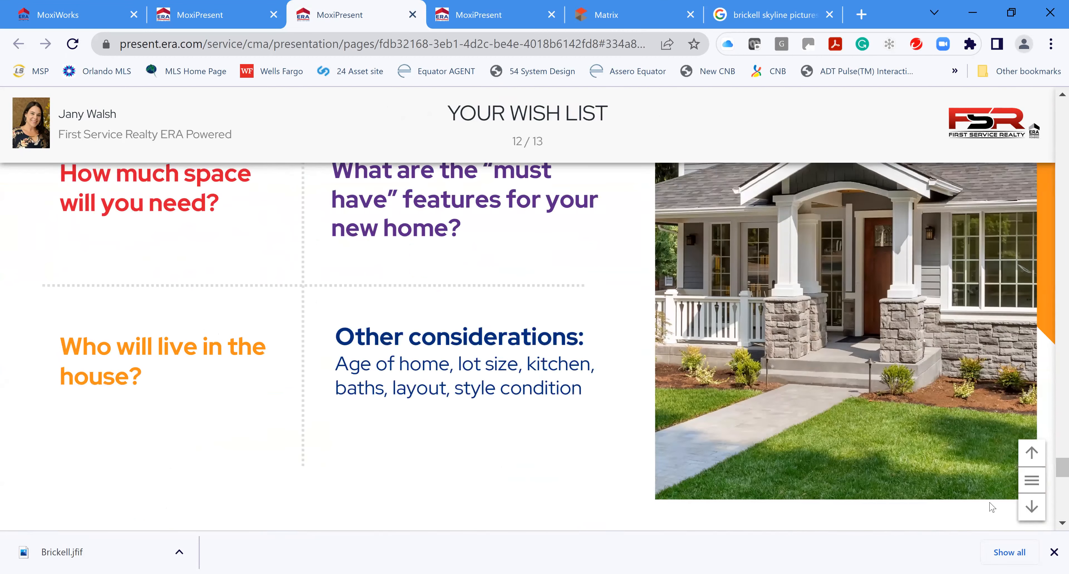
scroll(1004, 507, down, 3)
Jump to the final agent profile slide, then step back to the Price & Size chart, page 10 of 13
click(1032, 506)
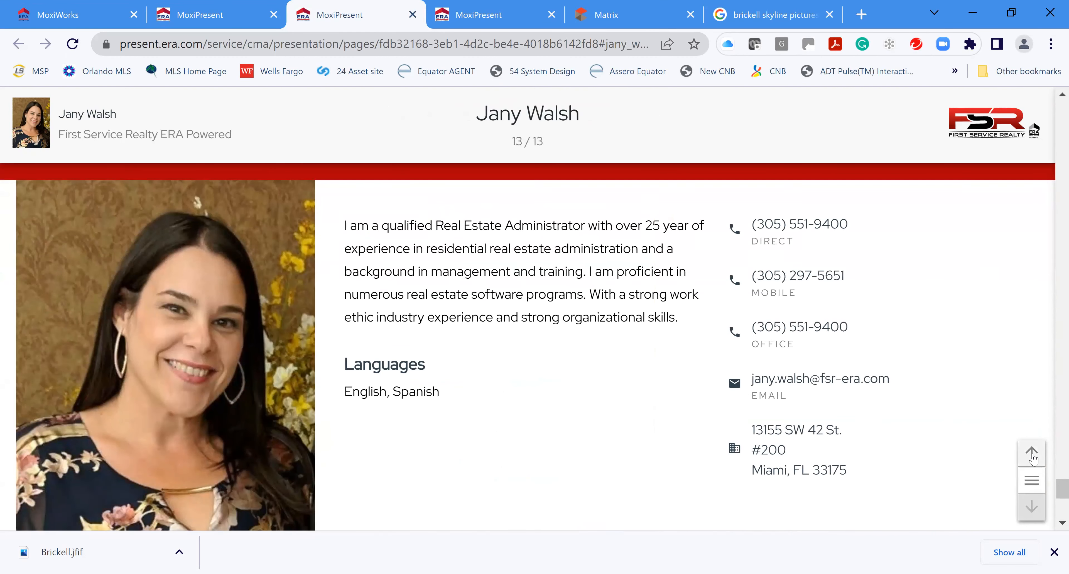
click(1032, 453)
click(1032, 453)
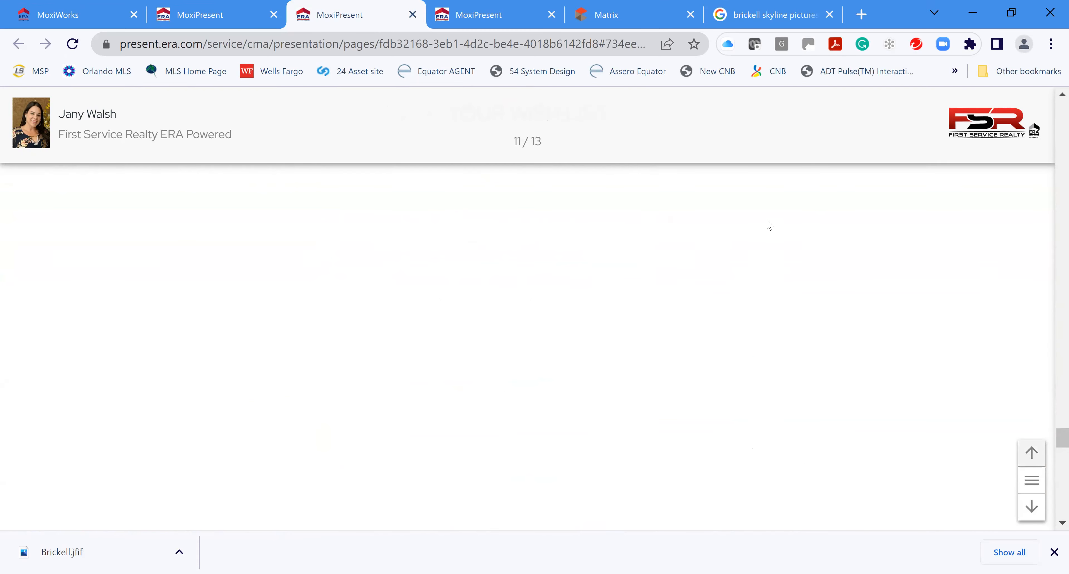
scroll(542, 220, up, 5)
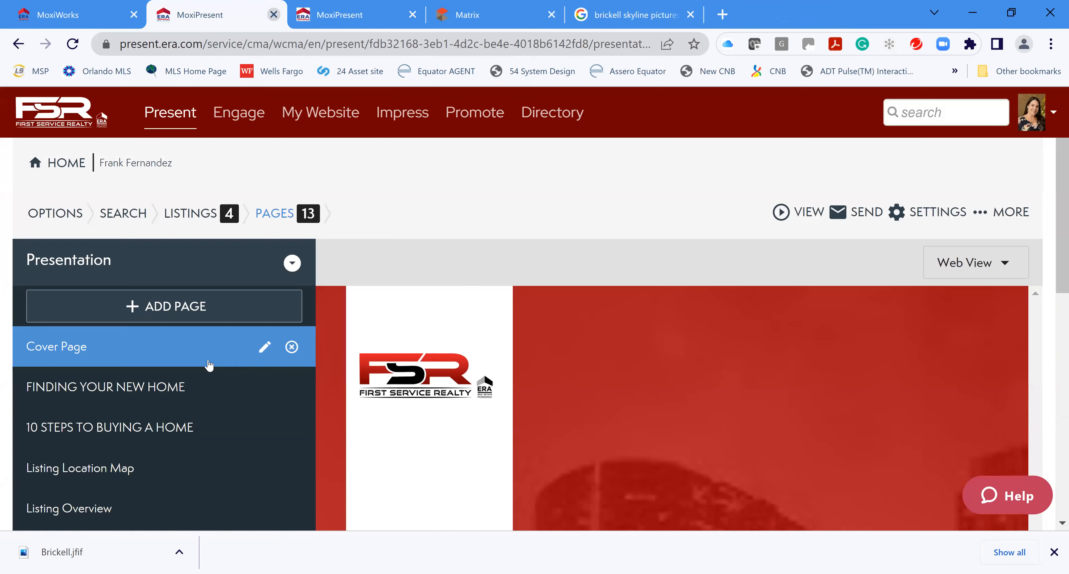
click(412, 15)
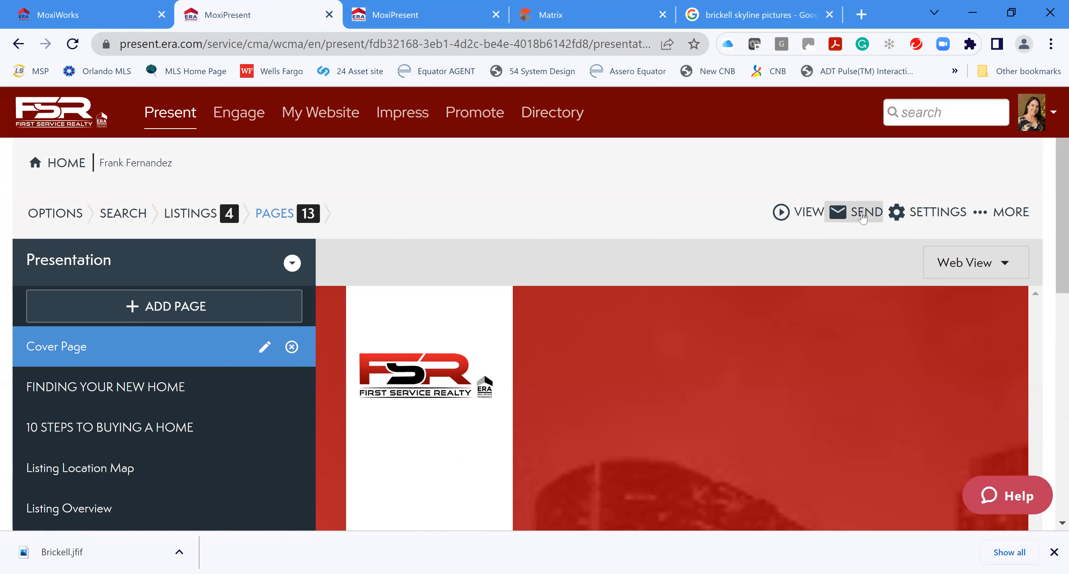
click(981, 215)
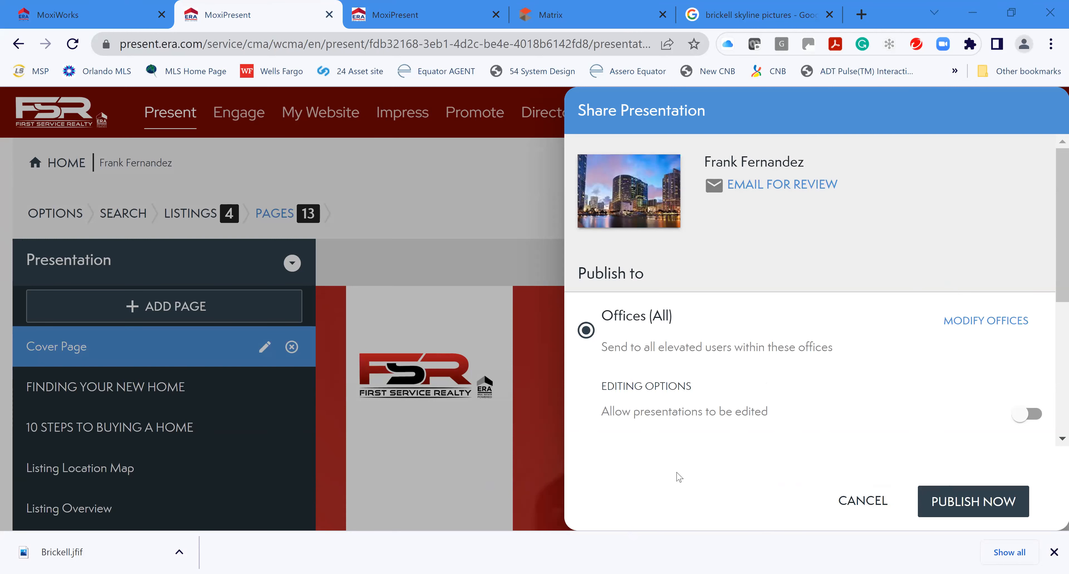
click(865, 503)
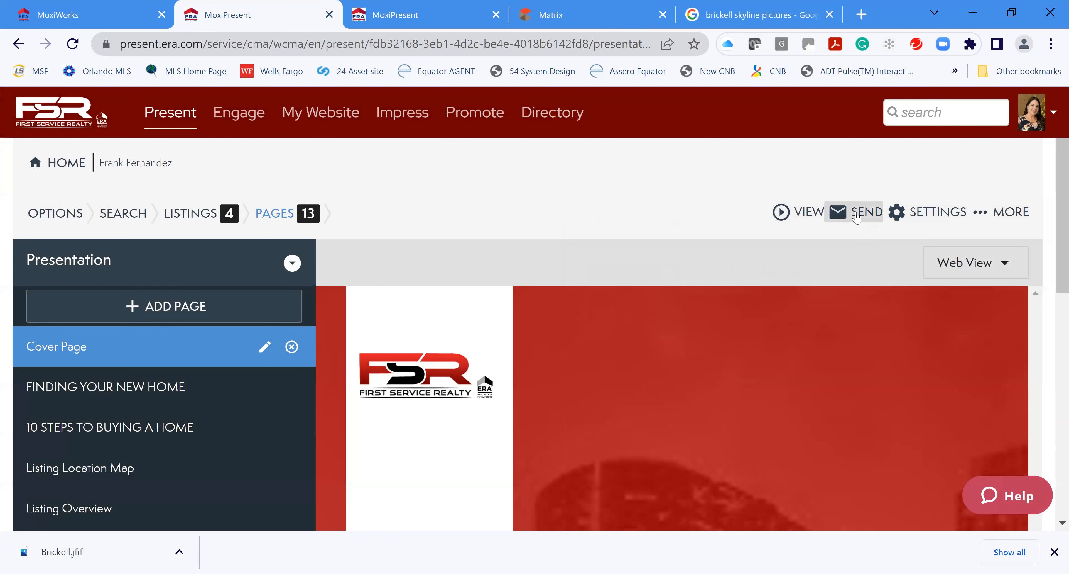
click(856, 215)
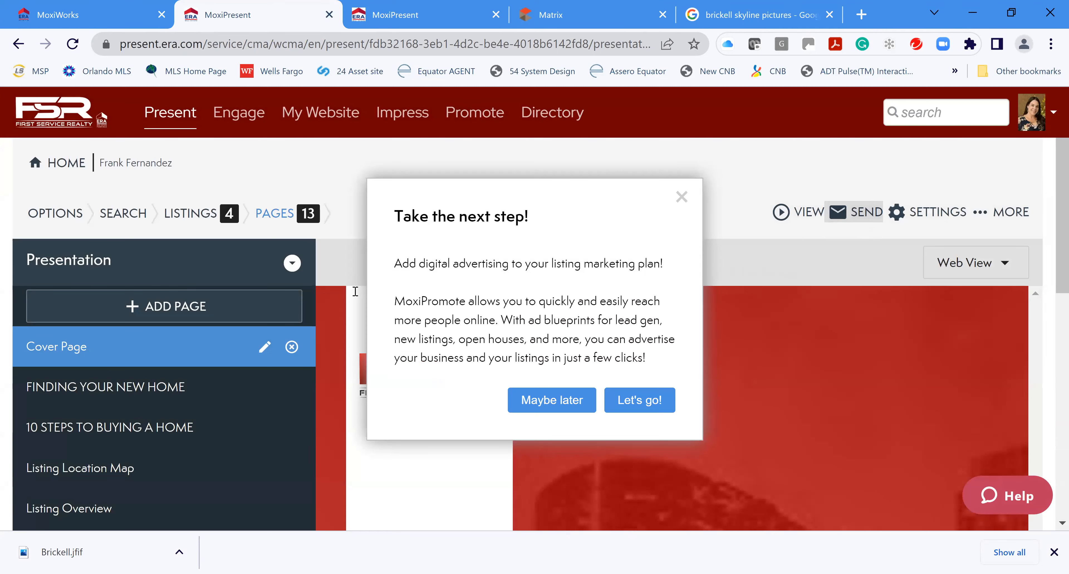
click(682, 197)
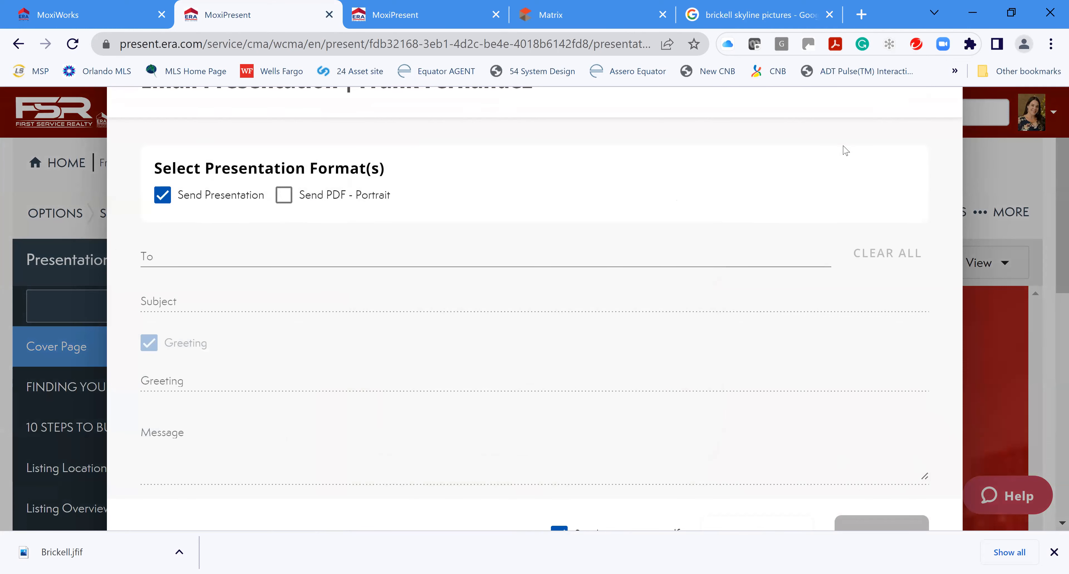
click(985, 173)
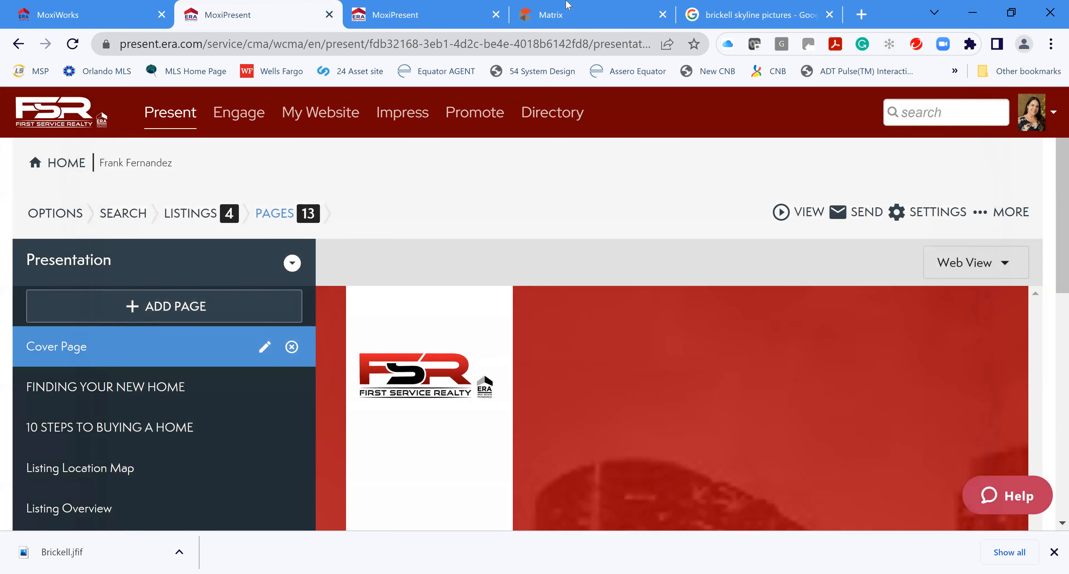
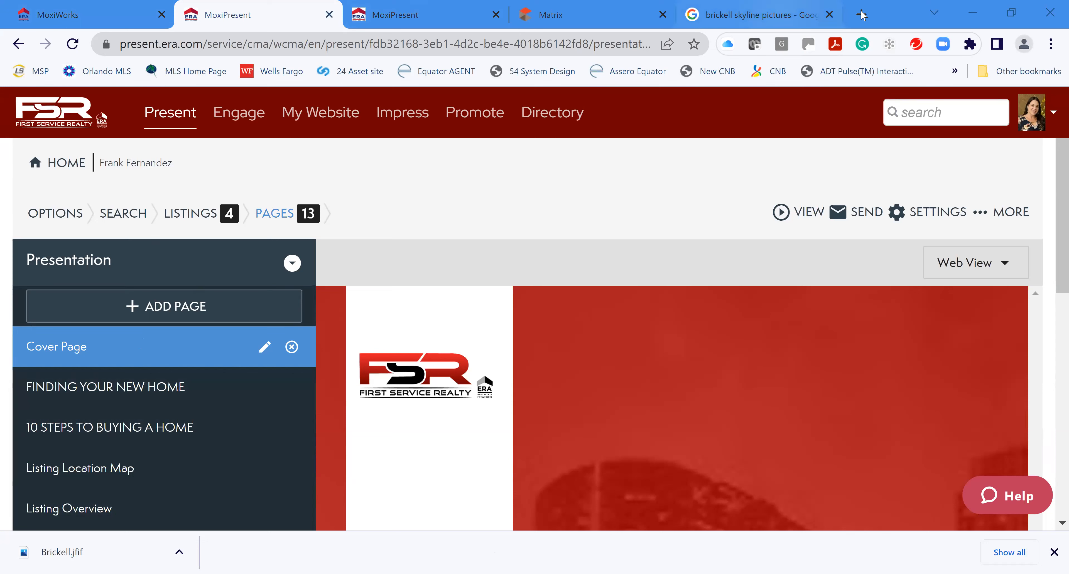
Create a new Build Page custom page using the single full-width panel layout
click(173, 314)
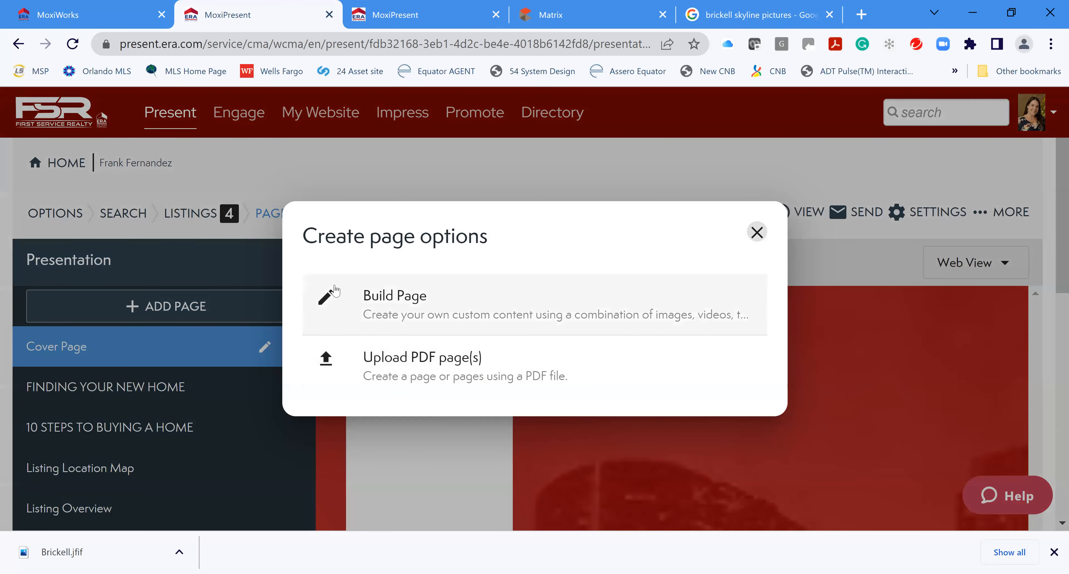
click(386, 298)
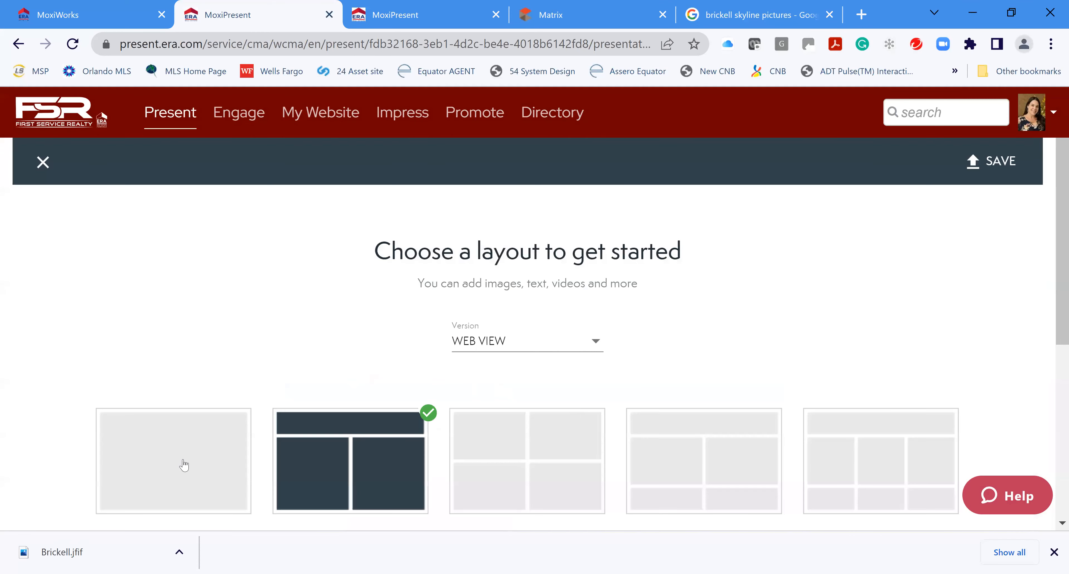
click(179, 459)
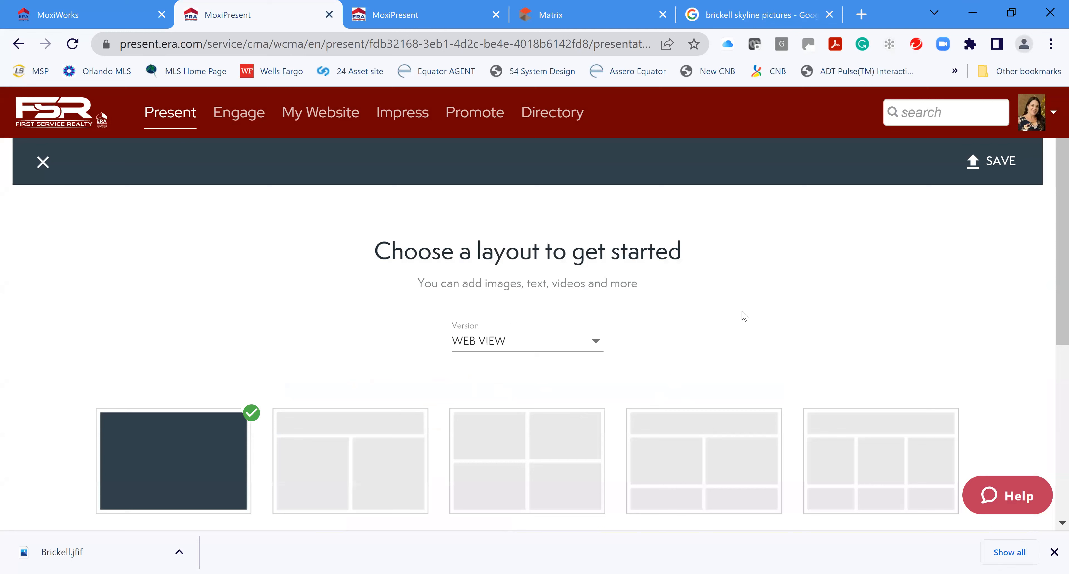
scroll(497, 367, down, 3)
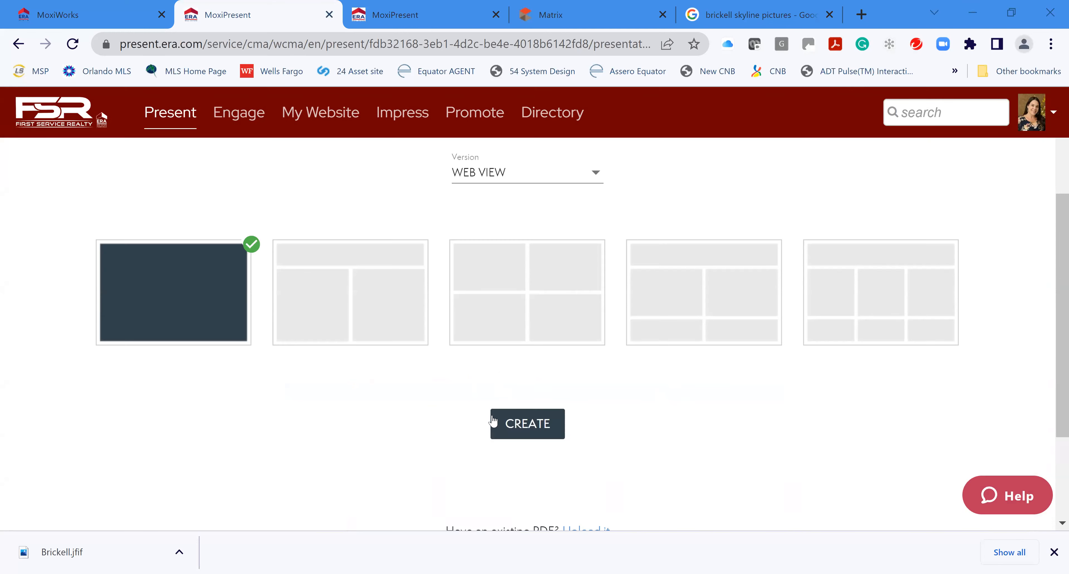
click(518, 422)
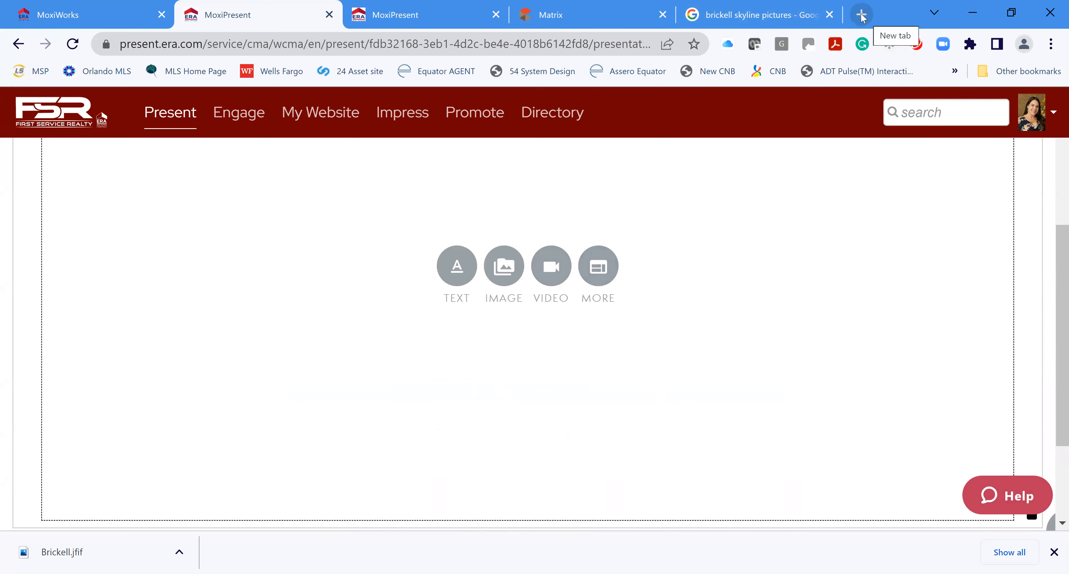
Load the agent's personal website in a new Chrome tab, then return to MoxiPresent
key(ctrl+t)
text(jw.)
key(BackSpace)
key(BackSpace)
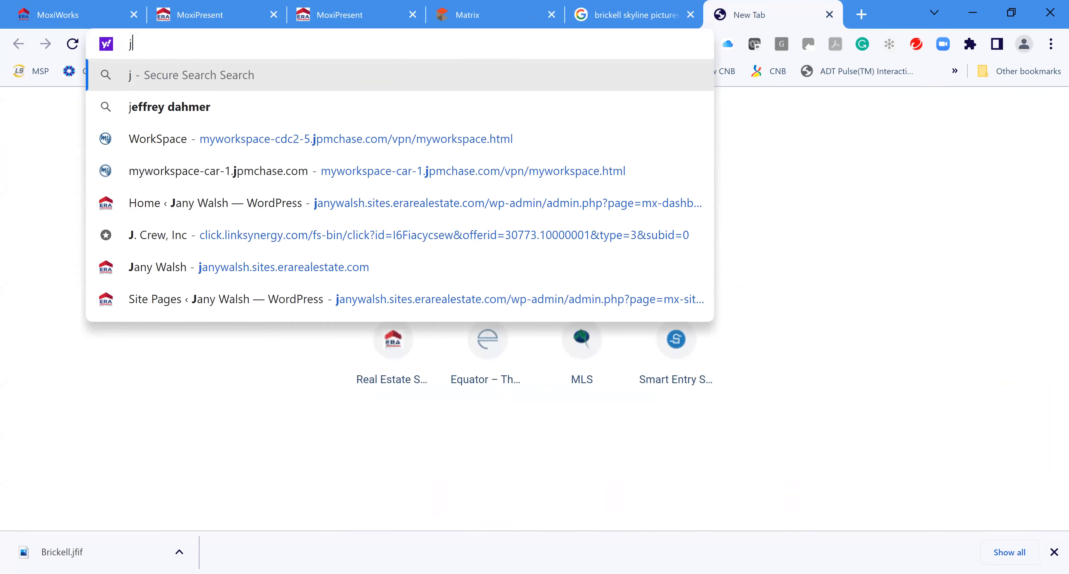
text(anywalswh)
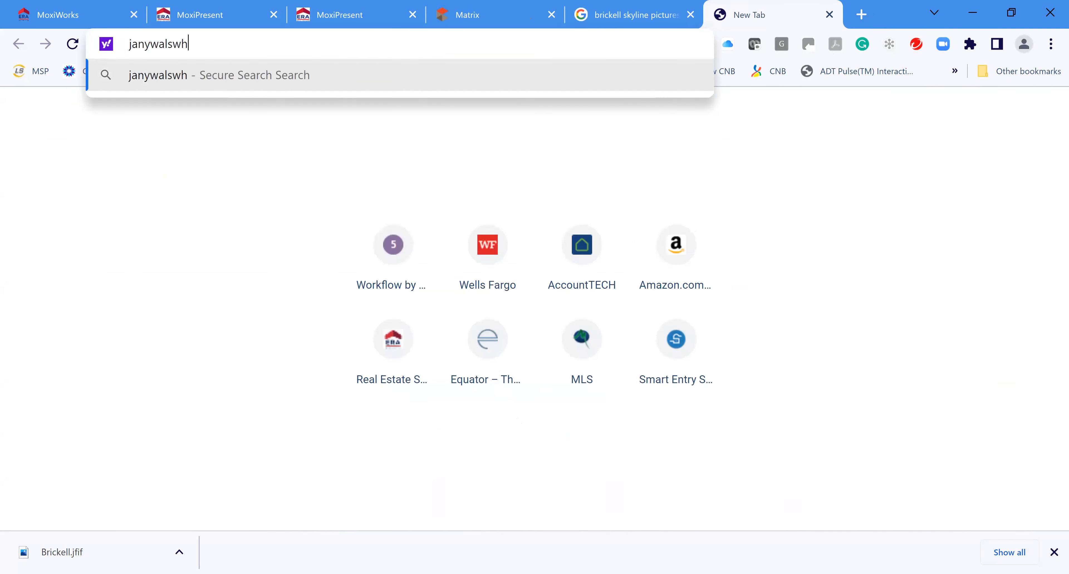
key(BackSpace)
key(BackSpace)
text(h.com)
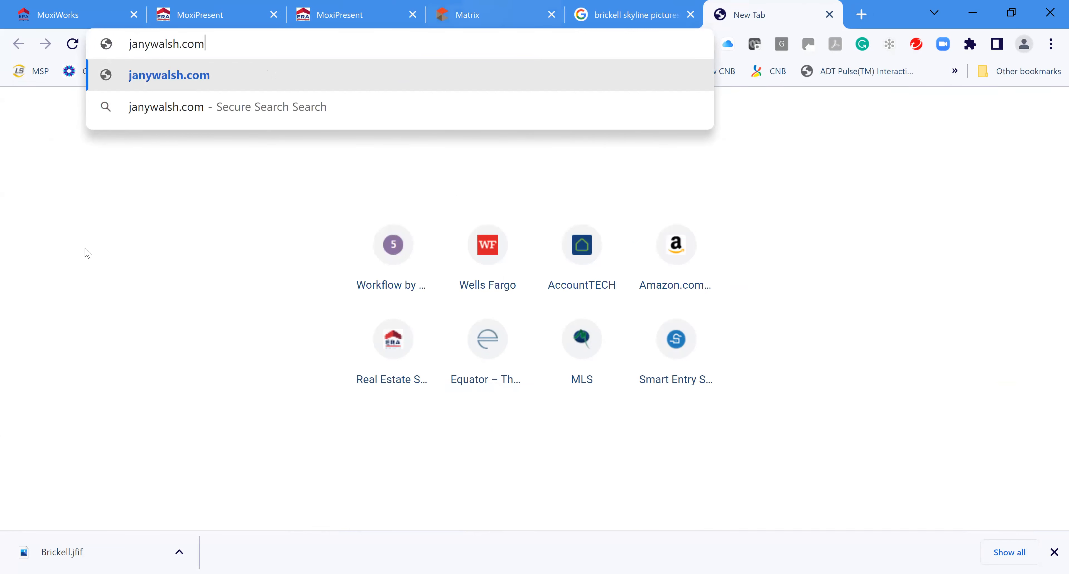
key(Return)
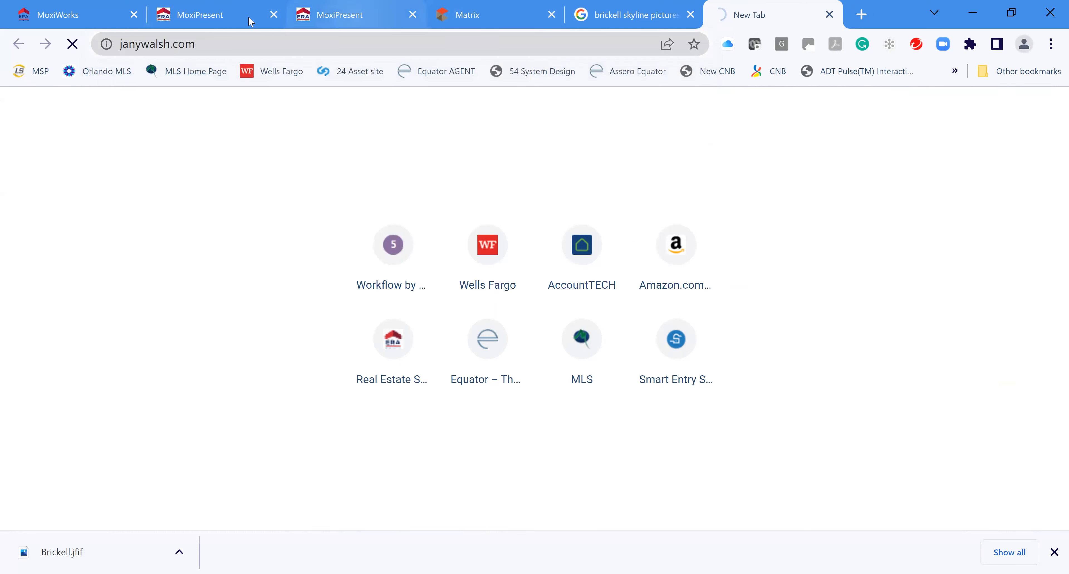
click(332, 18)
Insert an IFrame block pointing to the agent's website, adding the long description URL
click(235, 23)
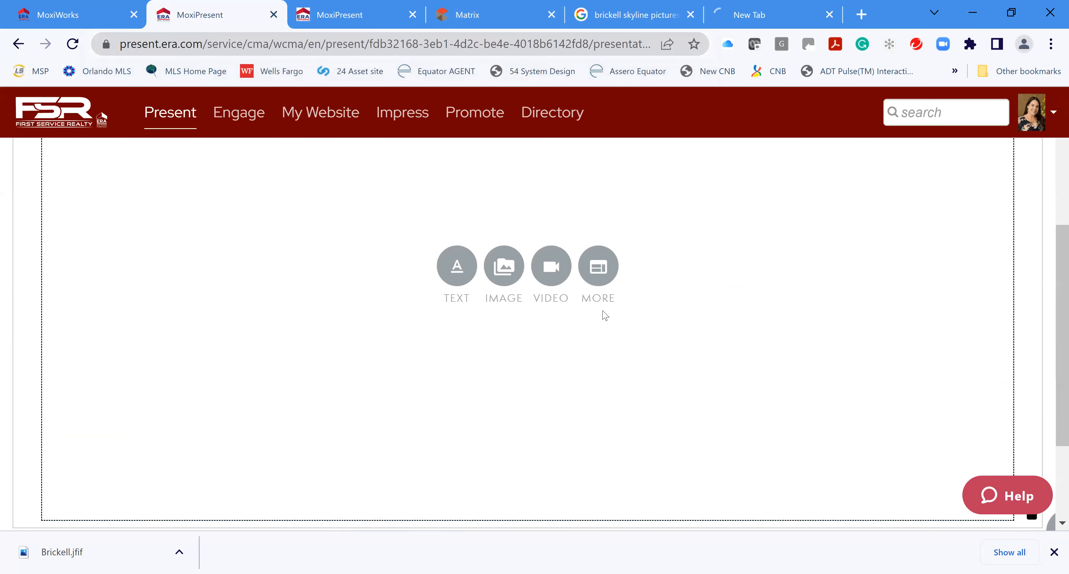
scroll(699, 324, up, 2)
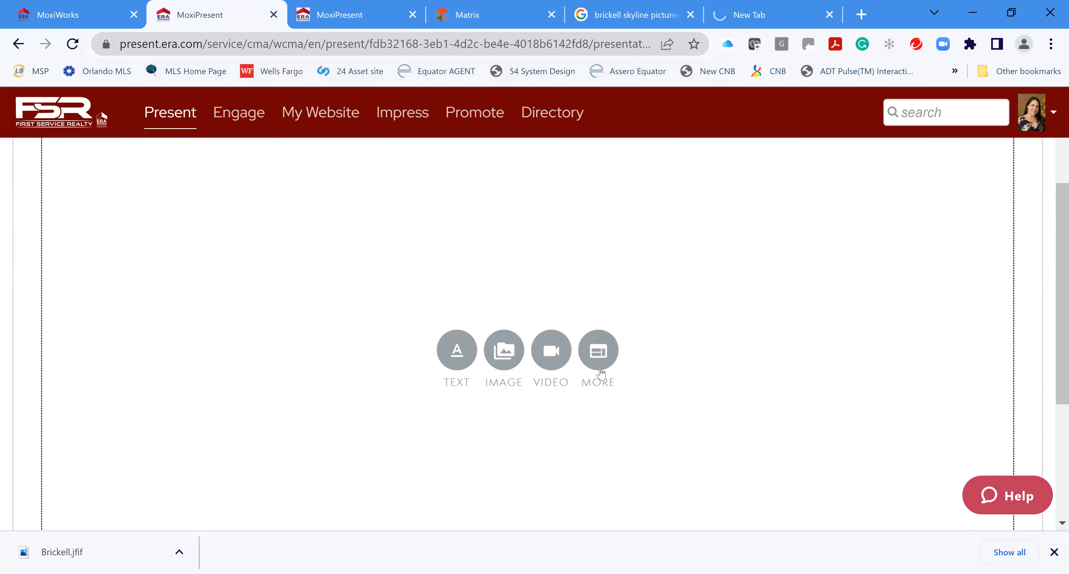
click(598, 351)
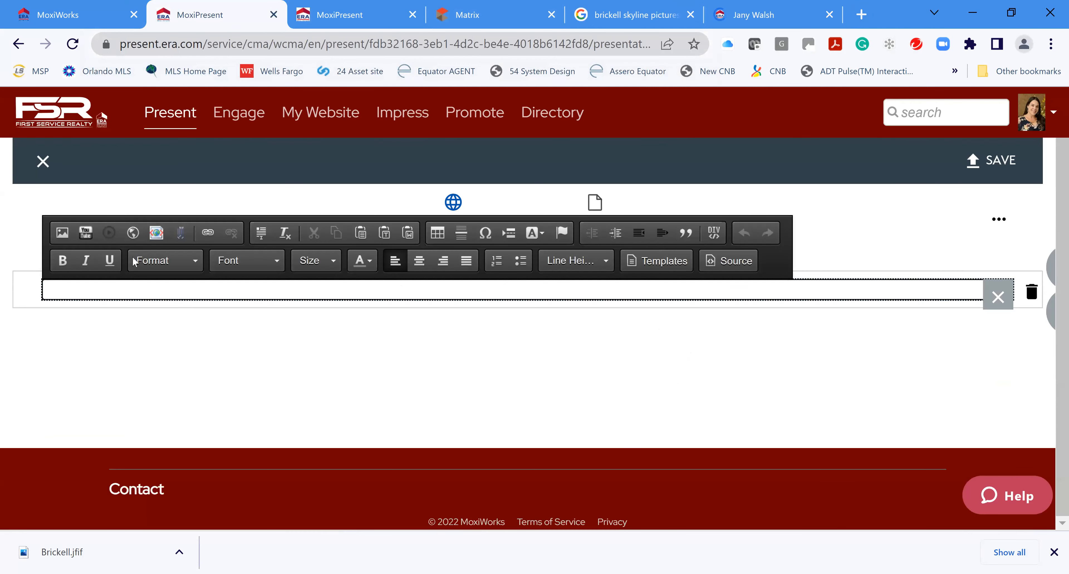
click(133, 234)
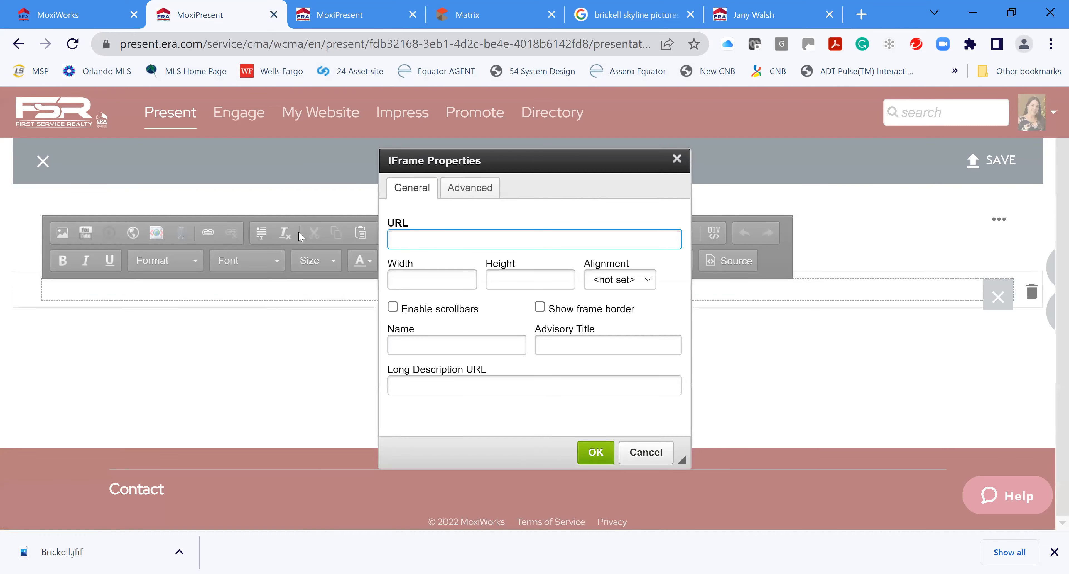
text(www)
text(.janywalsh.com)
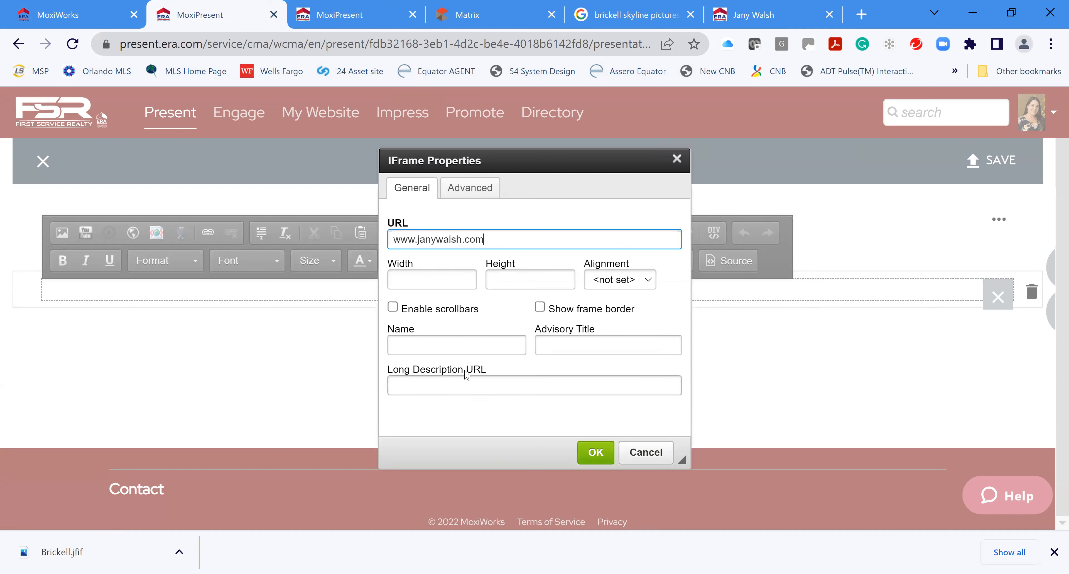
click(416, 387)
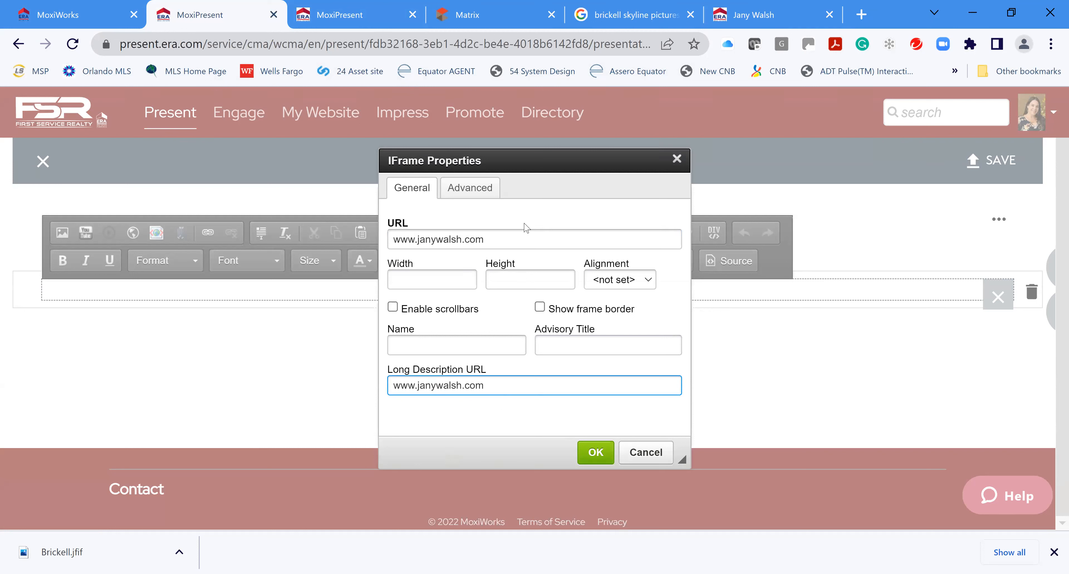
Size the iframe 100 by 100, centre it, and bring up the page save settings
click(439, 282)
text(100)
click(507, 283)
text(100)
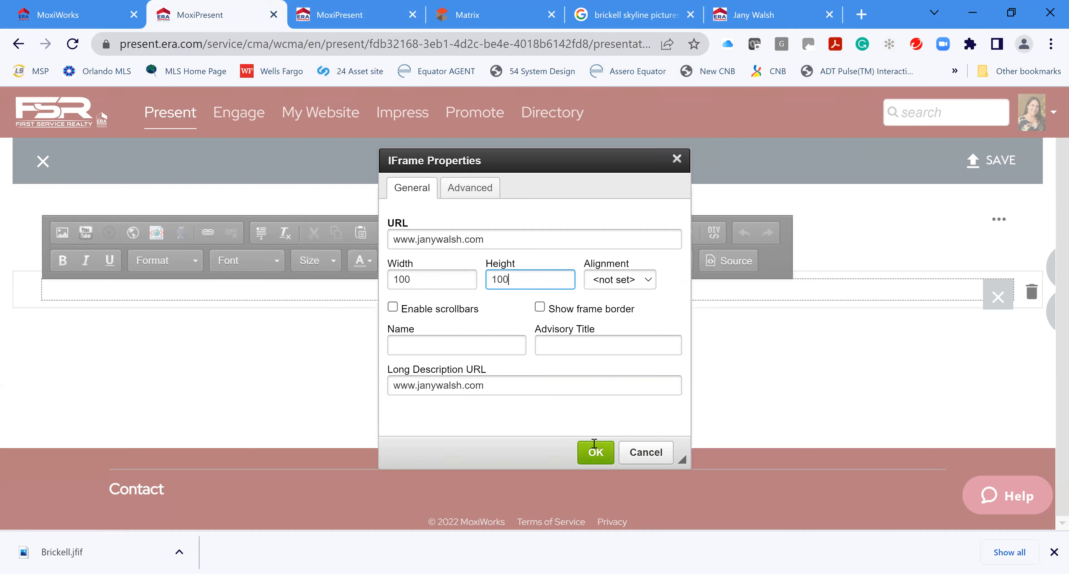
click(600, 454)
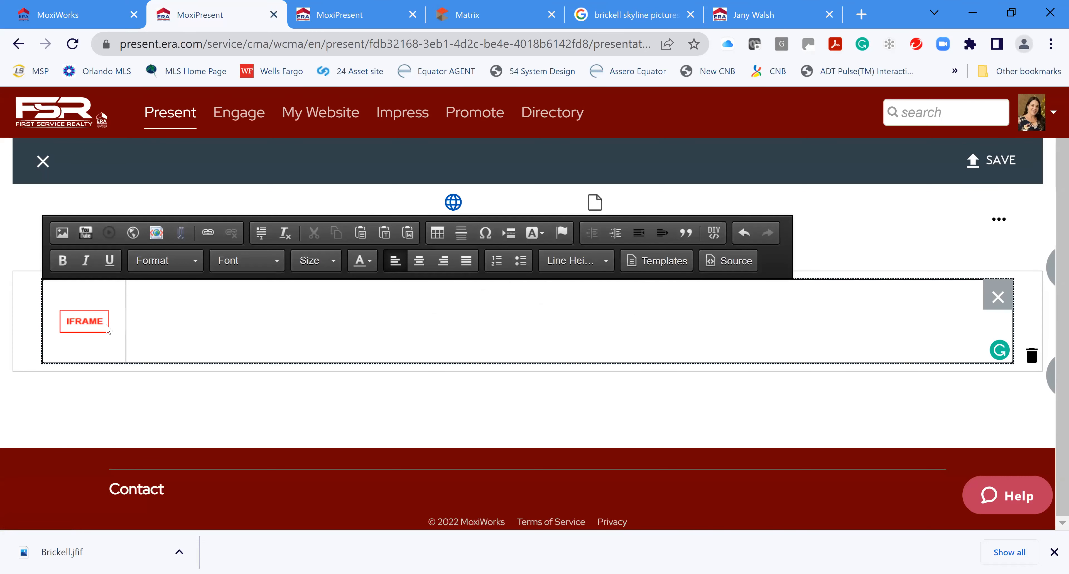
drag(107, 330, 121, 335)
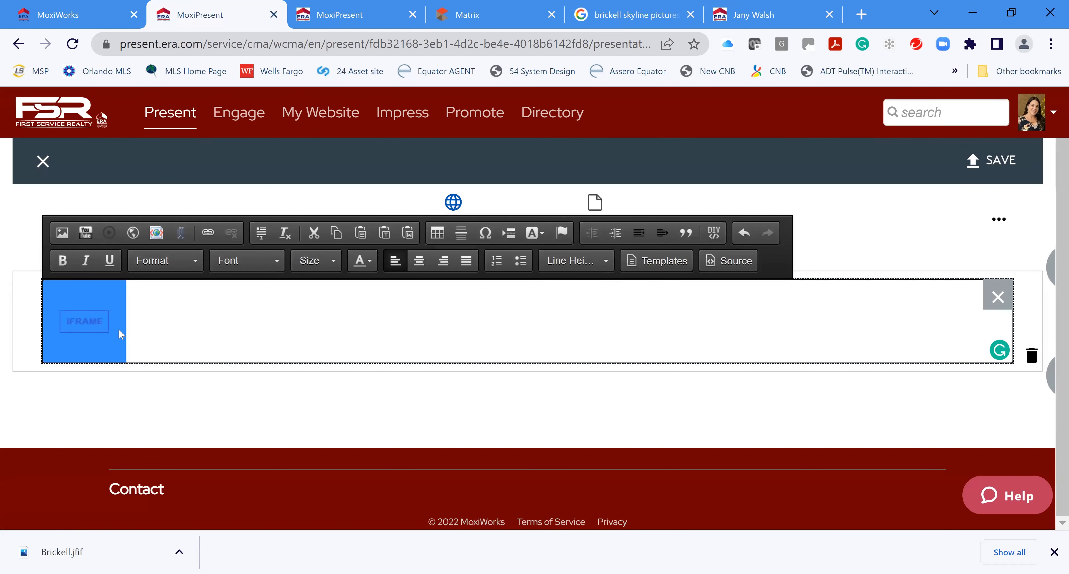
click(419, 260)
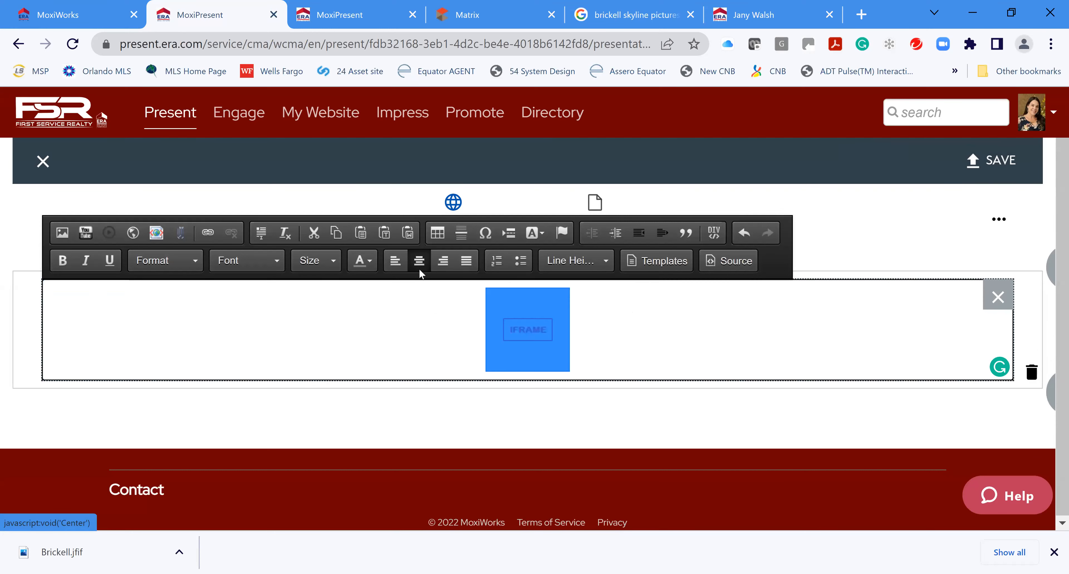
click(997, 162)
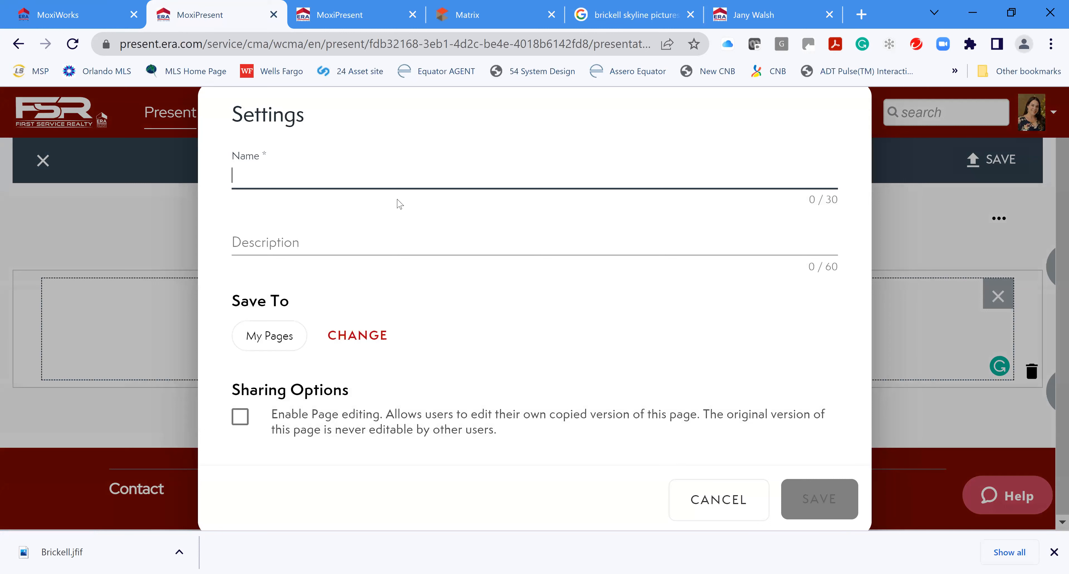
Save the page with Name 'Test' and Description 'Test'
text(Test)
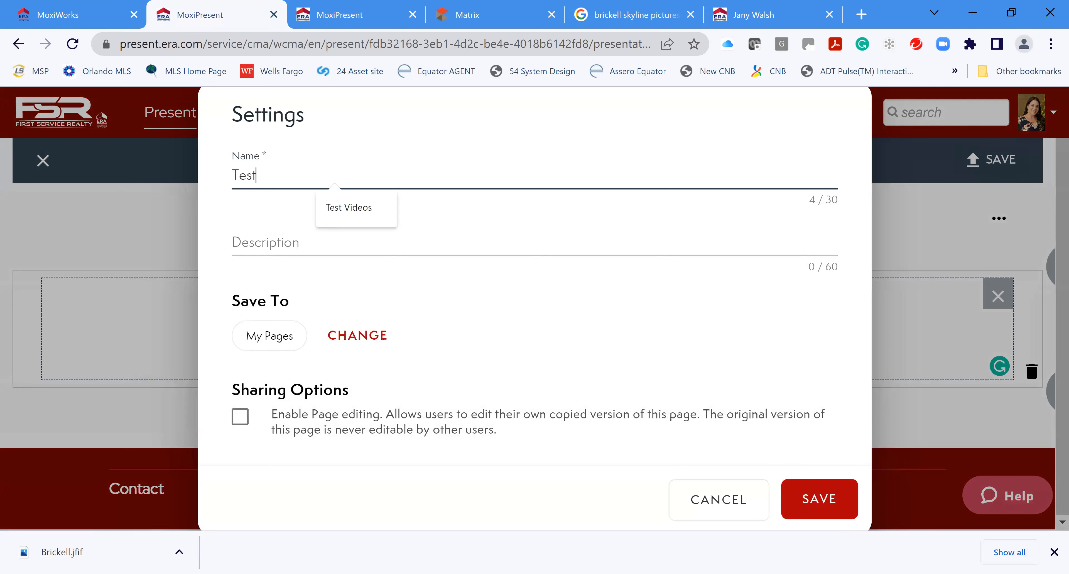
click(256, 242)
text(Test)
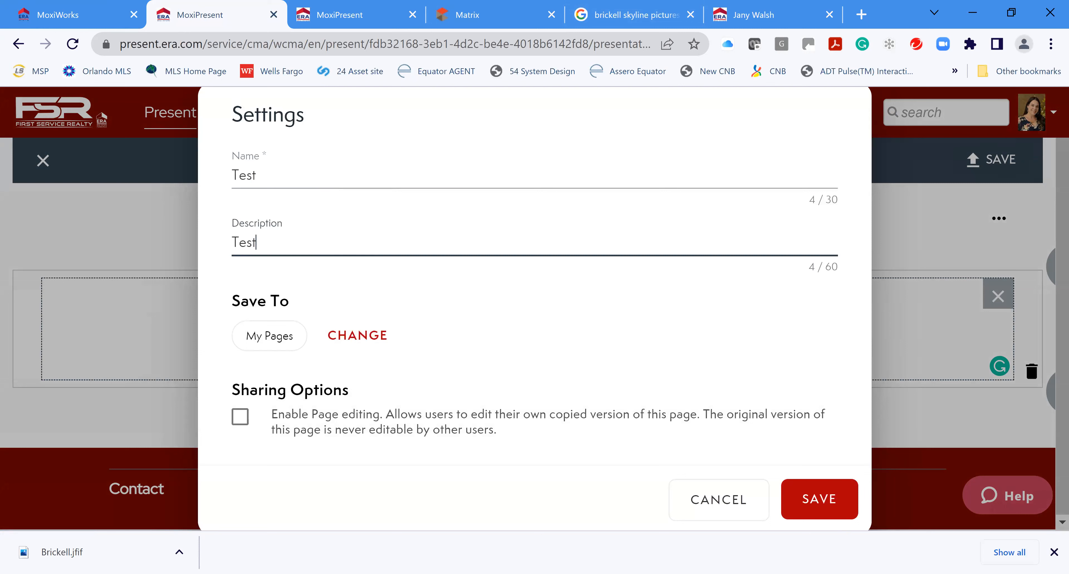
click(828, 502)
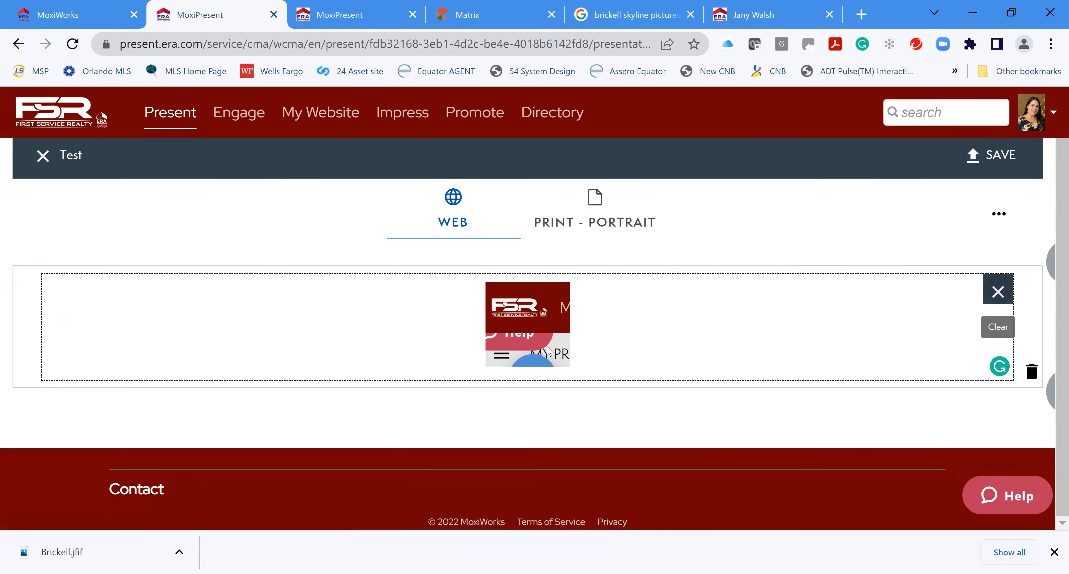
Remove the old embed and insert a new IFrame with the agent's website address
click(1001, 293)
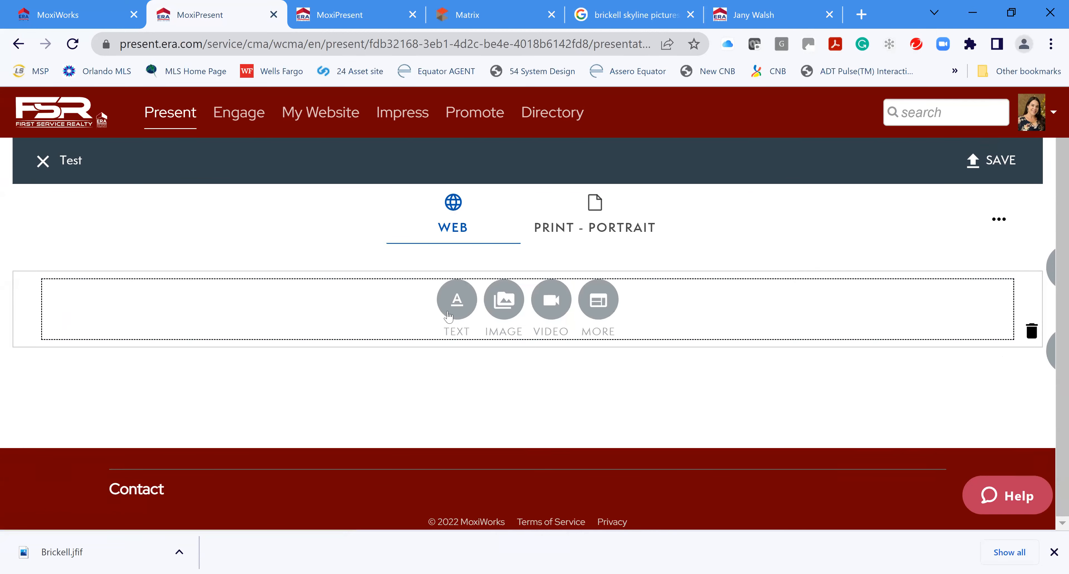
click(599, 300)
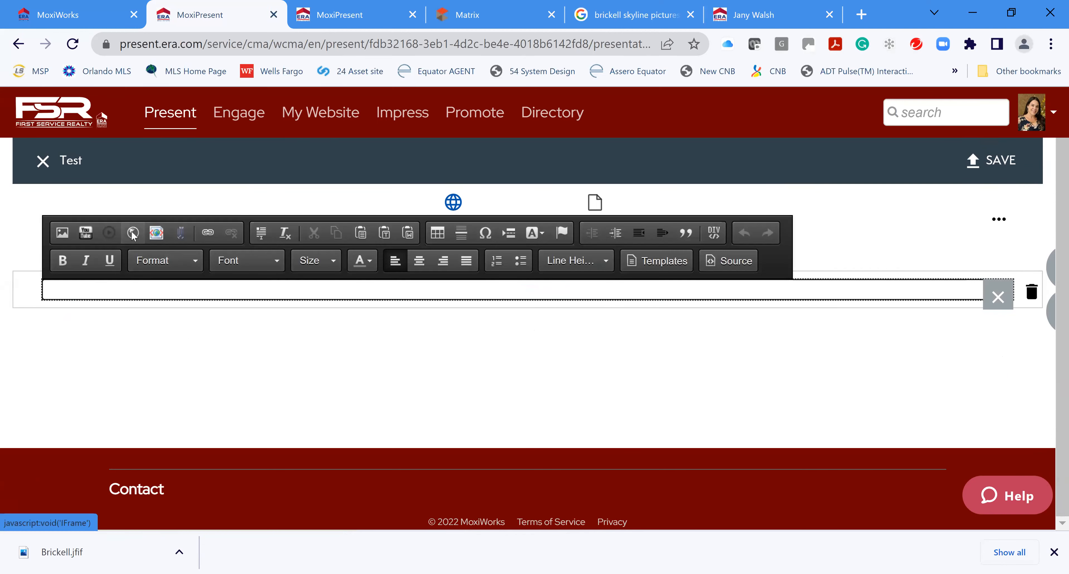
click(338, 233)
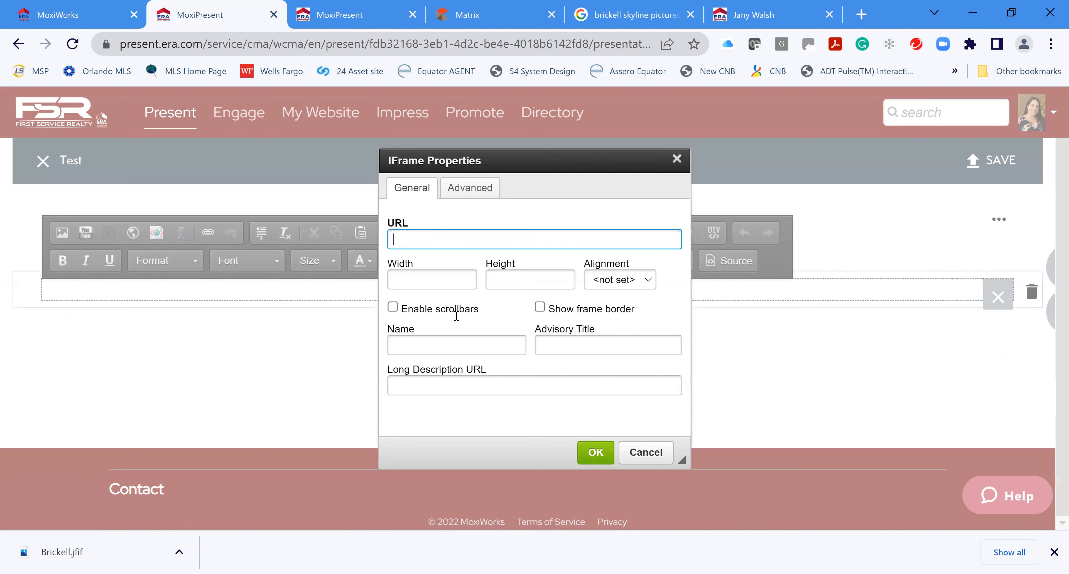
text(www.janywalsh.com)
click(179, 359)
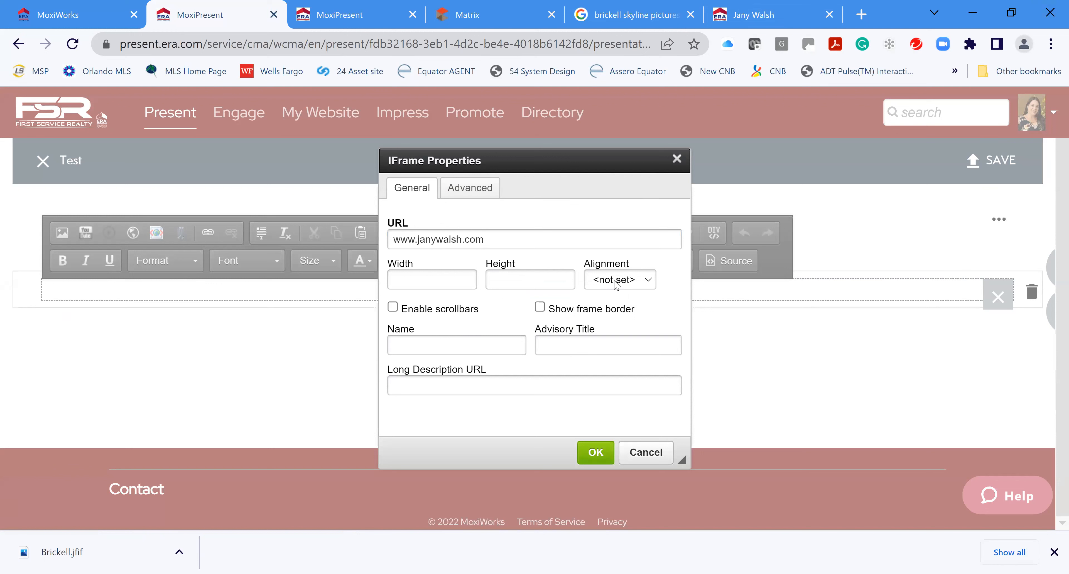
Give the iframe Middle alignment with width 5000 and height 5000, and confirm
click(617, 285)
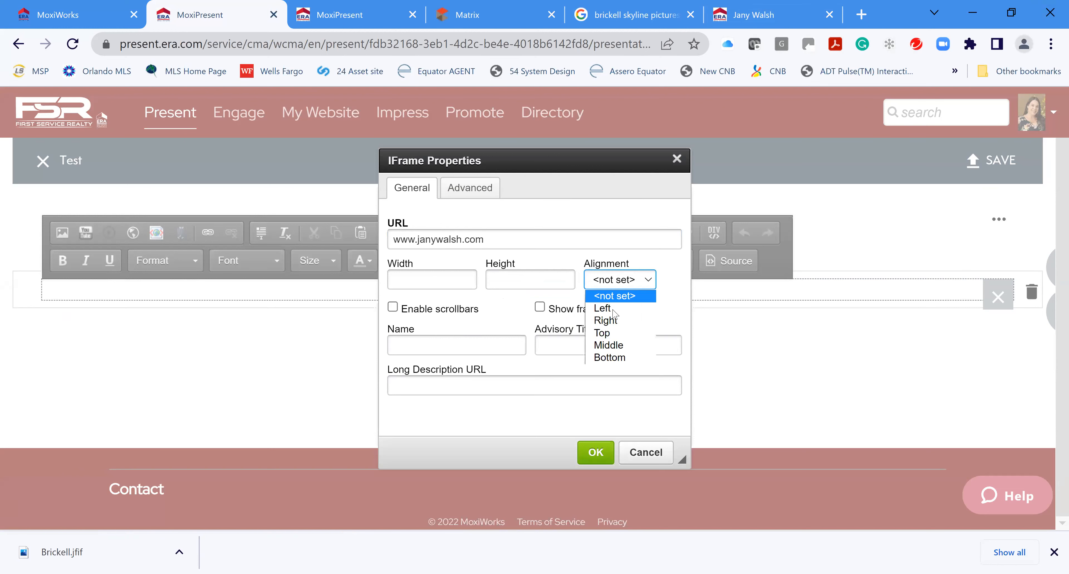
click(622, 346)
click(470, 187)
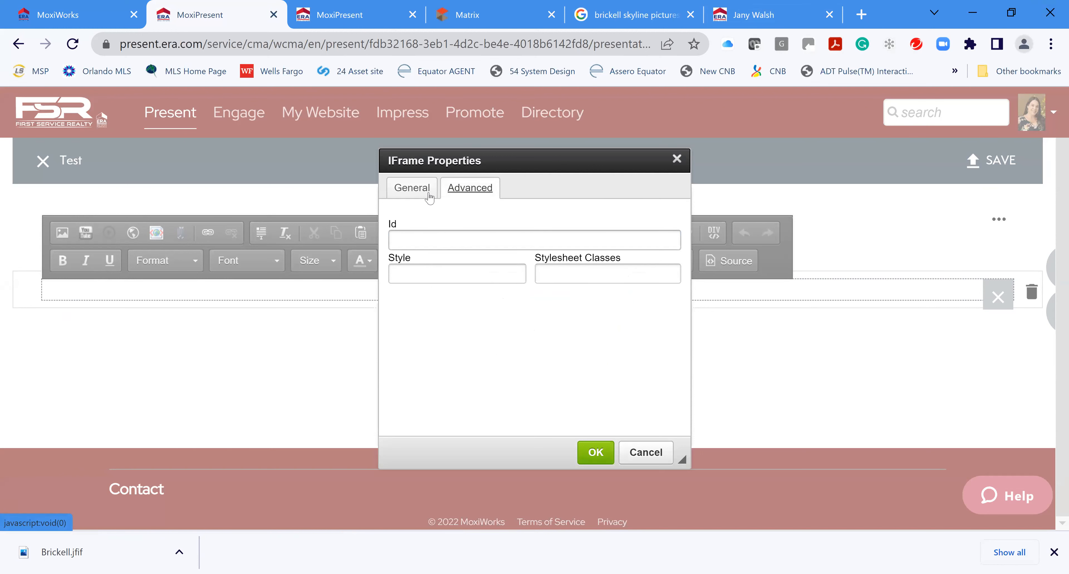
click(420, 191)
click(453, 275)
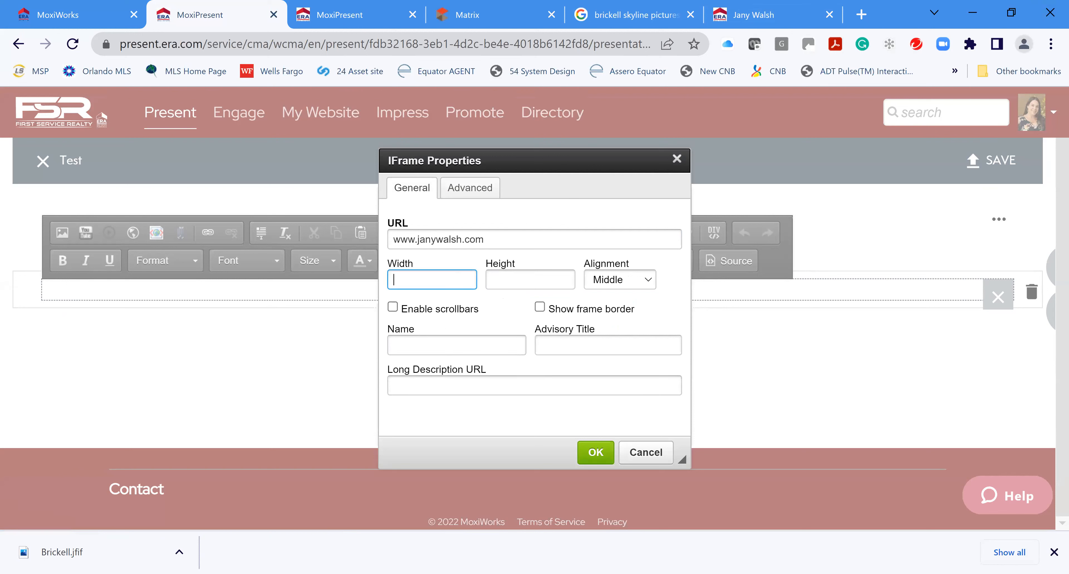
key(Tab)
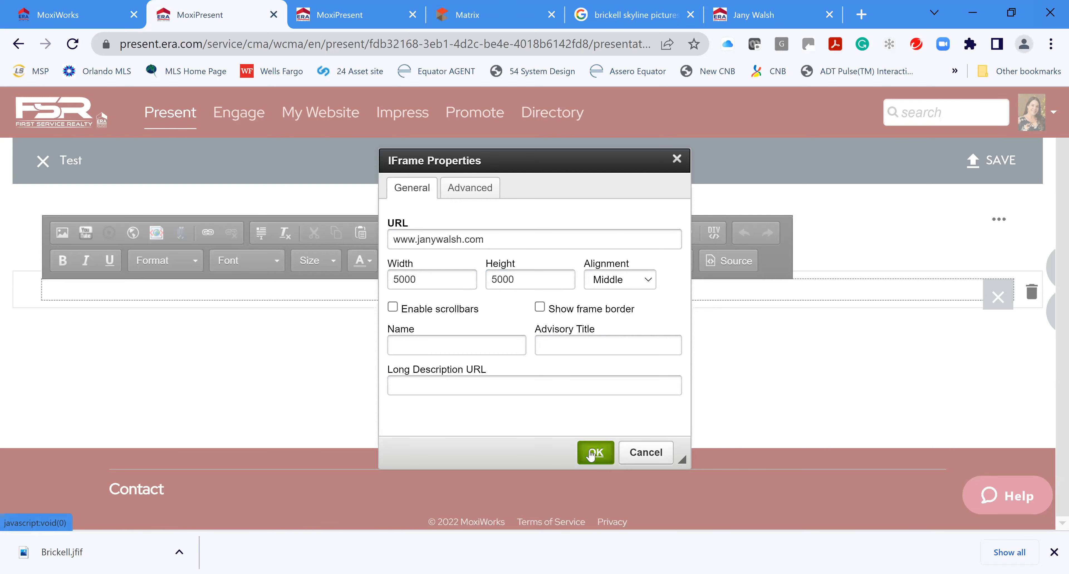
click(594, 451)
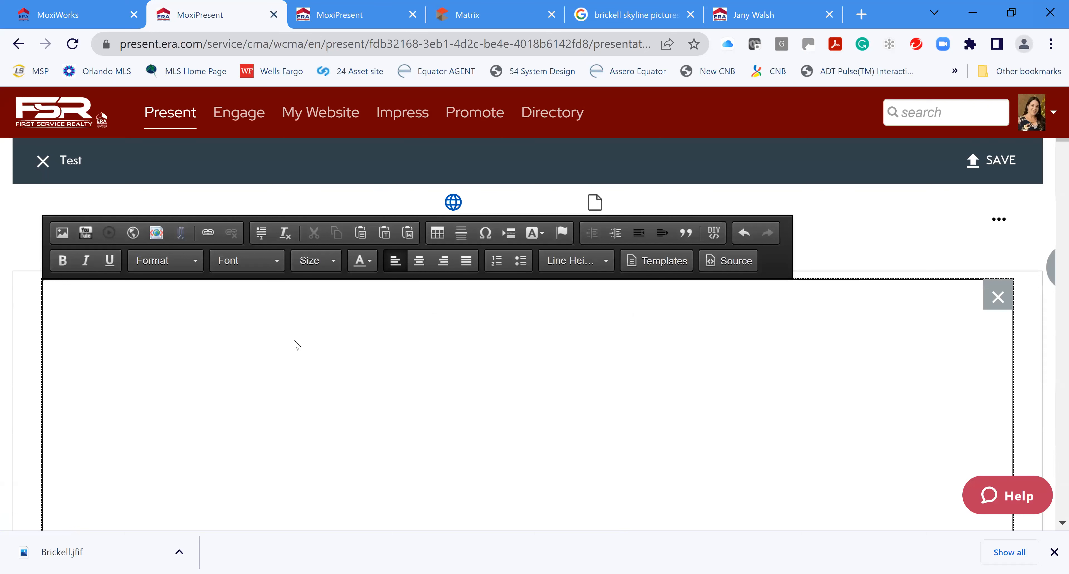
Save the Test page holding the 5000×5000 iframe and scroll through its tall blank area
scroll(669, 419, down, 5)
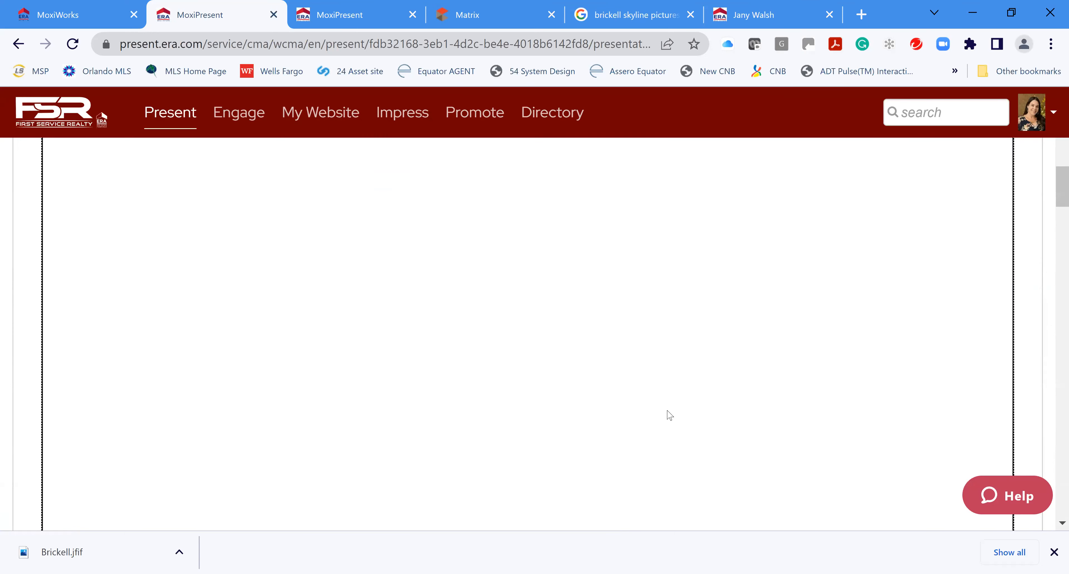
scroll(669, 416, down, 3)
scroll(675, 411, up, 4)
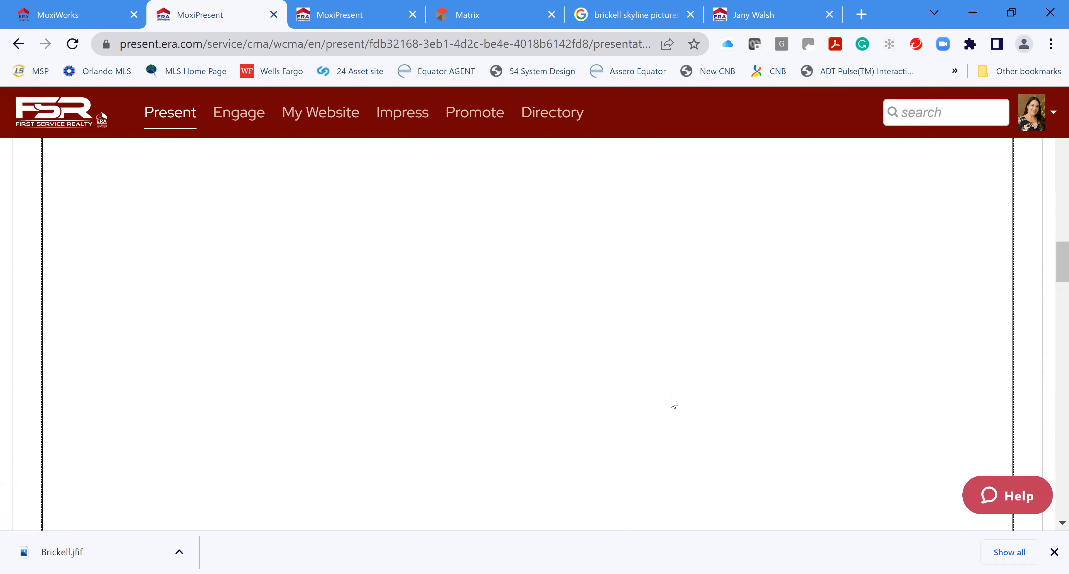
scroll(683, 402, down, 6)
scroll(727, 390, up, 2)
scroll(738, 384, up, 6)
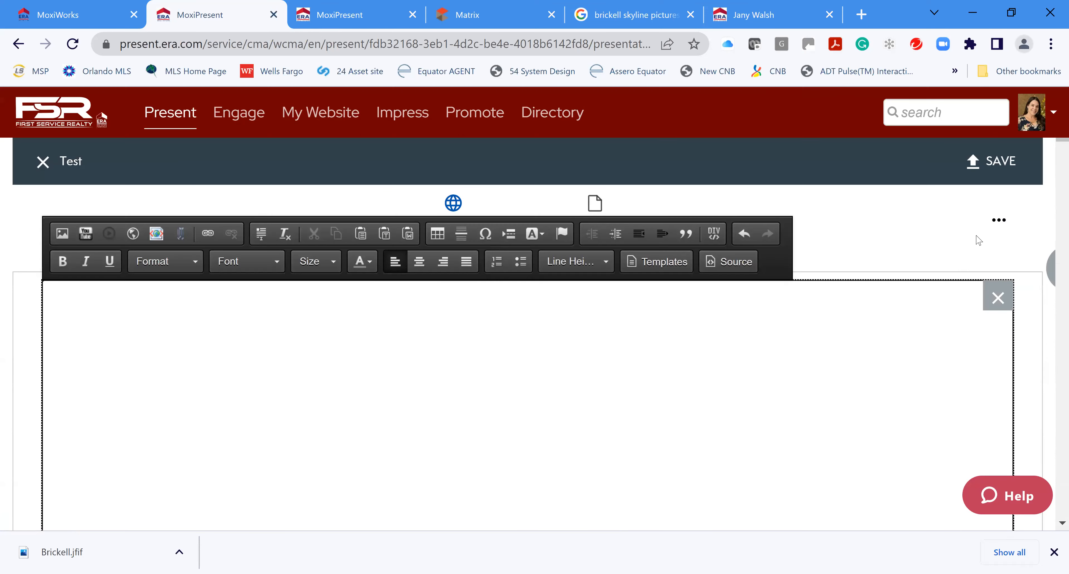
click(1009, 163)
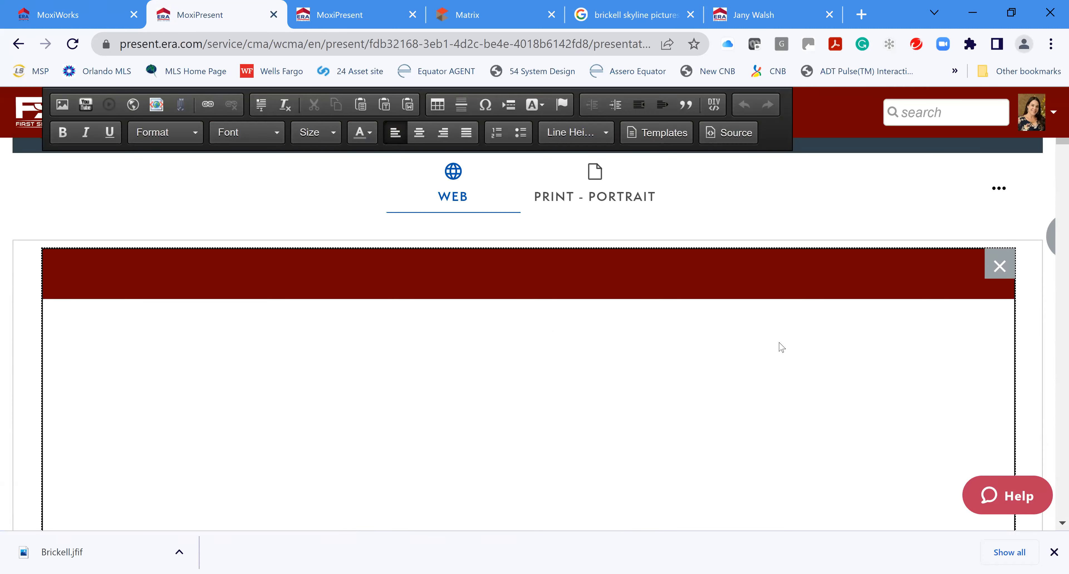
scroll(595, 344, down, 5)
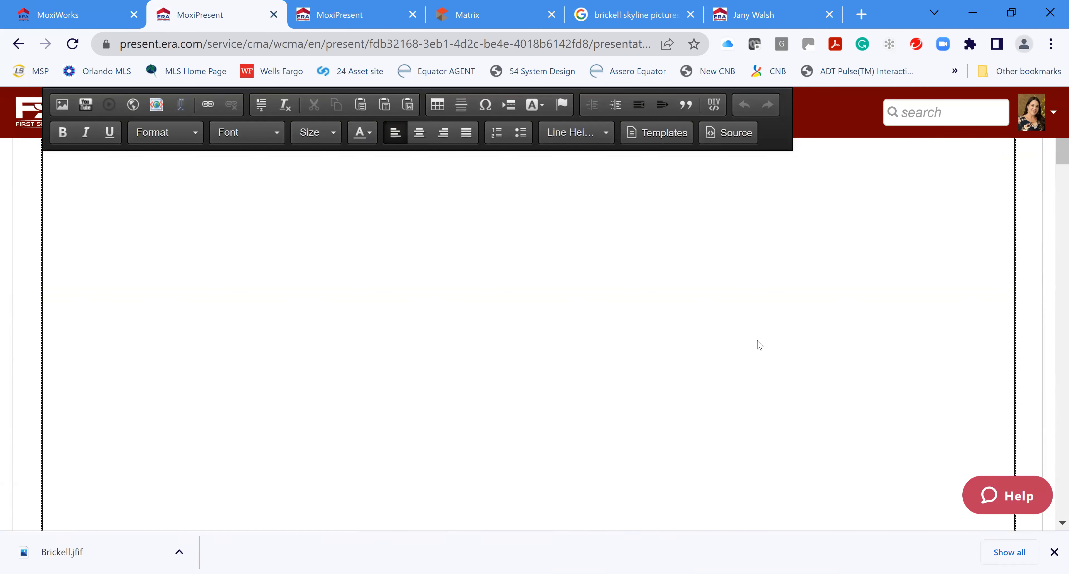
scroll(559, 380, down, 5)
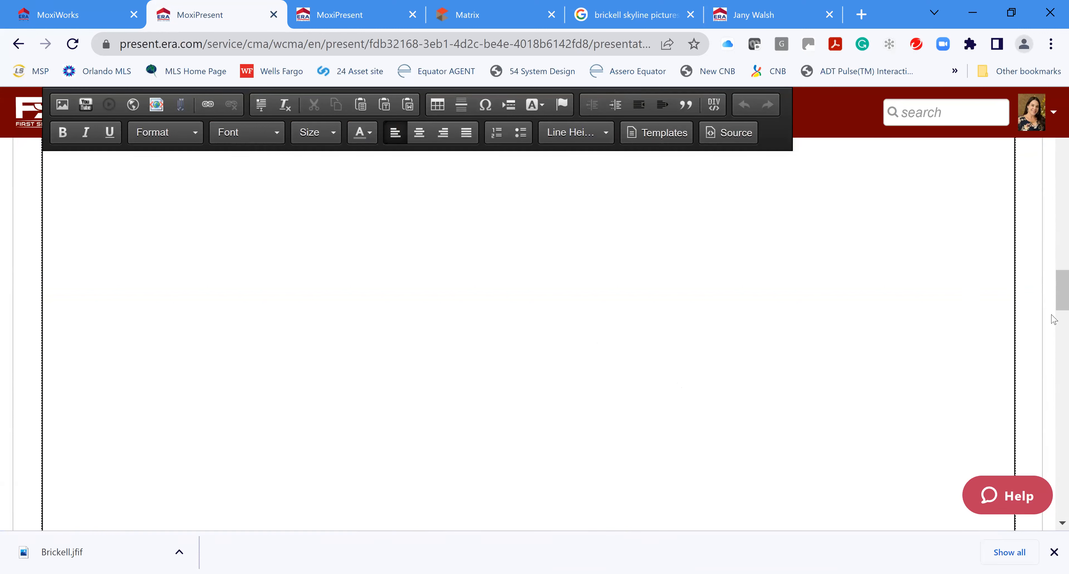
scroll(1054, 415, down, 5)
scroll(1053, 510, down, 5)
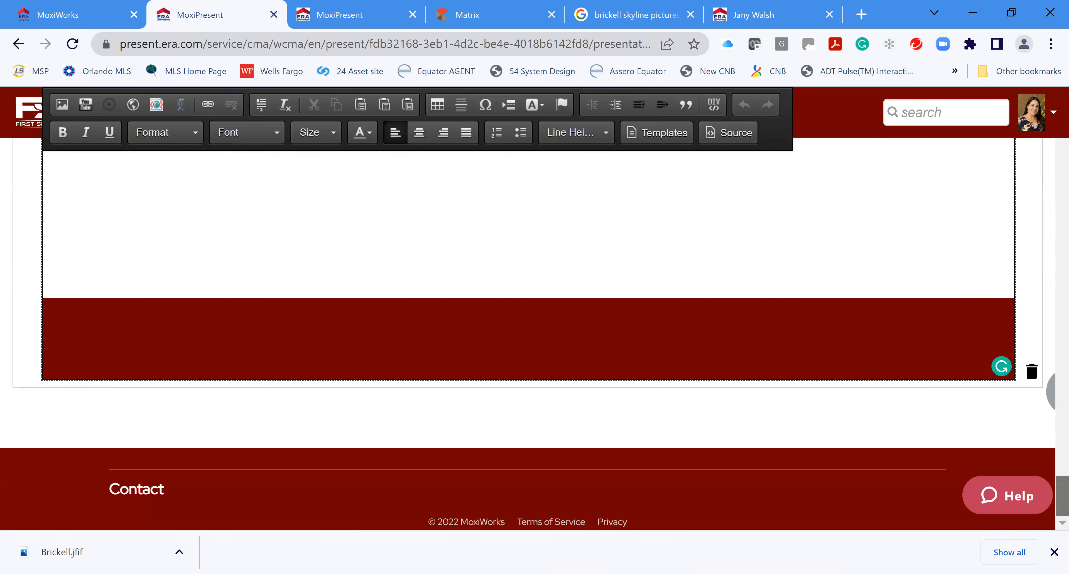
drag(1053, 494, 1053, 89)
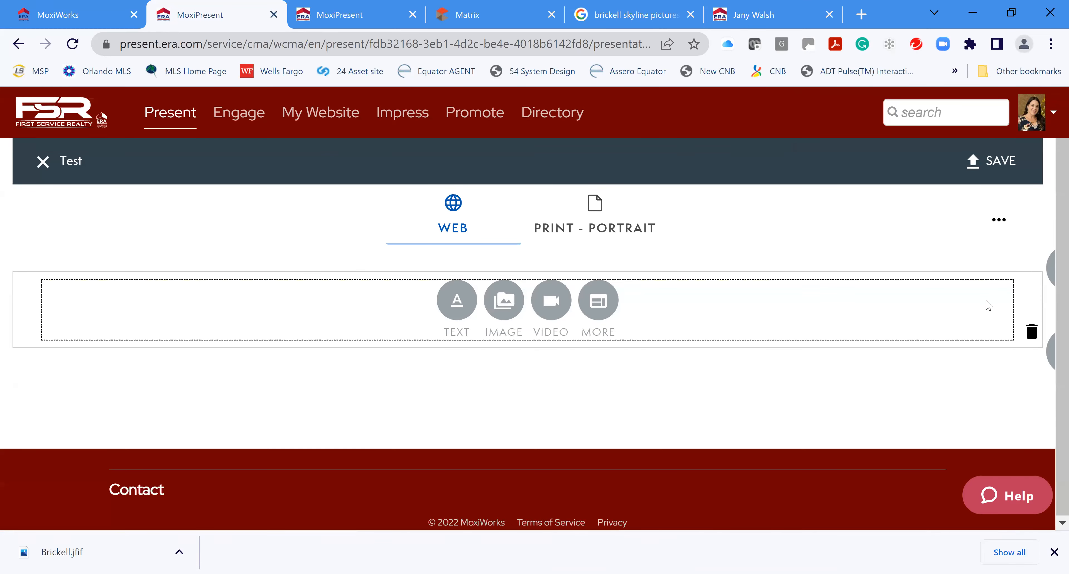
Delete all the Test page content and close the editor, triggering the unsaved-changes warning
click(1000, 298)
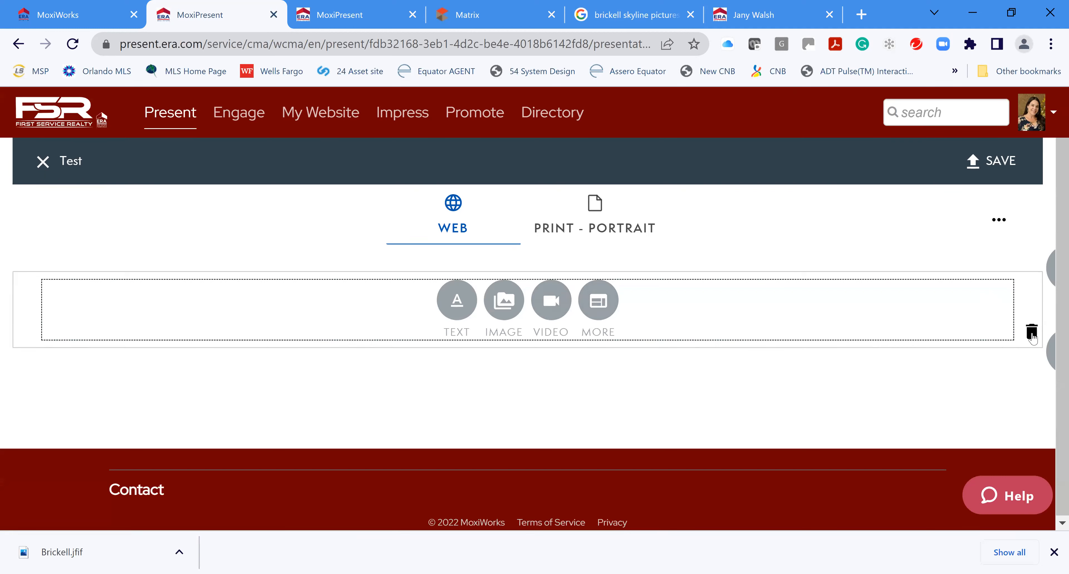
click(1032, 332)
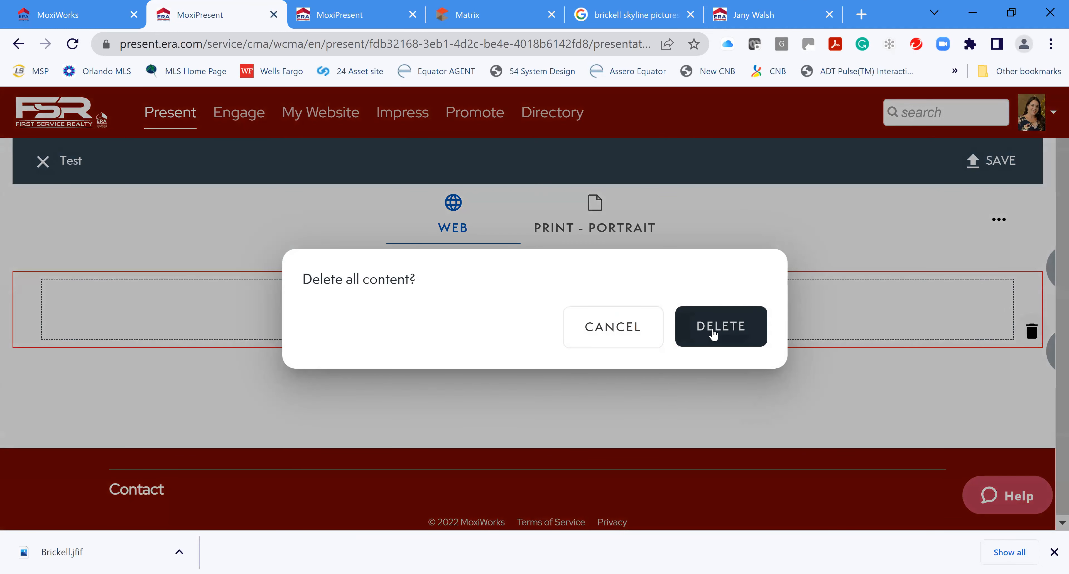
click(713, 334)
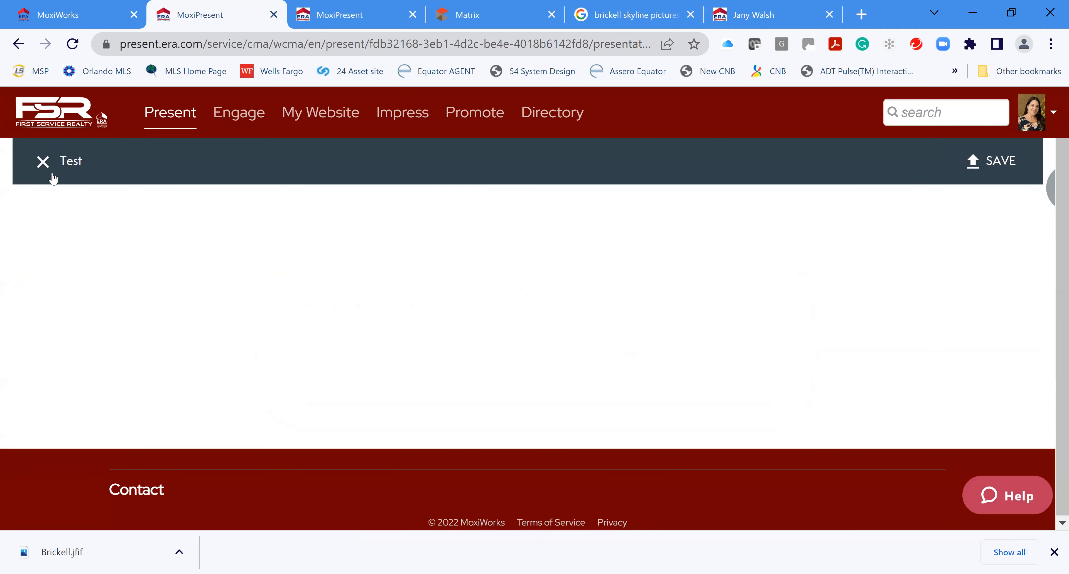
click(42, 166)
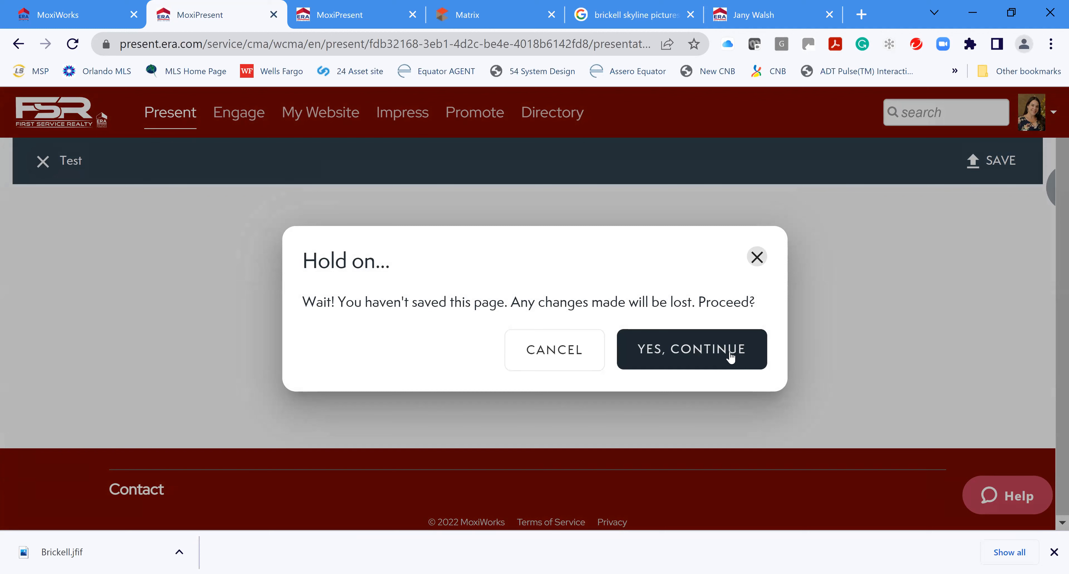
Discard the Test page changes and generate the presentation as a Print - Portrait PDF
click(702, 358)
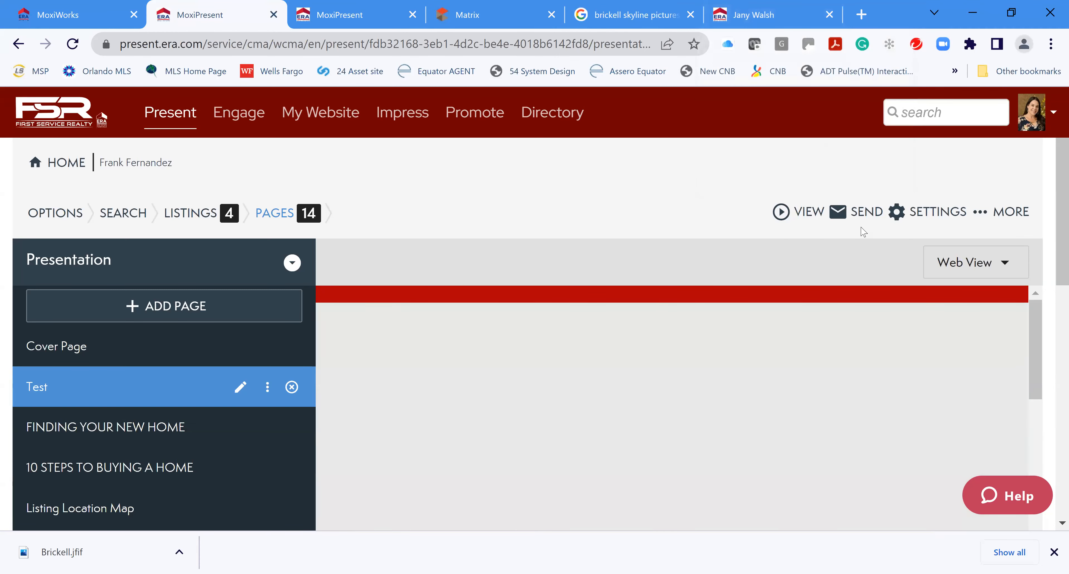
click(981, 214)
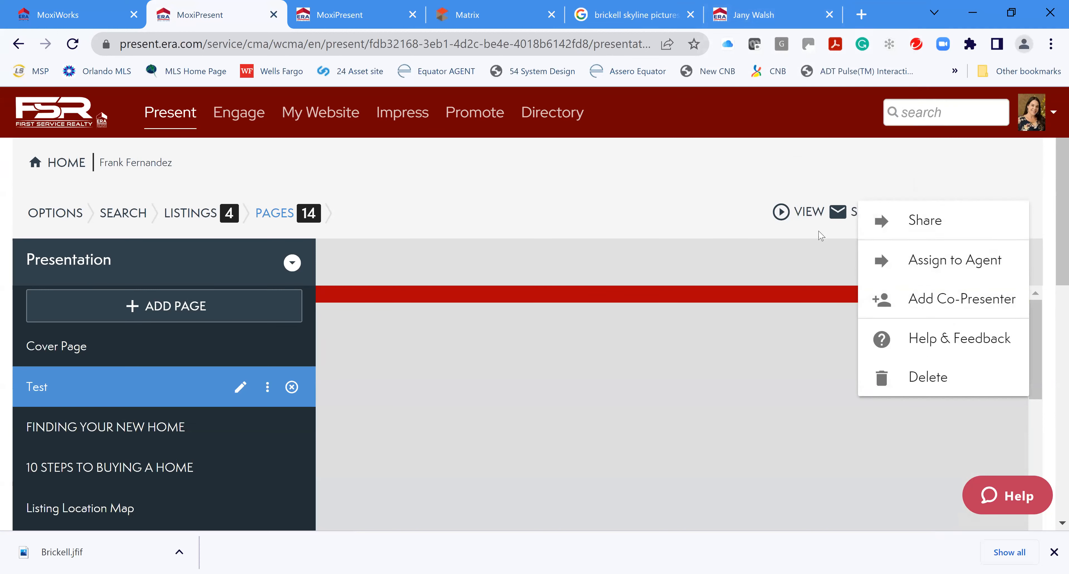
click(807, 212)
click(807, 212)
click(845, 270)
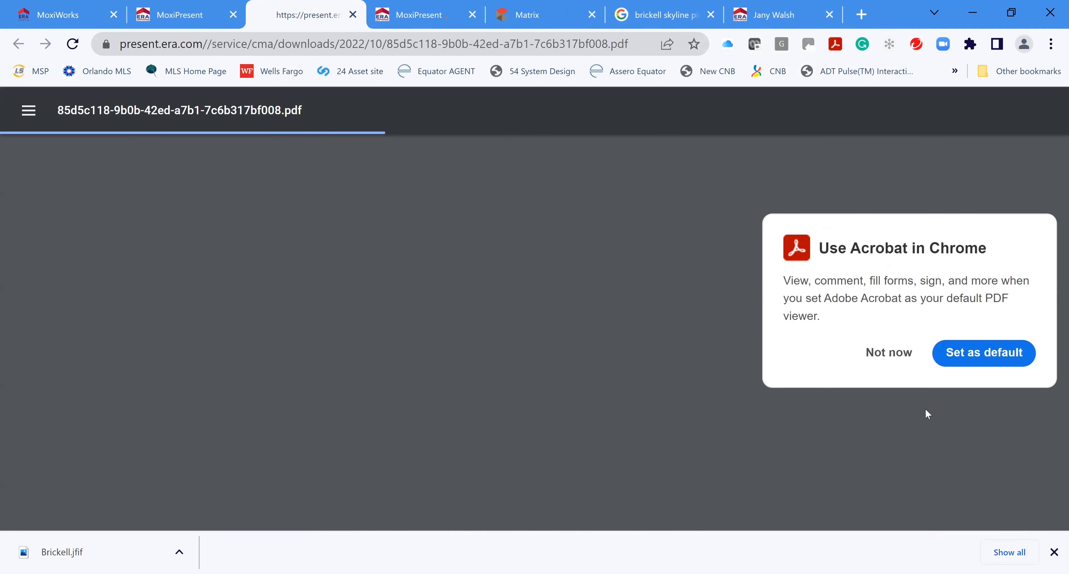
Dismiss the Acrobat prompt and browse the 37-page PDF zoomed out to 67%
click(889, 353)
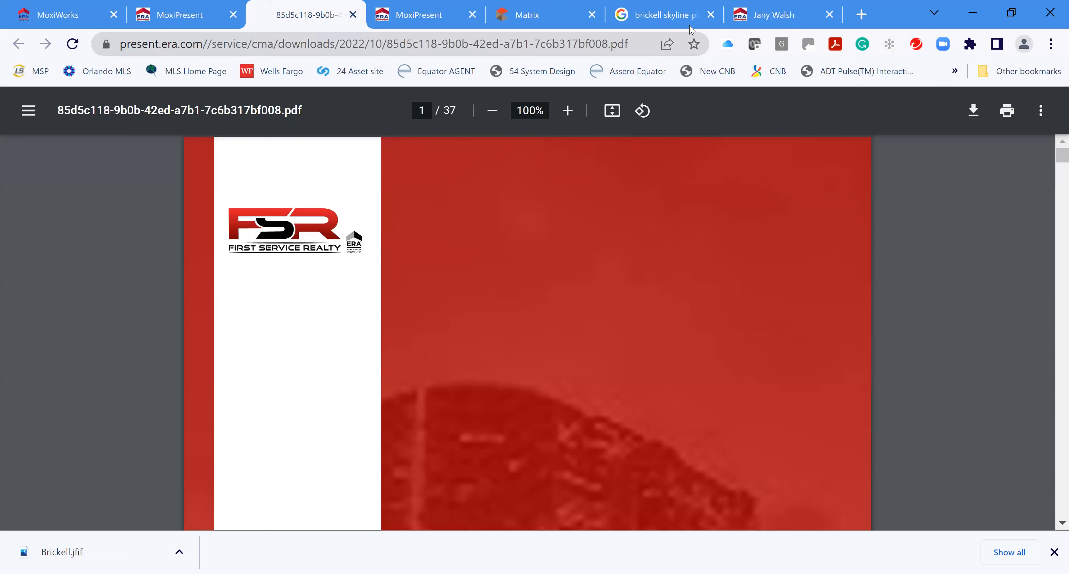
scroll(756, 394, down, 5)
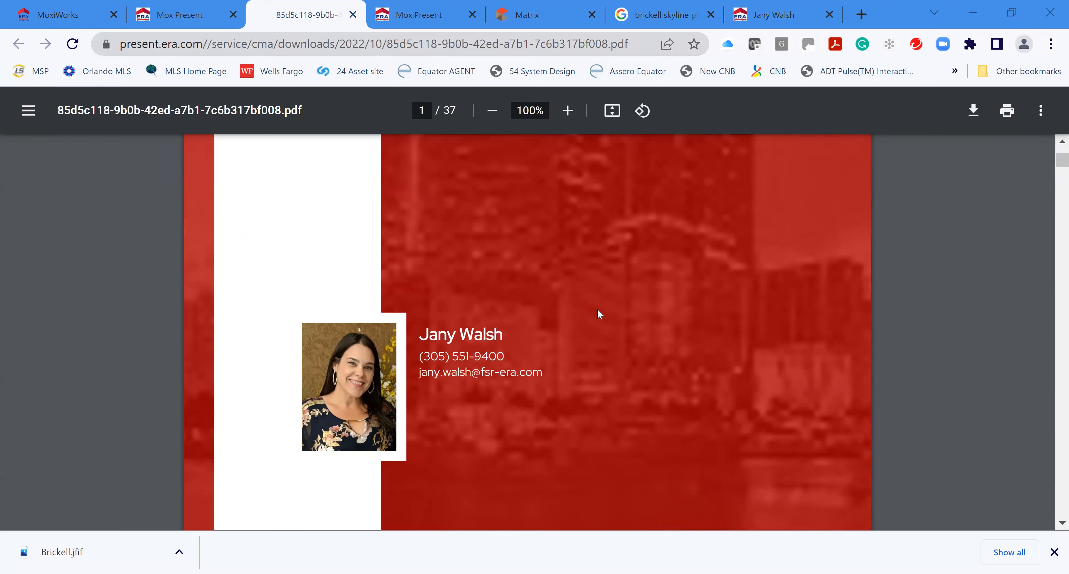
scroll(600, 318, down, 5)
scroll(602, 328, down, 5)
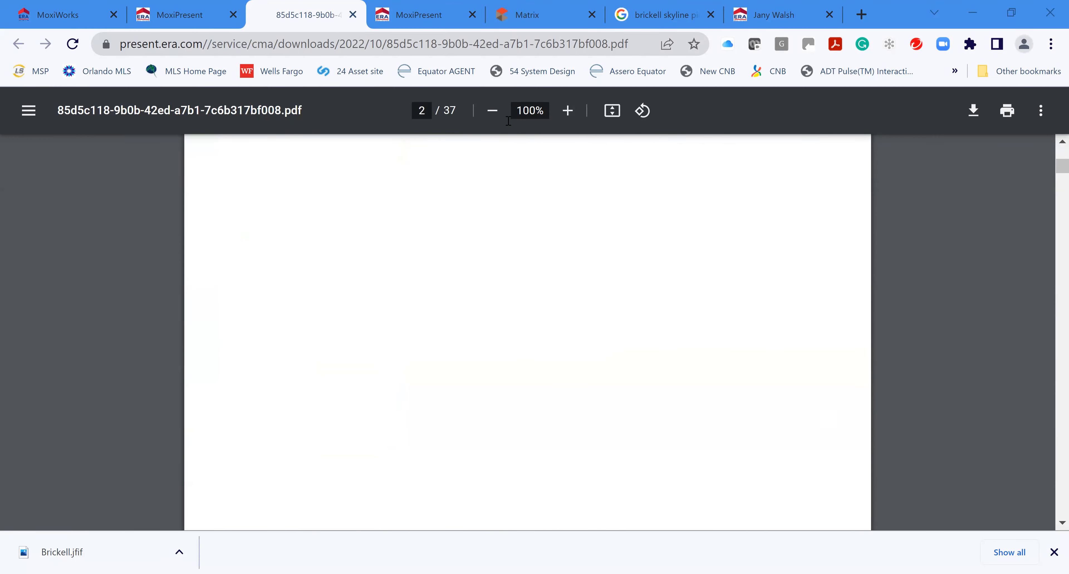
click(491, 111)
click(492, 110)
click(492, 110)
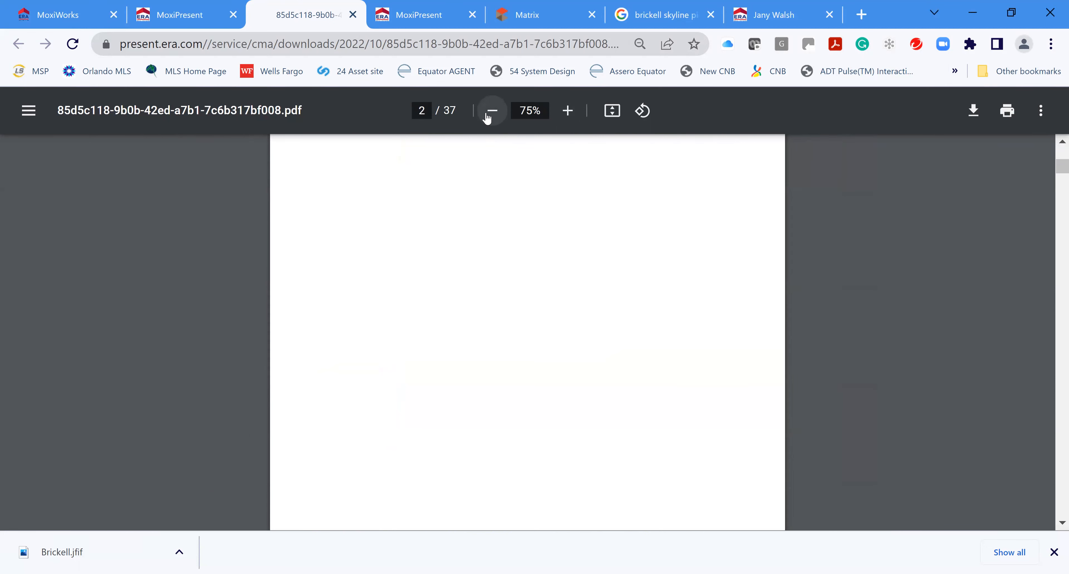
click(488, 116)
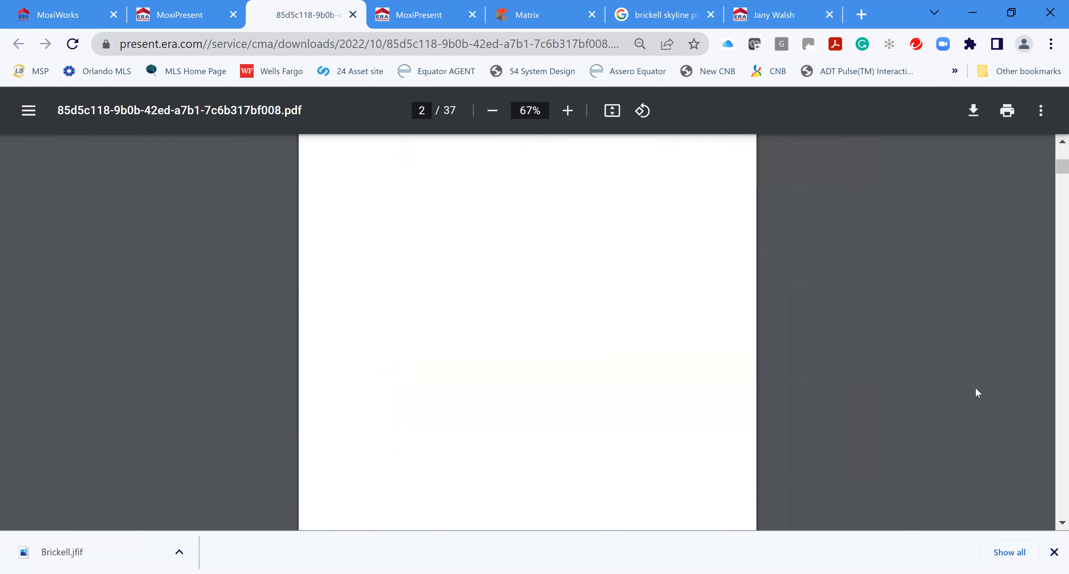
scroll(1054, 472, down, 5)
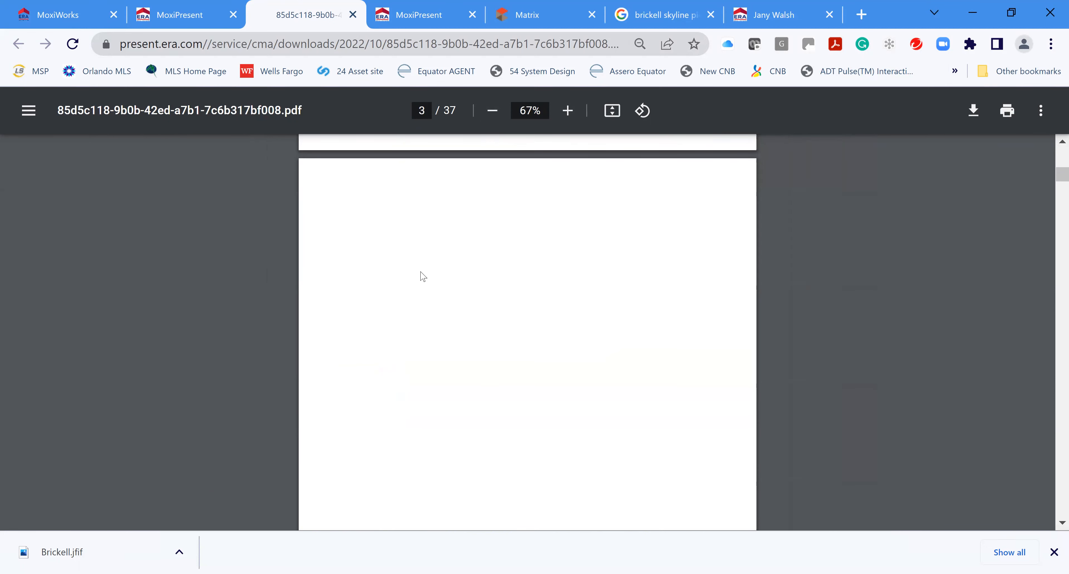